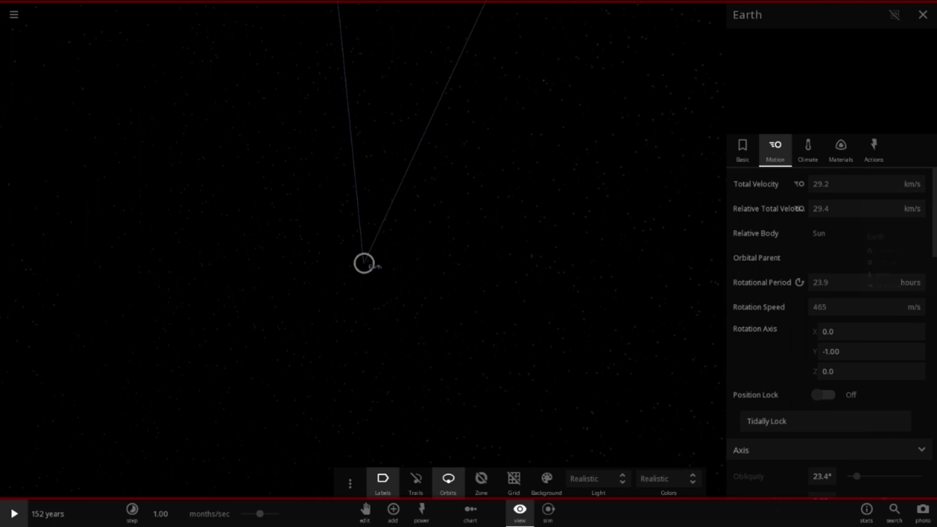
Step: Load a saved solar system simulation from My Sims and select Ceres
{"action": "left_click", "coordinate": [14, 14]}
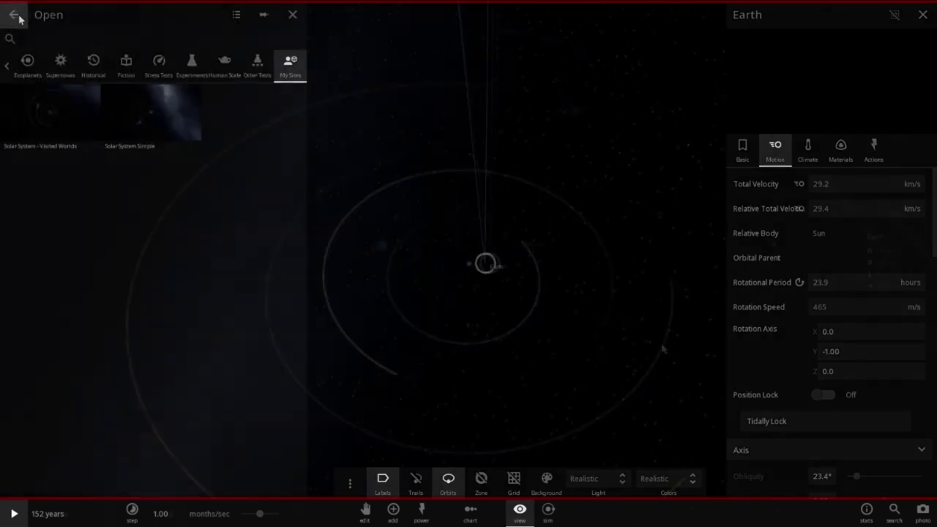
{"action": "left_click", "coordinate": [55, 110]}
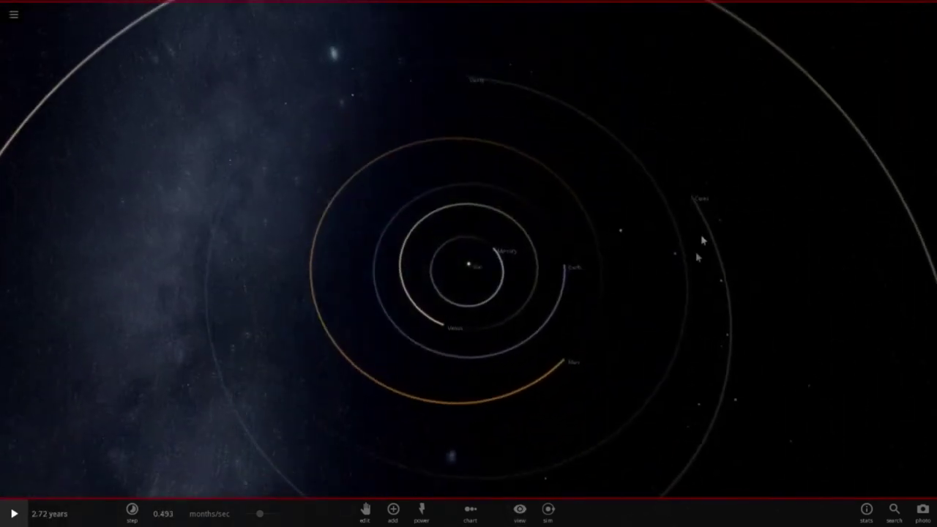
{"action": "left_click", "coordinate": [693, 194]}
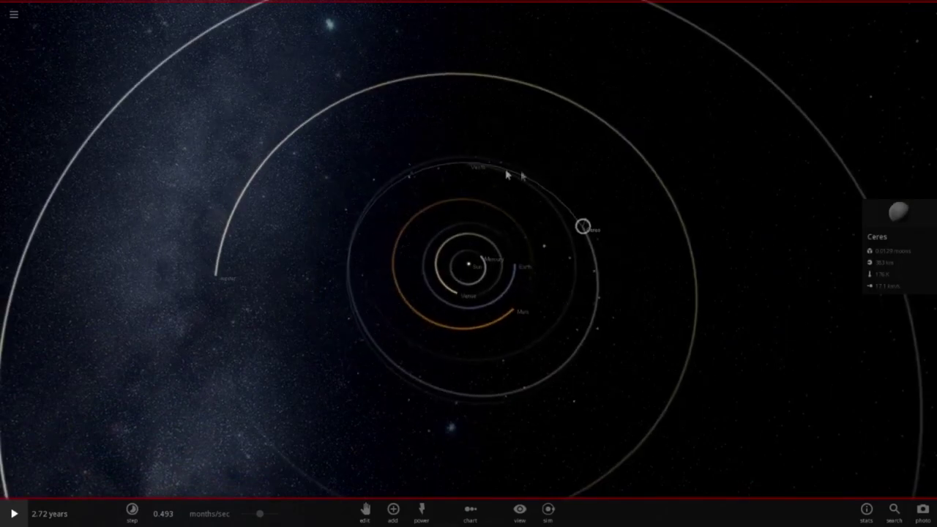
{"action": "left_click_drag", "start_coordinate": [529, 291], "coordinate": [580, 384]}
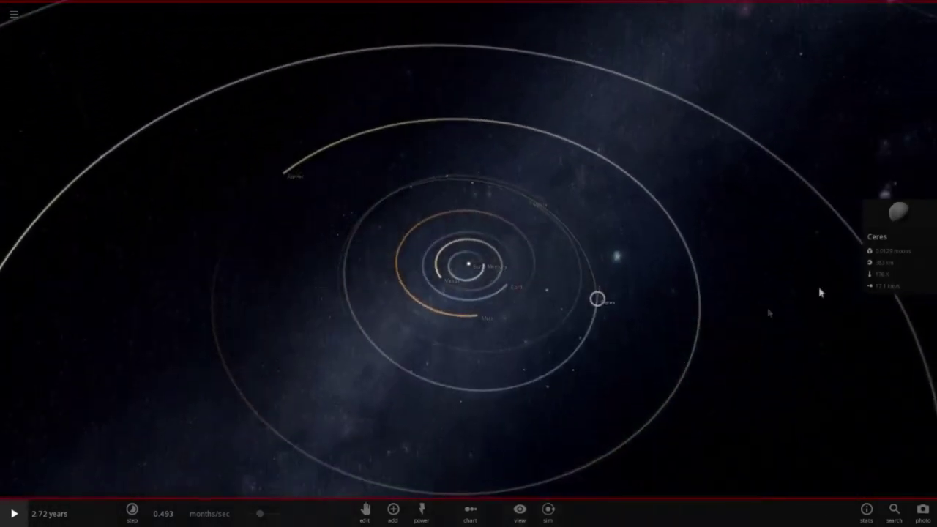
Step: Expand Ceres's full properties and tilt the solar system toward face-on
{"action": "left_click", "coordinate": [886, 241]}
{"action": "scroll", "coordinate": [517, 249], "scroll_direction": "up", "scroll_amount": 5}
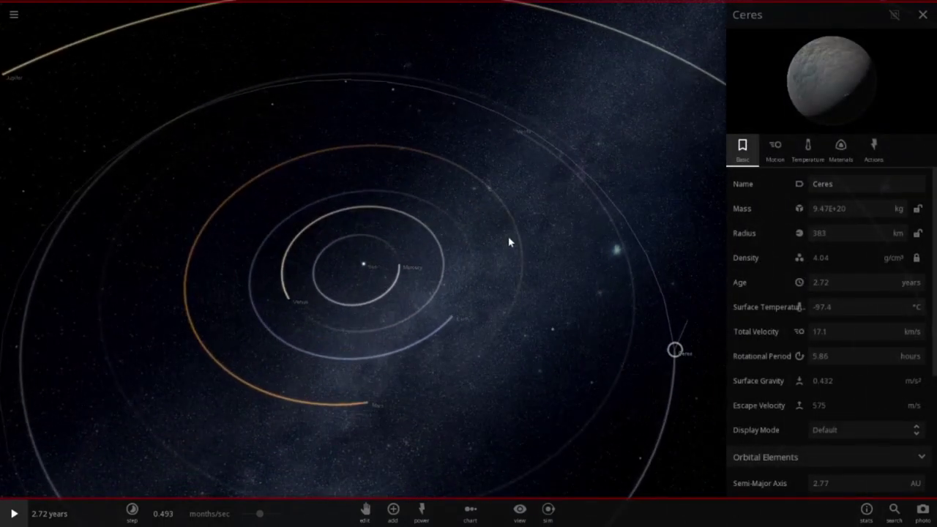
{"action": "left_click_drag", "start_coordinate": [508, 242], "coordinate": [599, 288]}
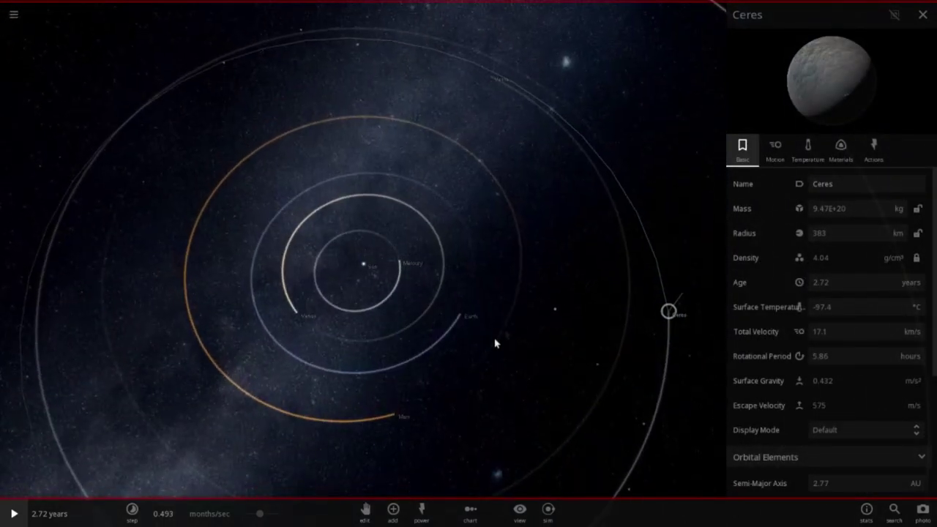
Step: Centre the camera on Mars and list the Minor bodies available to add
{"action": "double_click", "coordinate": [395, 417]}
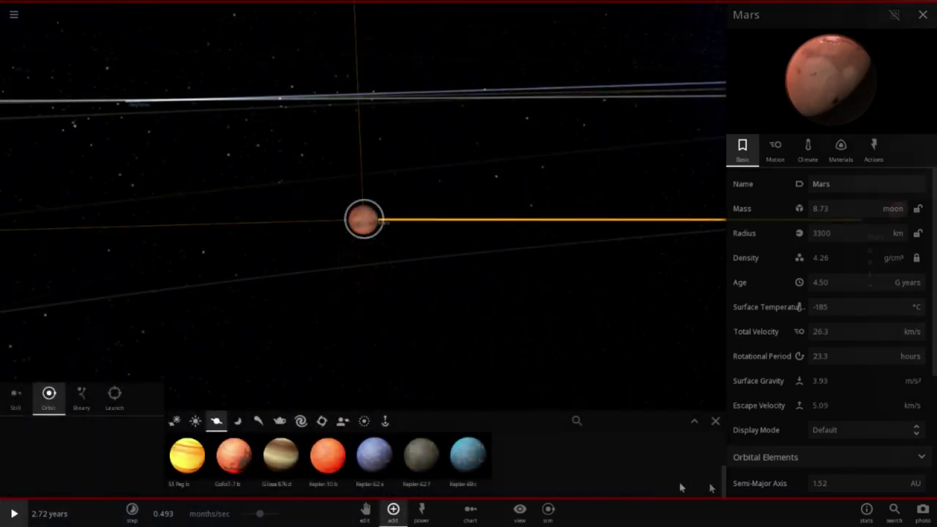
{"action": "left_click", "coordinate": [261, 423]}
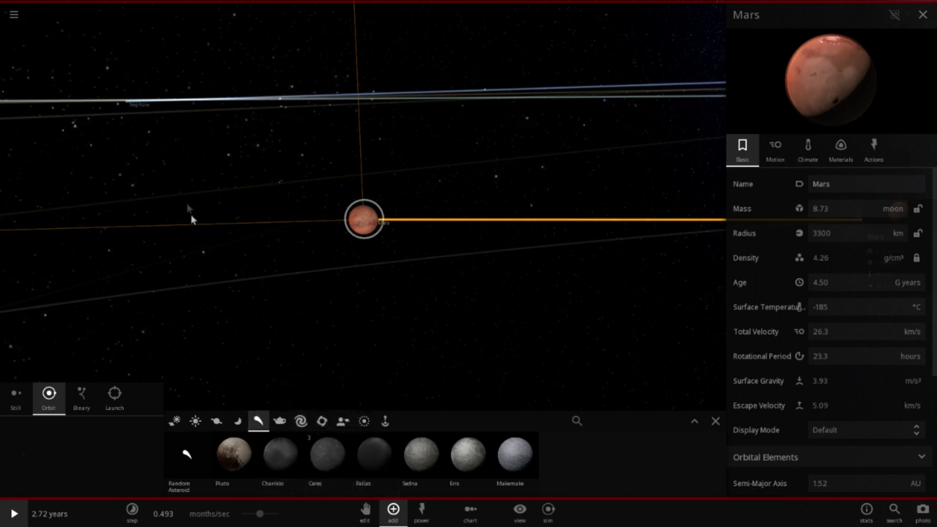
{"action": "left_click", "coordinate": [14, 16]}
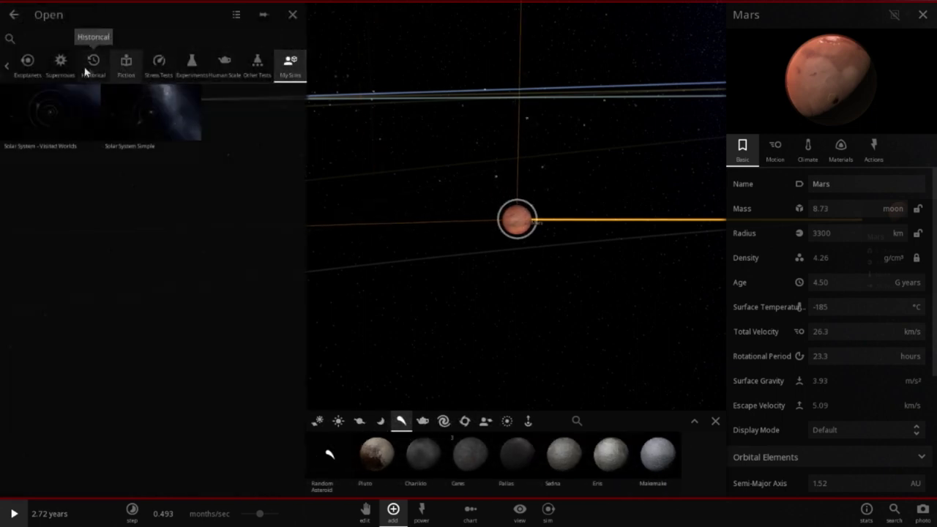
Step: Load the Mars & Moons simulation from the All > Planets list
{"action": "left_click", "coordinate": [6, 66]}
{"action": "left_click", "coordinate": [16, 60]}
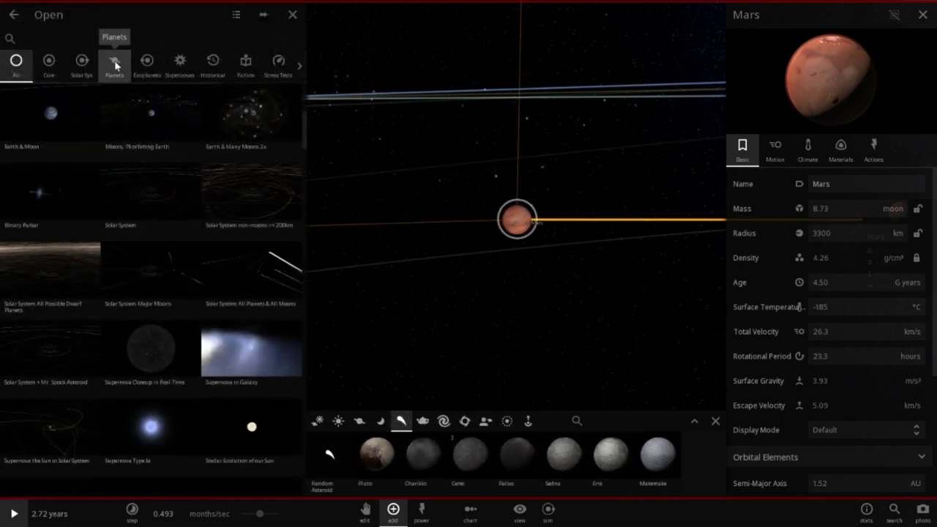
{"action": "left_click", "coordinate": [115, 64]}
{"action": "left_click", "coordinate": [13, 196]}
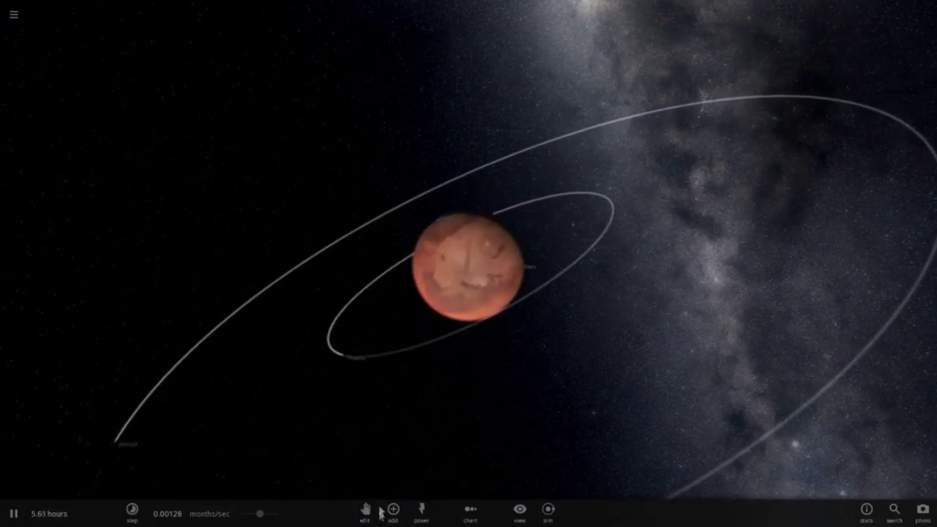
Step: Show Mars's Climate properties, view the moon orbits face-on, and switch Add to Launch mode
{"action": "left_click", "coordinate": [490, 243]}
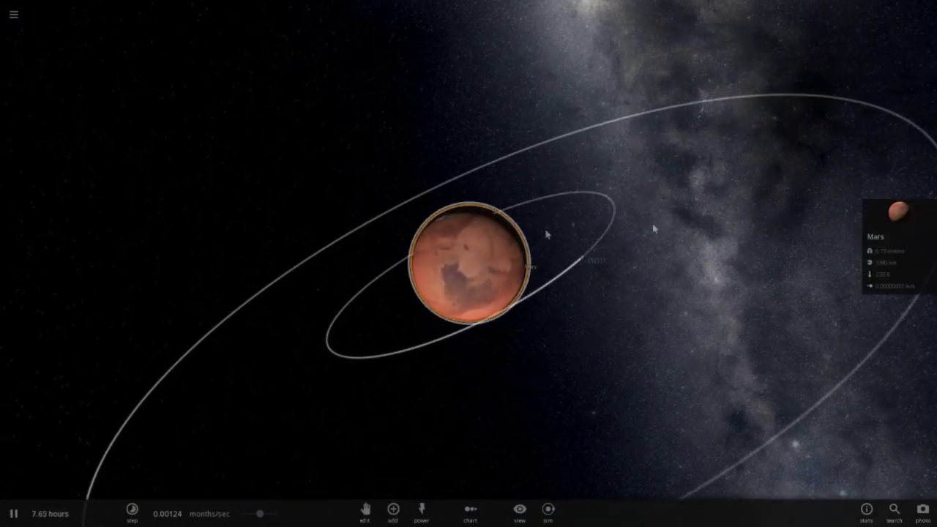
{"action": "left_click", "coordinate": [881, 218]}
{"action": "left_click", "coordinate": [808, 150]}
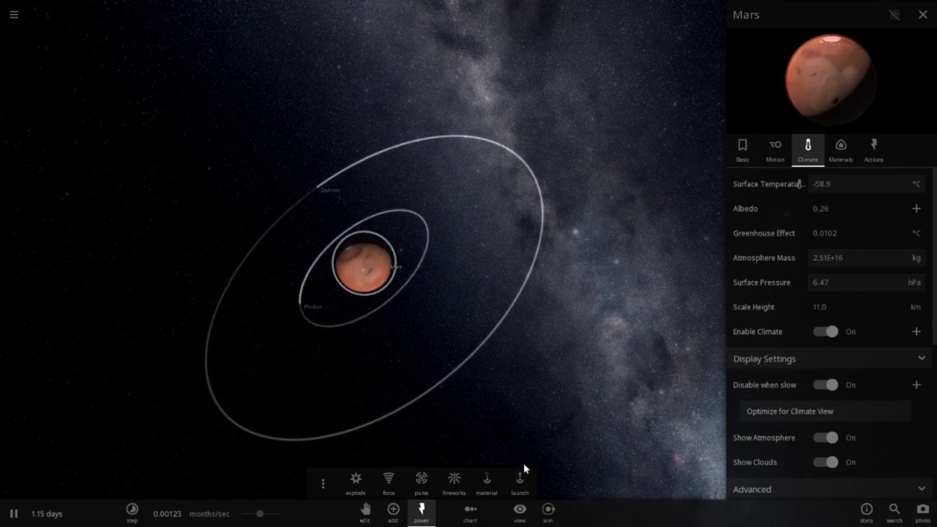
{"action": "left_click_drag", "start_coordinate": [496, 327], "coordinate": [590, 420]}
{"action": "scroll", "coordinate": [579, 408], "scroll_direction": "down", "scroll_amount": 3}
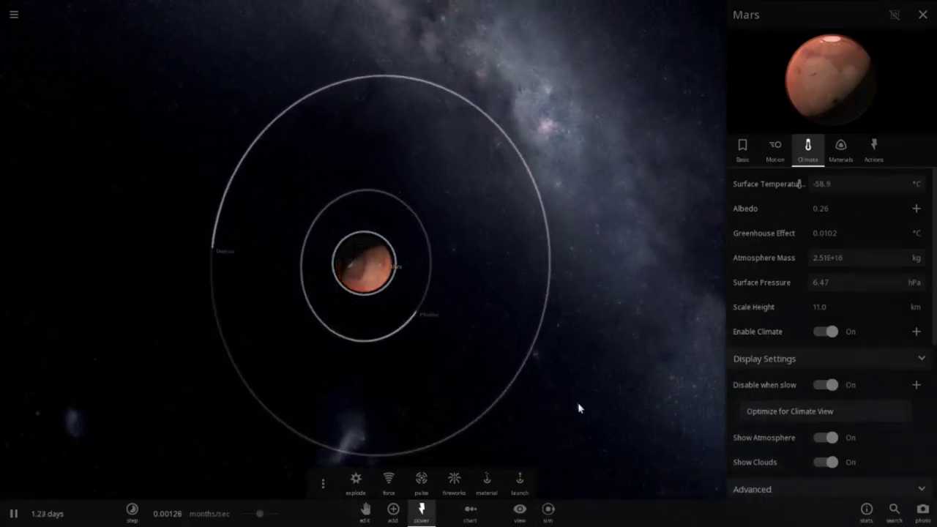
{"action": "left_click", "coordinate": [520, 483]}
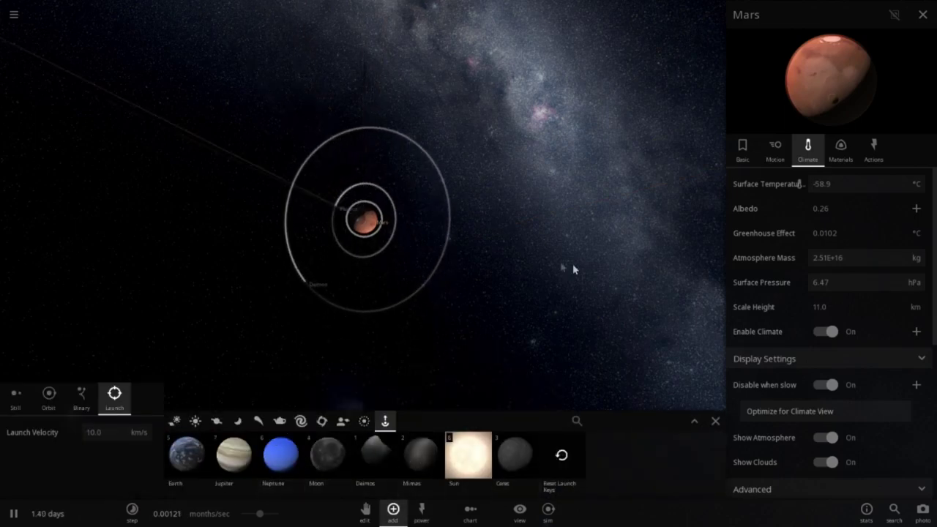
Step: Pause into Edit Mode, pick Ceres to launch, and place one near Mars
{"action": "left_click", "coordinate": [365, 511]}
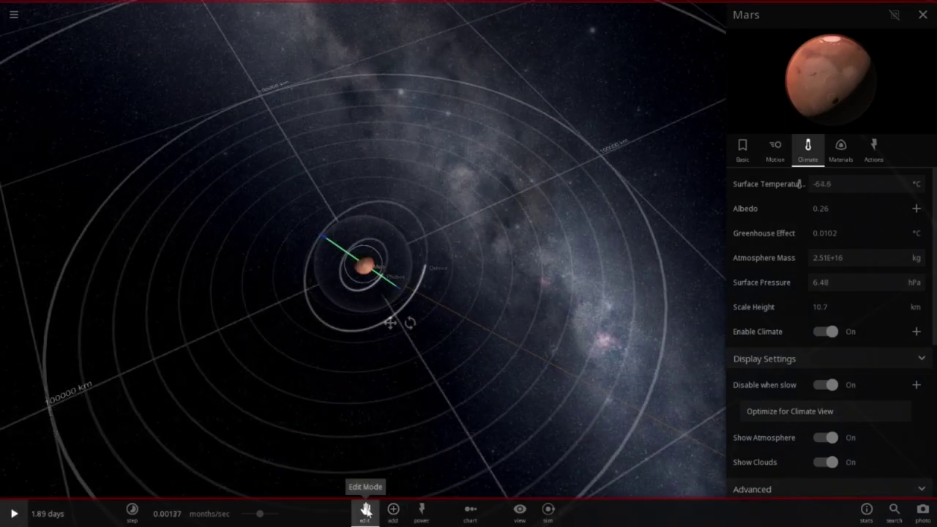
{"action": "left_click", "coordinate": [392, 512]}
{"action": "left_click", "coordinate": [235, 451]}
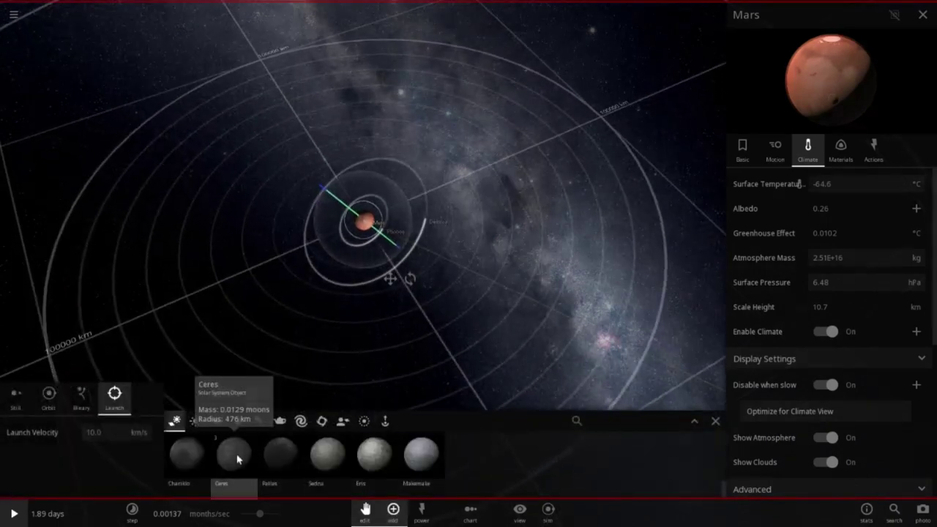
{"action": "scroll", "coordinate": [608, 337], "scroll_direction": "down", "scroll_amount": 3}
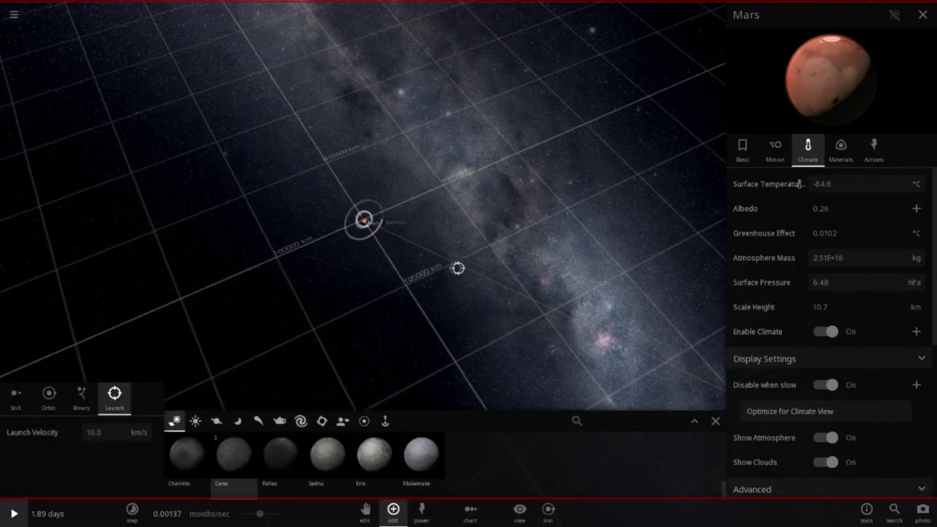
{"action": "left_click", "coordinate": [451, 270]}
Step: Place more Ceres bodies close to Mars, re-angling the view between placements
{"action": "right_click_drag", "start_coordinate": [458, 271], "coordinate": [531, 220]}
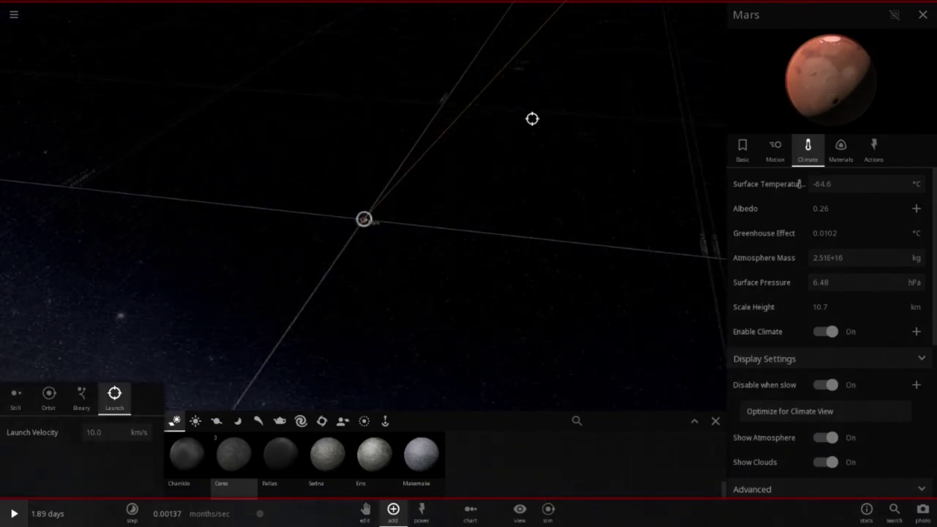
{"action": "right_click_drag", "start_coordinate": [533, 118], "coordinate": [492, 198]}
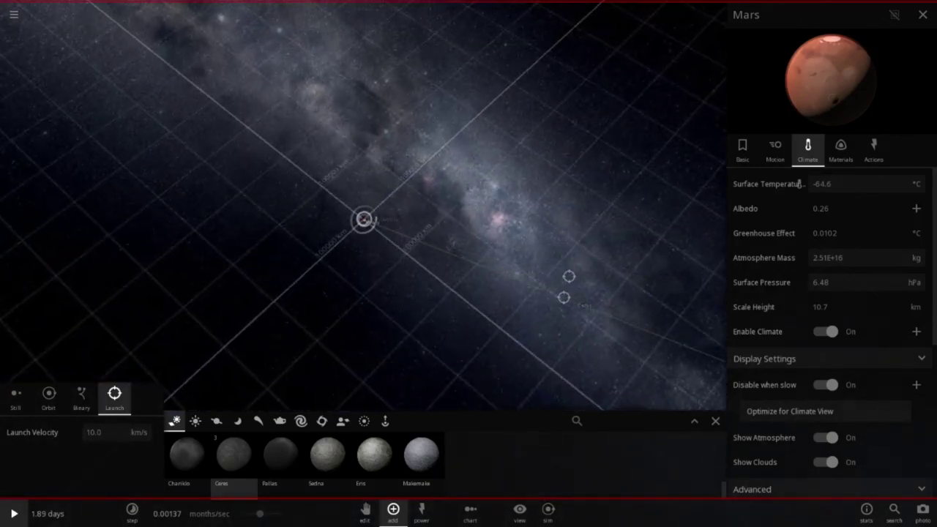
{"action": "left_click", "coordinate": [590, 303]}
{"action": "right_click_drag", "start_coordinate": [591, 303], "coordinate": [561, 175]}
{"action": "left_click", "coordinate": [349, 197]}
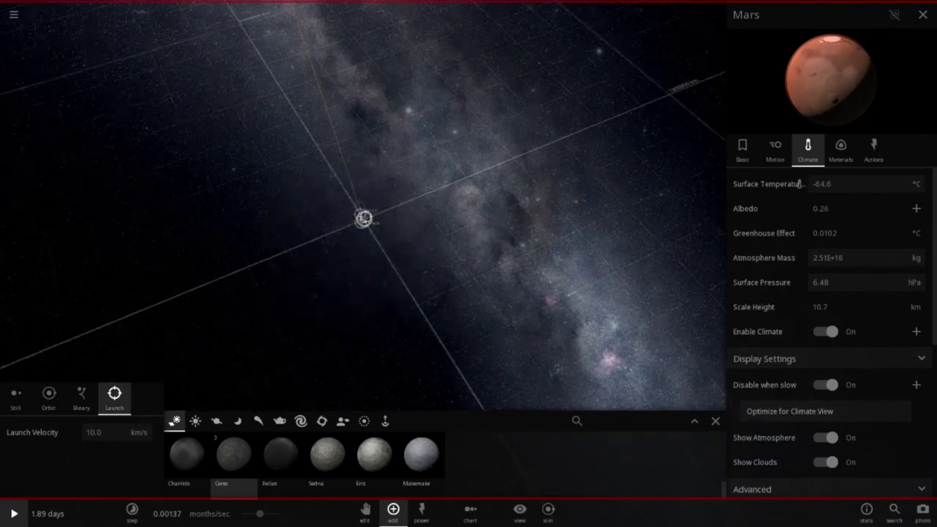
{"action": "right_click_drag", "start_coordinate": [364, 218], "coordinate": [471, 217]}
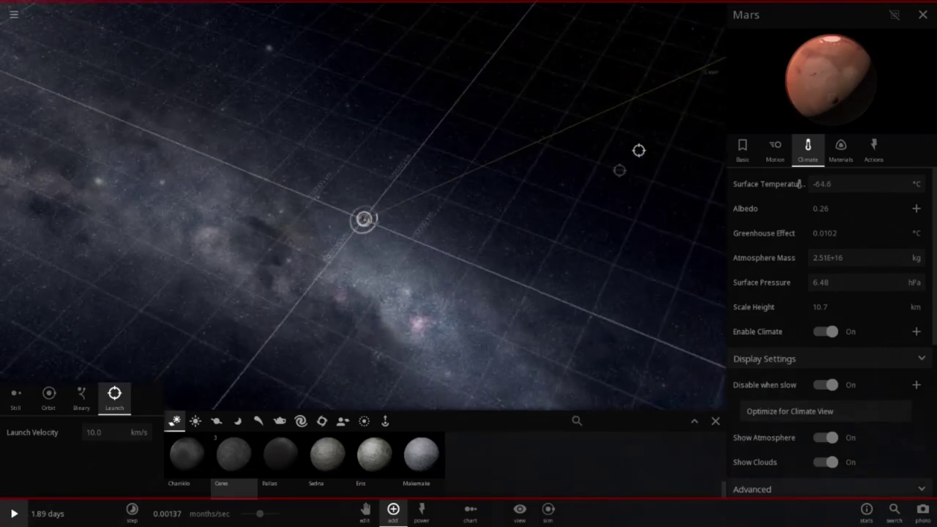
{"action": "right_click_drag", "start_coordinate": [713, 65], "coordinate": [260, 443]}
{"action": "right_click_drag", "start_coordinate": [569, 138], "coordinate": [540, 78]}
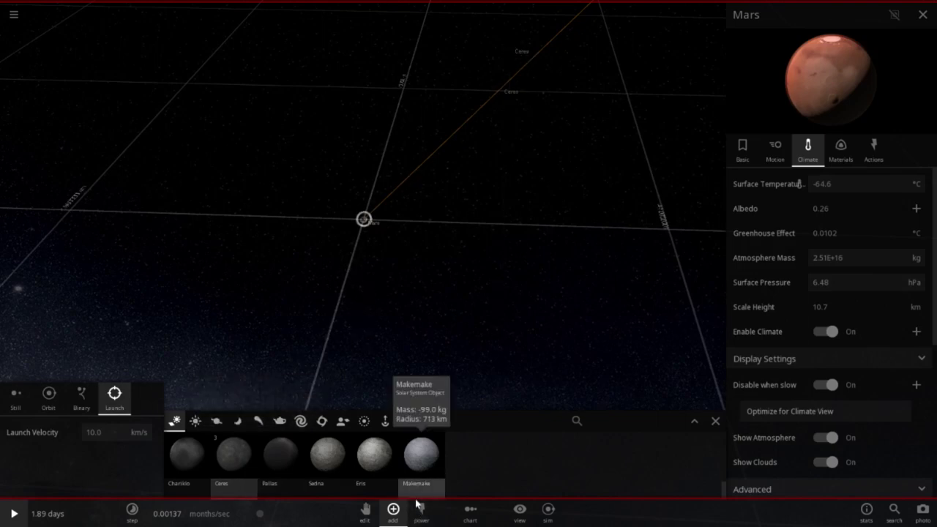
Step: Add a Ceres near Mars, show its Motion tab at 10.00 km/s, and start repositioning it
{"action": "left_click", "coordinate": [167, 418]}
{"action": "left_click", "coordinate": [775, 150]}
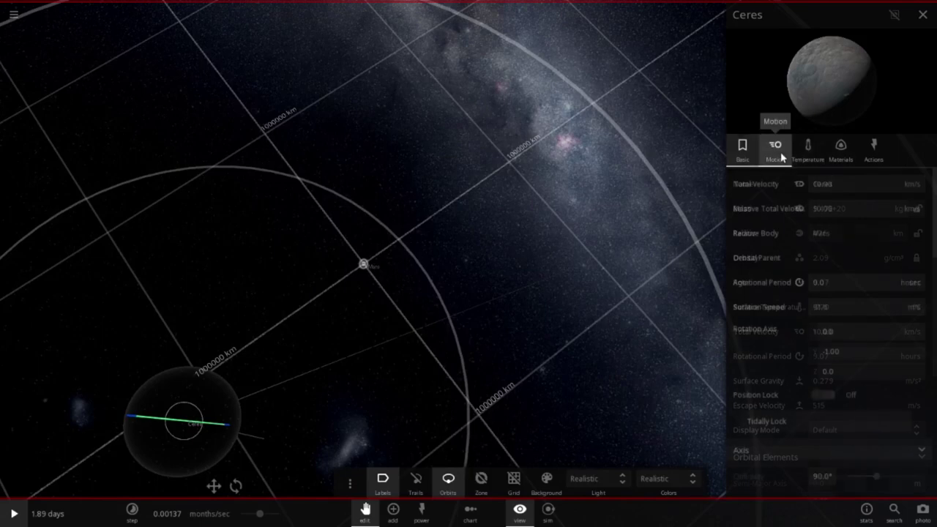
{"action": "right_click_drag", "start_coordinate": [532, 312], "coordinate": [571, 199]}
{"action": "left_click_drag", "start_coordinate": [280, 244], "coordinate": [285, 110]}
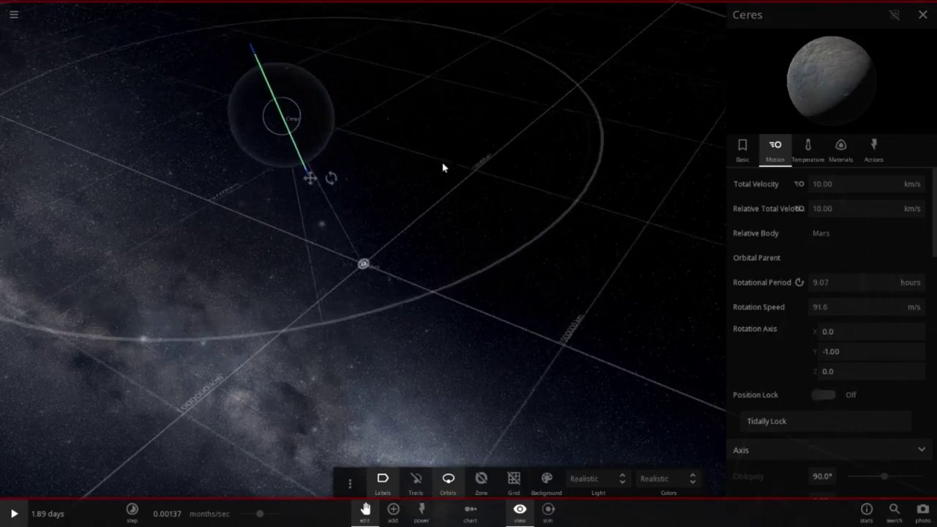
{"action": "scroll", "coordinate": [443, 168], "scroll_direction": "up", "scroll_amount": 5}
{"action": "right_click_drag", "start_coordinate": [444, 172], "coordinate": [239, 41]}
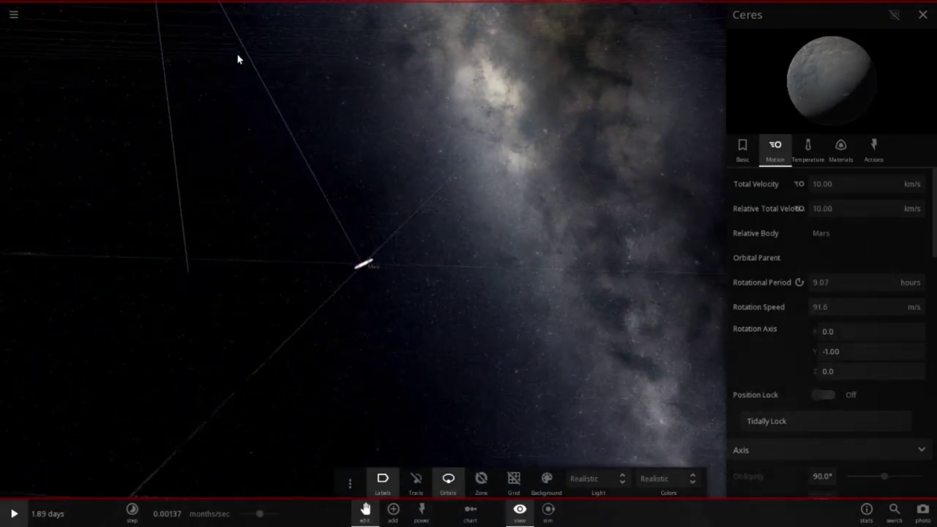
{"action": "left_click_drag", "start_coordinate": [236, 56], "coordinate": [315, 165]}
Step: Nudge Ceres down and sideways into position near Mars, re-angling the view between moves
{"action": "right_click_drag", "start_coordinate": [514, 297], "coordinate": [429, 216]}
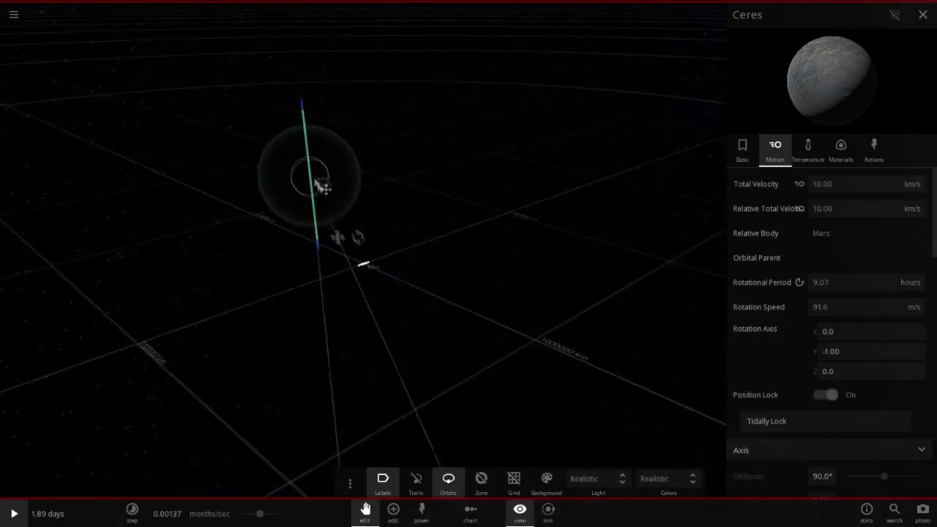
{"action": "left_click_drag", "start_coordinate": [319, 183], "coordinate": [344, 214]}
{"action": "right_click_drag", "start_coordinate": [438, 211], "coordinate": [390, 238]}
{"action": "mouse_move", "coordinate": [391, 179]}
{"action": "left_mouse_down"}
{"action": "mouse_move", "coordinate": [388, 236]}
{"action": "mouse_move", "coordinate": [392, 163]}
{"action": "left_mouse_up"}
{"action": "right_click_drag", "start_coordinate": [495, 186], "coordinate": [379, 239]}
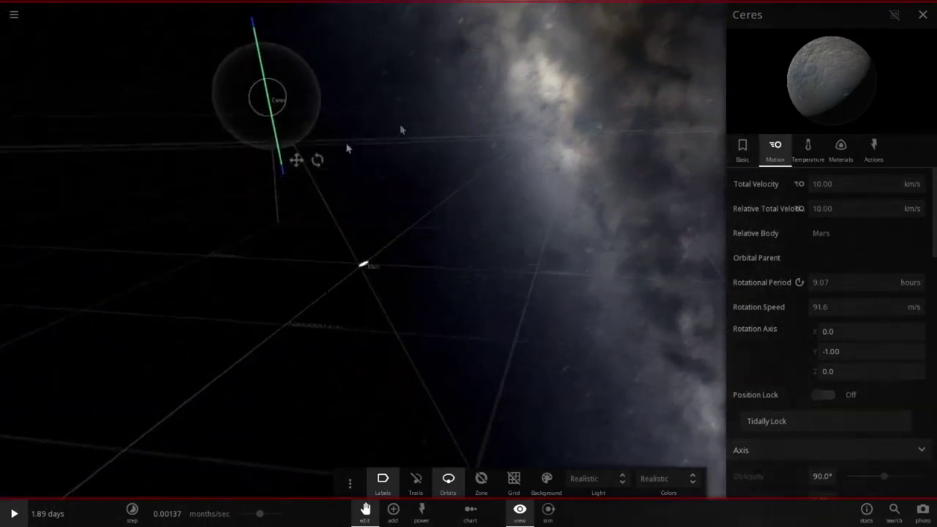
{"action": "left_click_drag", "start_coordinate": [257, 46], "coordinate": [498, 305]}
{"action": "left_click_drag", "start_coordinate": [323, 157], "coordinate": [444, 169]}
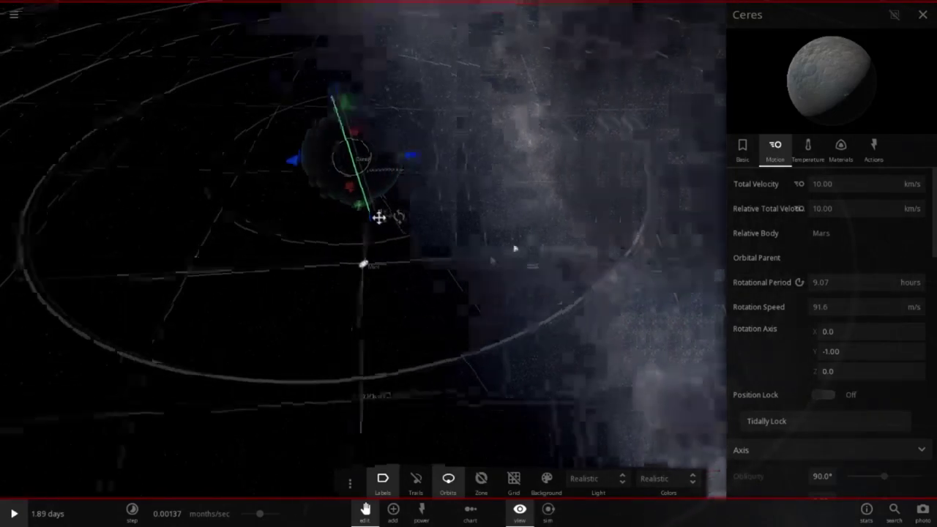
{"action": "left_click_drag", "start_coordinate": [515, 249], "coordinate": [622, 174]}
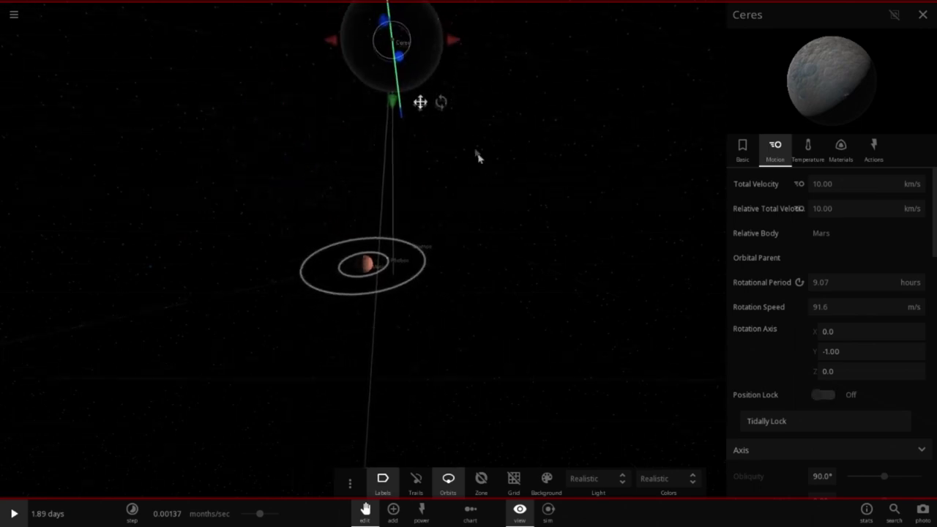
{"action": "left_click", "coordinate": [323, 48]}
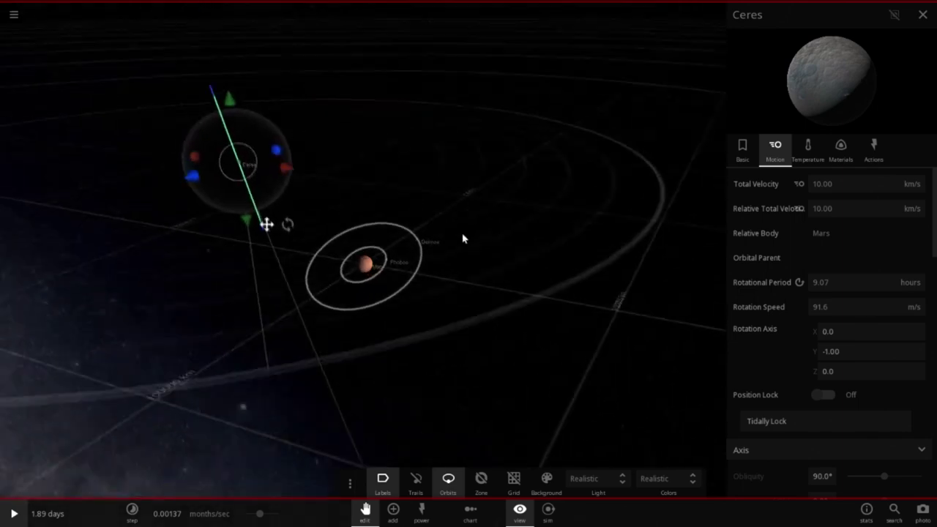
{"action": "left_click_drag", "start_coordinate": [372, 182], "coordinate": [341, 244]}
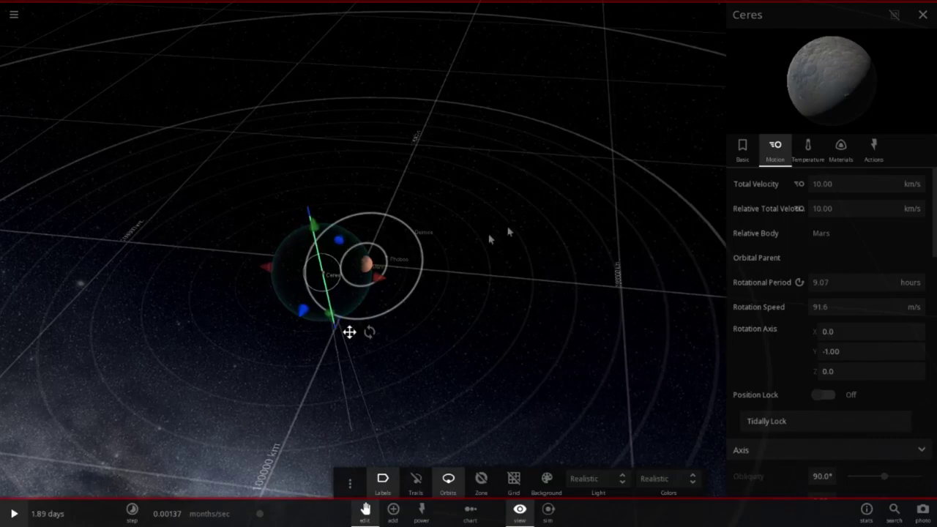
{"action": "left_click_drag", "start_coordinate": [511, 232], "coordinate": [342, 389]}
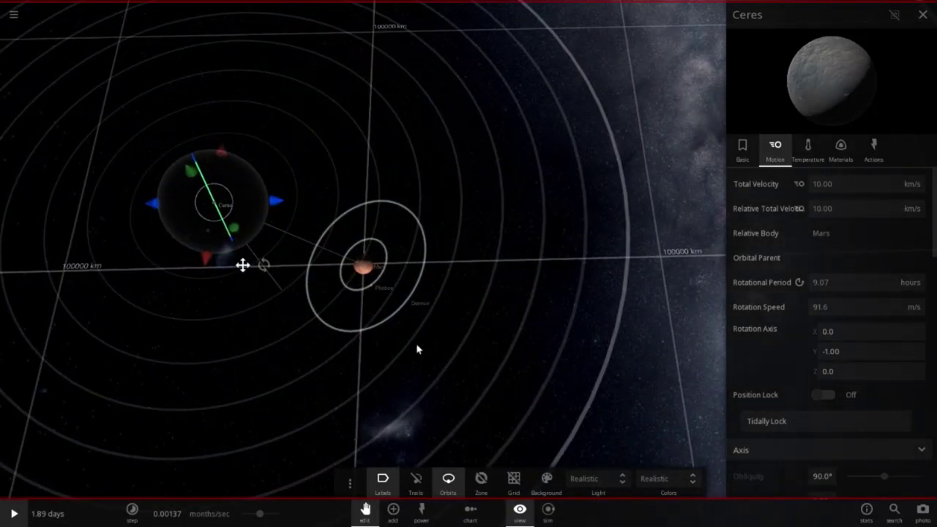
{"action": "left_click_drag", "start_coordinate": [415, 349], "coordinate": [476, 193]}
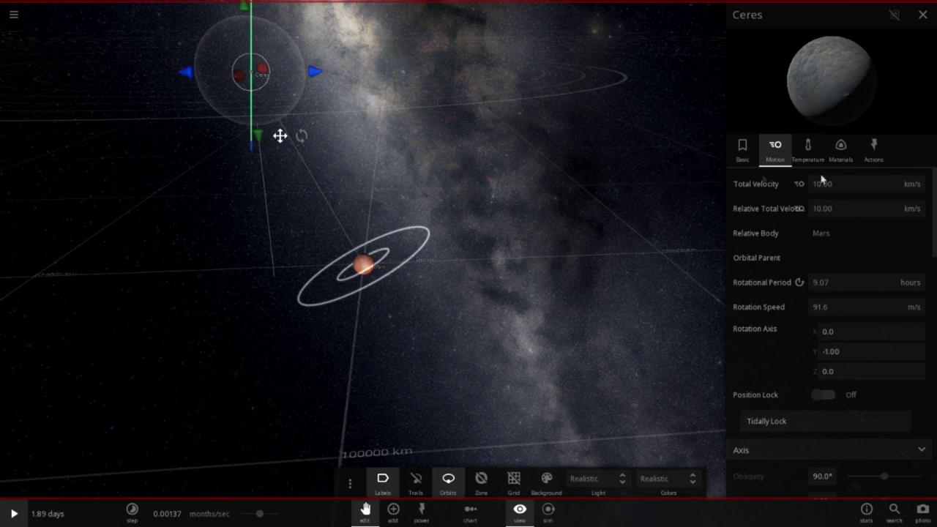
{"action": "scroll", "coordinate": [532, 226], "scroll_direction": "down", "scroll_amount": 5}
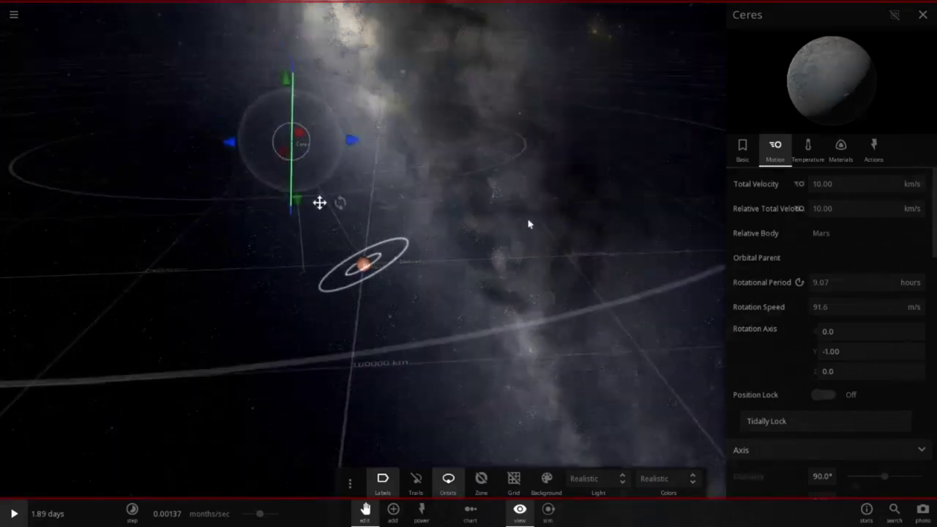
Step: Save the simulation from the main menu as 'Ceres Striking Mars'
{"action": "left_click", "coordinate": [14, 14]}
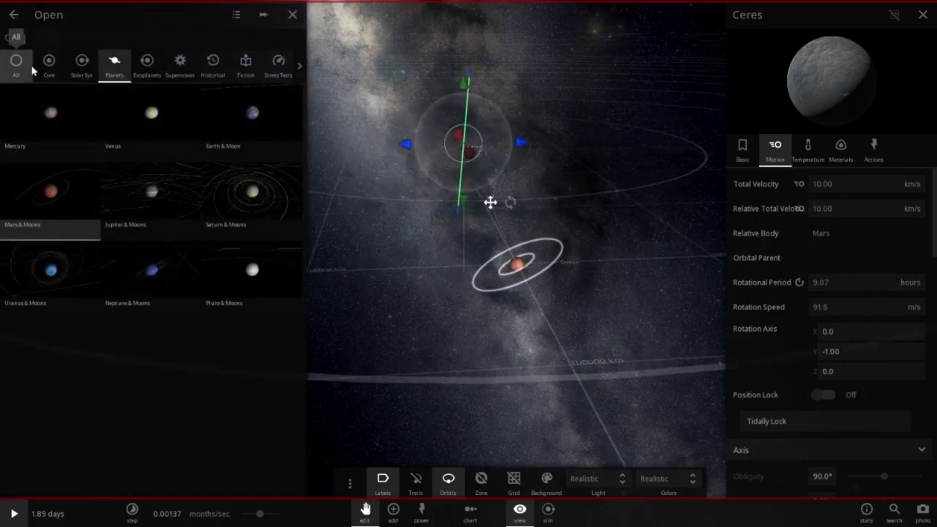
{"action": "left_click", "coordinate": [15, 21]}
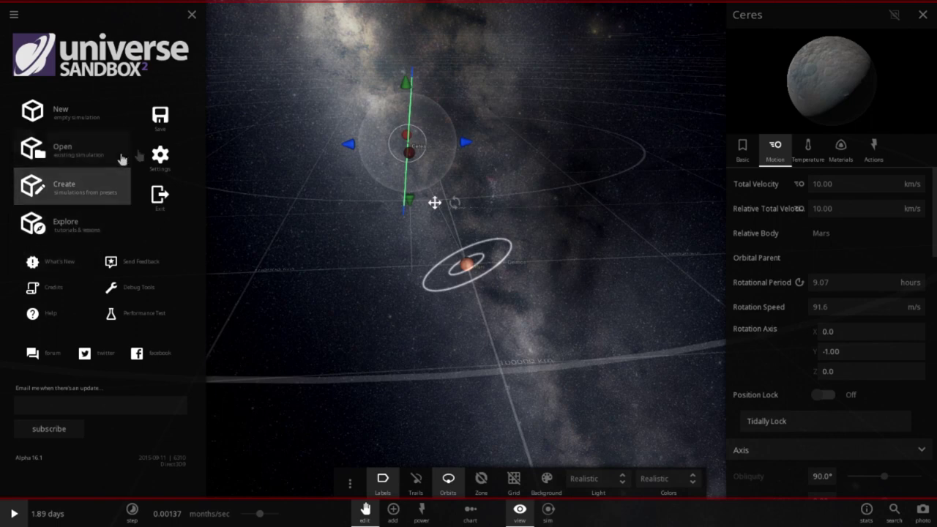
{"action": "left_click", "coordinate": [159, 117]}
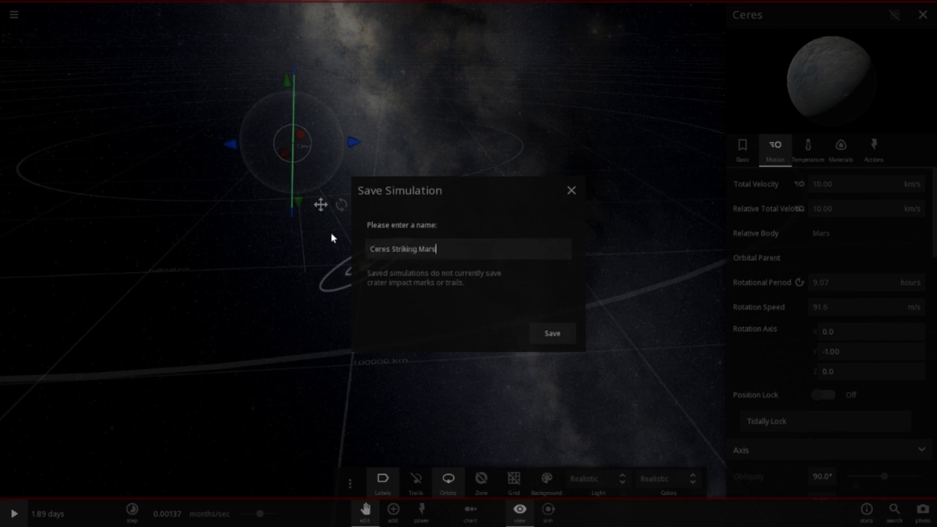
{"action": "left_click", "coordinate": [552, 335]}
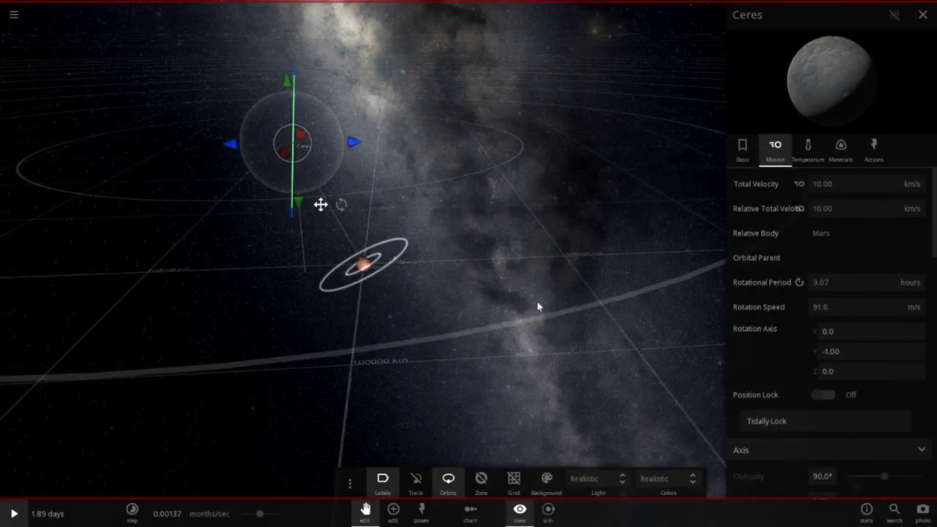
Step: Orbit the view around Ceres and Mars and try days per second as the speed unit
{"action": "left_click_drag", "start_coordinate": [502, 295], "coordinate": [551, 296]}
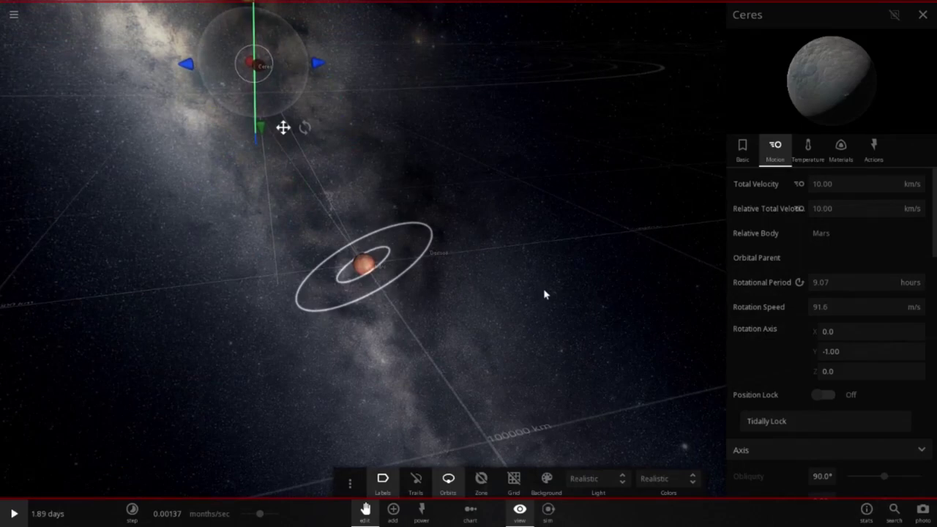
{"action": "left_click_drag", "start_coordinate": [549, 272], "coordinate": [530, 307]}
{"action": "mouse_move", "coordinate": [479, 279]}
{"action": "left_mouse_down"}
{"action": "mouse_move", "coordinate": [444, 268]}
{"action": "mouse_move", "coordinate": [422, 349]}
{"action": "mouse_move", "coordinate": [461, 306]}
{"action": "mouse_move", "coordinate": [291, 267]}
{"action": "left_mouse_up"}
{"action": "scroll", "coordinate": [290, 265], "scroll_direction": "up", "scroll_amount": 5}
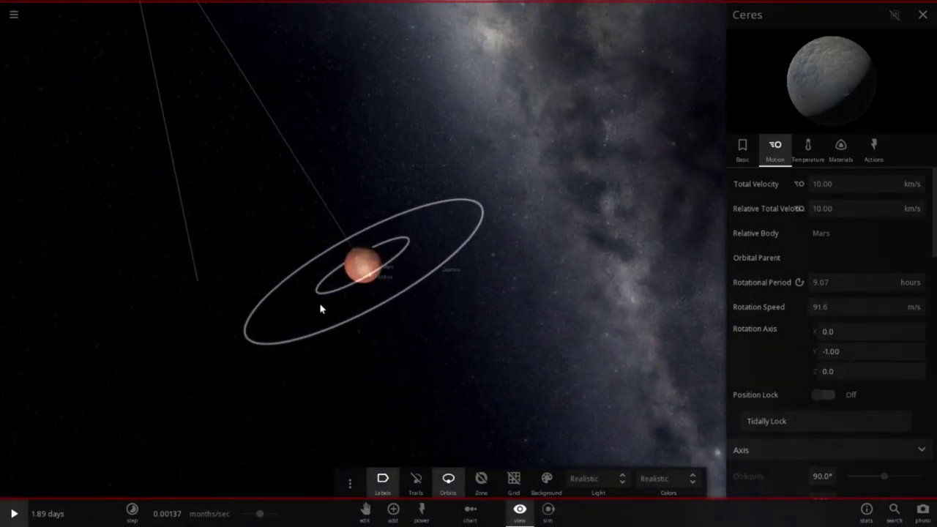
{"action": "scroll", "coordinate": [317, 302], "scroll_direction": "down", "scroll_amount": 3}
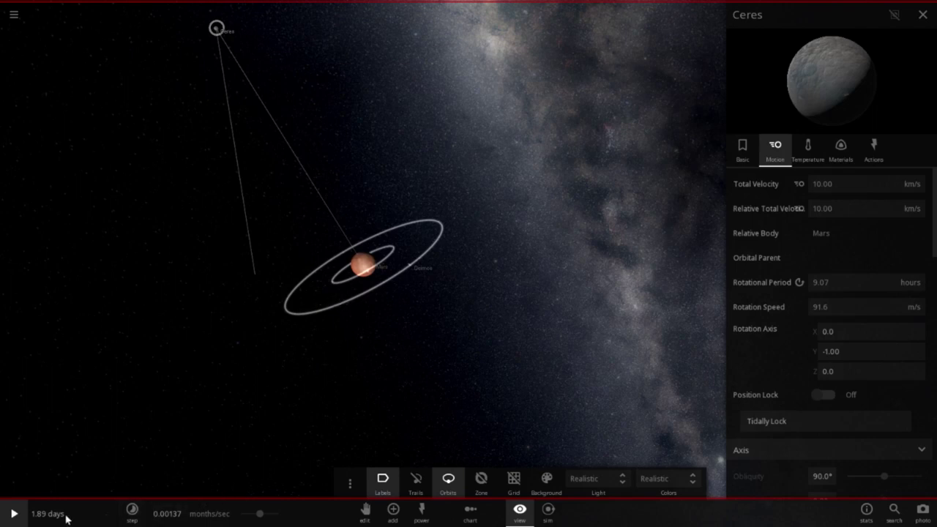
{"action": "left_click", "coordinate": [191, 516]}
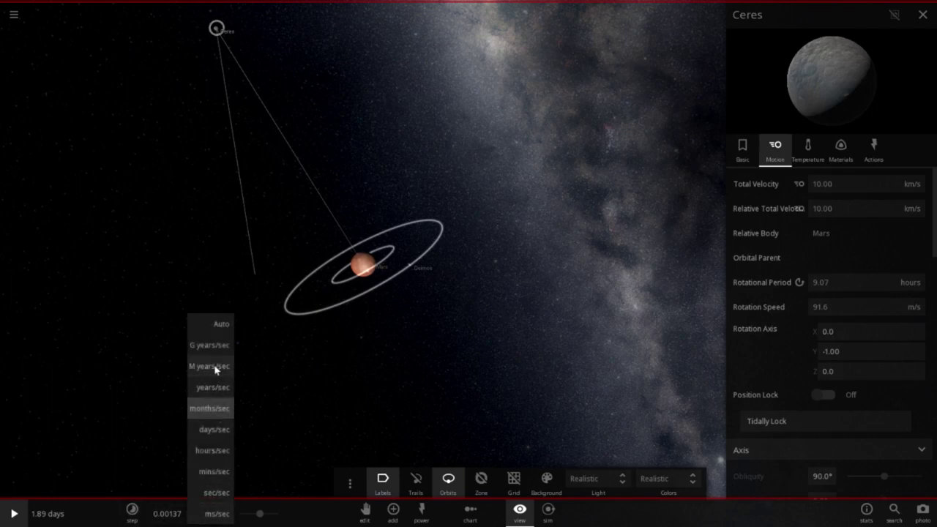
{"action": "left_click", "coordinate": [215, 430]}
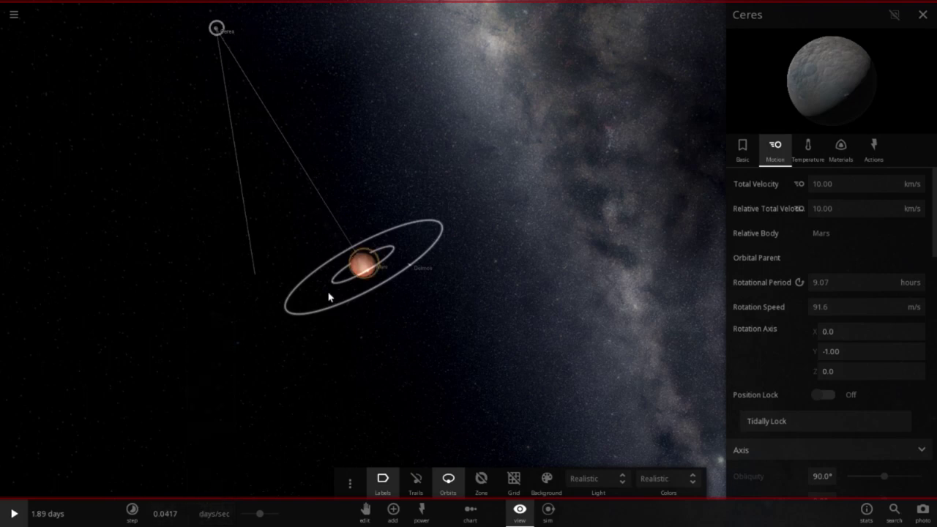
{"action": "left_click", "coordinate": [217, 515]}
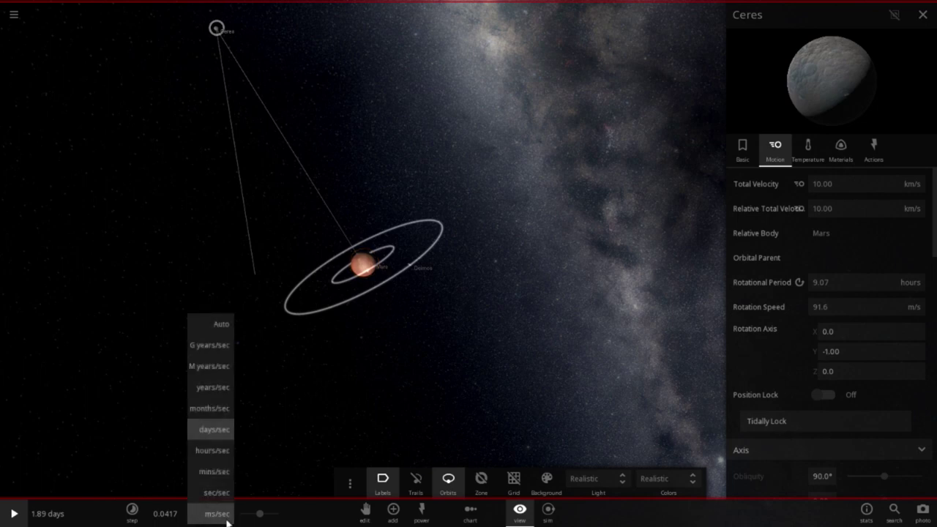
{"action": "left_click", "coordinate": [180, 516]}
Step: Set the simulation speed to 60 mins/sec and start playback
{"action": "left_click", "coordinate": [212, 515]}
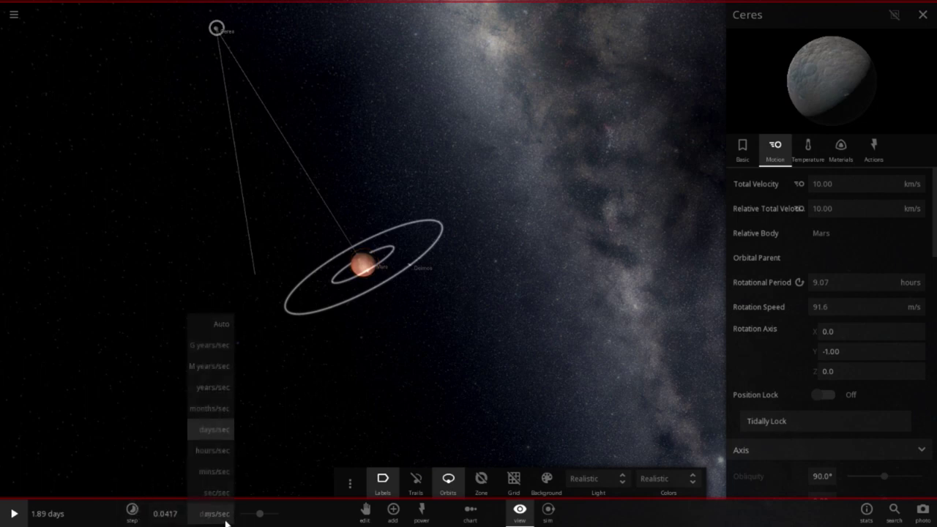
{"action": "left_click", "coordinate": [224, 408]}
{"action": "left_click", "coordinate": [209, 514]}
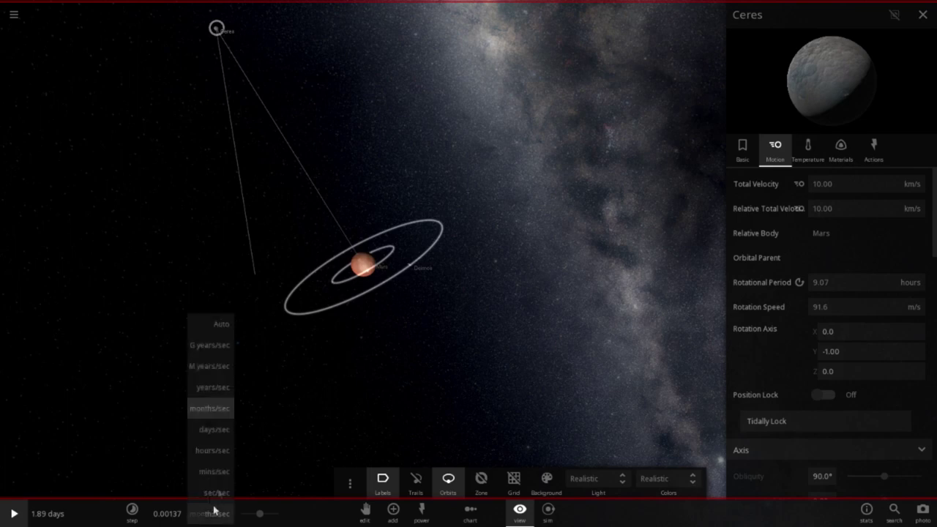
{"action": "left_click", "coordinate": [221, 467]}
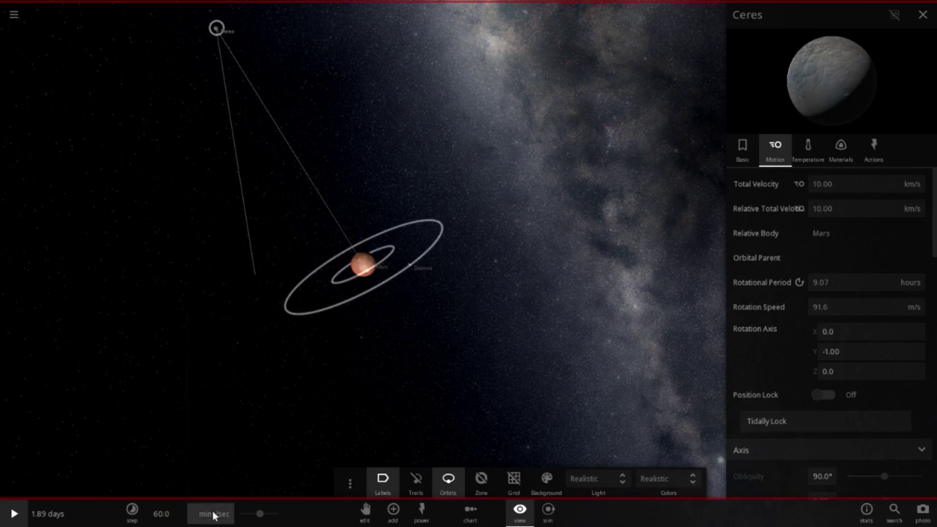
{"action": "left_click", "coordinate": [14, 514]}
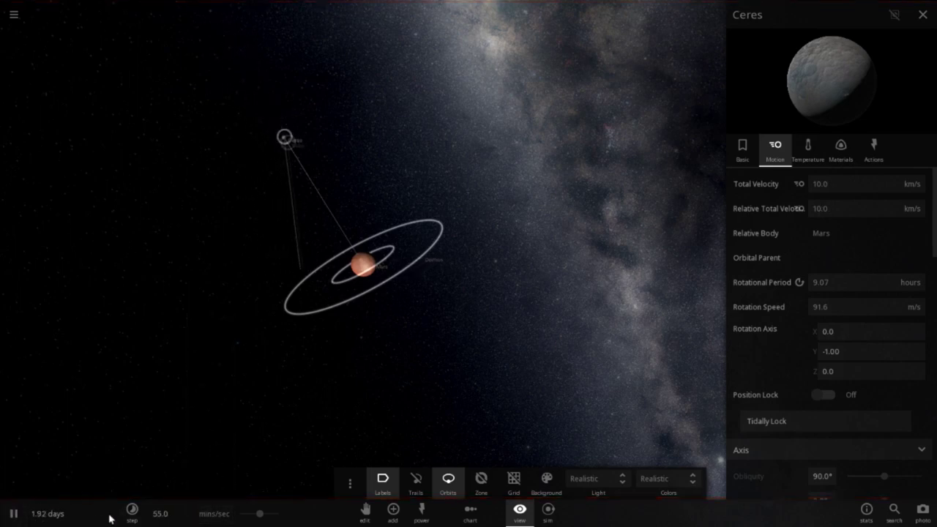
Step: Resume playback and watch Ceres hit Mars, leaving molten surface and orbiting fragments
{"action": "scroll", "coordinate": [257, 386], "scroll_direction": "up", "scroll_amount": 5}
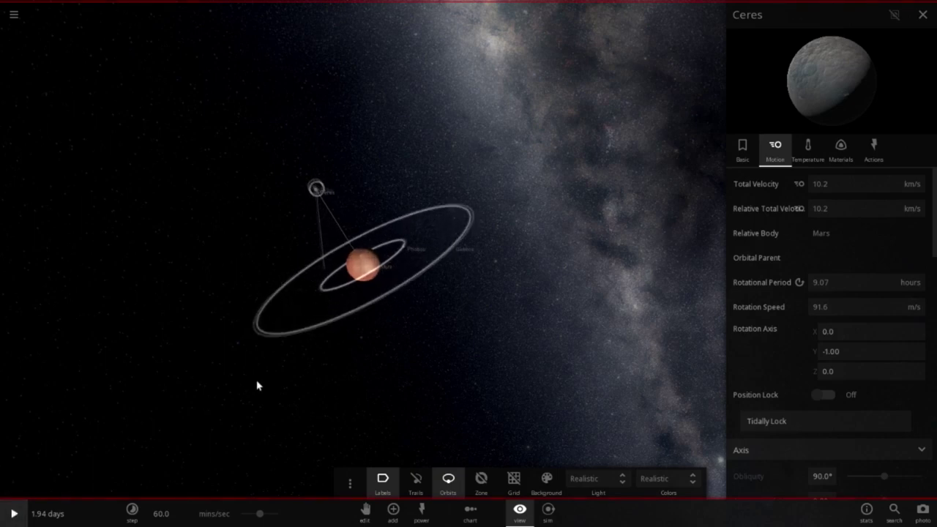
{"action": "scroll", "coordinate": [253, 392], "scroll_direction": "down", "scroll_amount": 5}
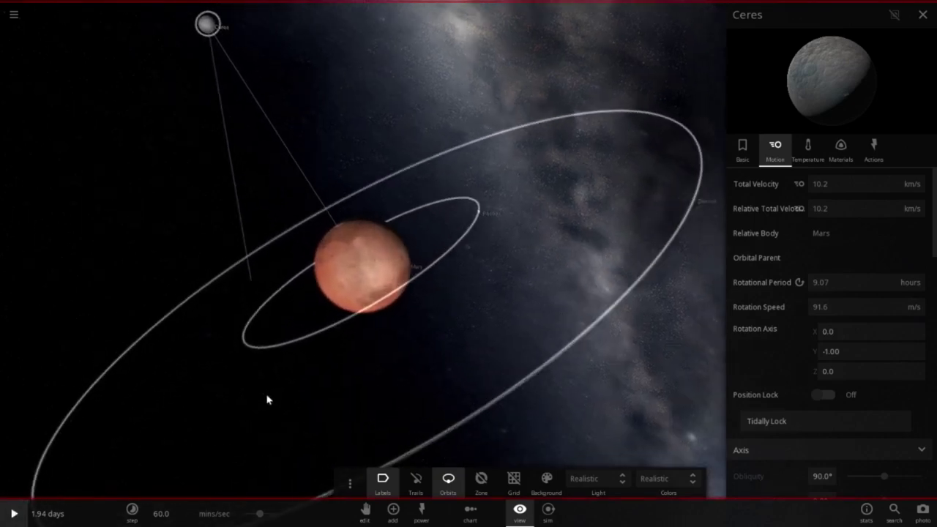
{"action": "left_click", "coordinate": [14, 515]}
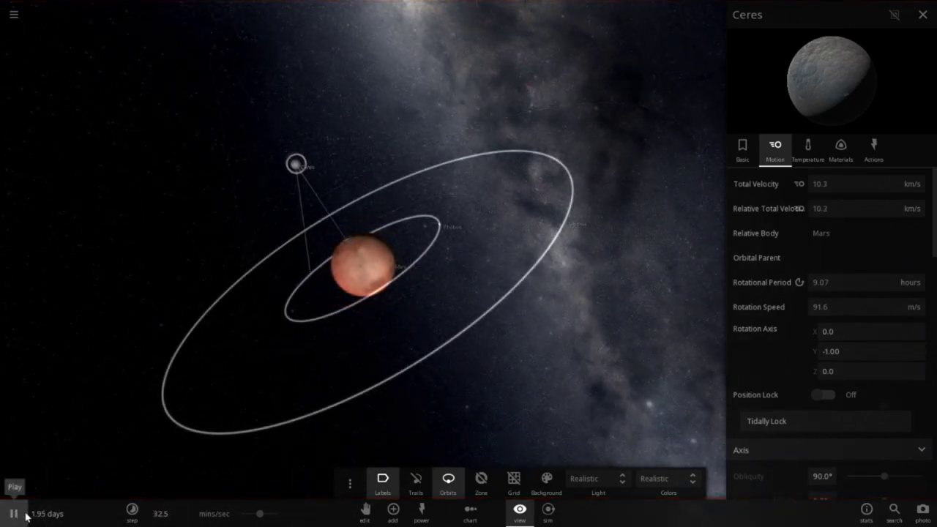
{"action": "left_click_drag", "start_coordinate": [439, 402], "coordinate": [561, 379]}
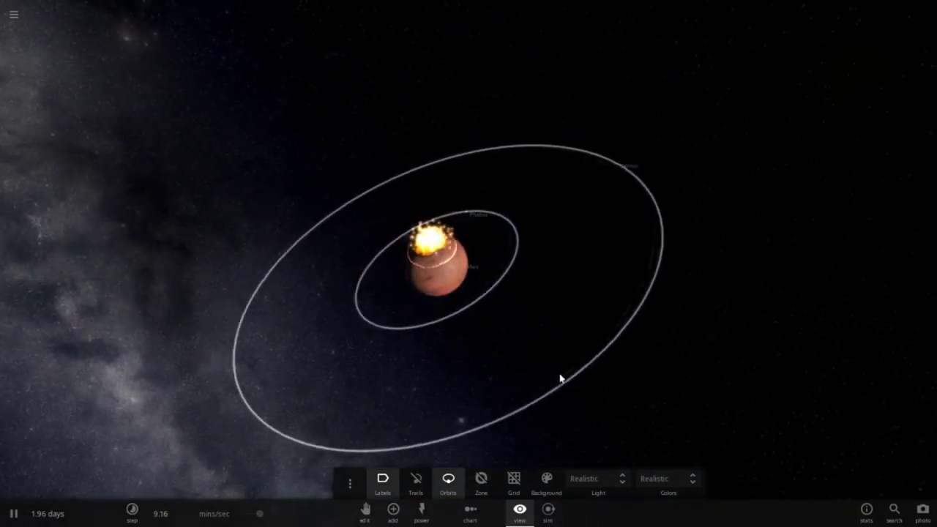
{"action": "scroll", "coordinate": [569, 379], "scroll_direction": "up", "scroll_amount": 6}
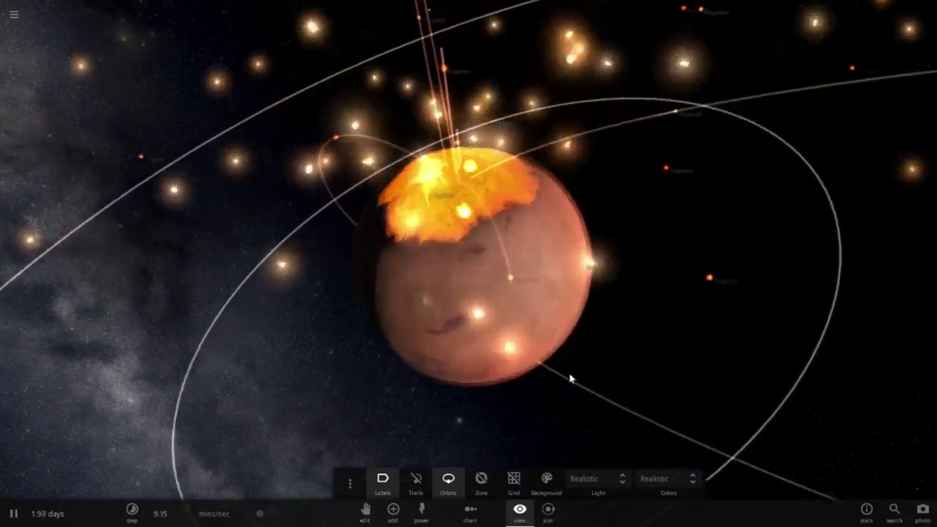
{"action": "scroll", "coordinate": [570, 379], "scroll_direction": "up", "scroll_amount": 2}
{"action": "left_click_drag", "start_coordinate": [569, 378], "coordinate": [645, 345]}
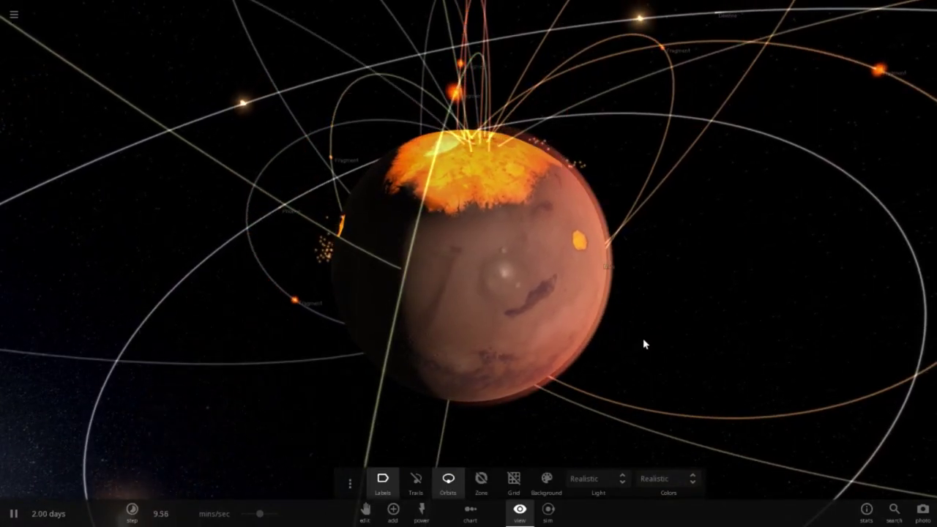
{"action": "scroll", "coordinate": [641, 345], "scroll_direction": "down", "scroll_amount": 4}
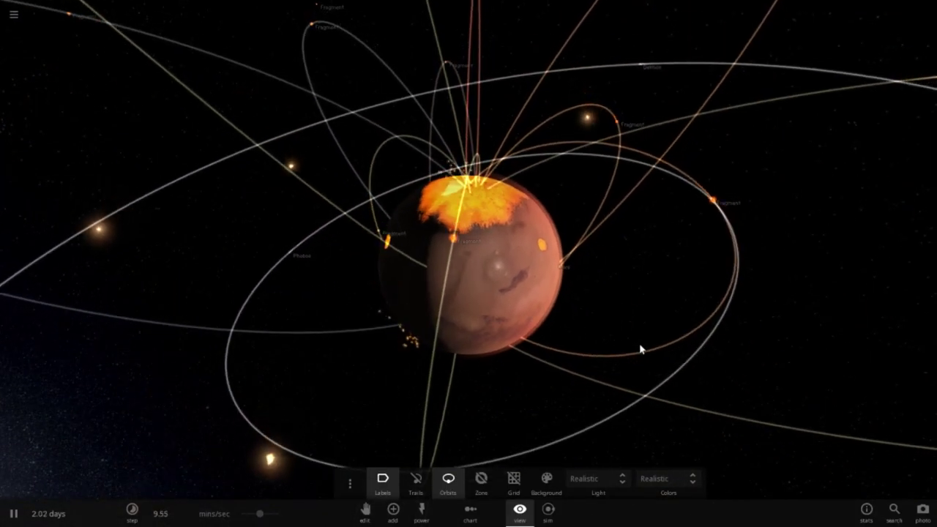
{"action": "scroll", "coordinate": [640, 350], "scroll_direction": "down", "scroll_amount": 3}
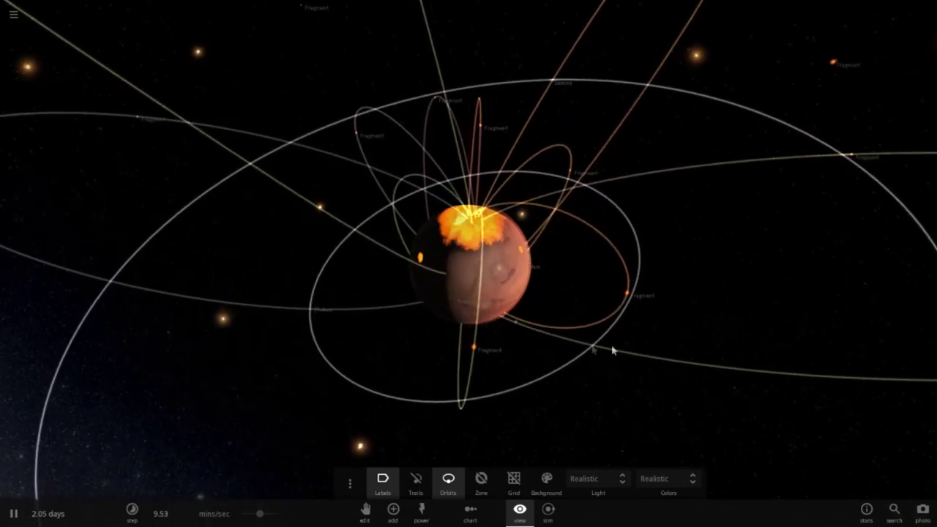
{"action": "left_click_drag", "start_coordinate": [410, 345], "coordinate": [600, 314]}
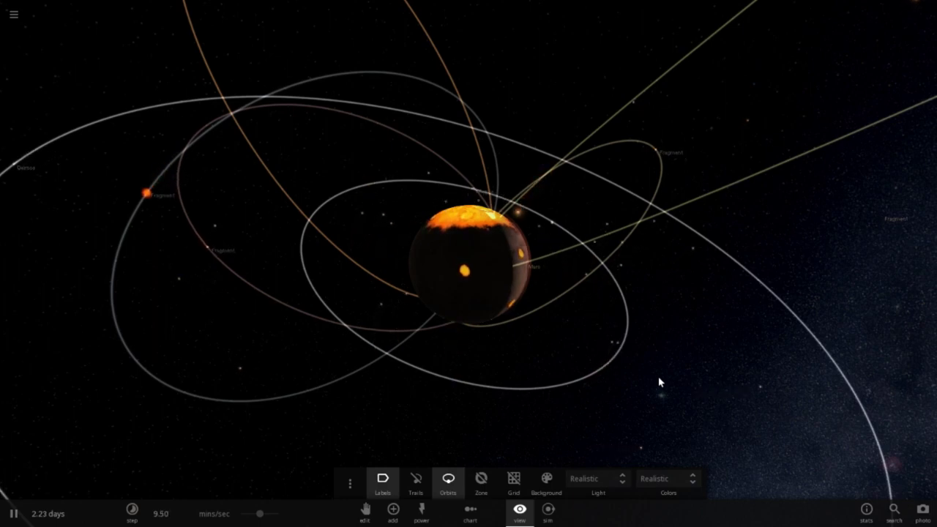
Step: Orbit the debris-ringed Mars and open a fragment's properties: 50 km, 2286 °C, eccentricity 0.97
{"action": "left_click_drag", "start_coordinate": [648, 373], "coordinate": [456, 327]}
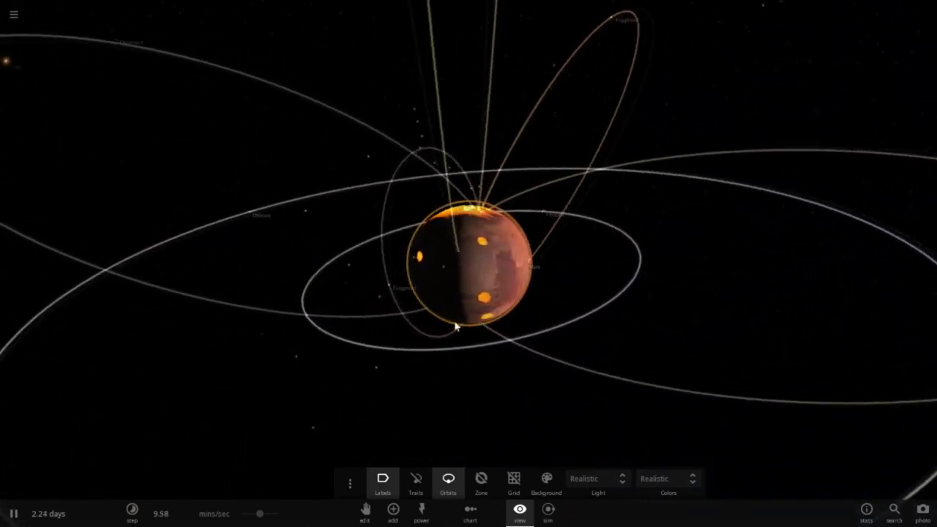
{"action": "scroll", "coordinate": [462, 334], "scroll_direction": "down", "scroll_amount": 5}
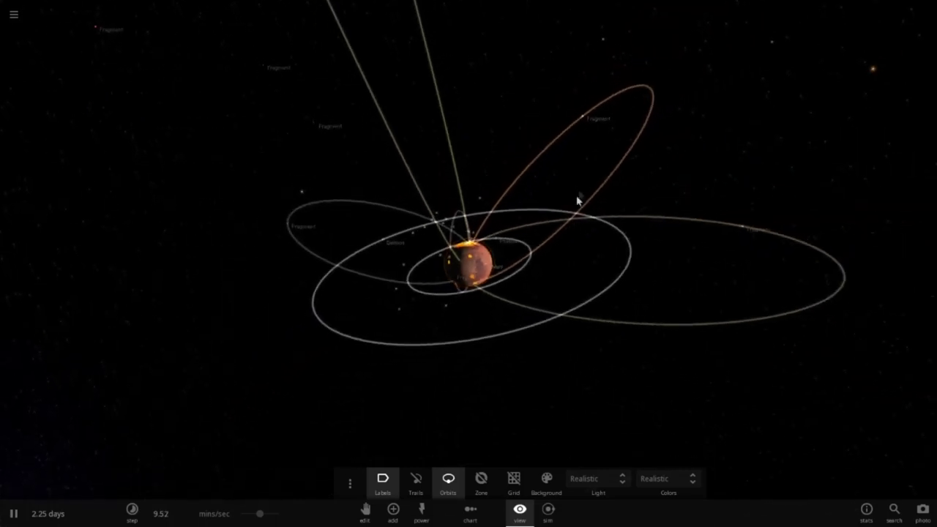
{"action": "mouse_move", "coordinate": [583, 119]}
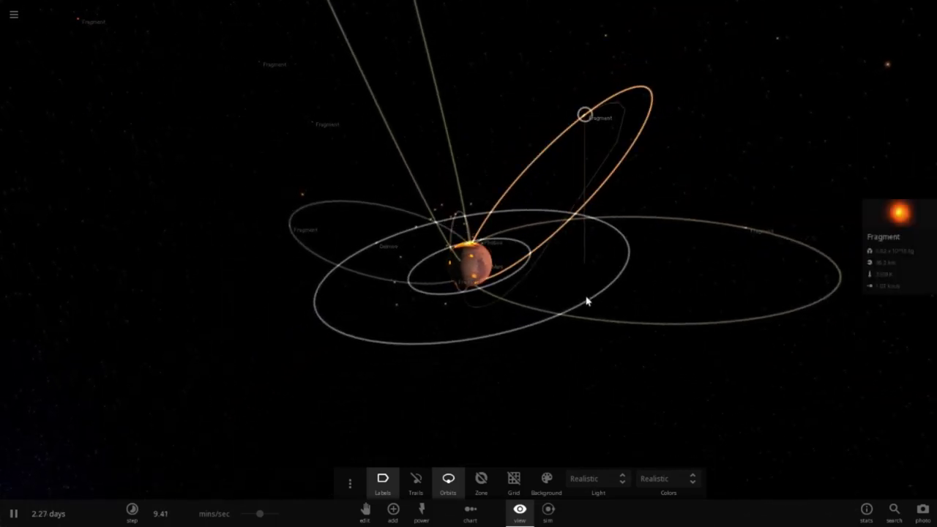
{"action": "scroll", "coordinate": [586, 301], "scroll_direction": "up", "scroll_amount": 3}
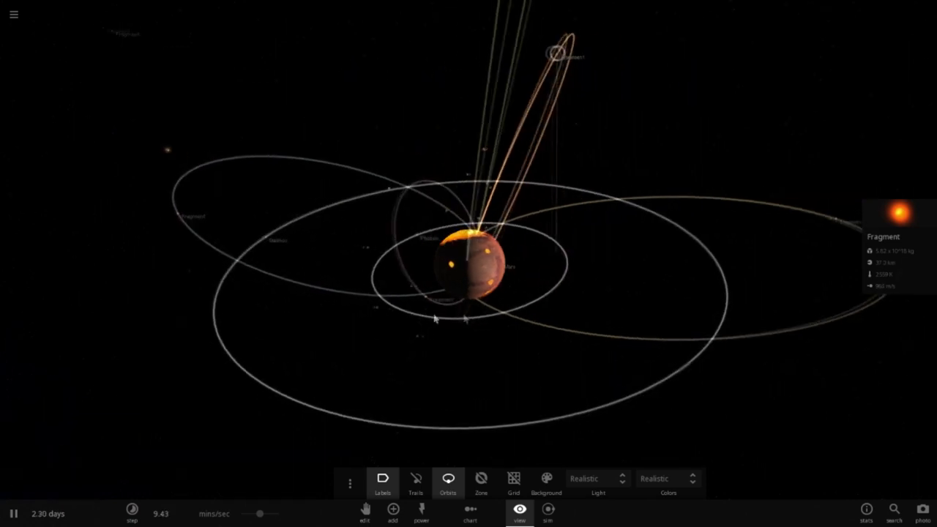
{"action": "scroll", "coordinate": [520, 314], "scroll_direction": "up", "scroll_amount": 3}
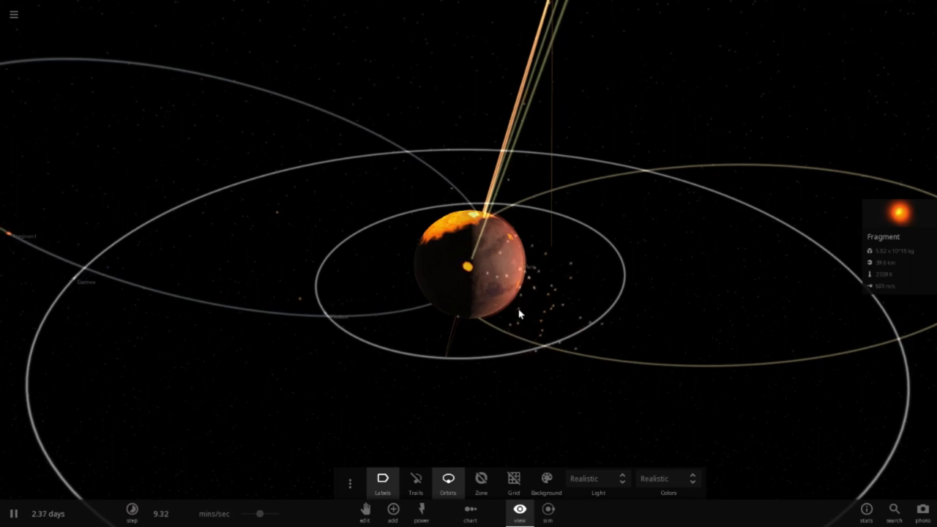
{"action": "scroll", "coordinate": [519, 315], "scroll_direction": "down", "scroll_amount": 3}
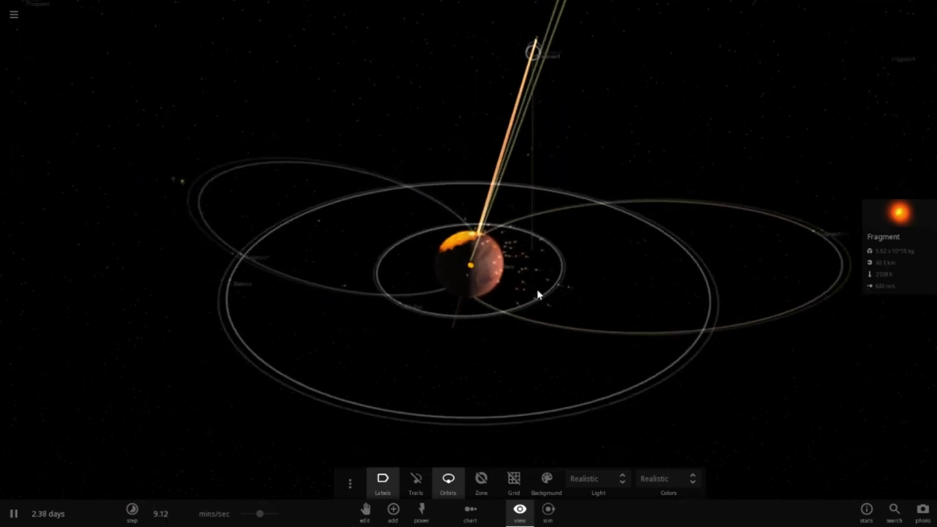
{"action": "left_click_drag", "start_coordinate": [537, 295], "coordinate": [506, 330]}
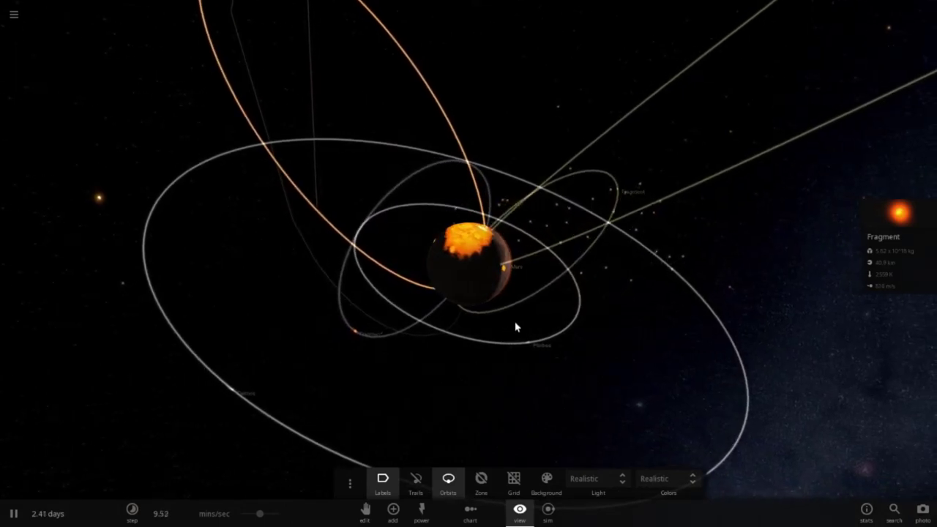
{"action": "left_click_drag", "start_coordinate": [517, 327], "coordinate": [449, 360]}
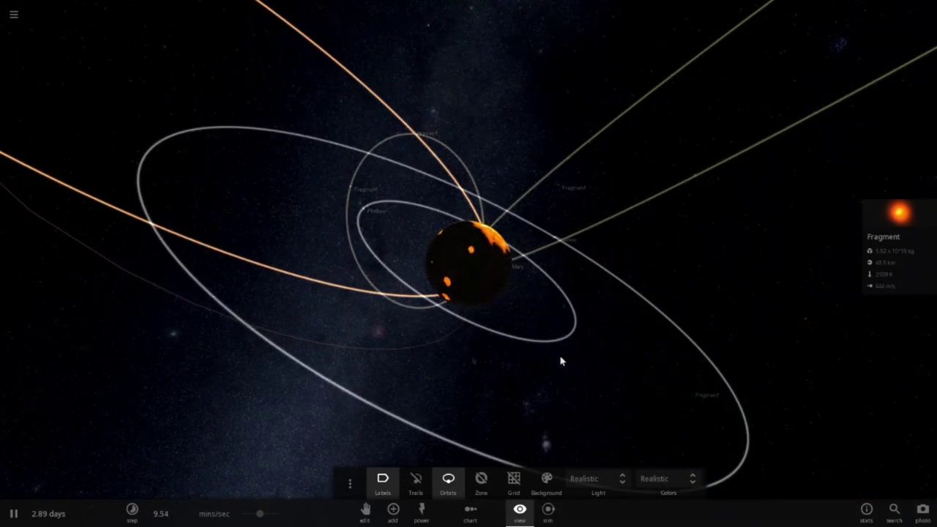
{"action": "left_click", "coordinate": [897, 224]}
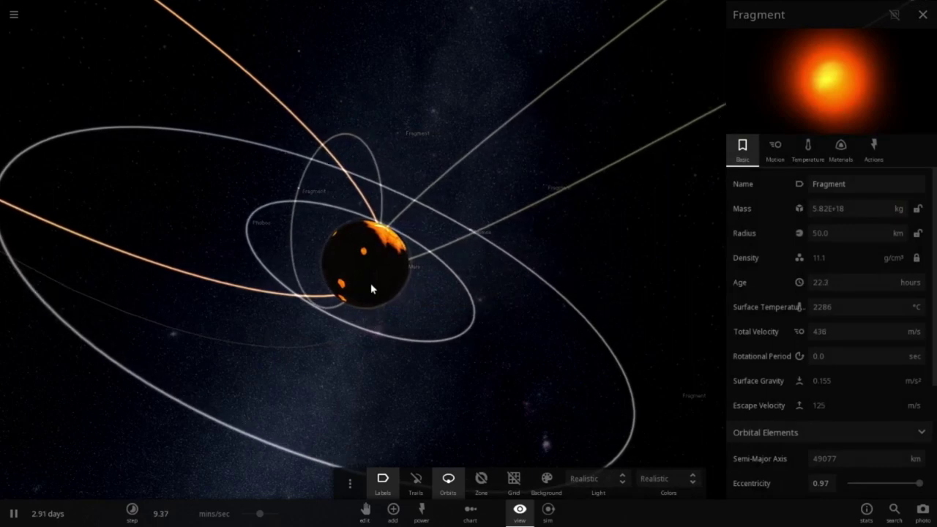
Step: Select Mars, show its Climate properties, and orbit toward its polar cap
{"action": "left_click", "coordinate": [372, 289]}
{"action": "left_click", "coordinate": [808, 150]}
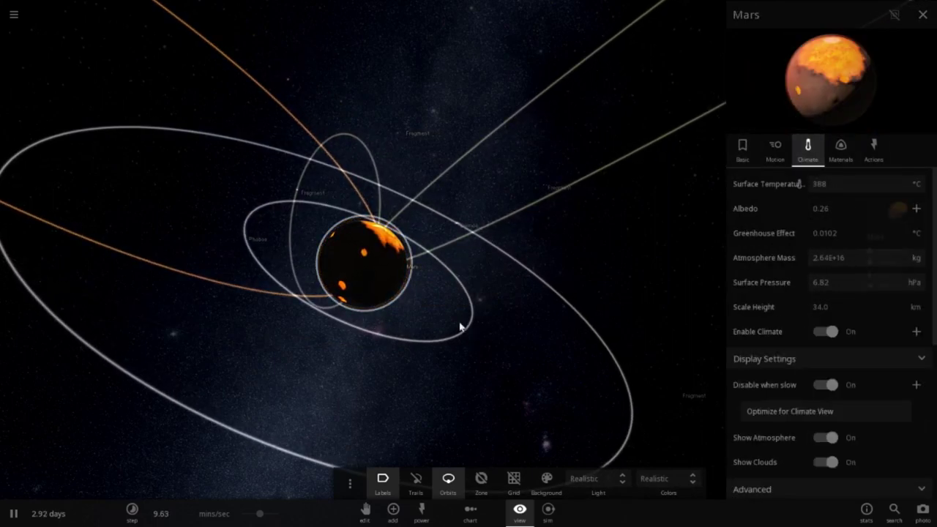
{"action": "left_click_drag", "start_coordinate": [461, 329], "coordinate": [356, 312]}
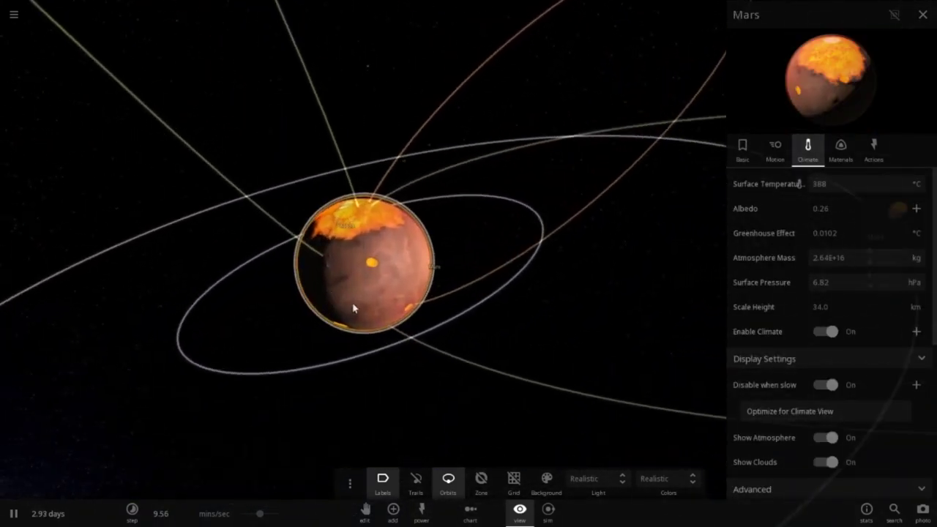
{"action": "scroll", "coordinate": [371, 323], "scroll_direction": "up", "scroll_amount": 2}
{"action": "scroll", "coordinate": [370, 322], "scroll_direction": "up", "scroll_amount": 3}
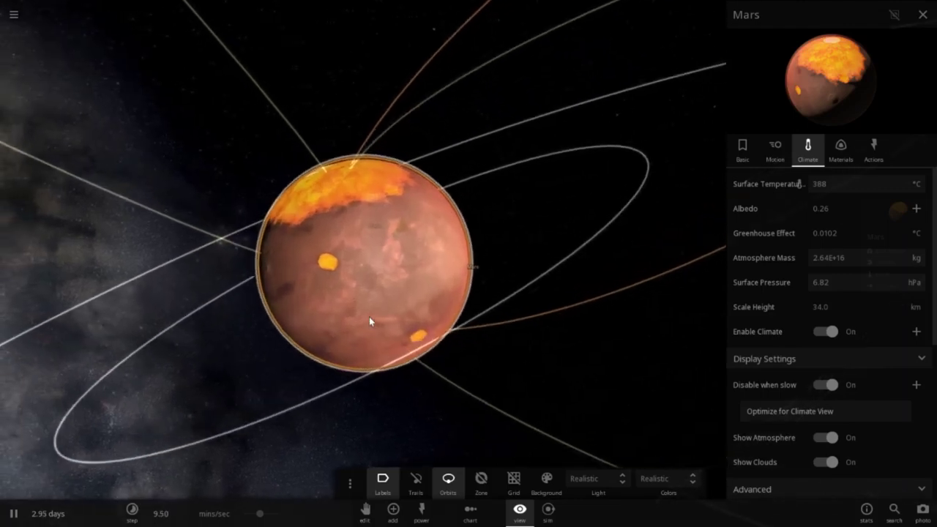
{"action": "left_click_drag", "start_coordinate": [323, 346], "coordinate": [469, 295]}
{"action": "scroll", "coordinate": [467, 322], "scroll_direction": "down", "scroll_amount": 3}
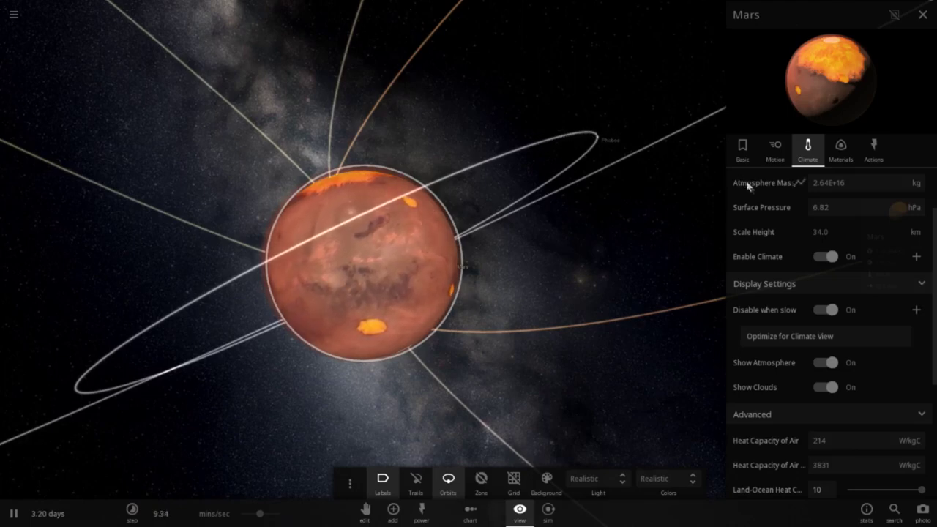
Step: Check Mars's Motion and Basic tabs (388 °C, 1.03-day rotation), then return to Climate
{"action": "left_click", "coordinate": [774, 154]}
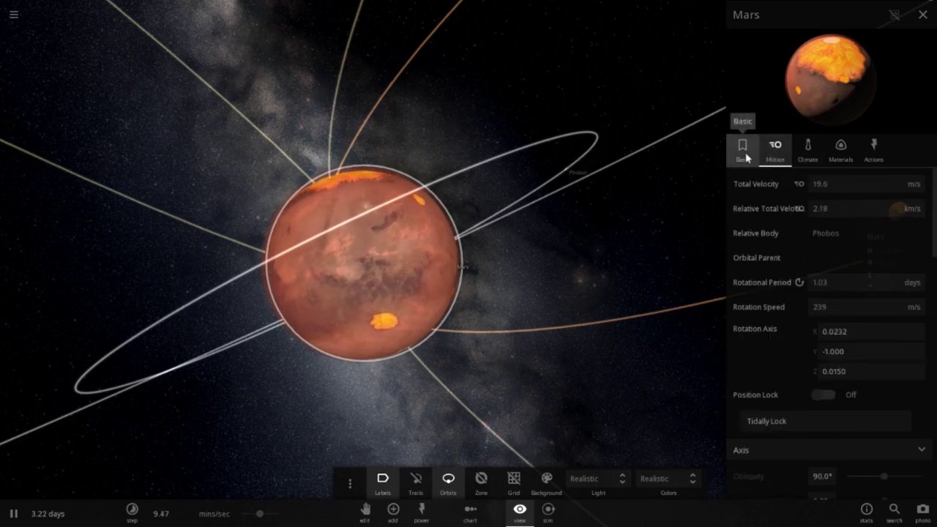
{"action": "left_click", "coordinate": [745, 156]}
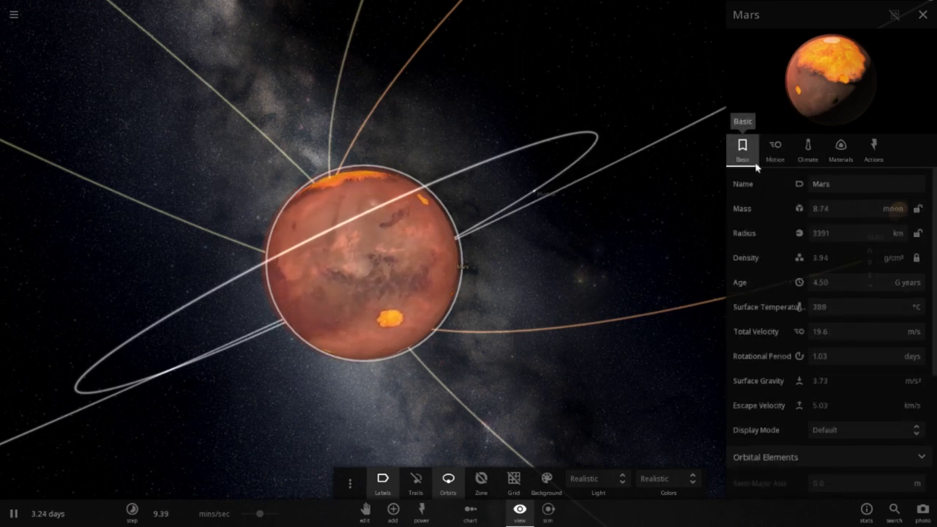
{"action": "left_click", "coordinate": [808, 150]}
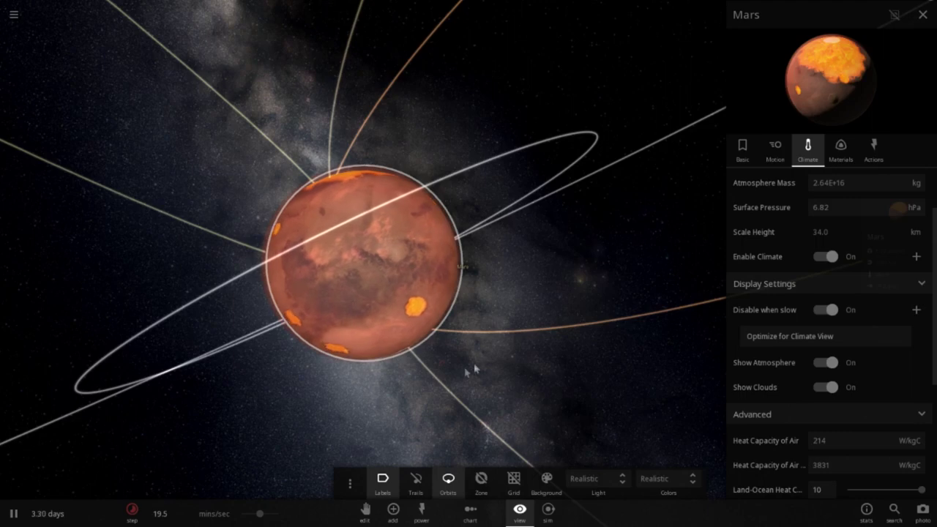
Step: Zoom around Mars, glance at its Motion values, and return to the Climate readout (-122 °C, albedo 0.69)
{"action": "scroll", "coordinate": [464, 321], "scroll_direction": "down", "scroll_amount": 5}
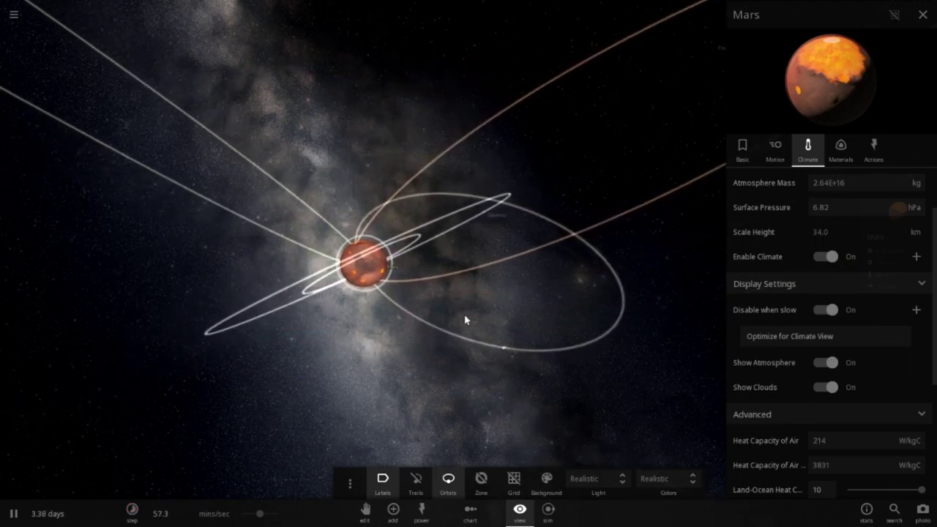
{"action": "scroll", "coordinate": [462, 323], "scroll_direction": "up", "scroll_amount": 5}
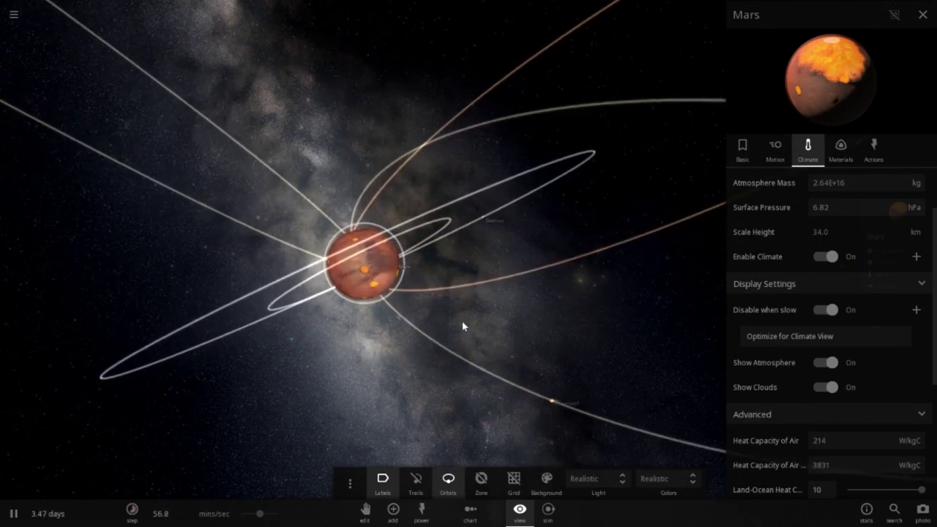
{"action": "scroll", "coordinate": [462, 321], "scroll_direction": "up", "scroll_amount": 3}
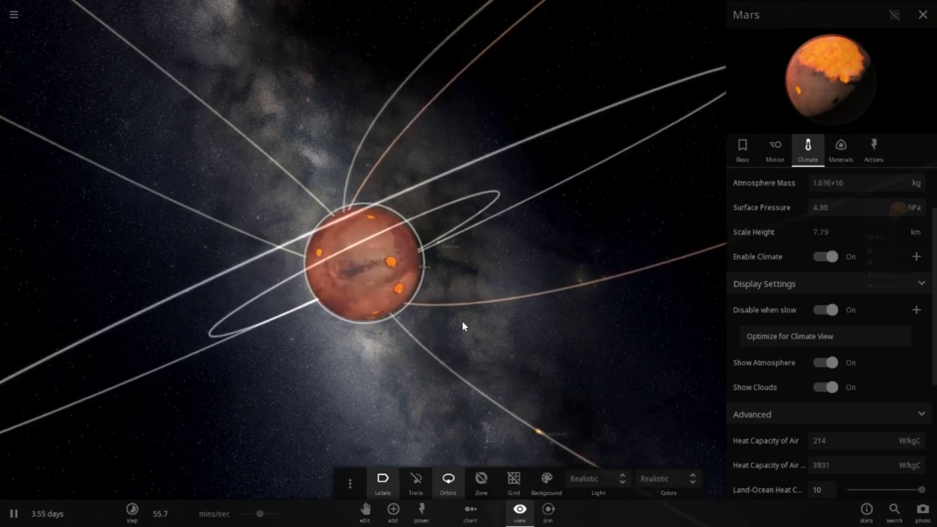
{"action": "scroll", "coordinate": [462, 326], "scroll_direction": "up", "scroll_amount": 3}
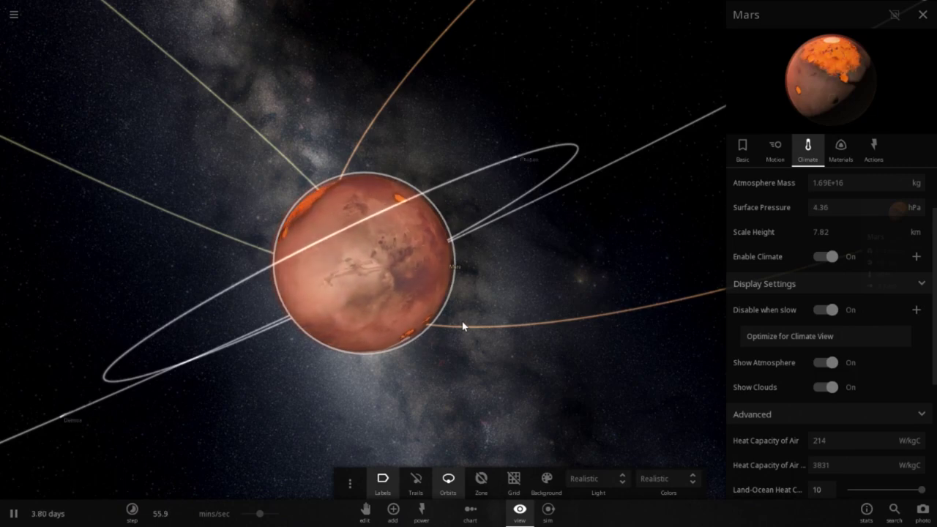
{"action": "left_click", "coordinate": [769, 148]}
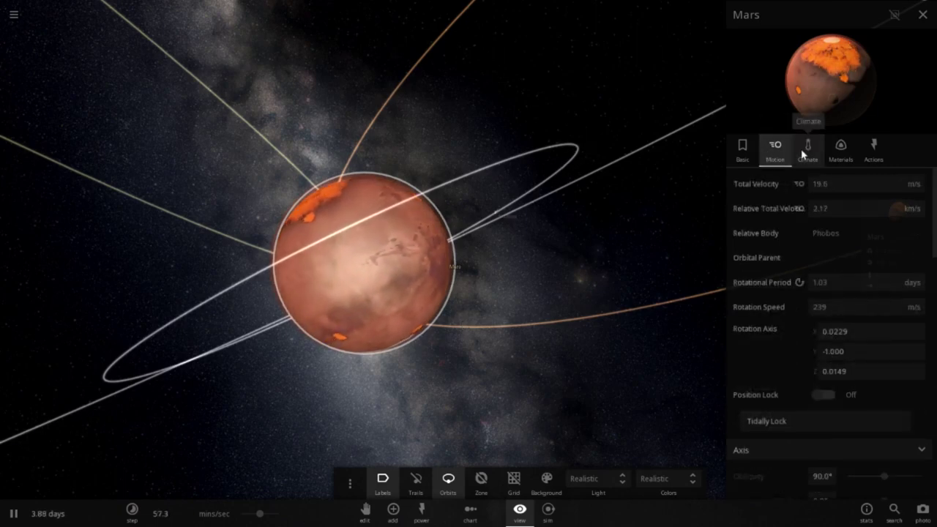
{"action": "left_click", "coordinate": [806, 149]}
{"action": "scroll", "coordinate": [854, 290], "scroll_direction": "up", "scroll_amount": 2}
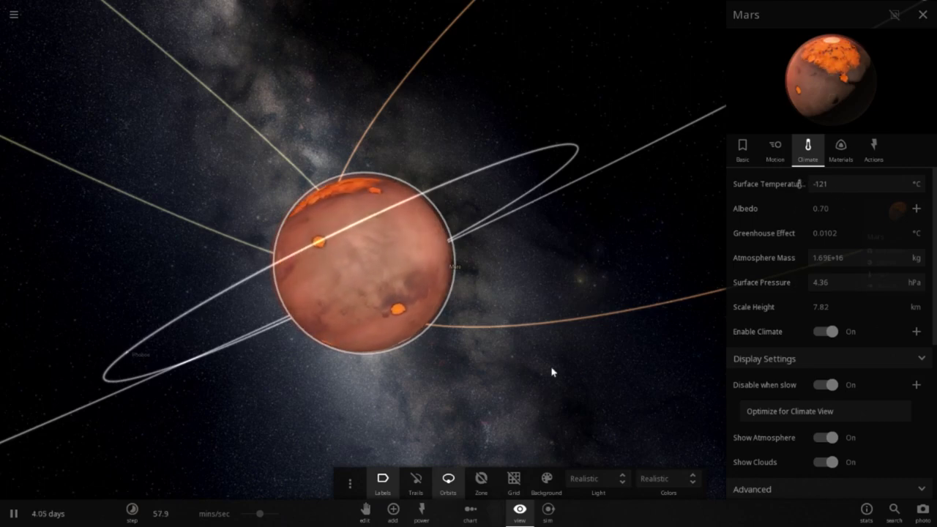
Step: Orbit the camera to see the moon orbits face-on and Mars's north polar cap
{"action": "left_click_drag", "start_coordinate": [552, 372], "coordinate": [565, 456]}
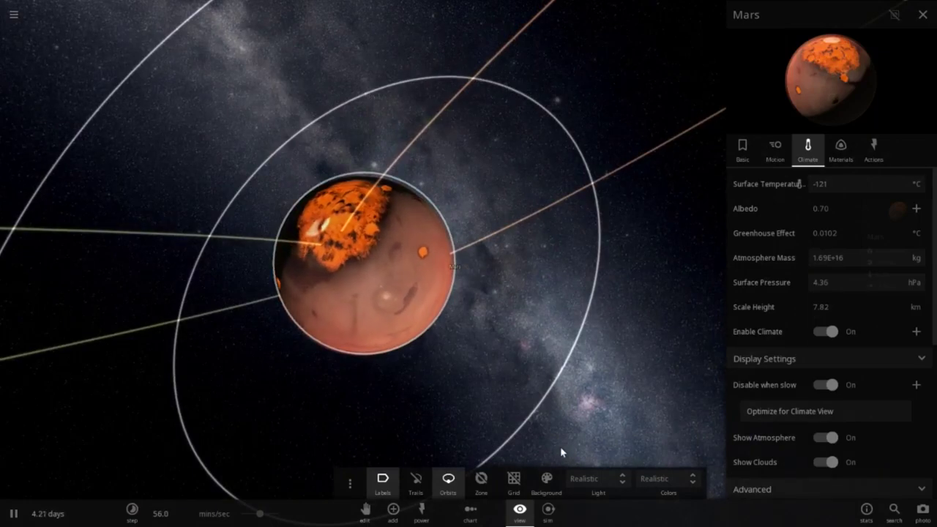
{"action": "left_click_drag", "start_coordinate": [562, 453], "coordinate": [510, 322]}
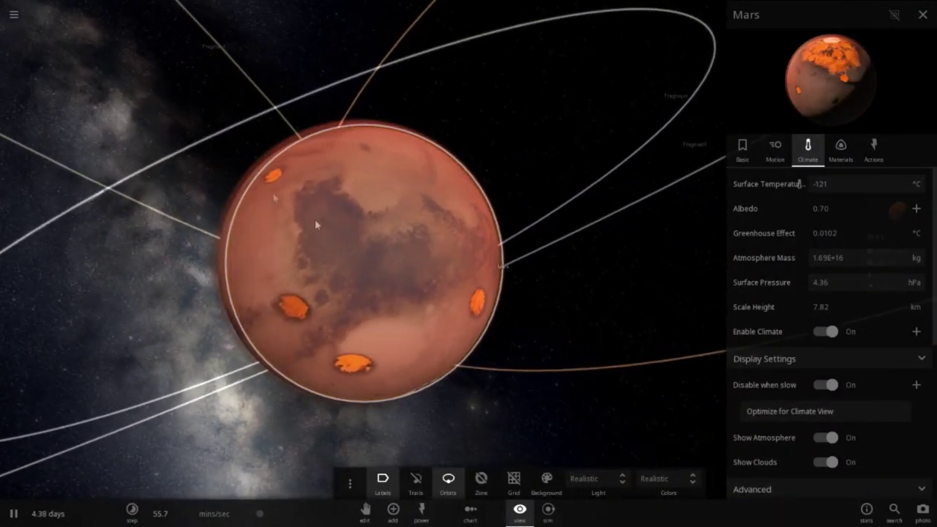
{"action": "left_click_drag", "start_coordinate": [454, 269], "coordinate": [409, 281]}
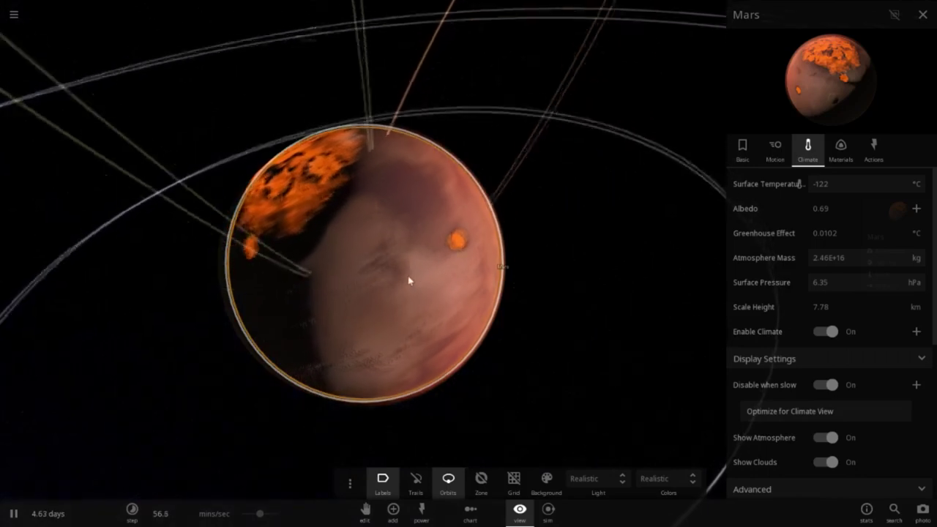
{"action": "left_click", "coordinate": [915, 185]}
{"action": "left_click", "coordinate": [916, 175]}
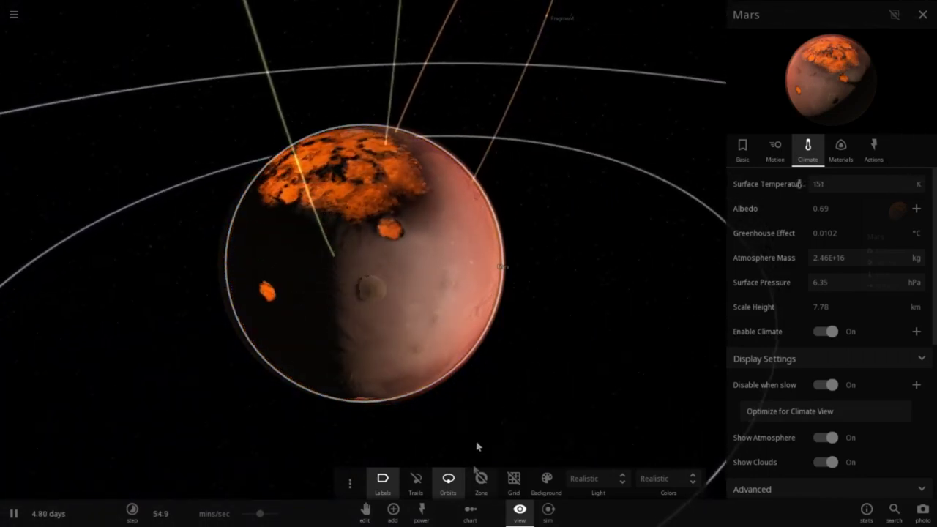
{"action": "left_click", "coordinate": [917, 185]}
{"action": "left_click", "coordinate": [914, 203]}
{"action": "scroll", "coordinate": [372, 249], "scroll_direction": "down", "scroll_amount": 5}
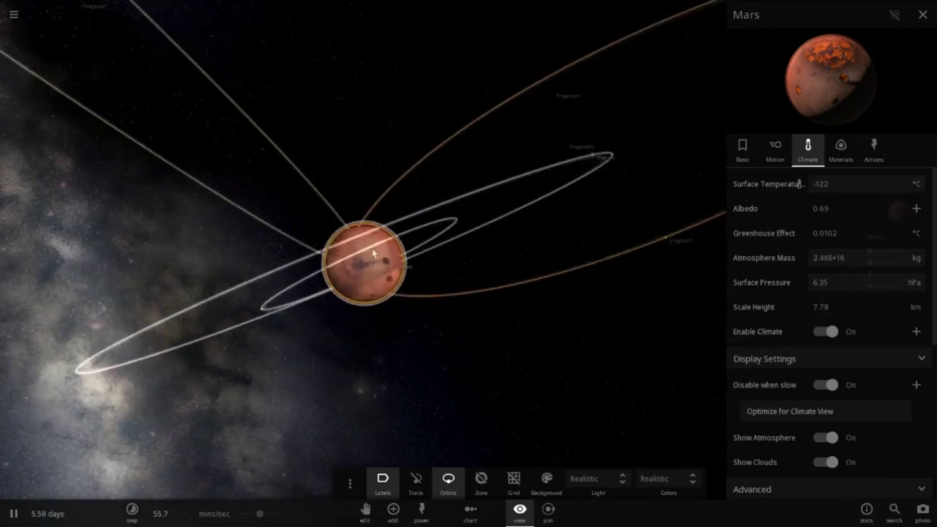
{"action": "left_click_drag", "start_coordinate": [372, 249], "coordinate": [423, 465]}
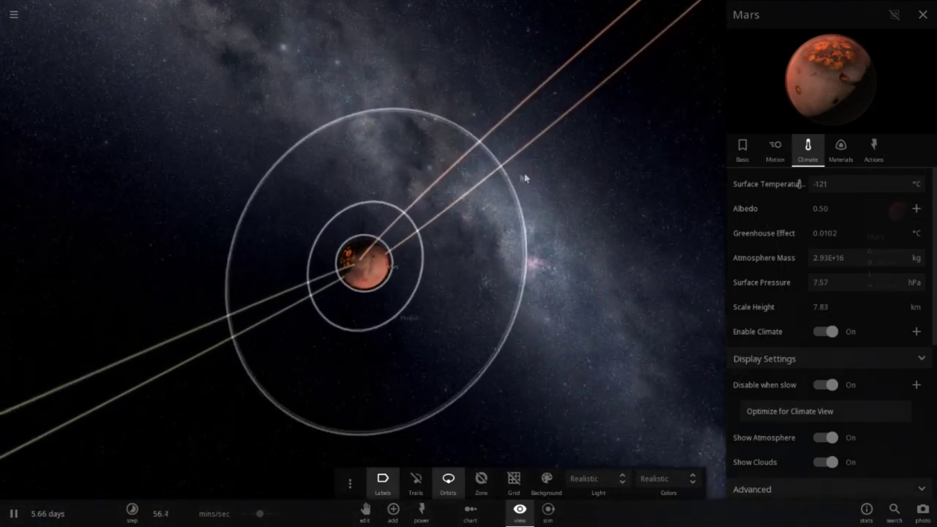
{"action": "scroll", "coordinate": [524, 178], "scroll_direction": "up", "scroll_amount": 5}
{"action": "left_click_drag", "start_coordinate": [366, 175], "coordinate": [392, 231]}
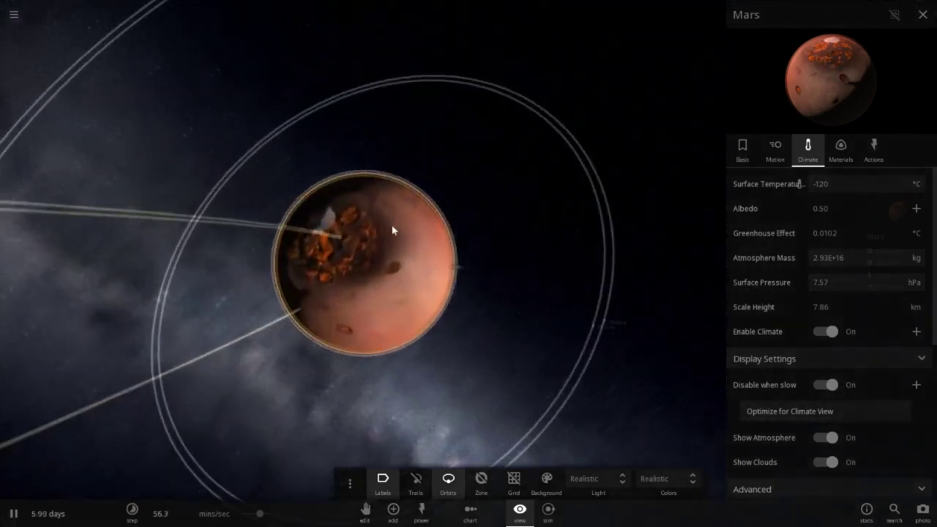
{"action": "left_click", "coordinate": [840, 150]}
{"action": "scroll", "coordinate": [818, 286], "scroll_direction": "down", "scroll_amount": 3}
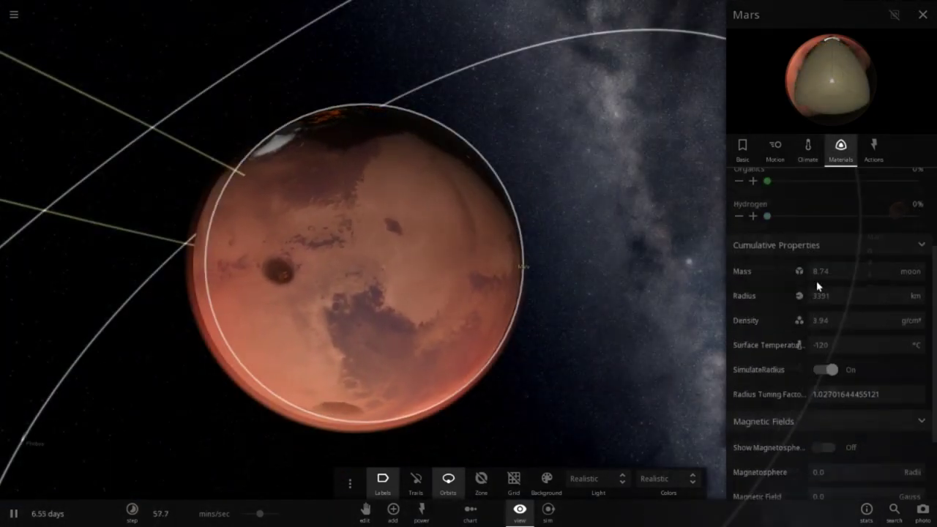
{"action": "scroll", "coordinate": [814, 296], "scroll_direction": "down", "scroll_amount": 3}
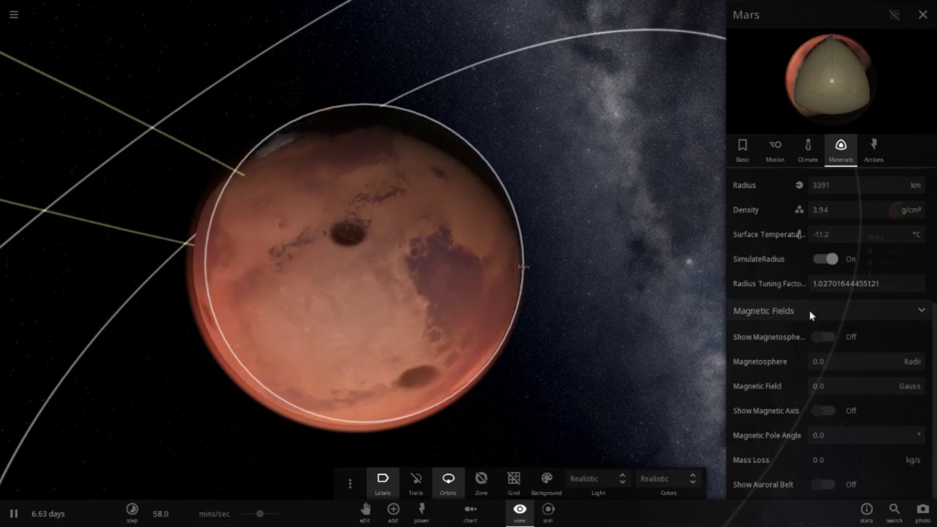
{"action": "scroll", "coordinate": [772, 387], "scroll_direction": "up", "scroll_amount": 3}
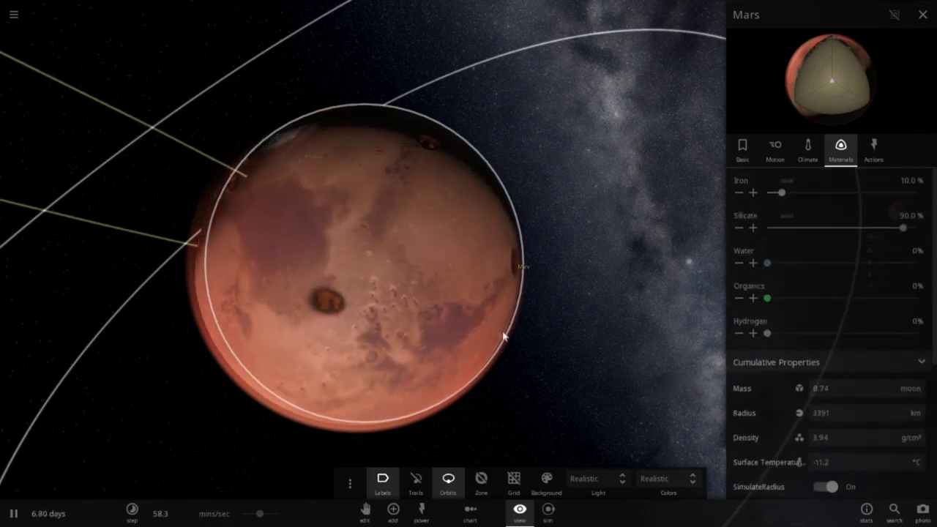
{"action": "left_click_drag", "start_coordinate": [504, 337], "coordinate": [372, 330]}
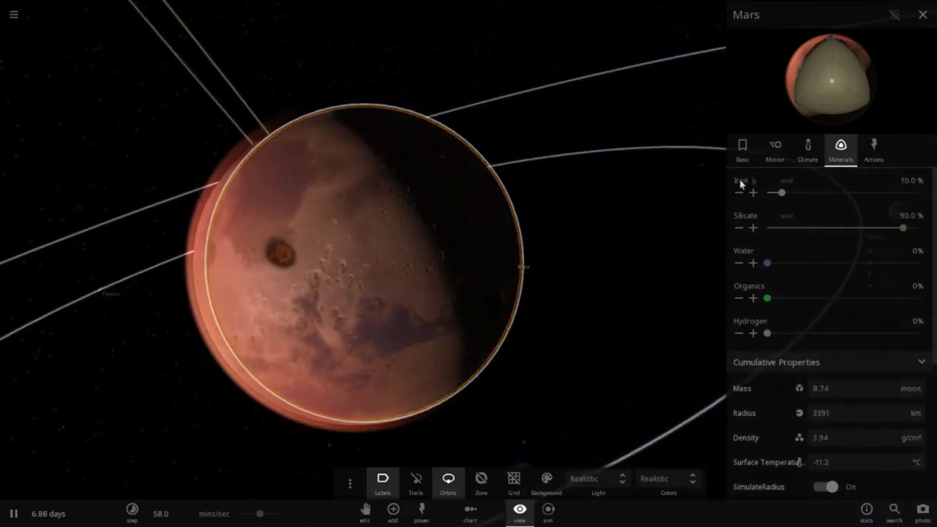
{"action": "left_click", "coordinate": [808, 150]}
{"action": "left_click_drag", "start_coordinate": [415, 215], "coordinate": [480, 296]}
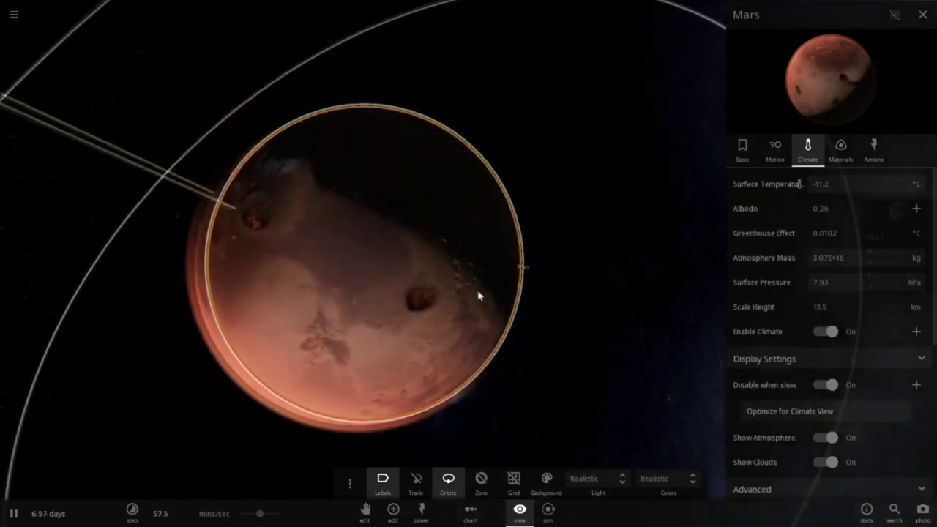
Step: Orbit and zoom around the 61.8 °C Mars between edge-on and face-on views, then reach for the main menu to reload
{"action": "scroll", "coordinate": [480, 296], "scroll_direction": "down", "scroll_amount": 10}
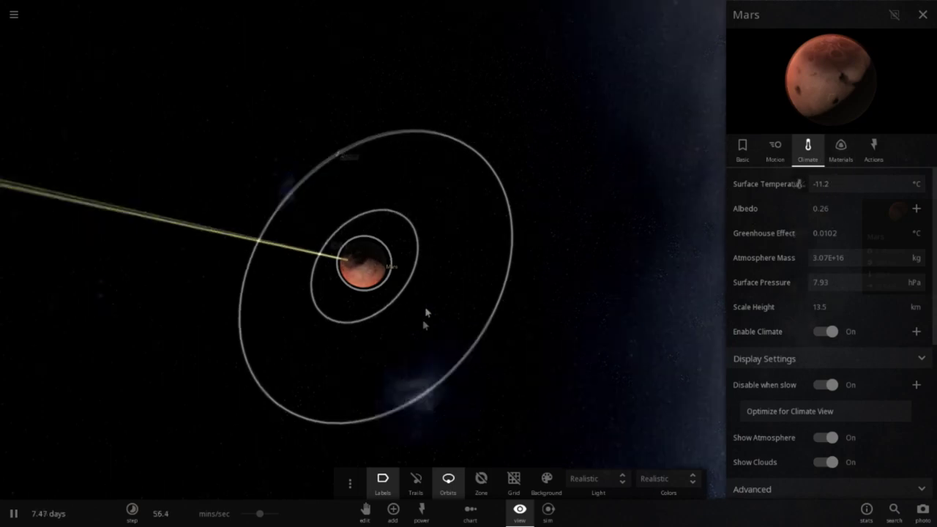
{"action": "left_click_drag", "start_coordinate": [429, 318], "coordinate": [432, 256]}
{"action": "scroll", "coordinate": [448, 263], "scroll_direction": "up", "scroll_amount": 3}
{"action": "scroll", "coordinate": [448, 263], "scroll_direction": "up", "scroll_amount": 3}
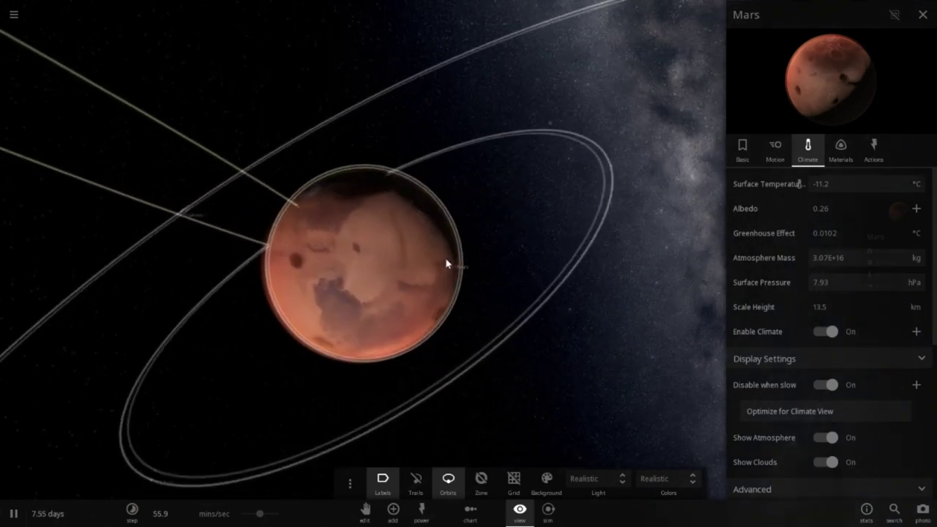
{"action": "left_click_drag", "start_coordinate": [447, 263], "coordinate": [415, 277]}
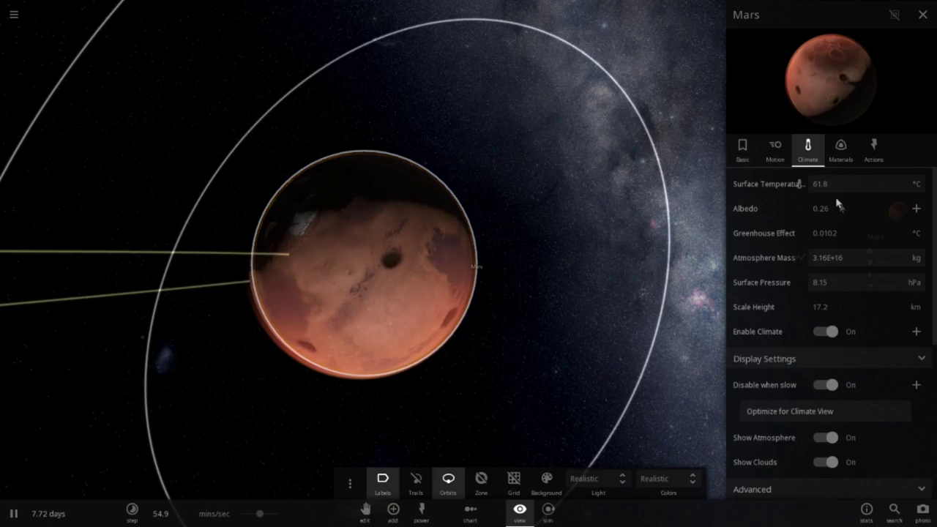
{"action": "left_click_drag", "start_coordinate": [479, 408], "coordinate": [515, 290]}
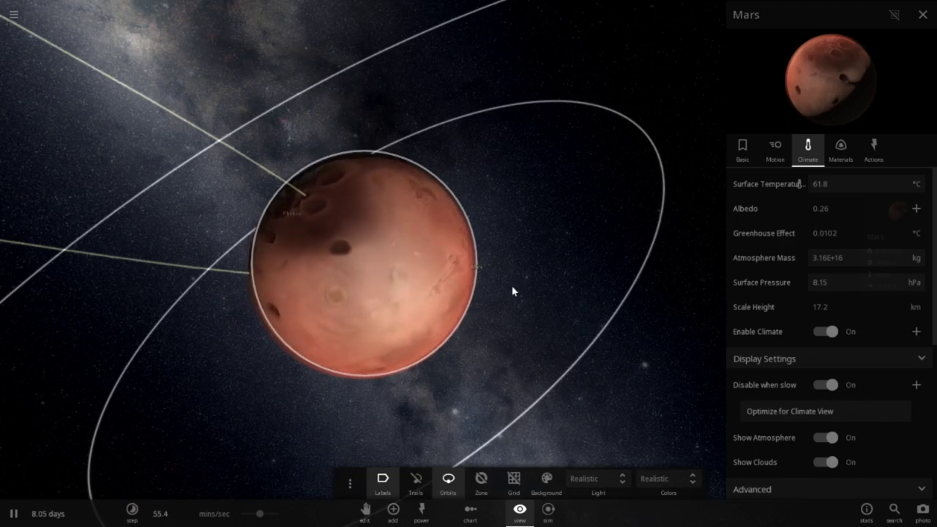
{"action": "scroll", "coordinate": [512, 292], "scroll_direction": "down", "scroll_amount": 6}
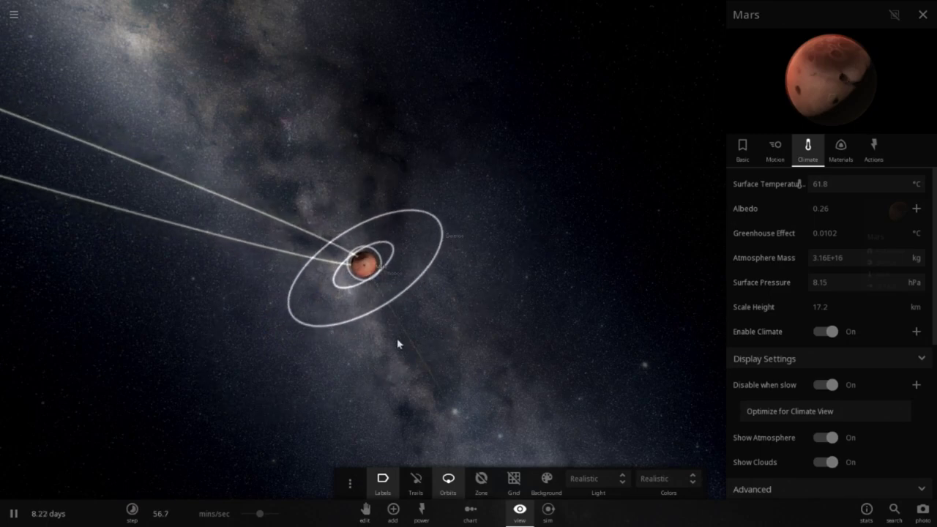
{"action": "left_click", "coordinate": [14, 15]}
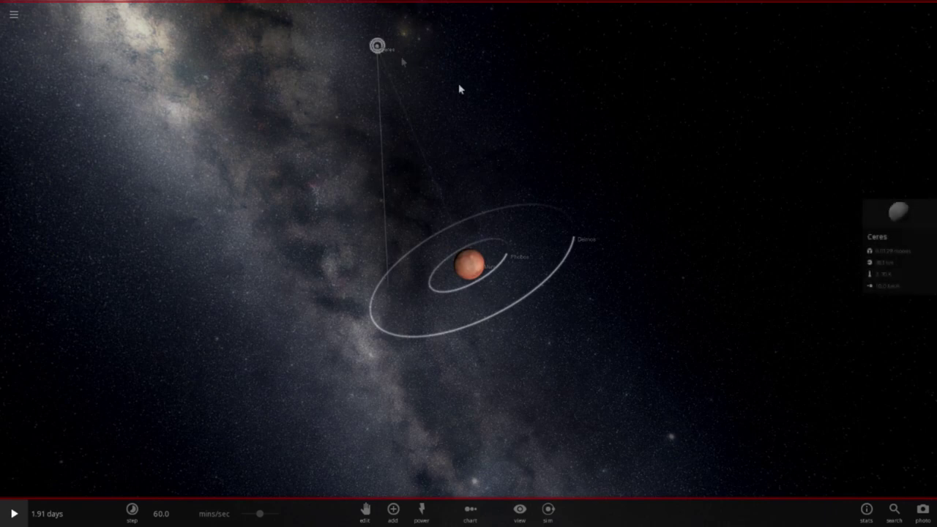
Step: Orbit around Mars and expand Ceres's properties: 9.47E+20 kg, 383 km radius, 10.0 km/s
{"action": "left_click_drag", "start_coordinate": [595, 214], "coordinate": [598, 154]}
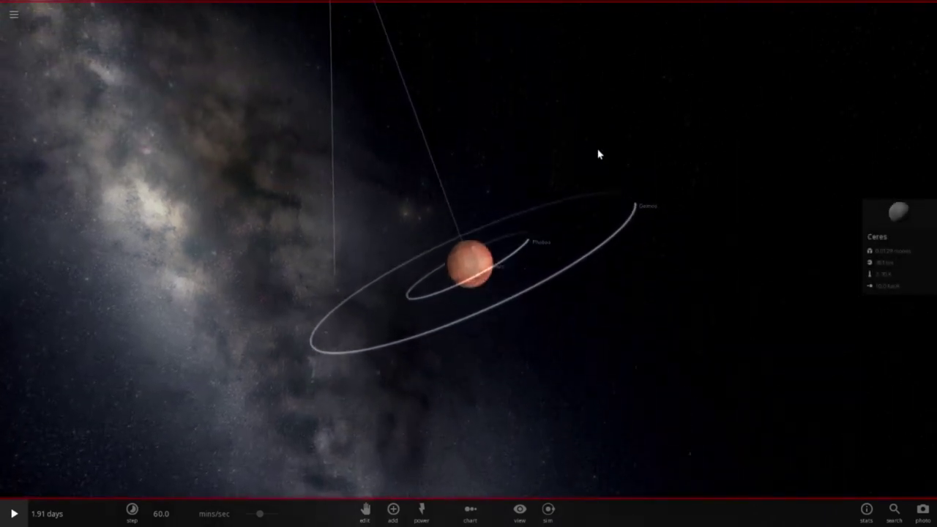
{"action": "left_click", "coordinate": [880, 207]}
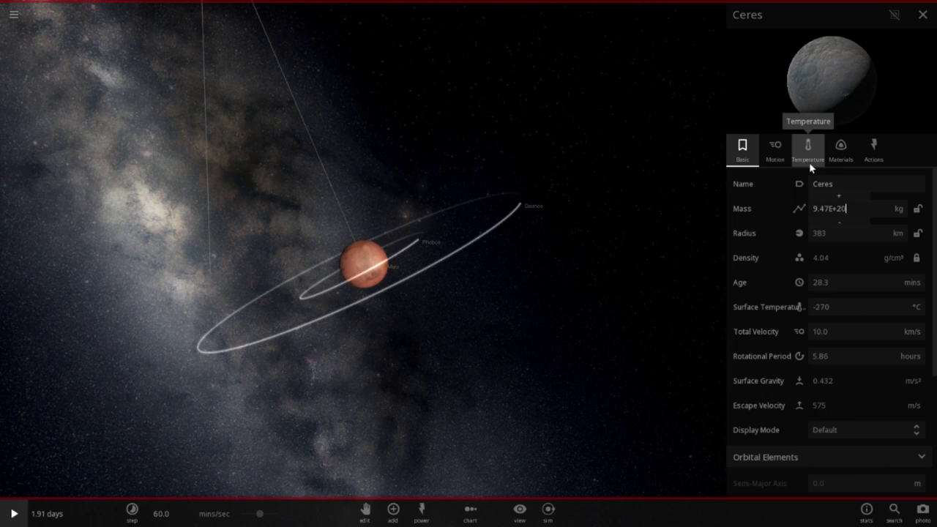
Step: Raise Ceres's total velocity from 10.0 to 100 km/s and reopen its properties
{"action": "left_click", "coordinate": [775, 150]}
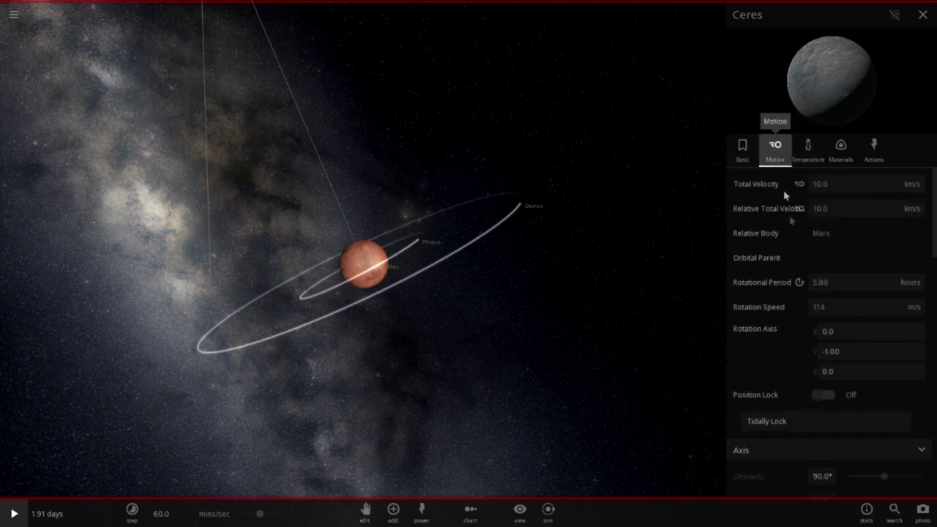
{"action": "left_click", "coordinate": [823, 184]}
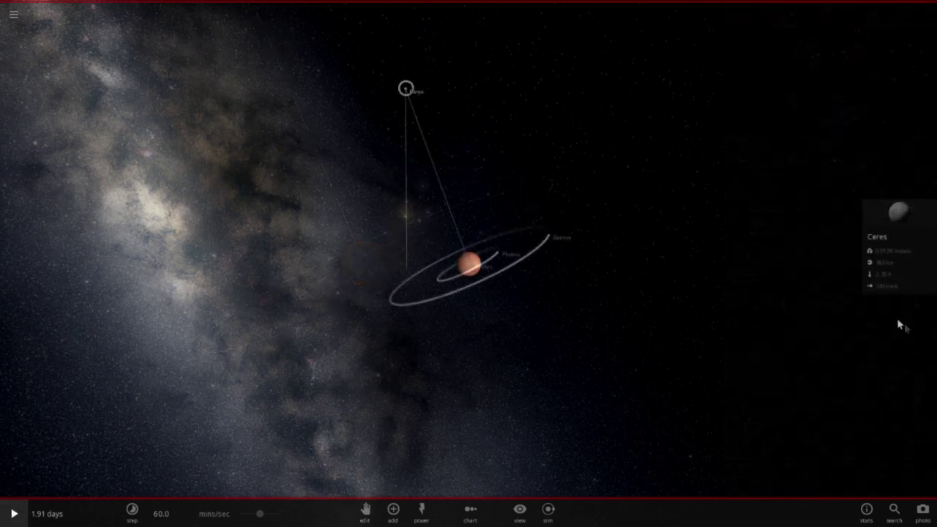
{"action": "scroll", "coordinate": [900, 325], "scroll_direction": "up", "scroll_amount": 5}
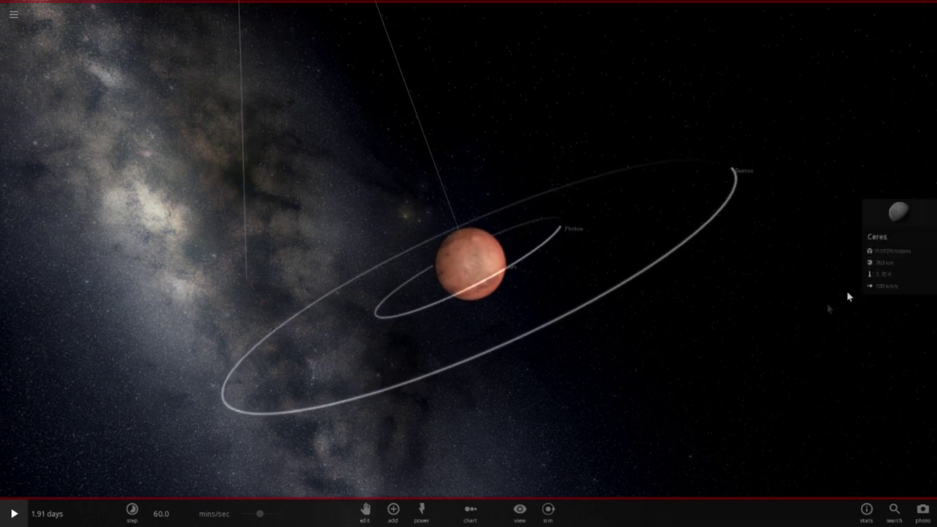
{"action": "left_click", "coordinate": [898, 222]}
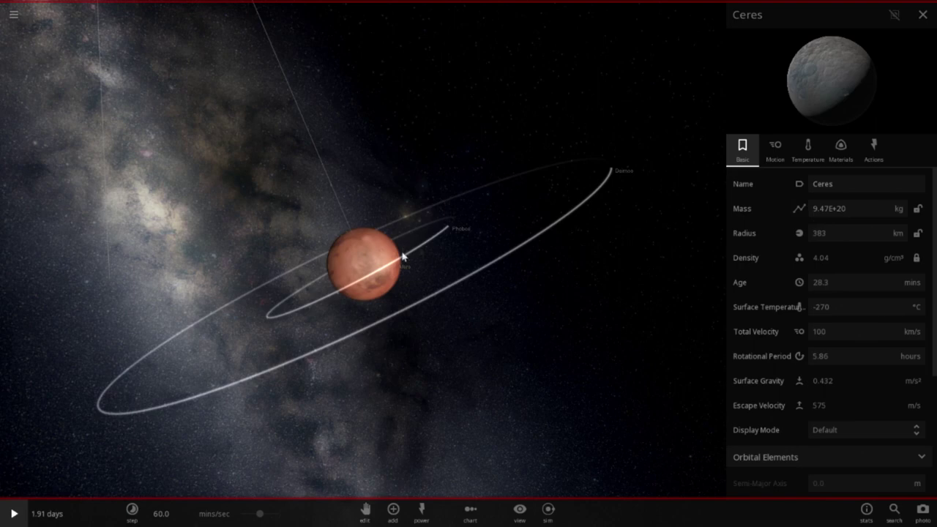
Step: Show Mars's mass in kilograms (6.42E+23 kg)
{"action": "left_click", "coordinate": [363, 250]}
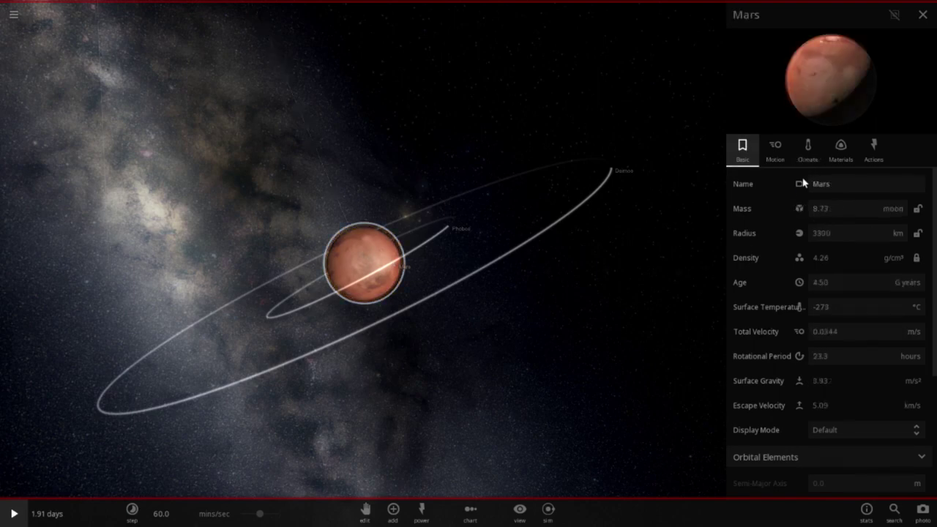
{"action": "left_click", "coordinate": [899, 213]}
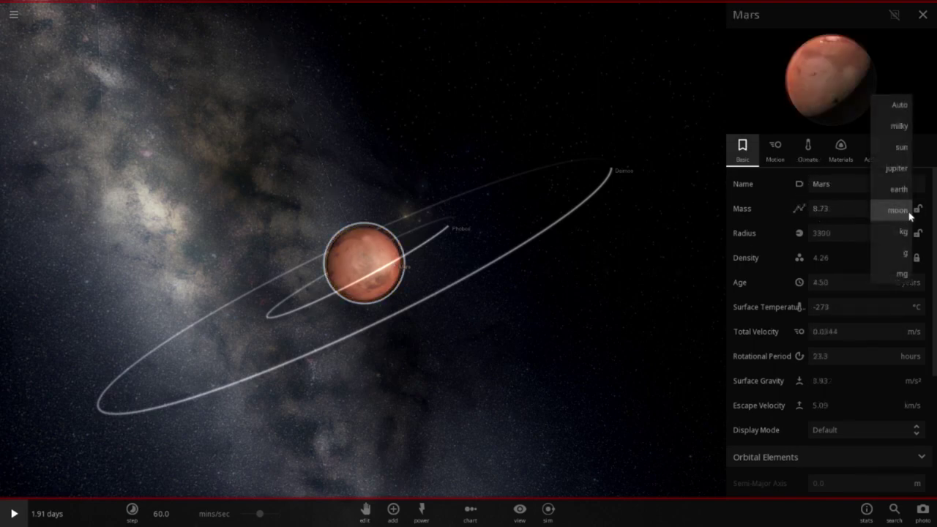
{"action": "left_click", "coordinate": [904, 232]}
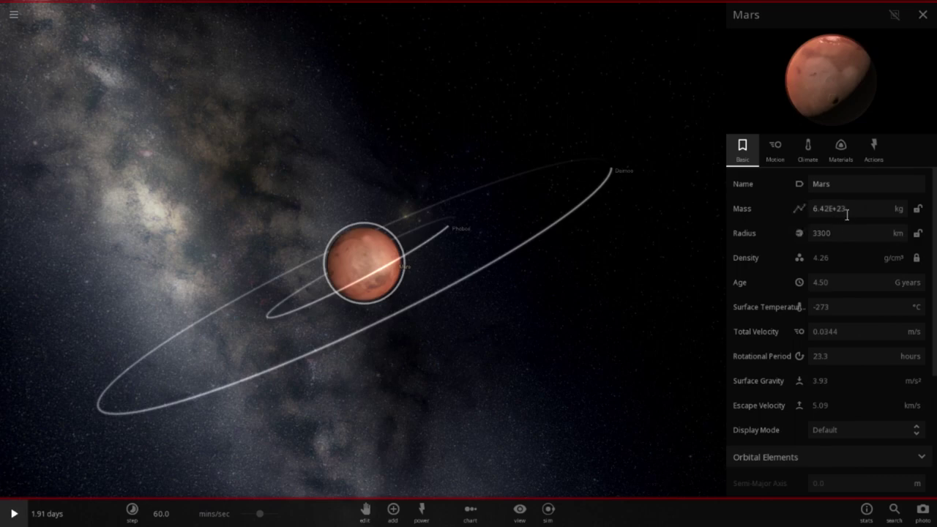
Step: Select Ceres to view its 100 km/s motion settings and start the simulation
{"action": "scroll", "coordinate": [470, 381], "scroll_direction": "down", "scroll_amount": 4}
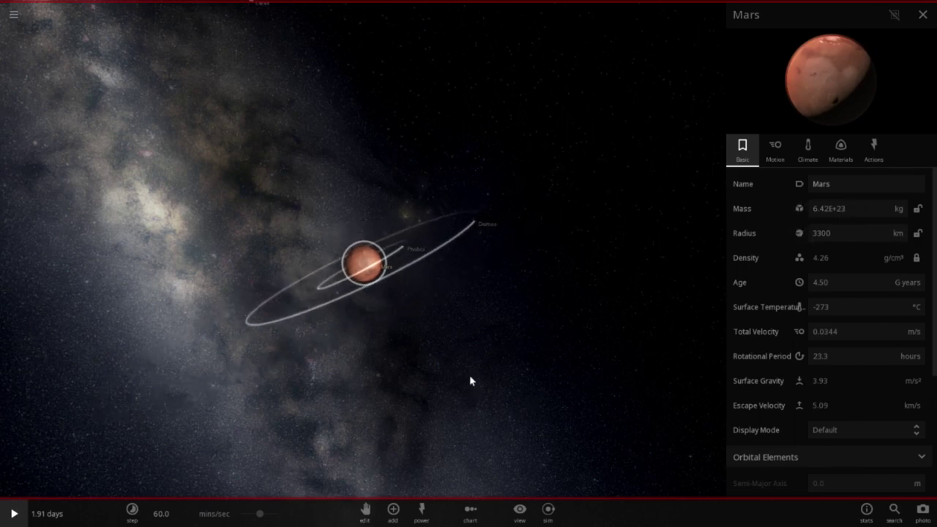
{"action": "scroll", "coordinate": [470, 380], "scroll_direction": "down", "scroll_amount": 2}
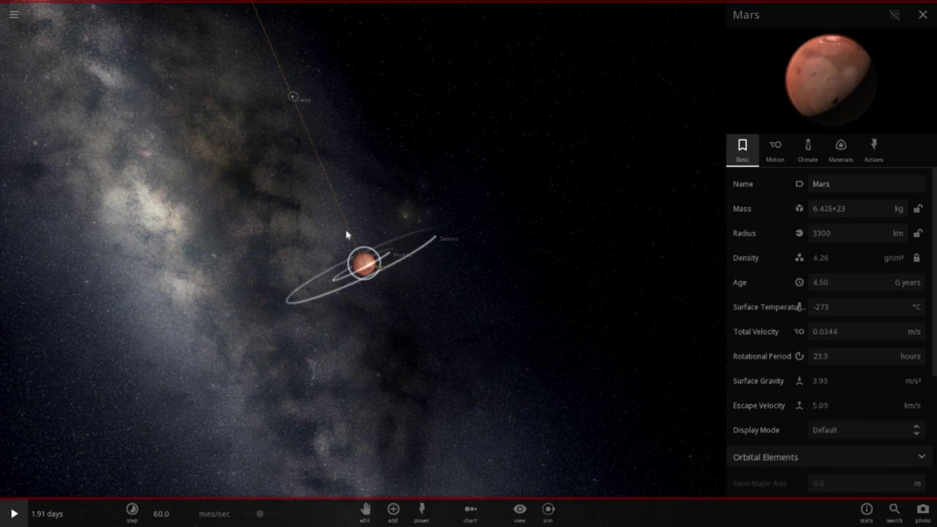
{"action": "scroll", "coordinate": [346, 232], "scroll_direction": "up", "scroll_amount": 2}
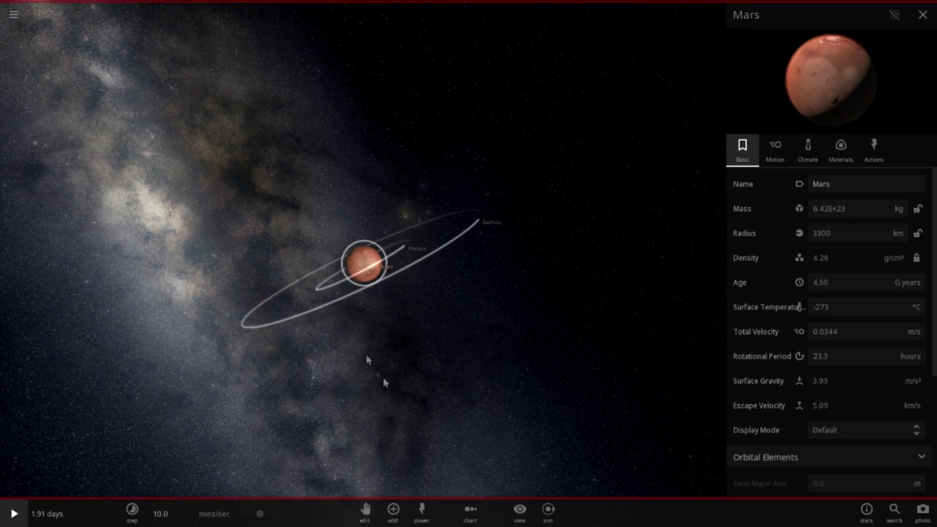
{"action": "left_click", "coordinate": [383, 341]}
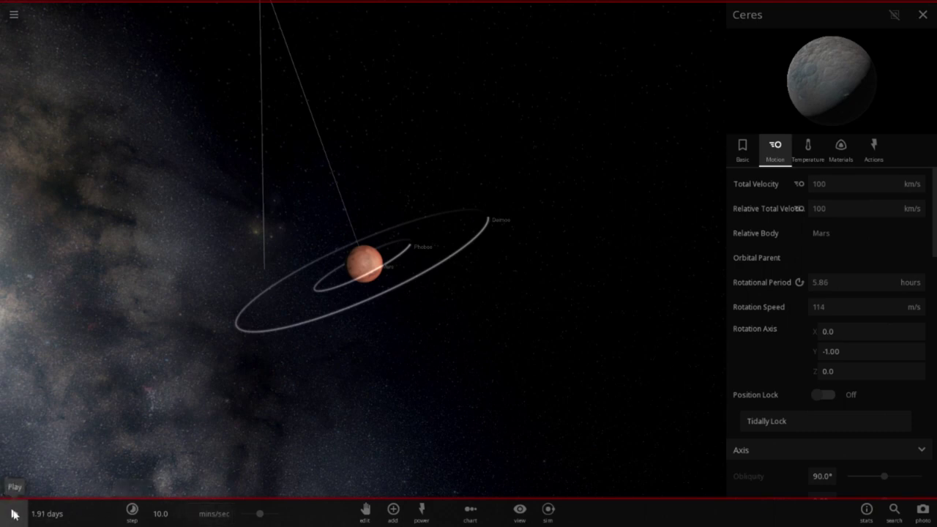
{"action": "left_click", "coordinate": [13, 514]}
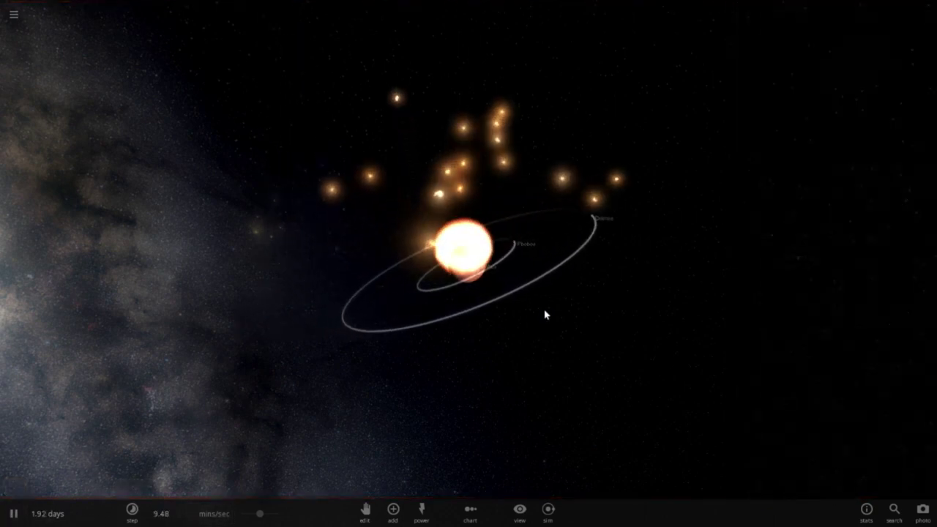
Step: View the impact from above, pause, and read Mars's 4727 °C climate readout
{"action": "scroll", "coordinate": [544, 314], "scroll_direction": "up", "scroll_amount": 5}
{"action": "left_click_drag", "start_coordinate": [568, 292], "coordinate": [494, 275]}
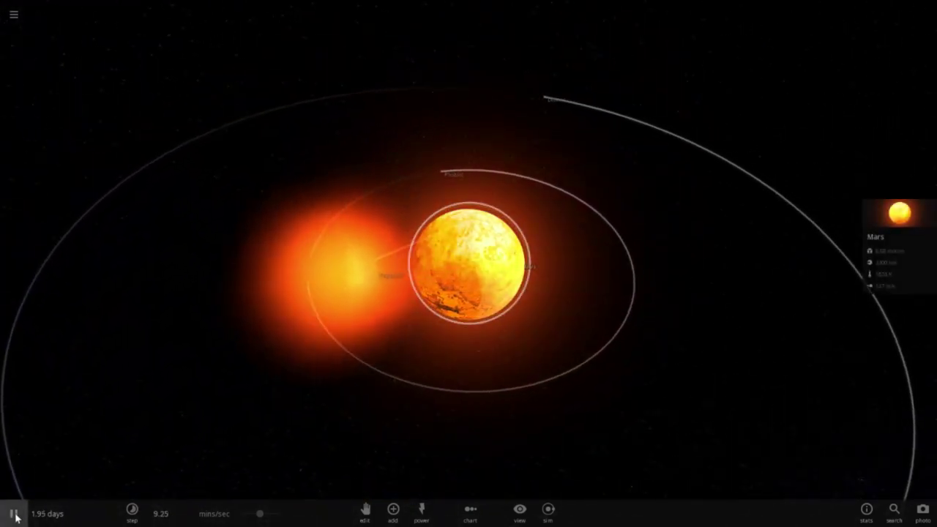
{"action": "left_click", "coordinate": [13, 514]}
{"action": "left_click", "coordinate": [899, 212]}
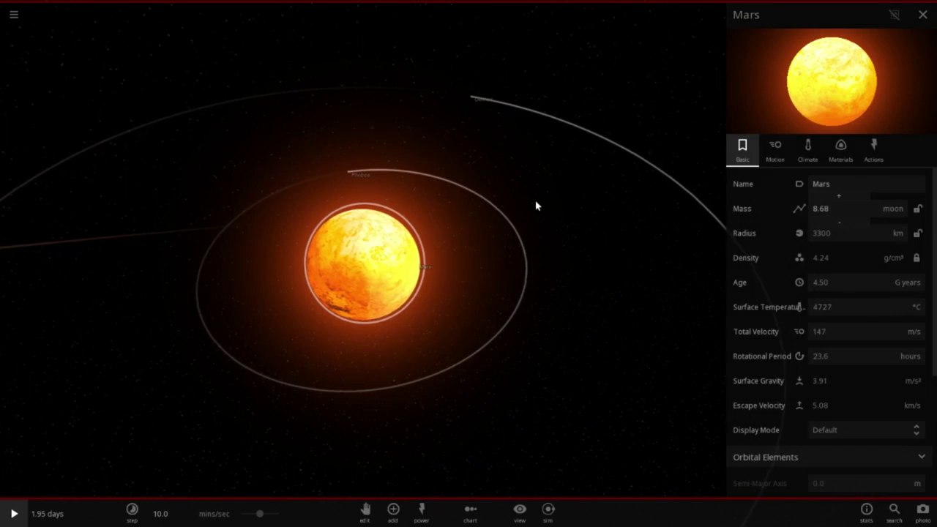
{"action": "left_click", "coordinate": [805, 156]}
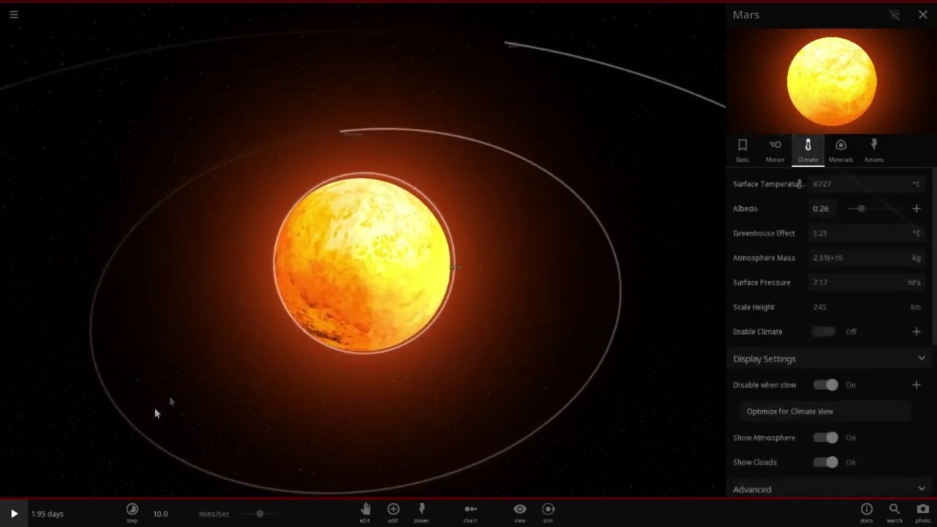
Step: Run the simulation briefly, pause again, and bring up the saved simulations list
{"action": "left_click", "coordinate": [14, 514]}
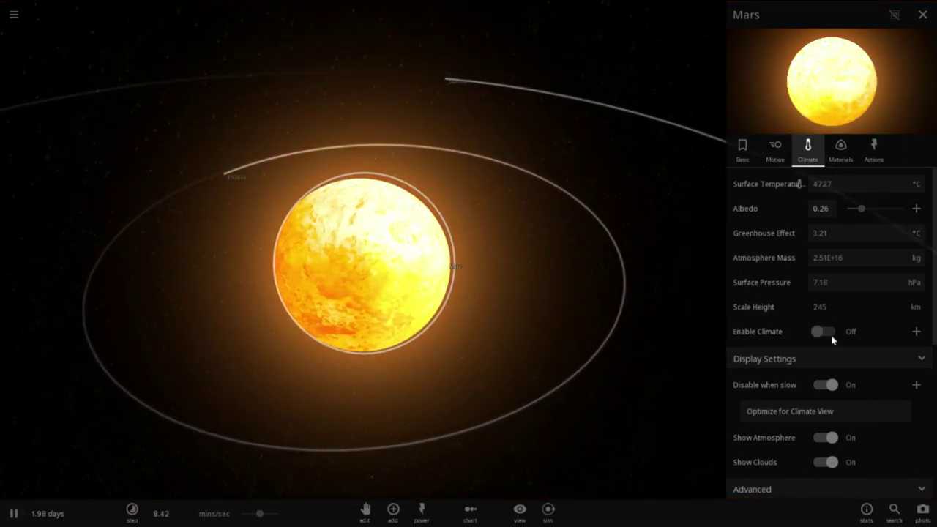
{"action": "left_click", "coordinate": [10, 515]}
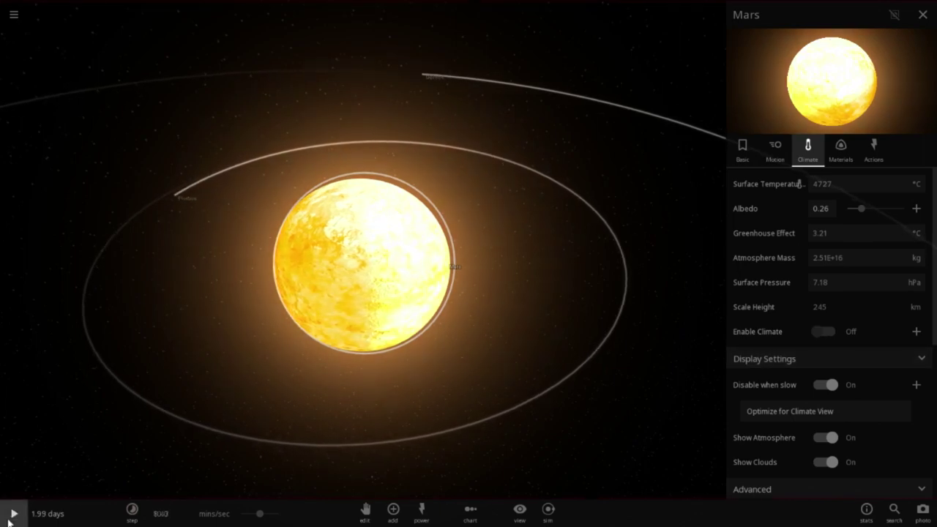
{"action": "left_click", "coordinate": [10, 22]}
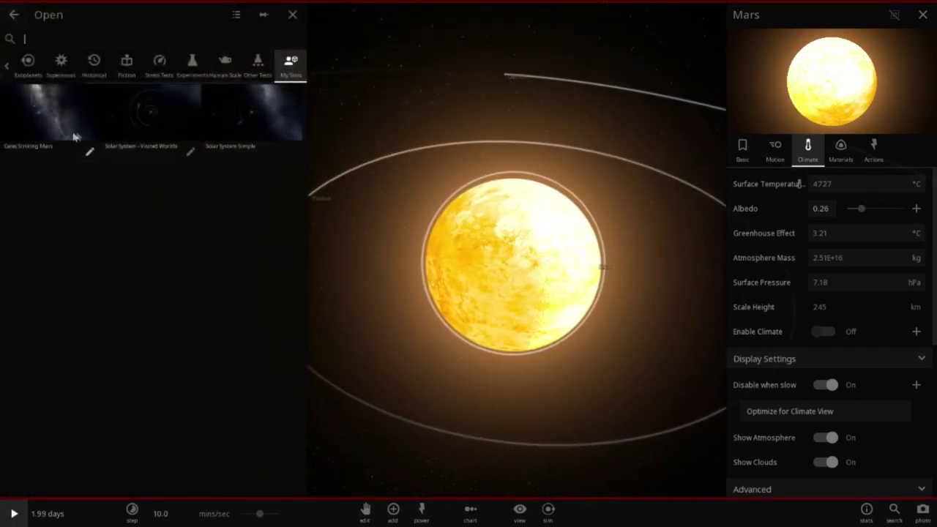
Step: Load 'Ceres Striking Mars' and confirm Mars is back at -273 °C in its Climate tab
{"action": "left_click", "coordinate": [25, 115]}
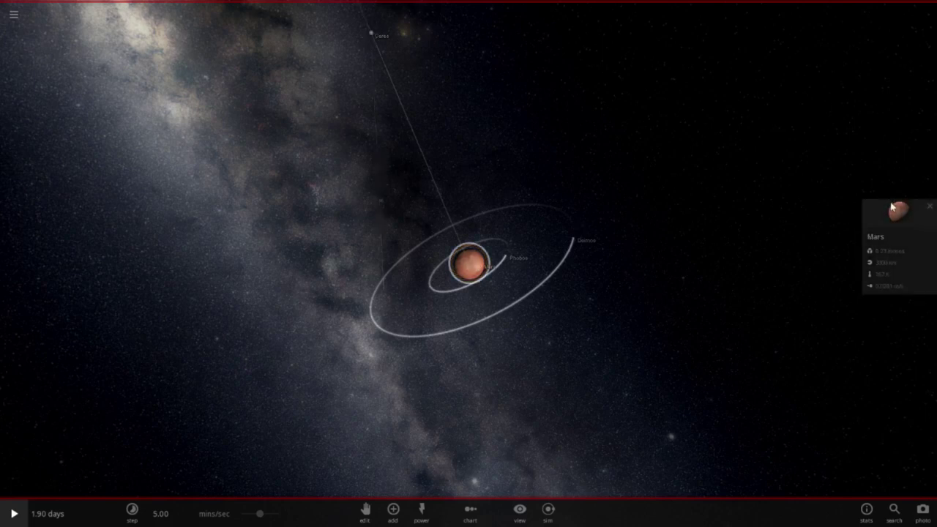
{"action": "left_click", "coordinate": [890, 212]}
{"action": "left_click", "coordinate": [808, 150]}
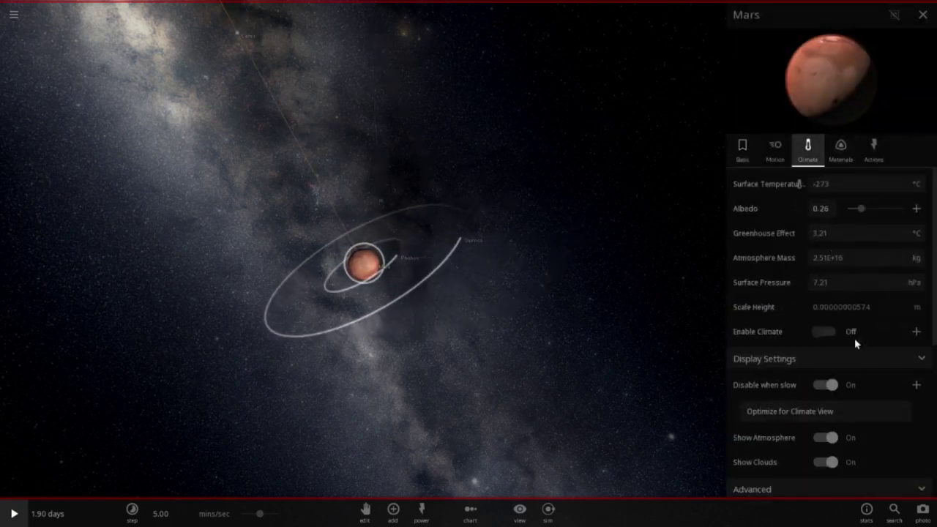
{"action": "left_click", "coordinate": [436, 156]}
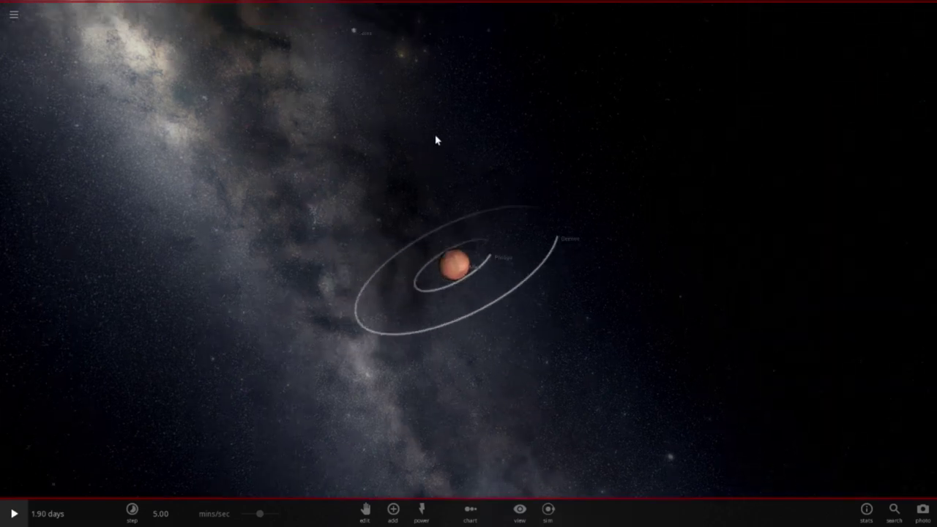
Step: Check Ceres's 100 km/s motion settings, then Mars's climate properties before the impact
{"action": "left_click", "coordinate": [923, 234]}
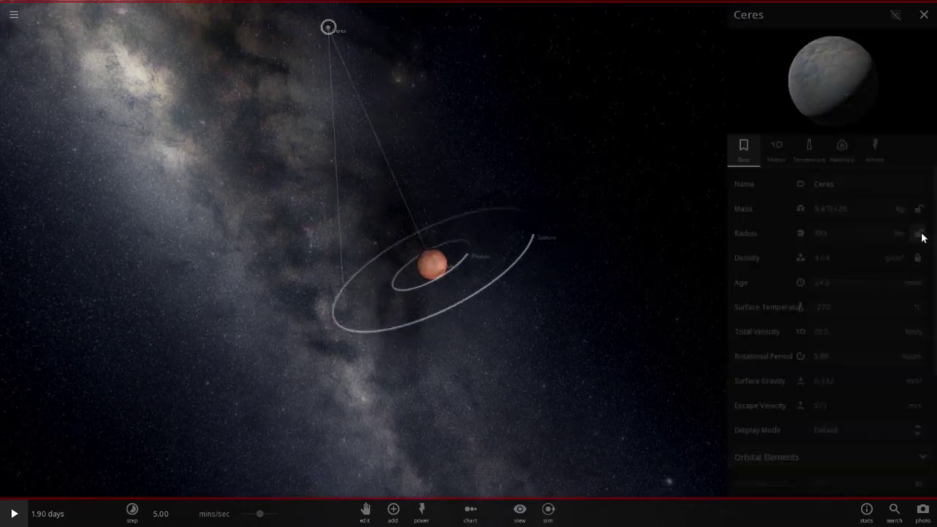
{"action": "left_click", "coordinate": [776, 154]}
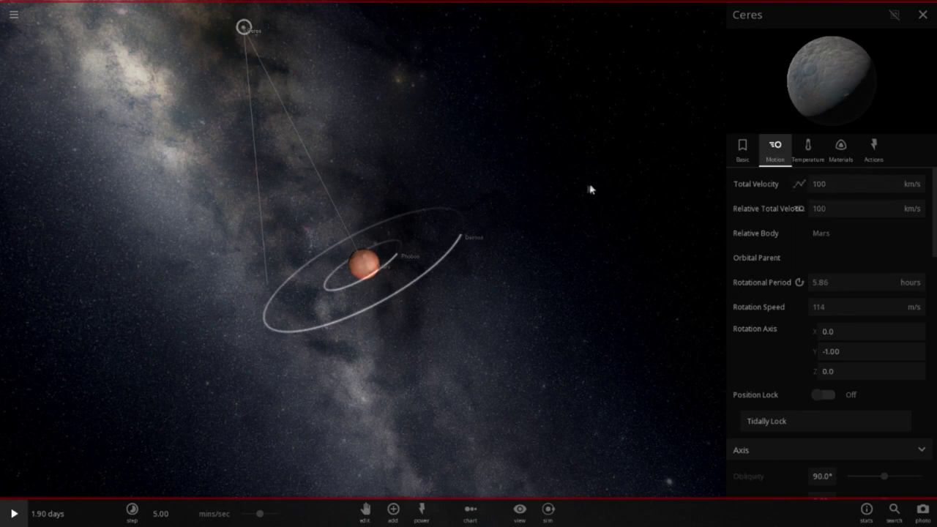
{"action": "left_click", "coordinate": [368, 267]}
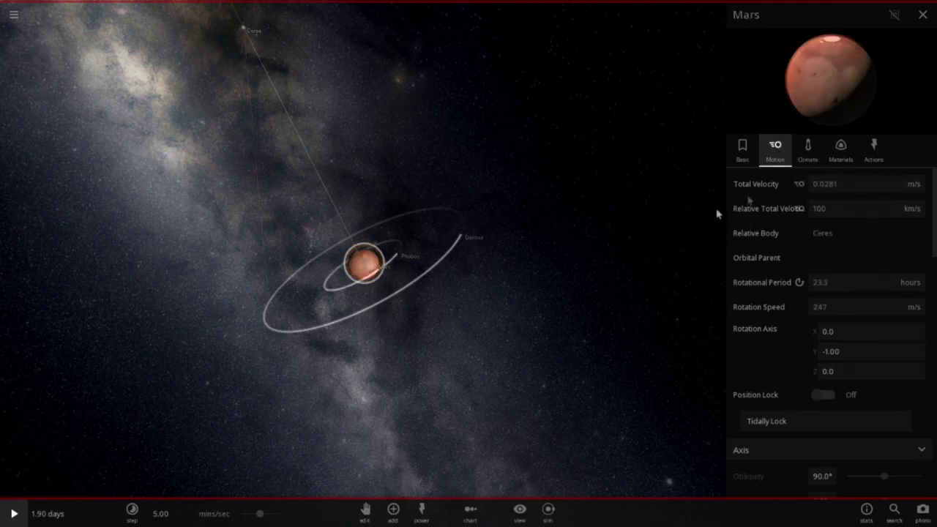
{"action": "left_click", "coordinate": [808, 150]}
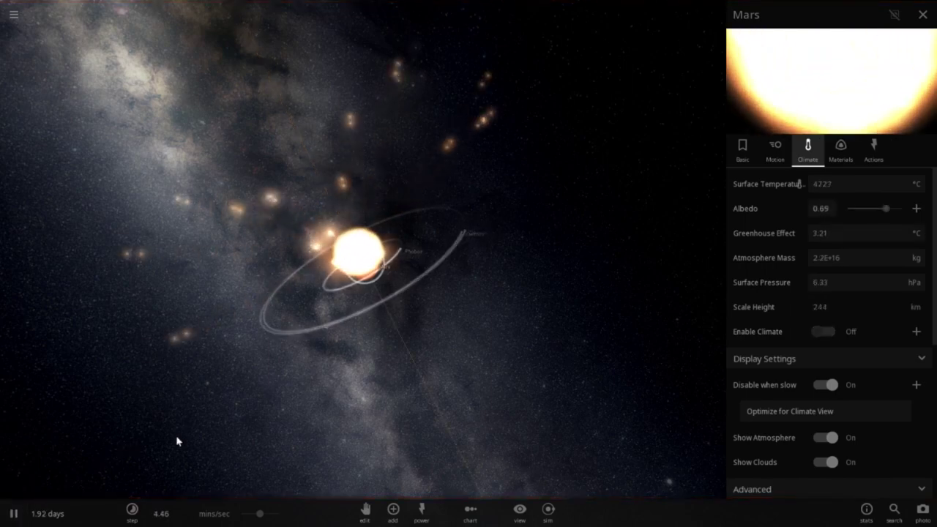
{"action": "scroll", "coordinate": [177, 441], "scroll_direction": "up", "scroll_amount": 5}
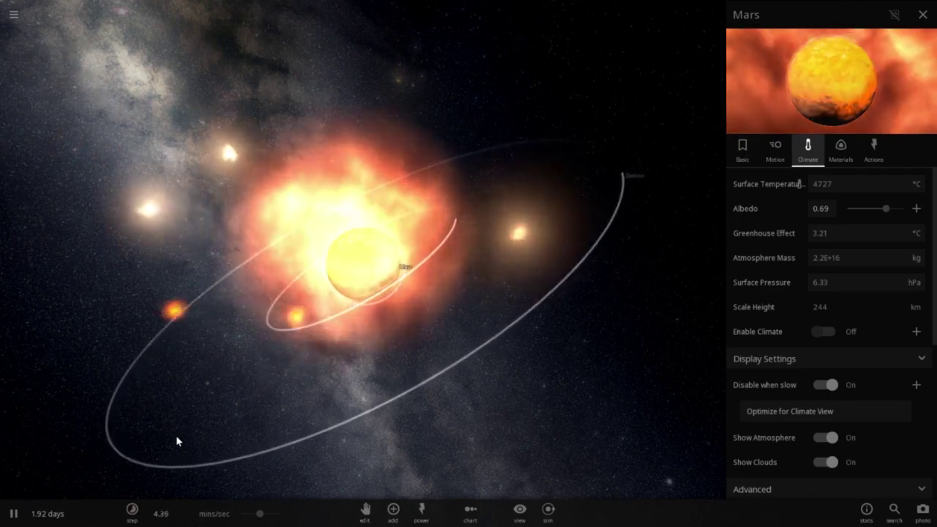
{"action": "scroll", "coordinate": [177, 441], "scroll_direction": "up", "scroll_amount": 5}
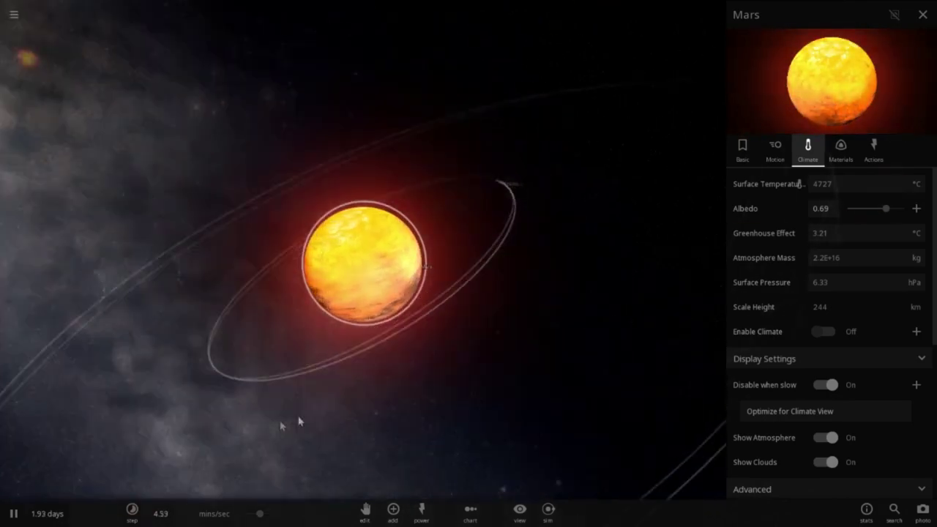
{"action": "left_click_drag", "start_coordinate": [299, 422], "coordinate": [460, 389]}
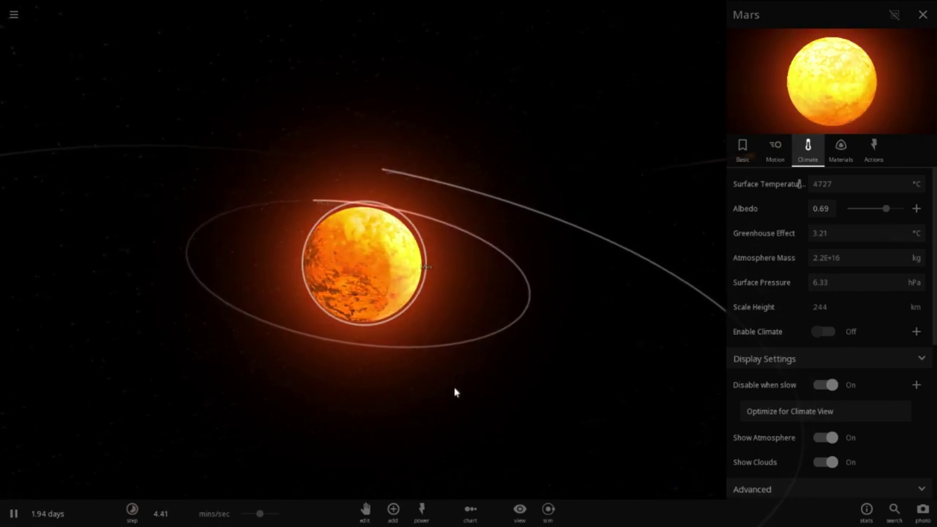
{"action": "scroll", "coordinate": [454, 393], "scroll_direction": "up", "scroll_amount": 3}
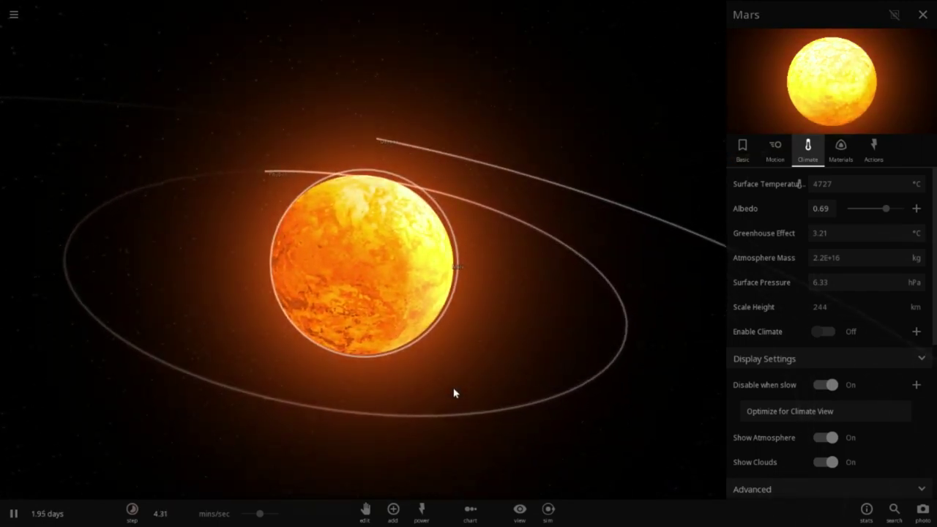
{"action": "left_click_drag", "start_coordinate": [454, 393], "coordinate": [110, 389]}
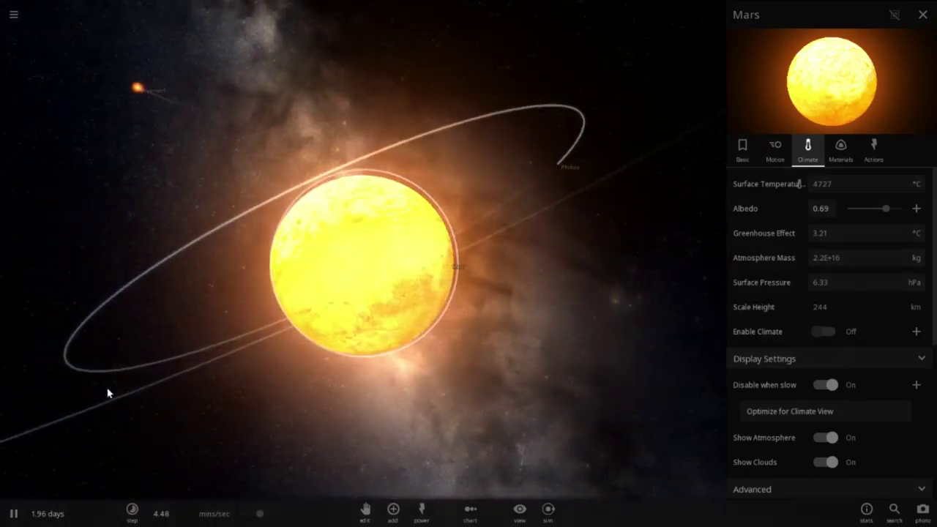
{"action": "scroll", "coordinate": [328, 362], "scroll_direction": "down", "scroll_amount": 5}
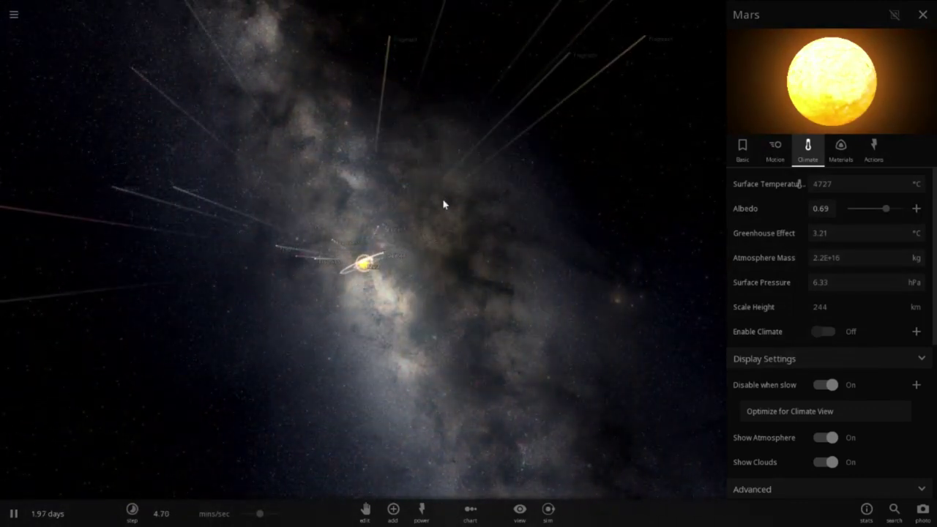
{"action": "left_click_drag", "start_coordinate": [444, 205], "coordinate": [431, 306]}
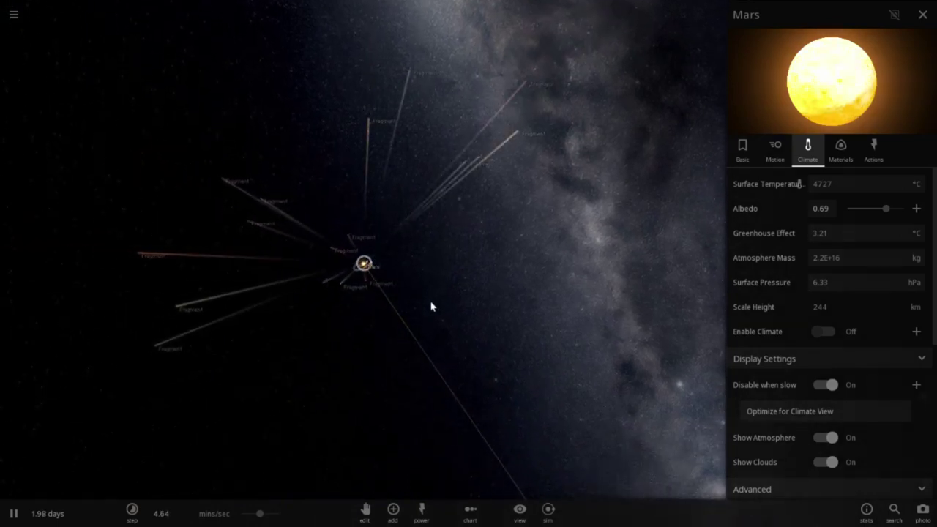
{"action": "scroll", "coordinate": [431, 308], "scroll_direction": "up", "scroll_amount": 5}
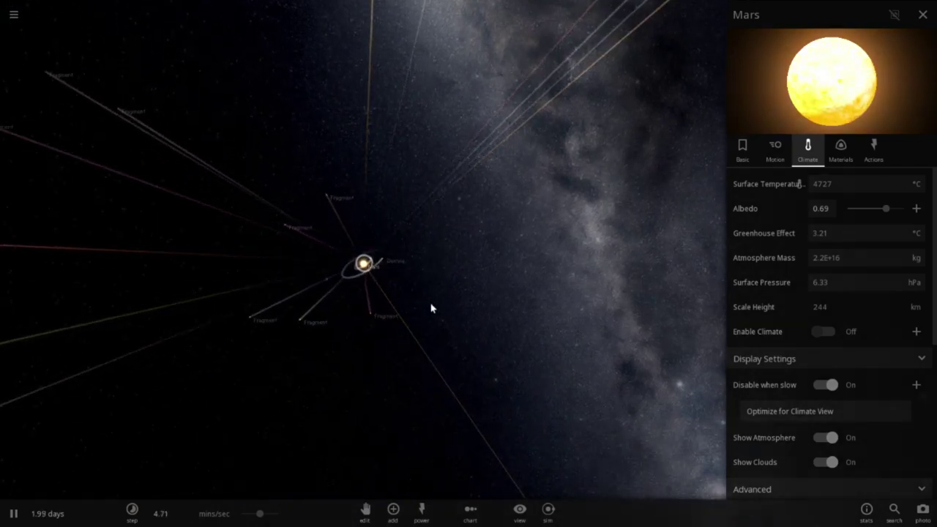
{"action": "scroll", "coordinate": [481, 330], "scroll_direction": "up", "scroll_amount": 5}
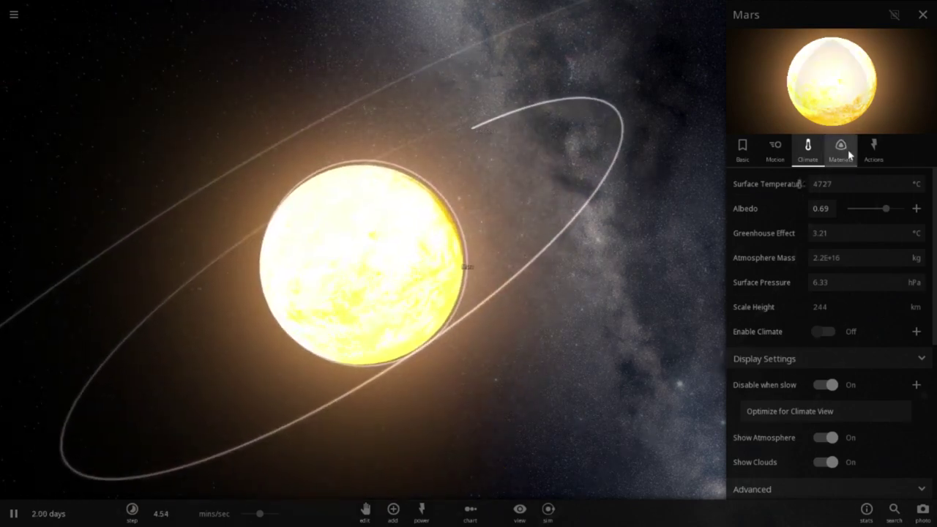
{"action": "left_click", "coordinate": [848, 154]}
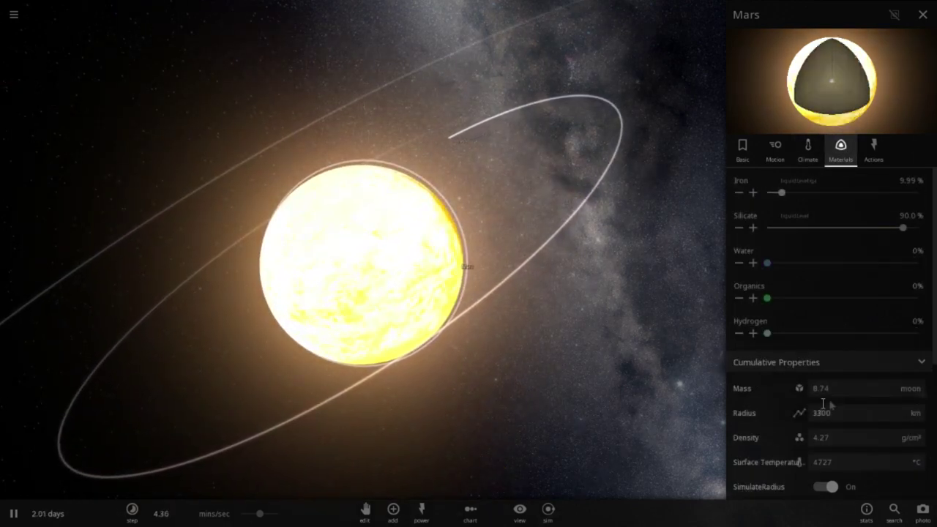
{"action": "left_click", "coordinate": [744, 151]}
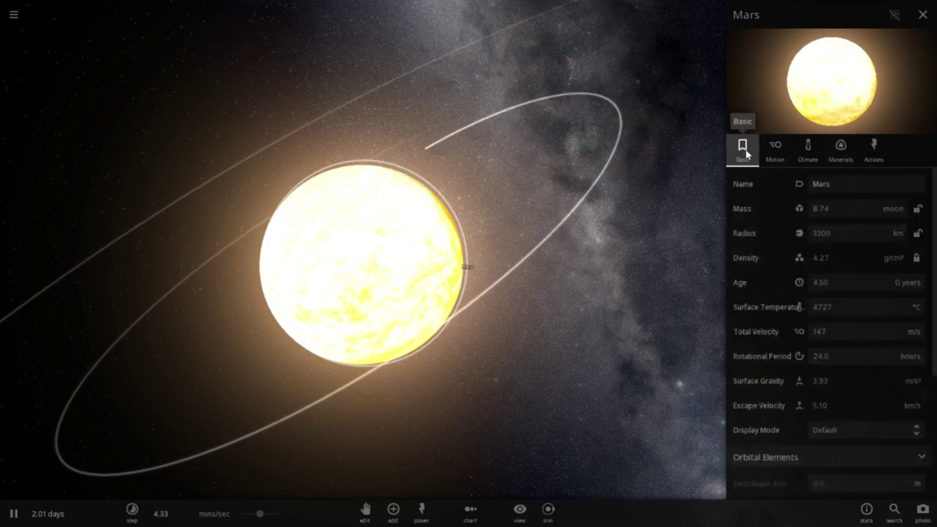
{"action": "left_click", "coordinate": [895, 211]}
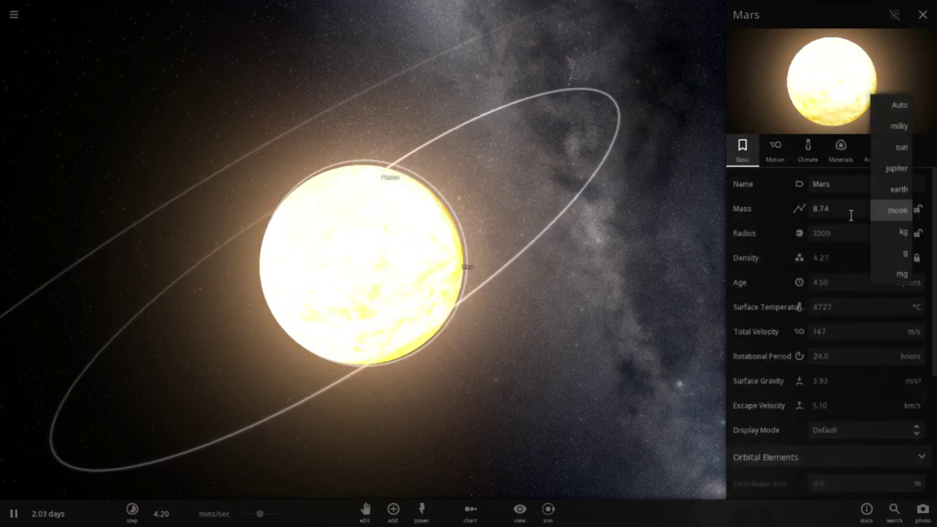
{"action": "left_click", "coordinate": [678, 182]}
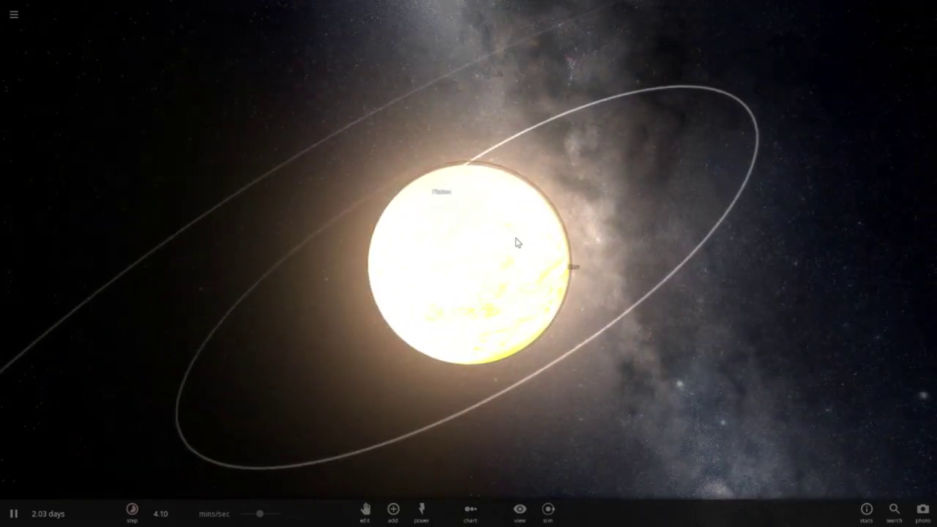
{"action": "left_click", "coordinate": [896, 233]}
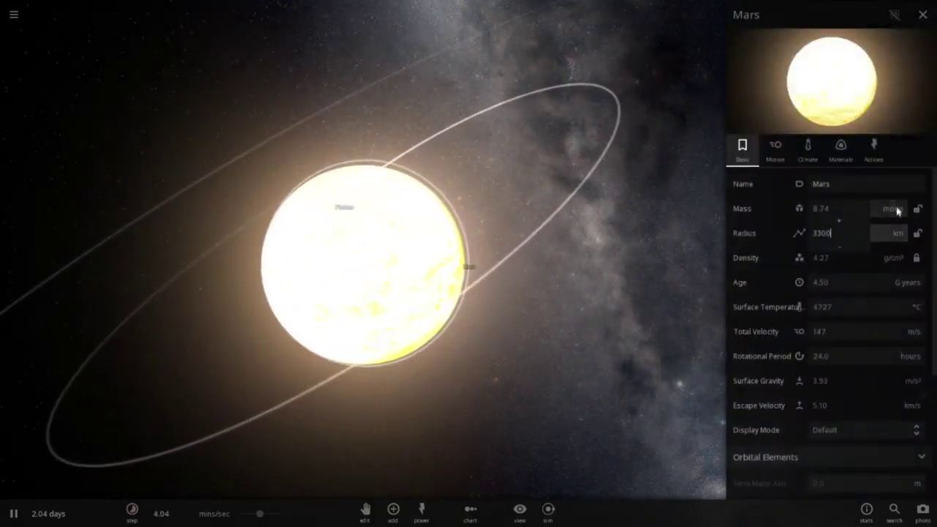
{"action": "left_click", "coordinate": [895, 210]}
{"action": "left_click", "coordinate": [902, 233]}
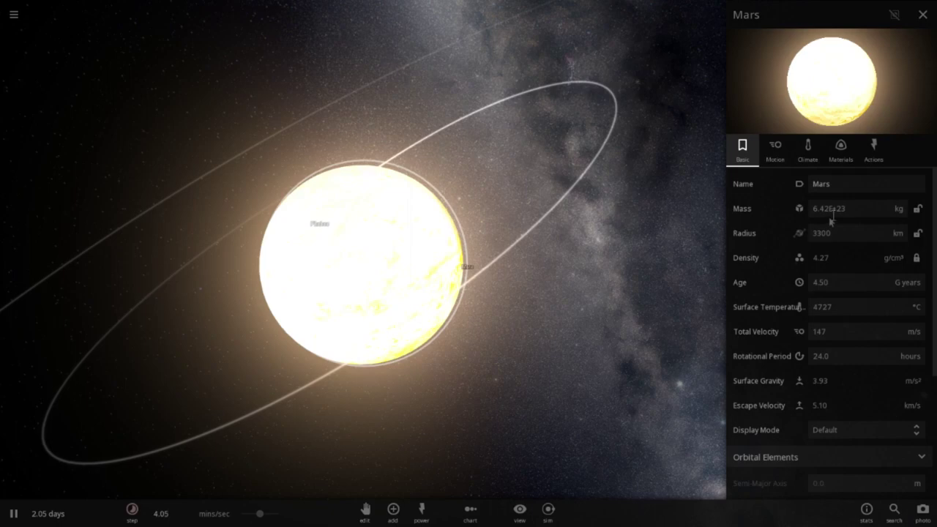
{"action": "left_click", "coordinate": [782, 158]}
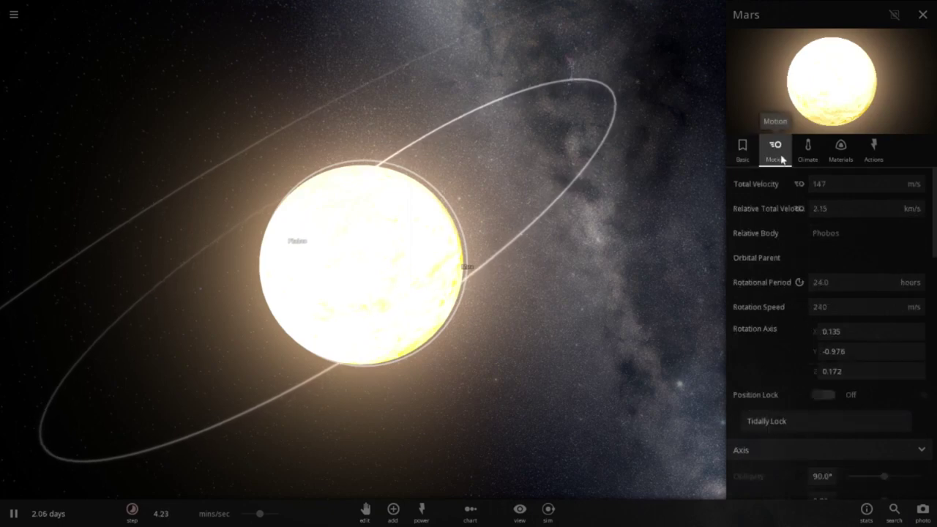
{"action": "left_click", "coordinate": [809, 150]}
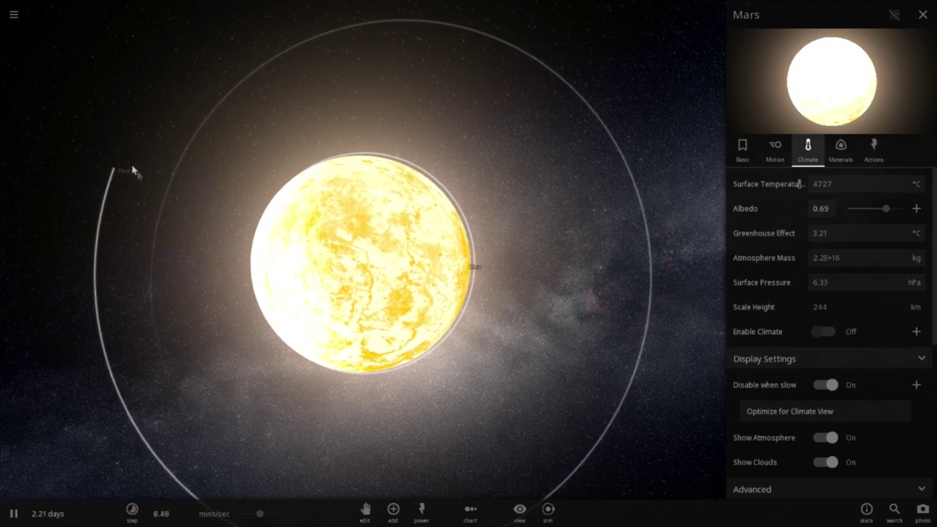
{"action": "left_click", "coordinate": [123, 154]}
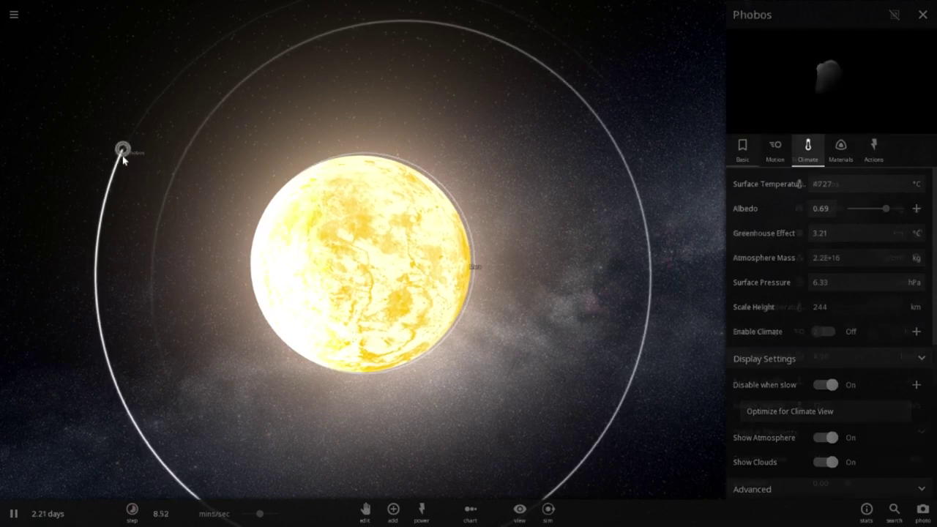
Step: Check Phobos's temperature, then select Mars again
{"action": "left_click", "coordinate": [805, 152]}
{"action": "scroll", "coordinate": [345, 351], "scroll_direction": "down", "scroll_amount": 5}
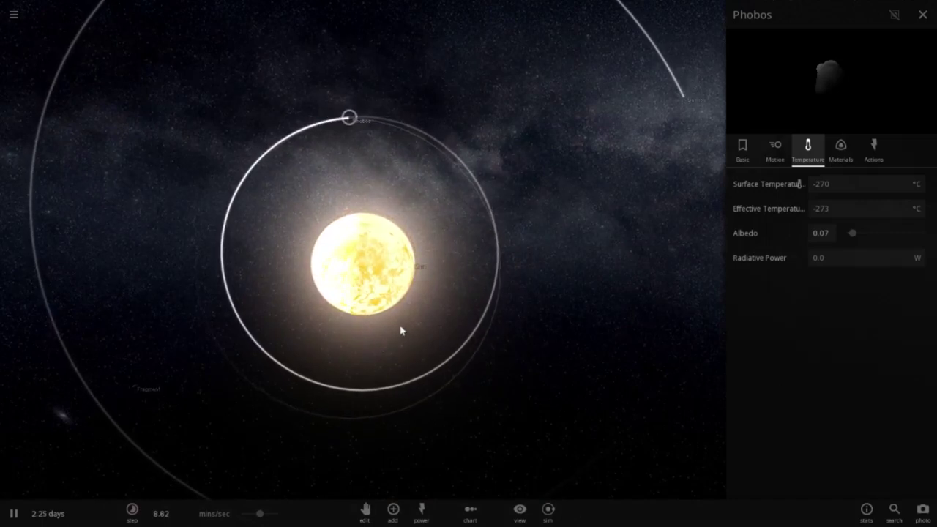
{"action": "left_click", "coordinate": [384, 299]}
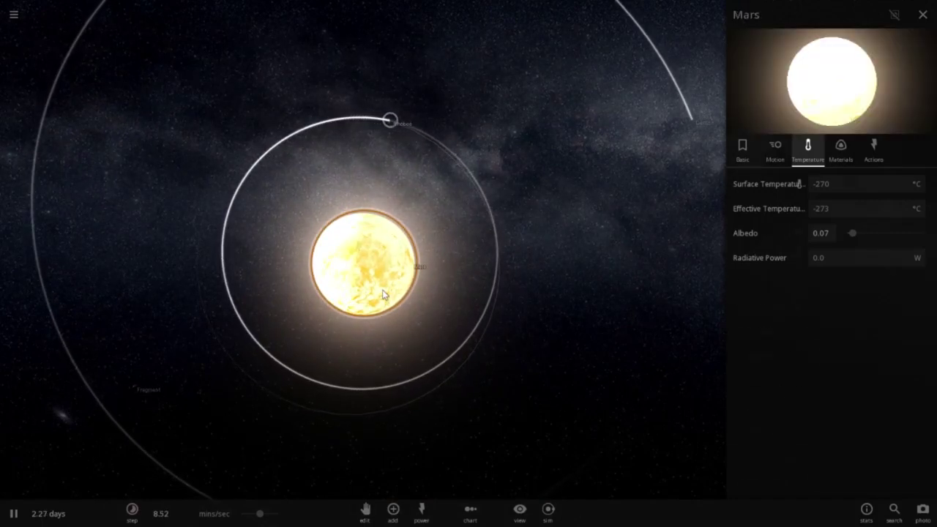
Step: Zoom and orbit around Mars, bringing the Milky Way into view
{"action": "scroll", "coordinate": [493, 348], "scroll_direction": "up", "scroll_amount": 3}
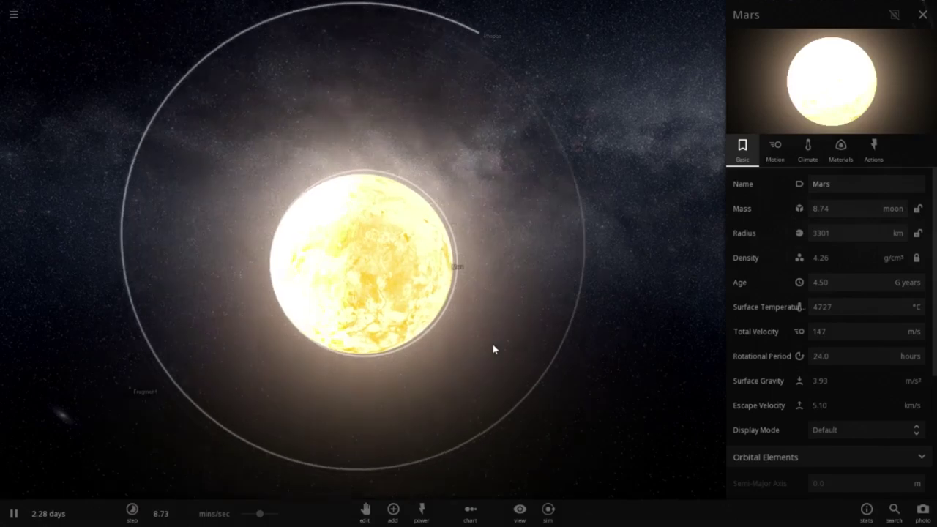
{"action": "scroll", "coordinate": [495, 375], "scroll_direction": "down", "scroll_amount": 5}
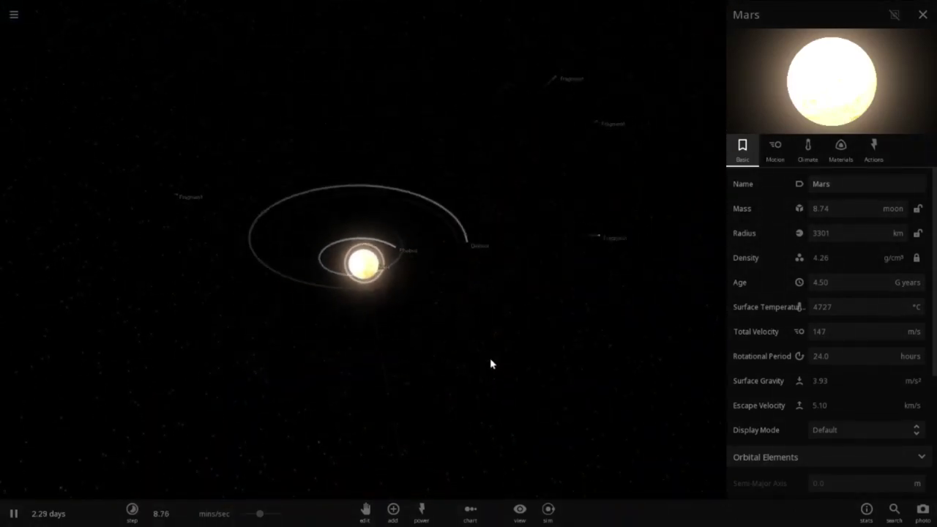
{"action": "left_click_drag", "start_coordinate": [378, 349], "coordinate": [510, 345]}
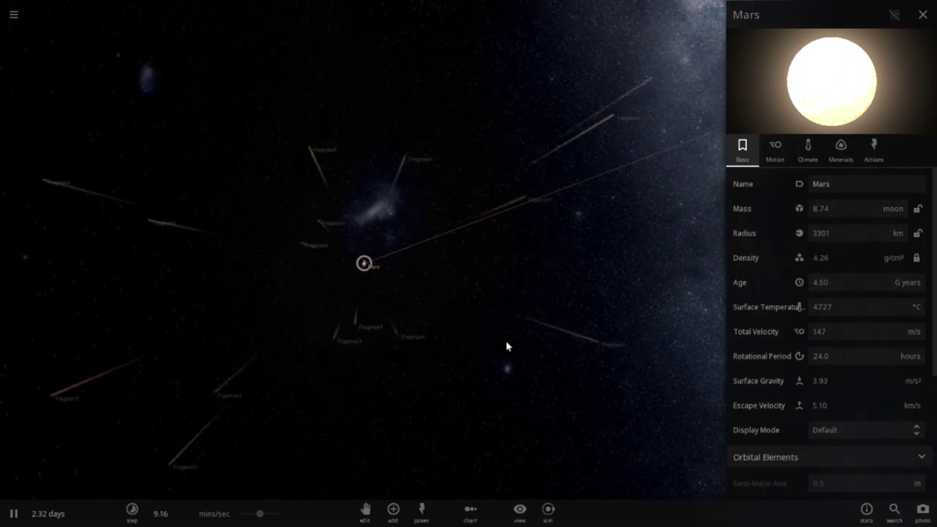
{"action": "scroll", "coordinate": [507, 345], "scroll_direction": "up", "scroll_amount": 5}
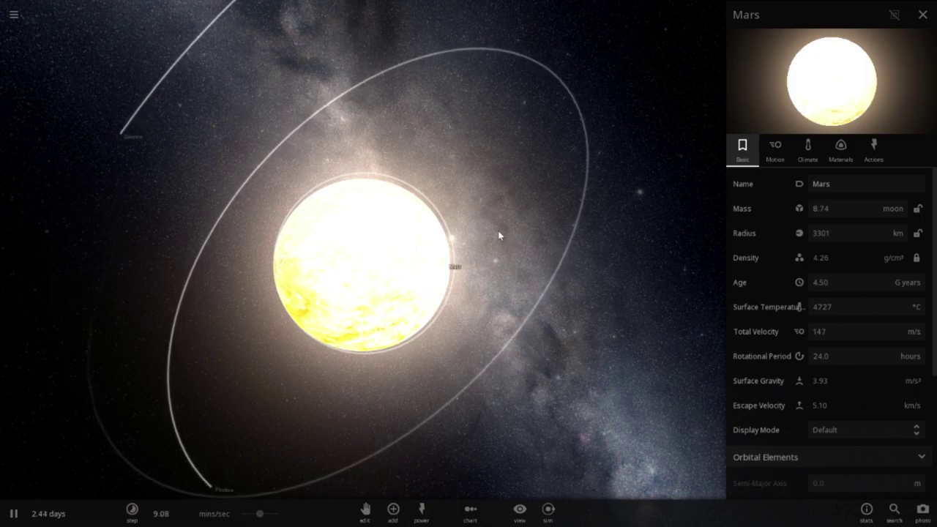
{"action": "left_click_drag", "start_coordinate": [504, 234], "coordinate": [413, 198]}
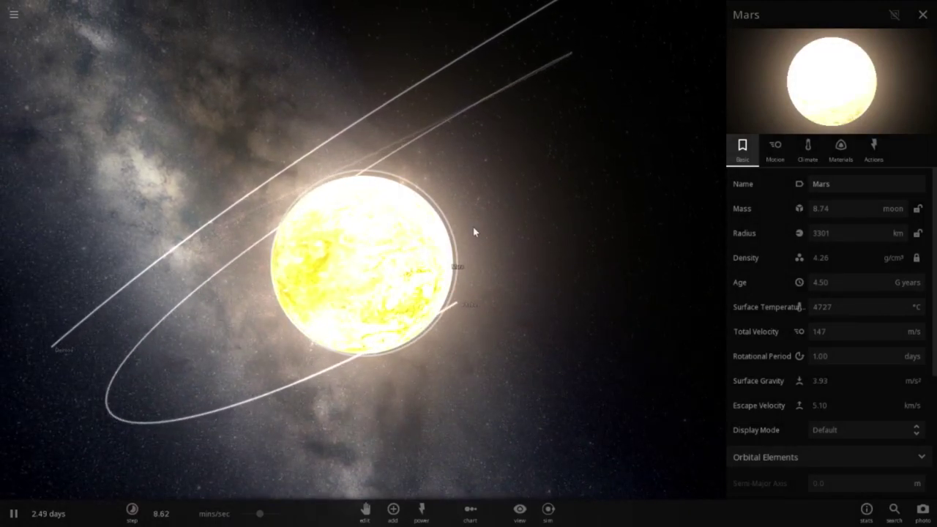
{"action": "left_click_drag", "start_coordinate": [481, 347], "coordinate": [484, 337]}
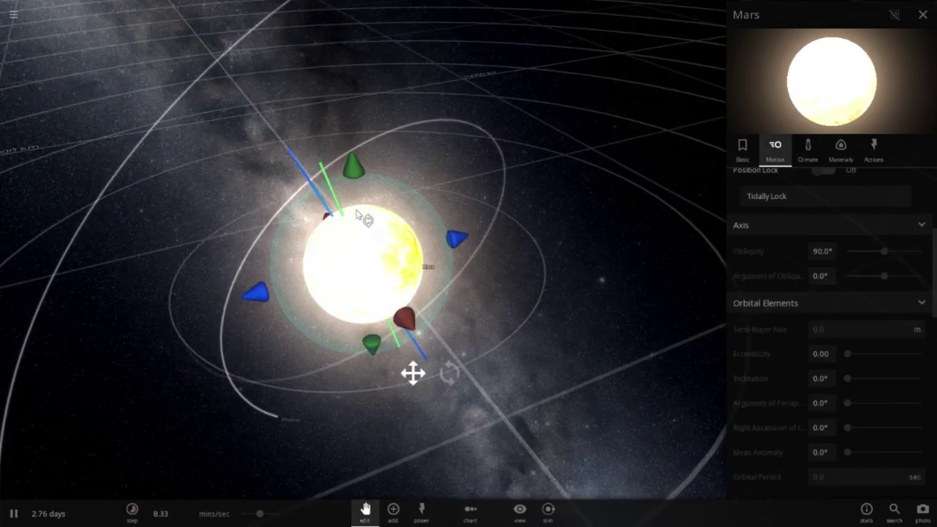
Step: Orbit to an edge-on view and drag Mars to a new position with direct editing
{"action": "left_click_drag", "start_coordinate": [362, 216], "coordinate": [620, 298]}
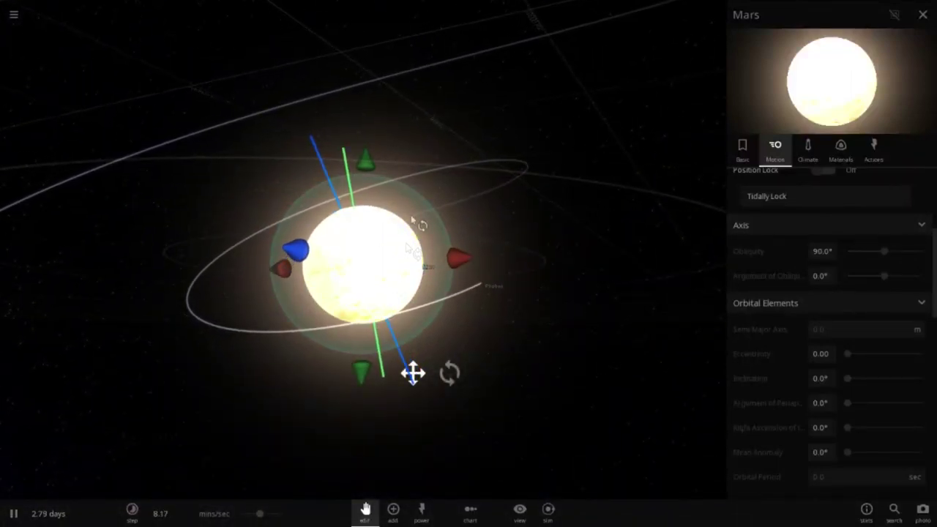
{"action": "left_click", "coordinate": [365, 510]}
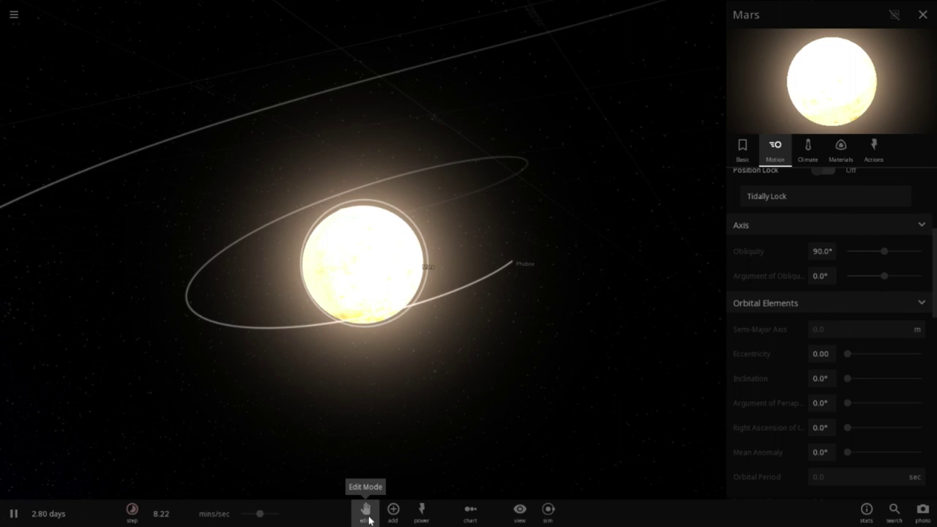
{"action": "left_click_drag", "start_coordinate": [568, 344], "coordinate": [441, 371]}
{"action": "scroll", "coordinate": [446, 370], "scroll_direction": "up", "scroll_amount": 3}
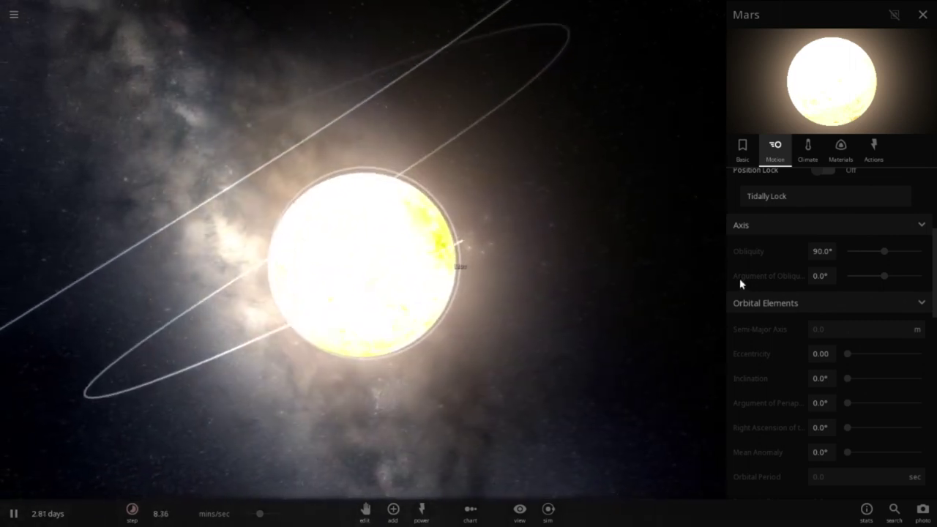
{"action": "scroll", "coordinate": [819, 290], "scroll_direction": "up", "scroll_amount": 1}
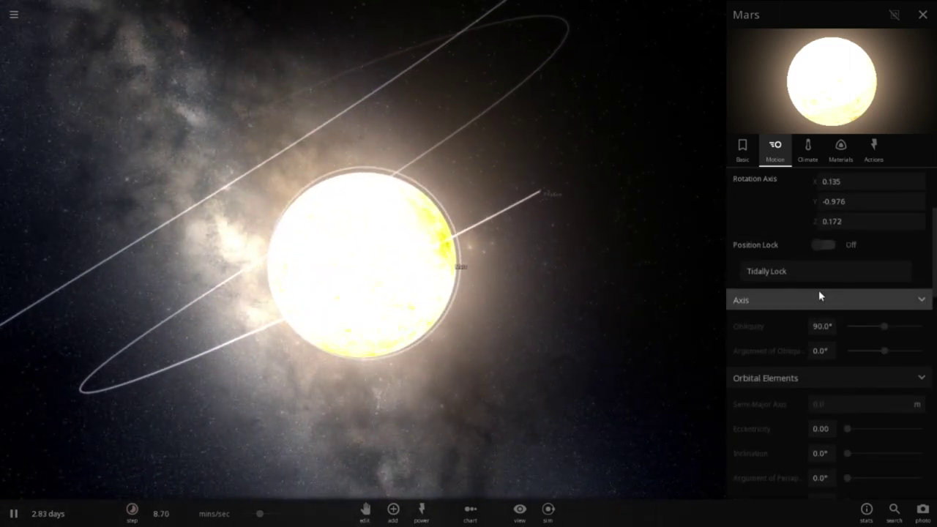
{"action": "left_click", "coordinate": [366, 510]}
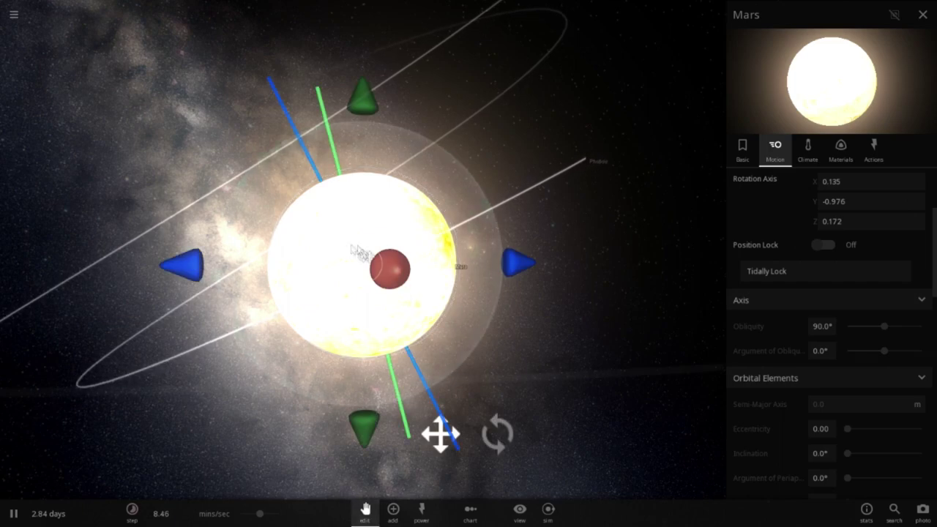
{"action": "left_click_drag", "start_coordinate": [391, 266], "coordinate": [463, 257]}
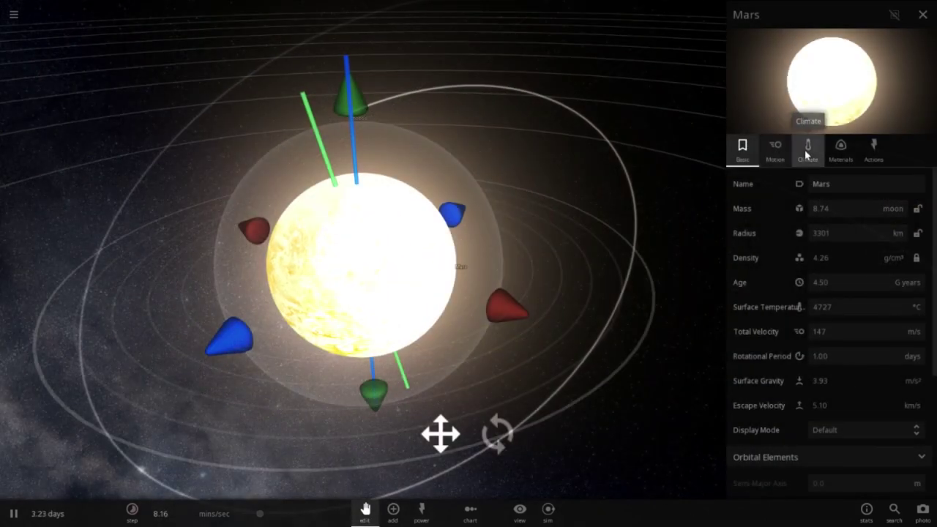
Step: Browse Mars's Climate, basic properties and material composition
{"action": "left_click", "coordinate": [808, 146]}
{"action": "left_click", "coordinate": [757, 154]}
{"action": "scroll", "coordinate": [801, 283], "scroll_direction": "down", "scroll_amount": 4}
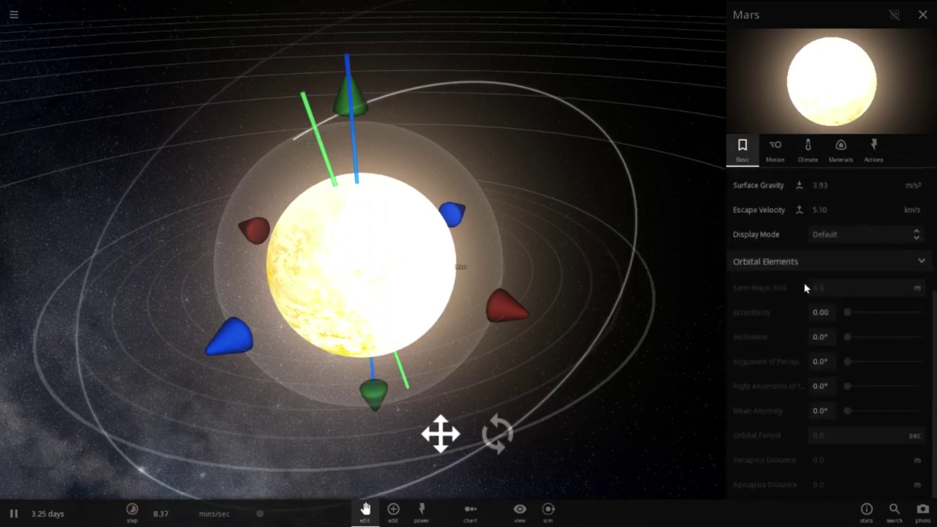
{"action": "scroll", "coordinate": [804, 287], "scroll_direction": "up", "scroll_amount": 4}
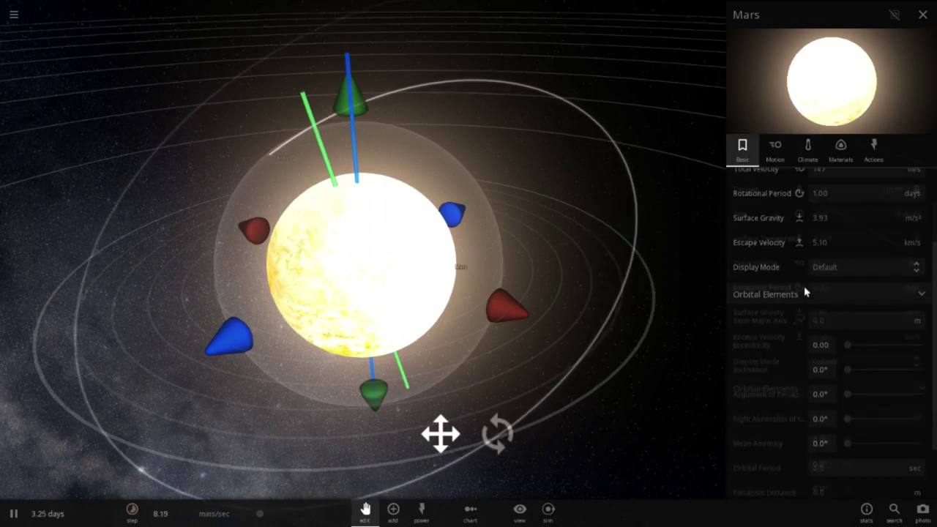
{"action": "left_click", "coordinate": [848, 151]}
{"action": "scroll", "coordinate": [837, 282], "scroll_direction": "down", "scroll_amount": 3}
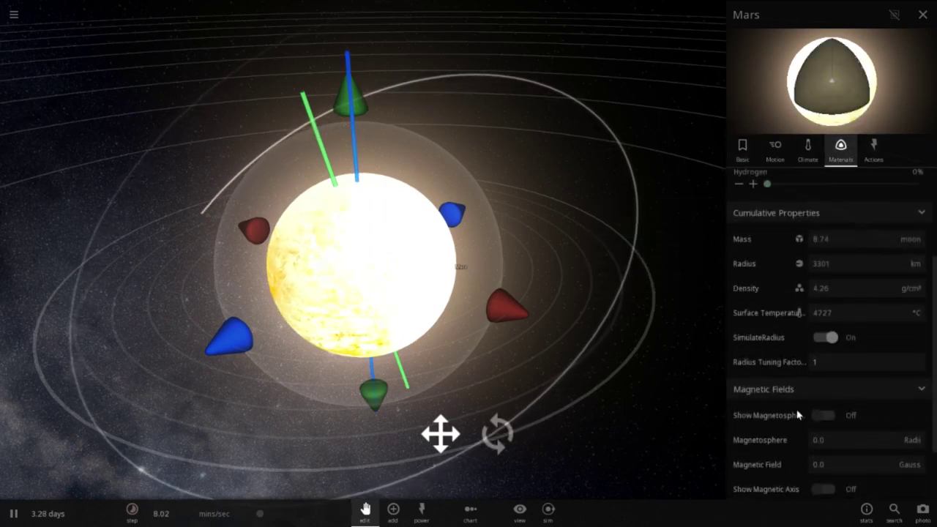
{"action": "scroll", "coordinate": [802, 416], "scroll_direction": "down", "scroll_amount": 1}
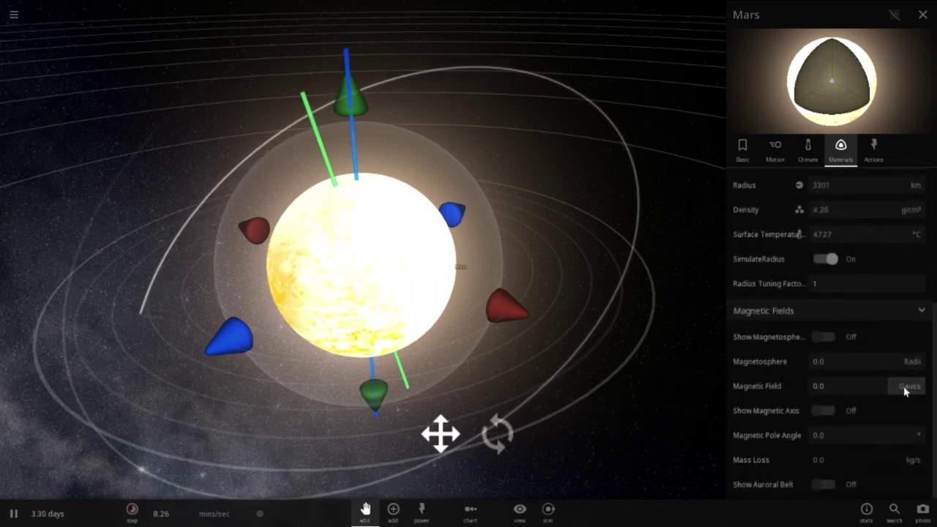
Step: Orbit with the Milky Way behind Mars, show its magnetic axis, and return to Climate (4727 °C)
{"action": "left_click_drag", "start_coordinate": [607, 412], "coordinate": [661, 362]}
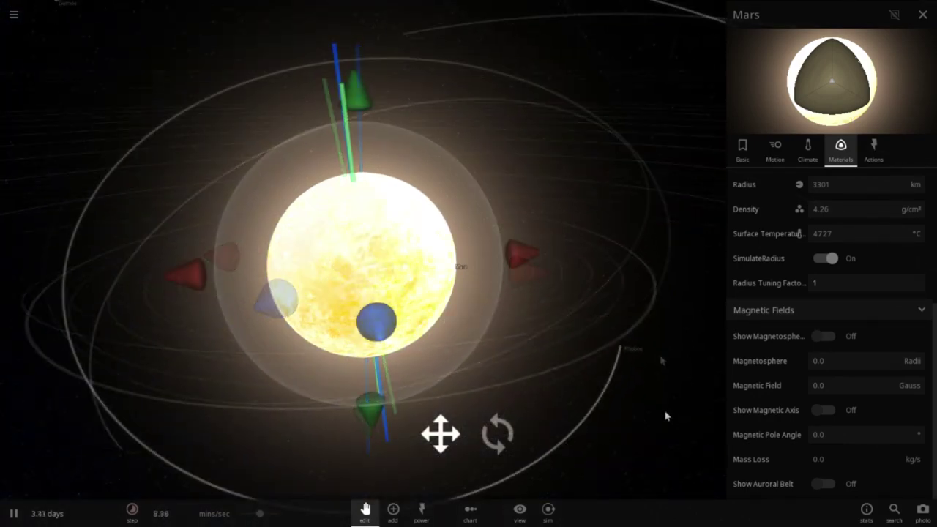
{"action": "left_click_drag", "start_coordinate": [525, 378], "coordinate": [573, 367]}
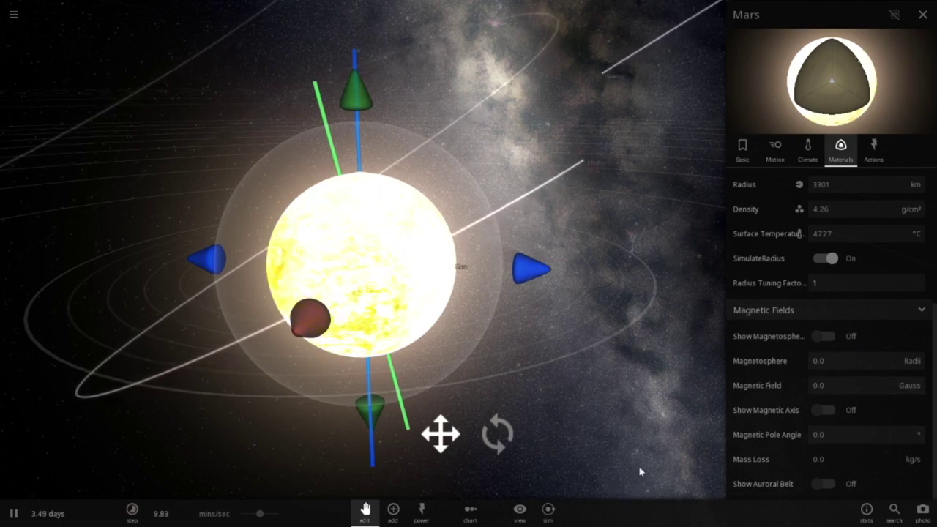
{"action": "left_click", "coordinate": [830, 410]}
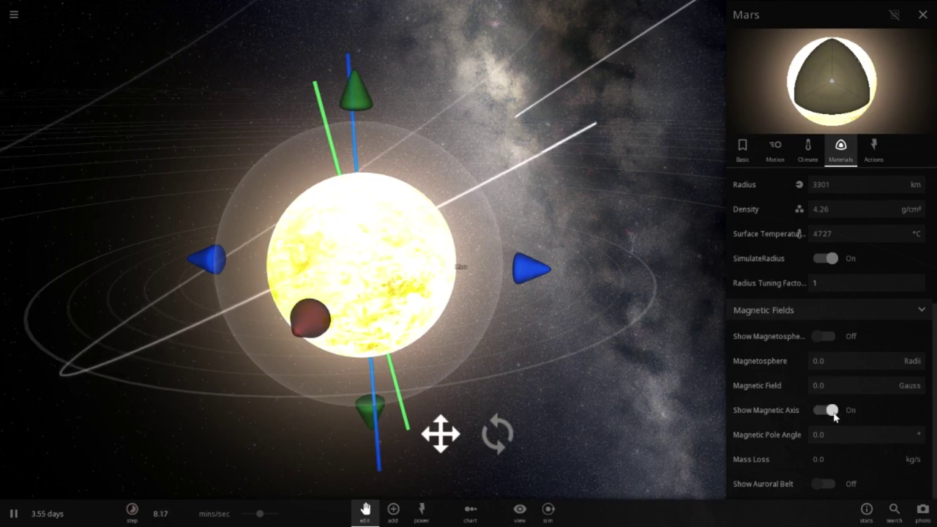
{"action": "left_click_drag", "start_coordinate": [538, 381], "coordinate": [578, 396]}
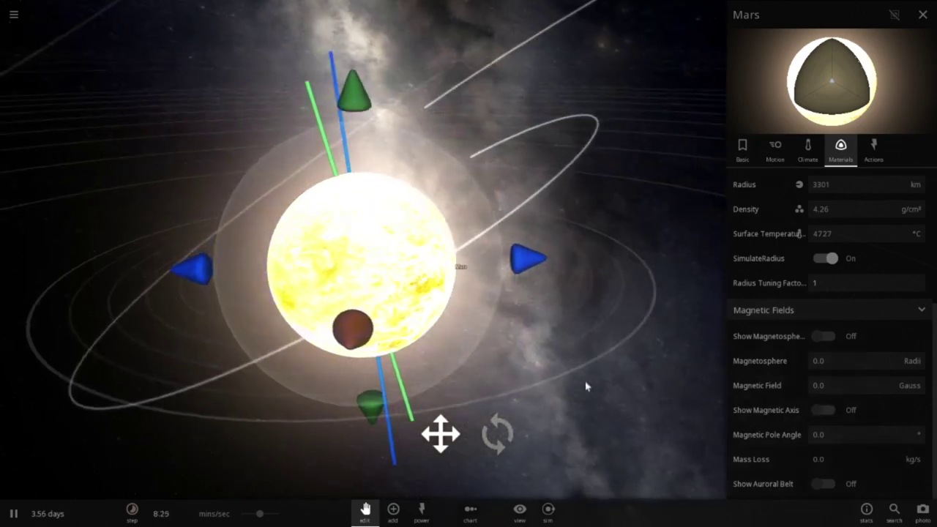
{"action": "left_click", "coordinate": [774, 150]}
{"action": "left_click", "coordinate": [809, 150]}
{"action": "left_click_drag", "start_coordinate": [597, 358], "coordinate": [576, 325]}
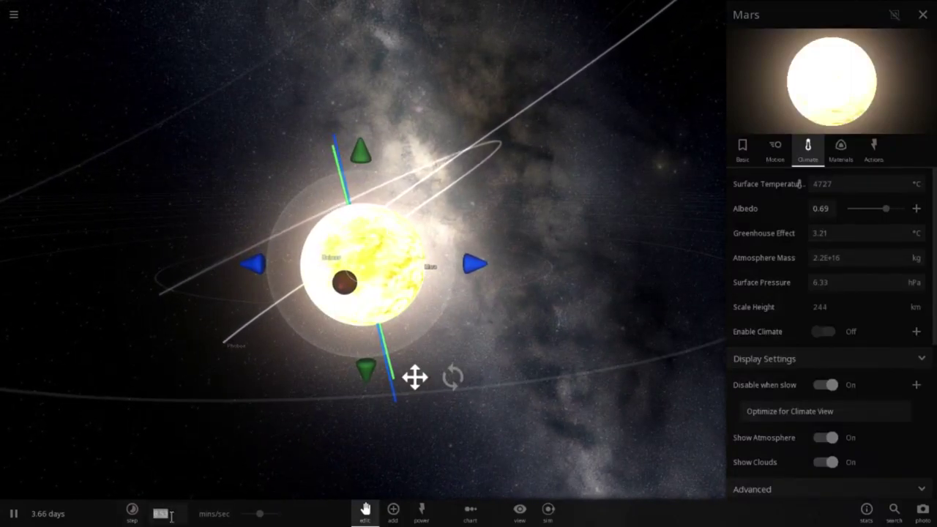
Step: Switch the simulation rate to days per second while Mars's properties are shown
{"action": "left_click", "coordinate": [212, 514]}
{"action": "left_click", "coordinate": [219, 409]}
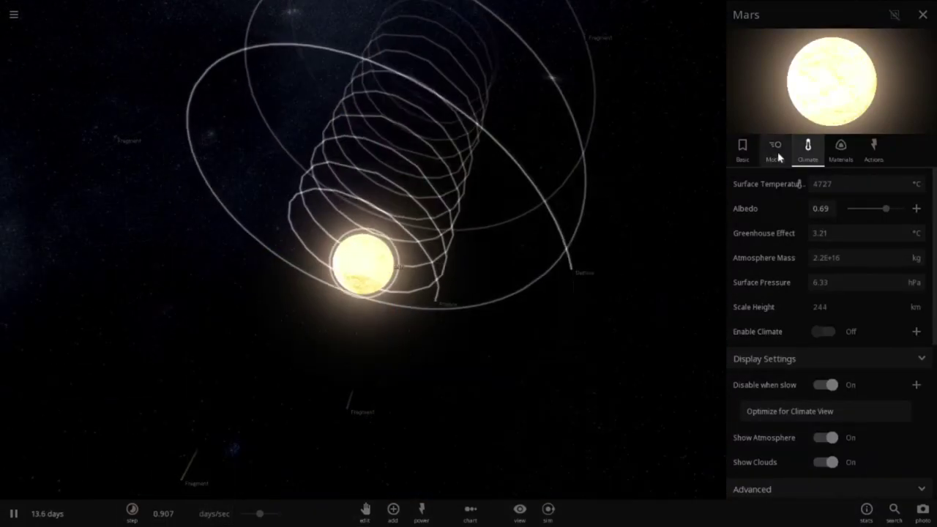
{"action": "left_click", "coordinate": [778, 151]}
{"action": "left_click", "coordinate": [808, 152]}
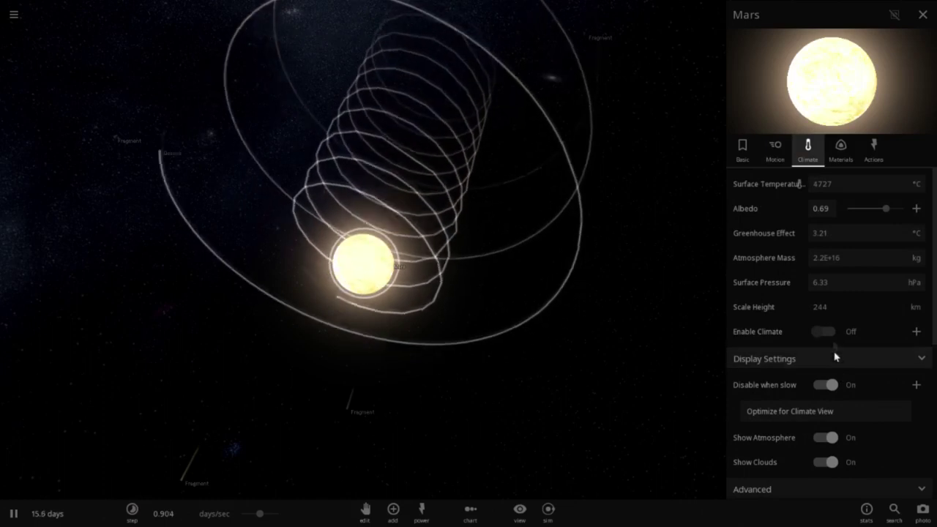
Step: Pause at 17.0 days, tilt to see the spiral moon trails edge-on, and open saved simulations
{"action": "left_click", "coordinate": [13, 514]}
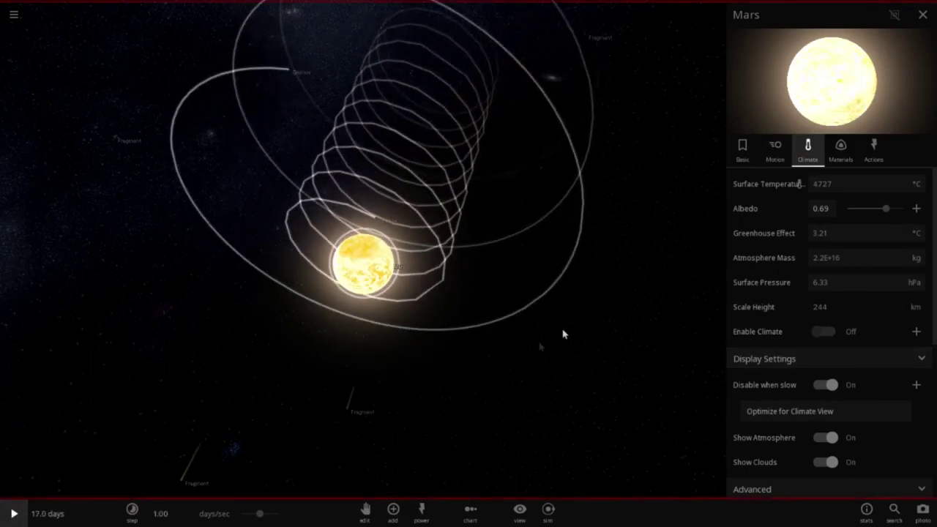
{"action": "left_click_drag", "start_coordinate": [563, 334], "coordinate": [523, 435]}
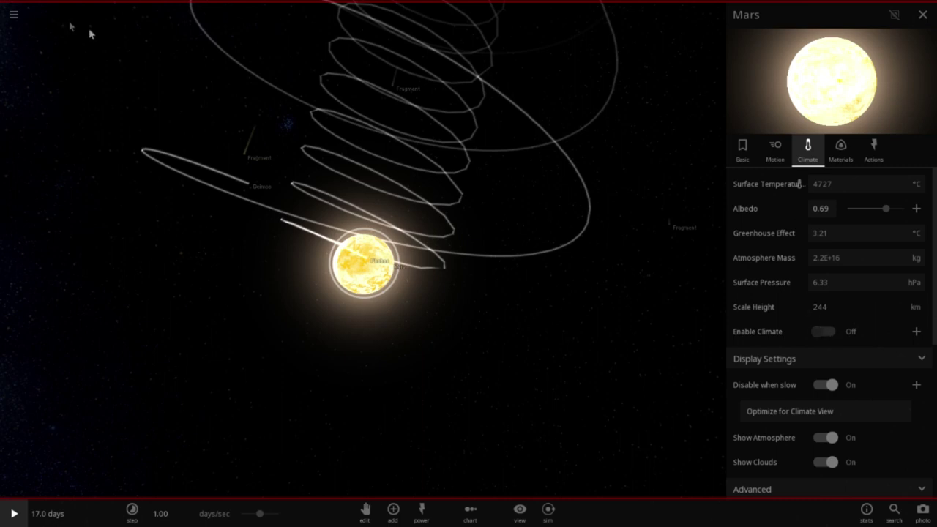
{"action": "left_click", "coordinate": [16, 19]}
Step: Load the saved Mars simulation and set Ceres's total velocity to 1000 km/s
{"action": "left_click", "coordinate": [30, 139]}
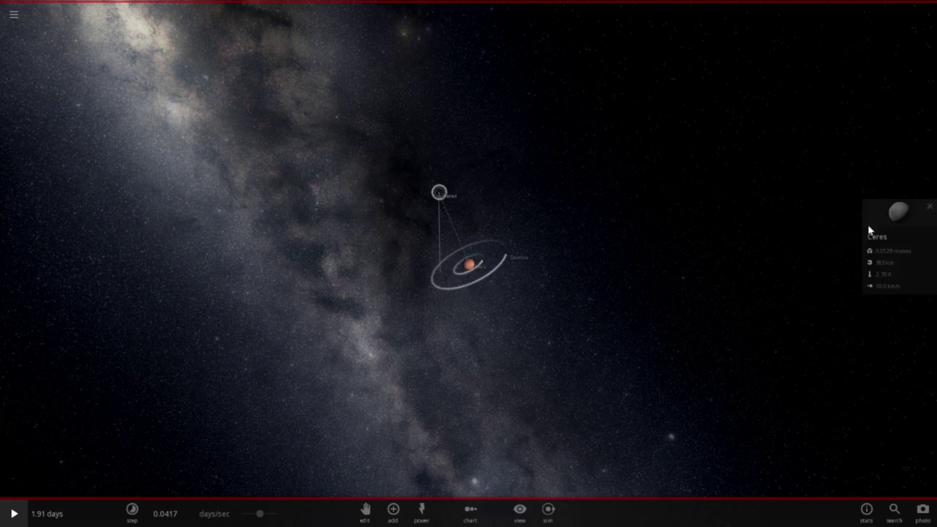
{"action": "left_click", "coordinate": [872, 229]}
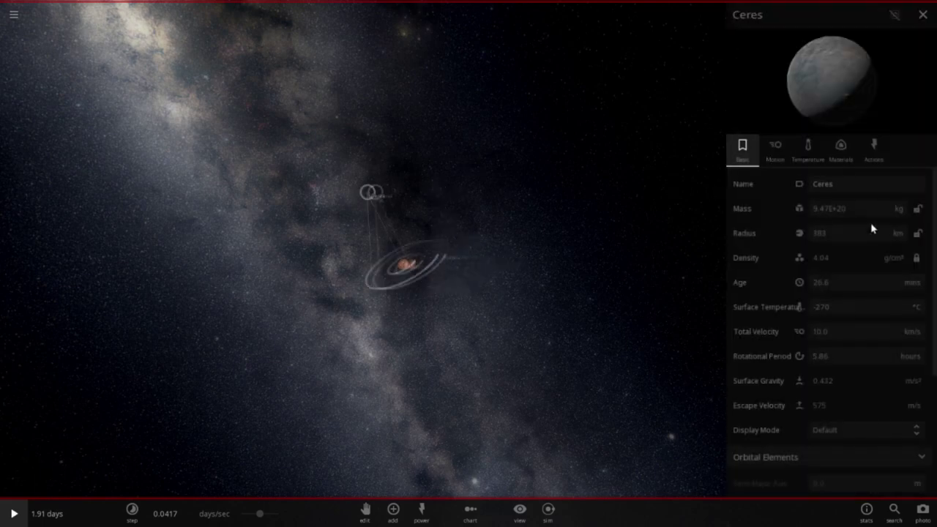
{"action": "left_click", "coordinate": [776, 151]}
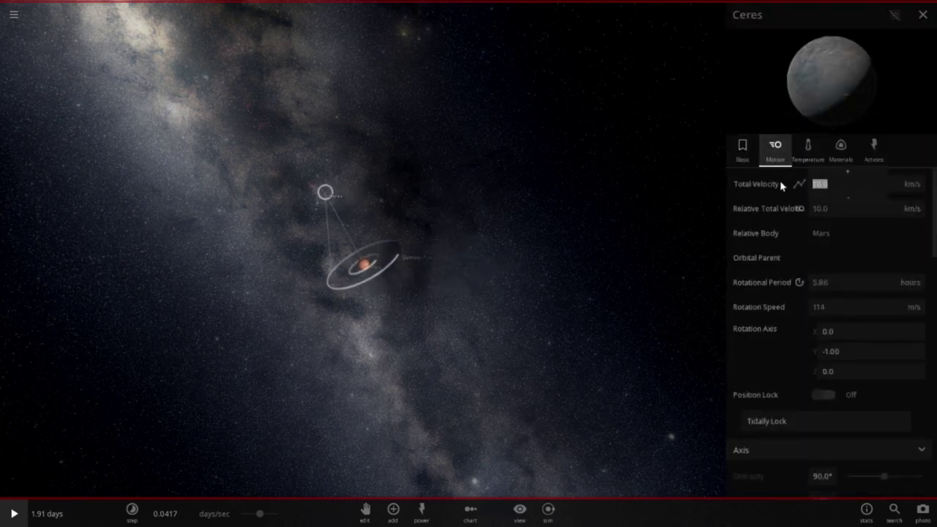
{"action": "type", "text": "1000"}
{"action": "scroll", "coordinate": [463, 262], "scroll_direction": "up", "scroll_amount": 3}
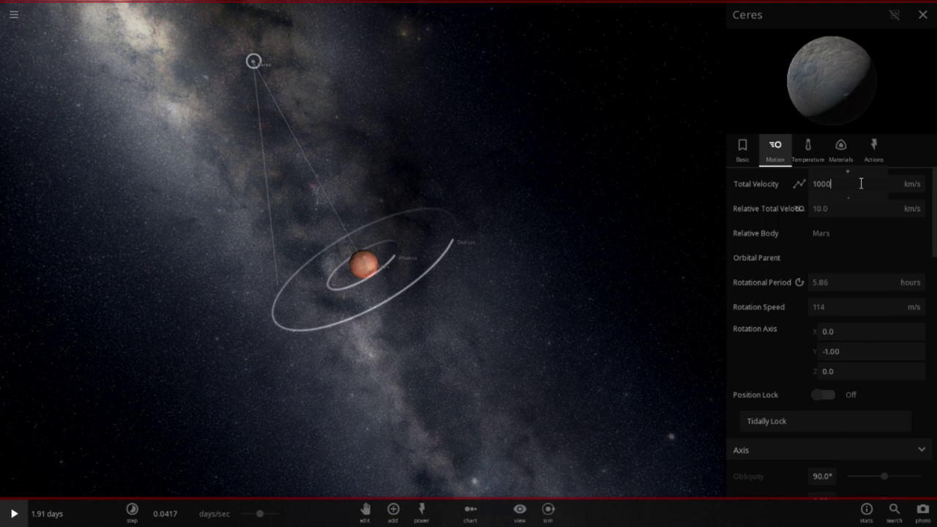
Step: Turn on Mars's climate simulation and show its magnetosphere
{"action": "left_click", "coordinate": [358, 268]}
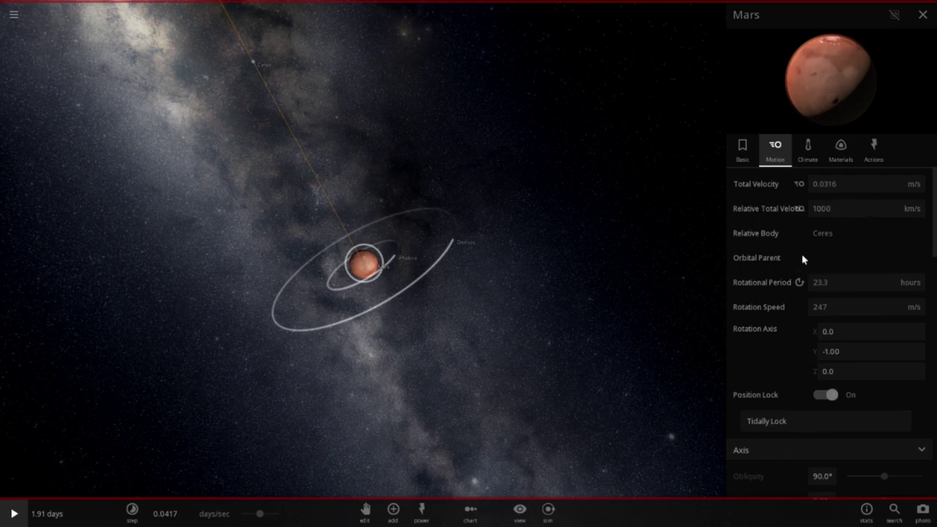
{"action": "left_click", "coordinate": [808, 152]}
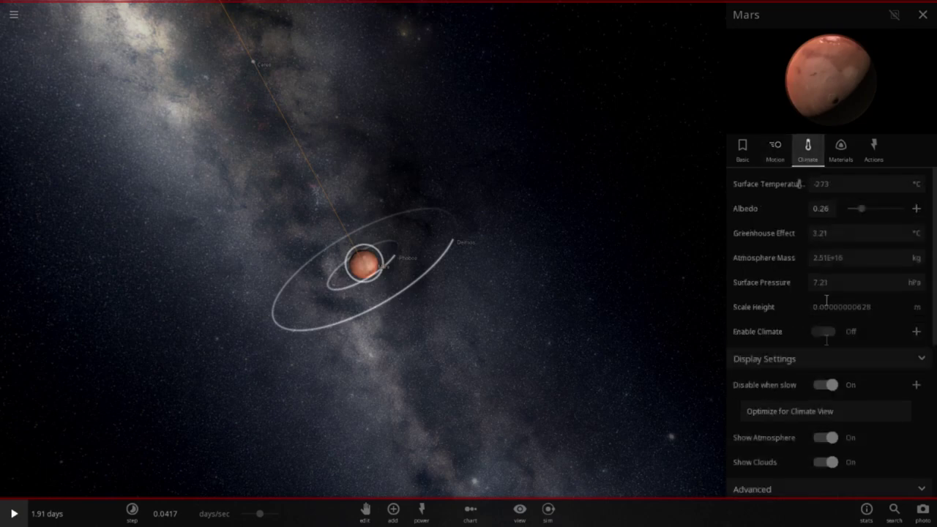
{"action": "left_click", "coordinate": [824, 332]}
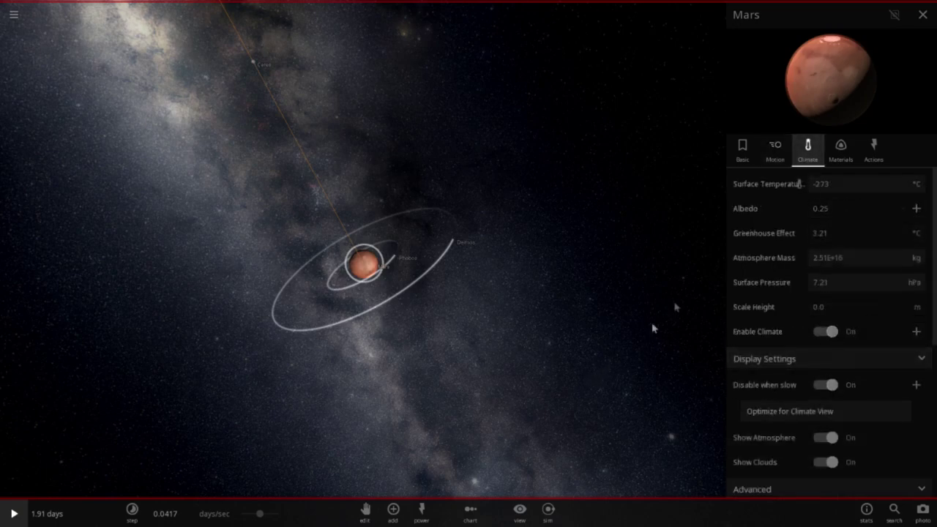
{"action": "left_click", "coordinate": [841, 152]}
{"action": "scroll", "coordinate": [832, 329], "scroll_direction": "down", "scroll_amount": 10}
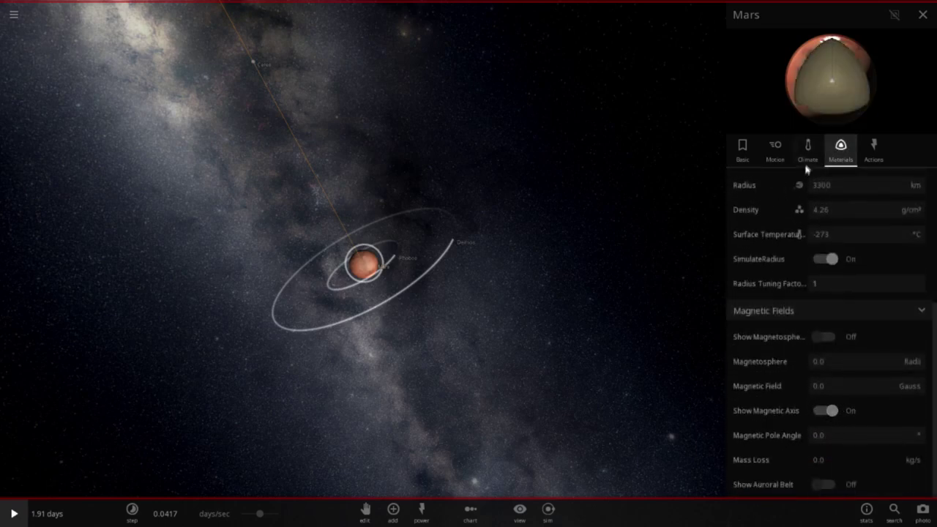
{"action": "left_click", "coordinate": [830, 337]}
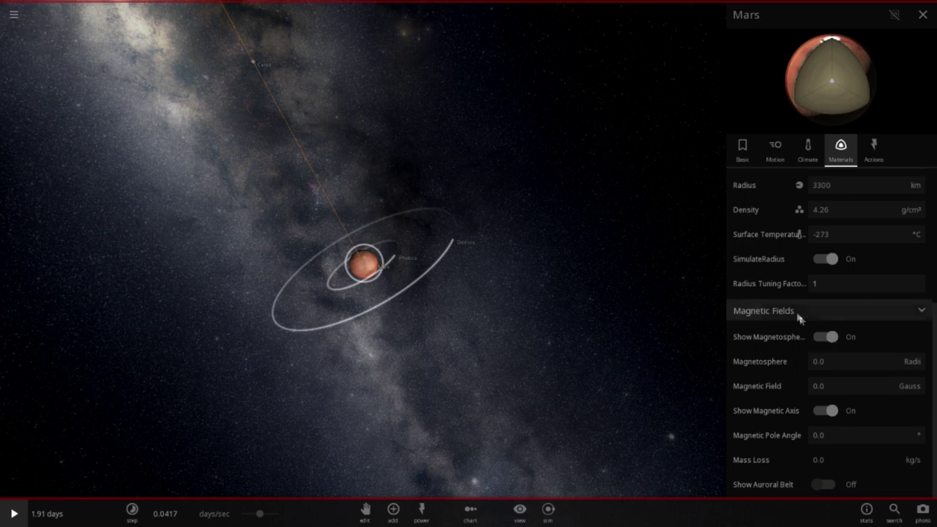
{"action": "scroll", "coordinate": [880, 344], "scroll_direction": "up", "scroll_amount": 5}
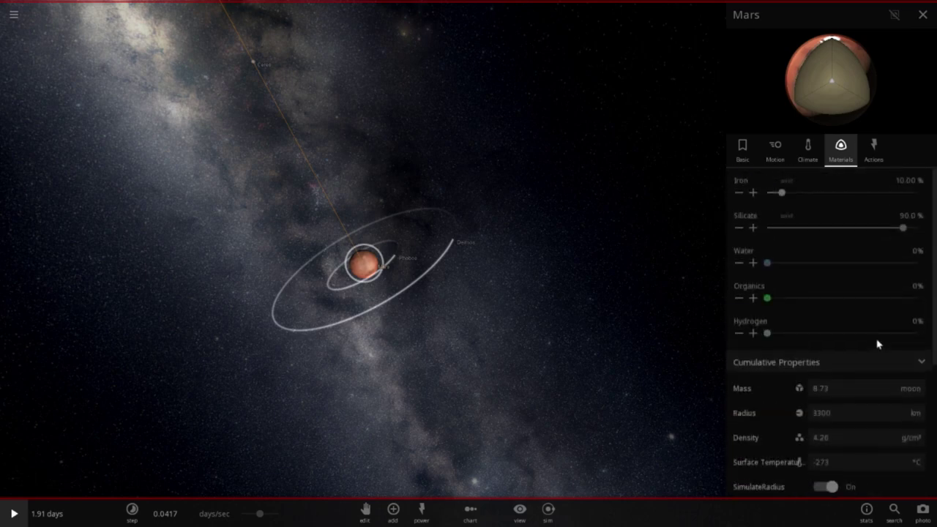
{"action": "left_click", "coordinate": [810, 154]}
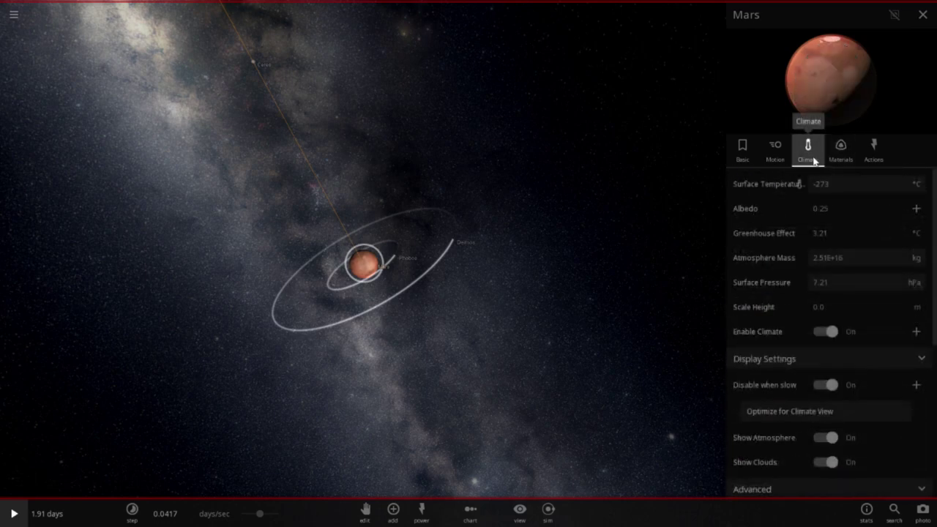
{"action": "left_click", "coordinate": [775, 150]}
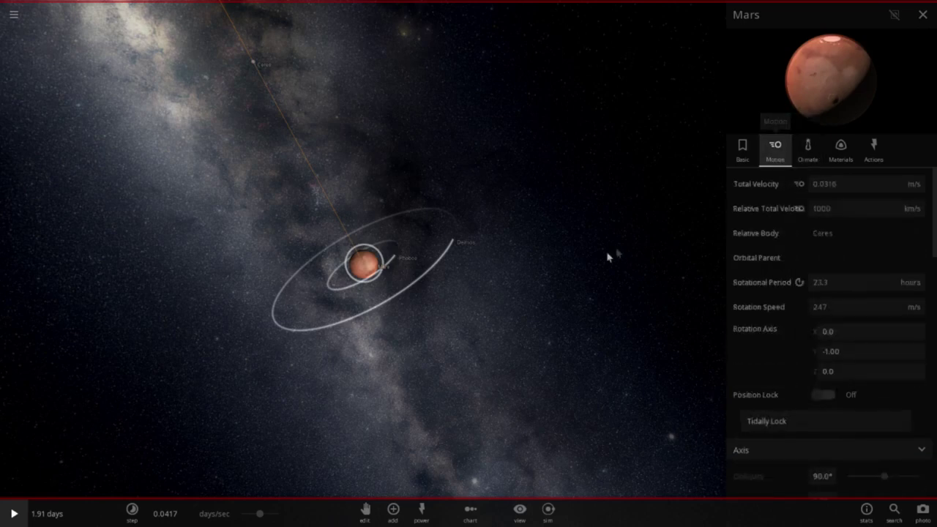
{"action": "left_click_drag", "start_coordinate": [609, 255], "coordinate": [489, 257]}
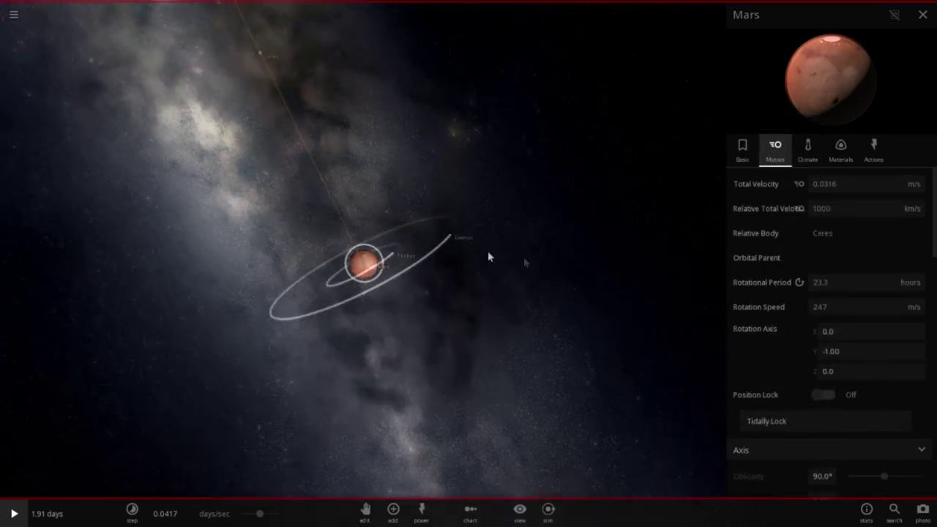
Step: Select Ceres and enter 11 for its rotation speed, giving a 35.1-minute rotational period
{"action": "left_click", "coordinate": [319, 168]}
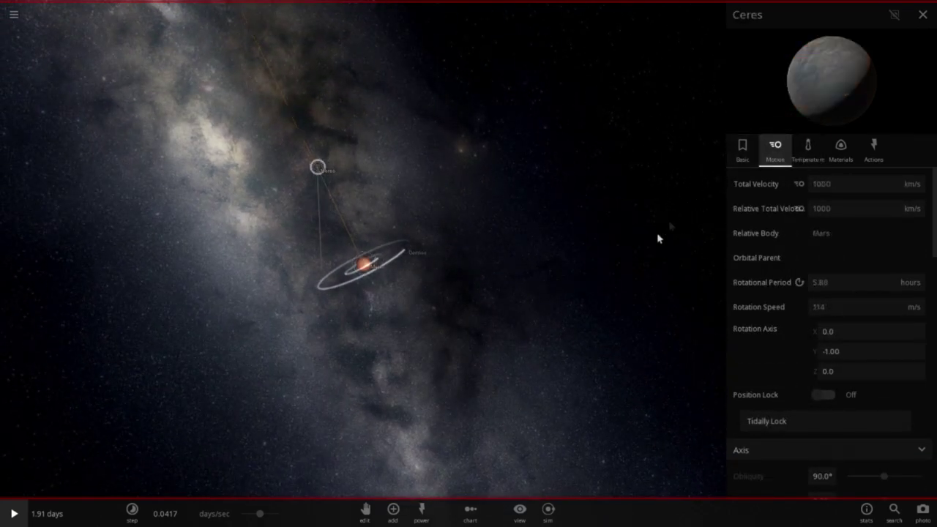
{"action": "scroll", "coordinate": [543, 296], "scroll_direction": "up", "scroll_amount": 3}
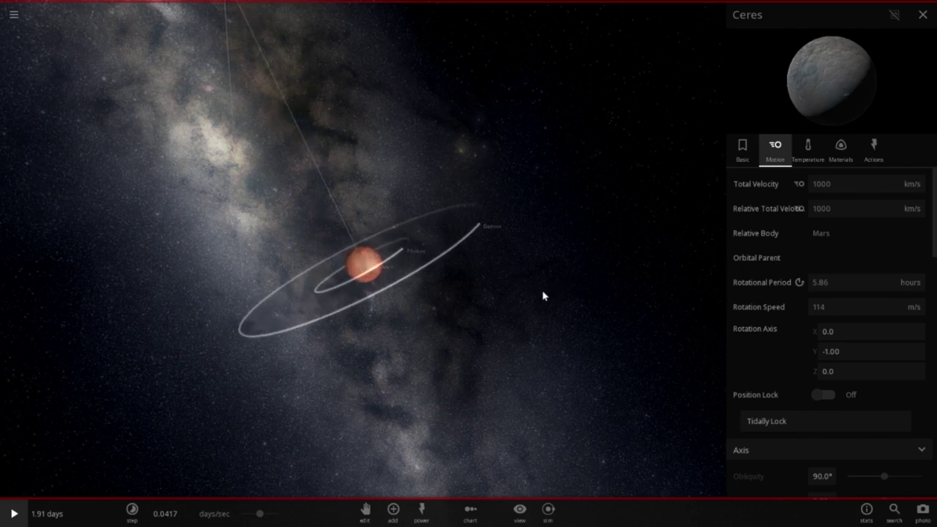
{"action": "left_click_drag", "start_coordinate": [470, 274], "coordinate": [586, 299]}
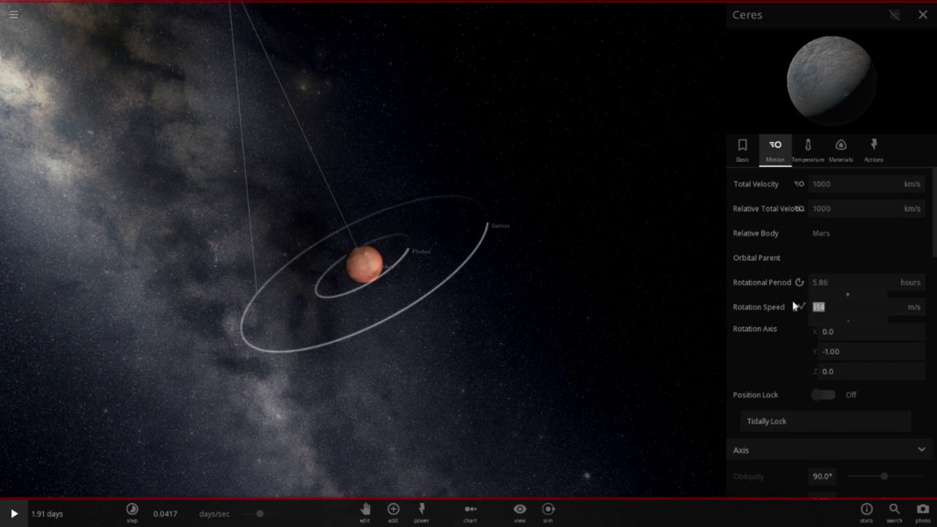
{"action": "type", "text": "11"}
{"action": "left_click", "coordinate": [215, 514]}
Step: Run the simulation in seconds per second and close the Ceres properties
{"action": "left_click", "coordinate": [217, 493]}
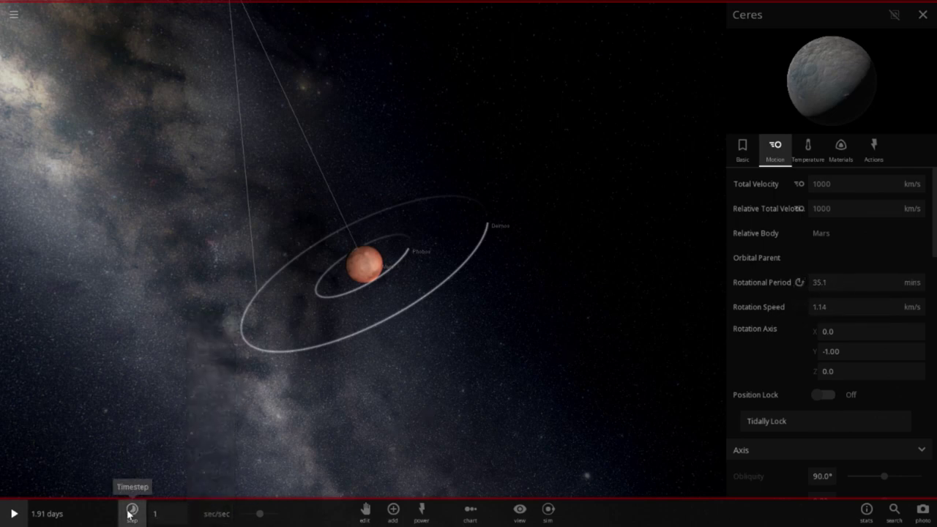
{"action": "left_click", "coordinate": [14, 514]}
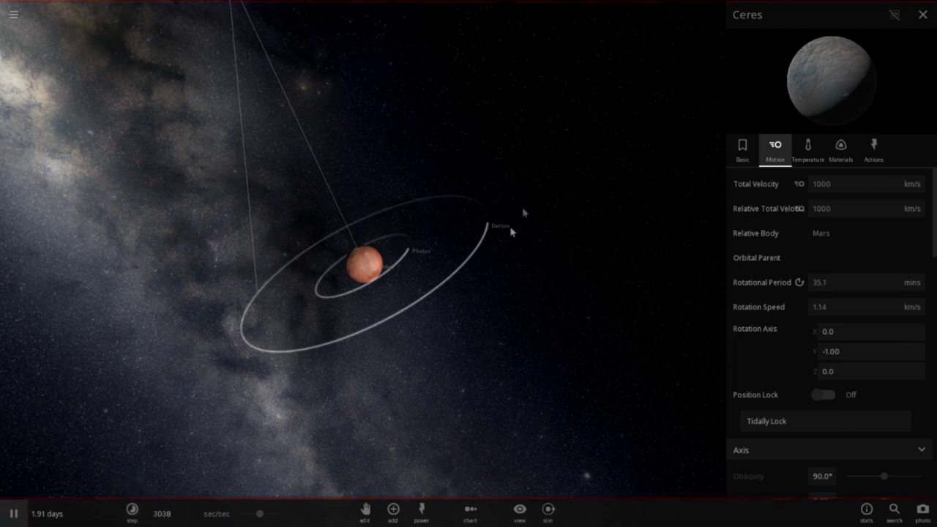
{"action": "scroll", "coordinate": [503, 169], "scroll_direction": "up", "scroll_amount": 2}
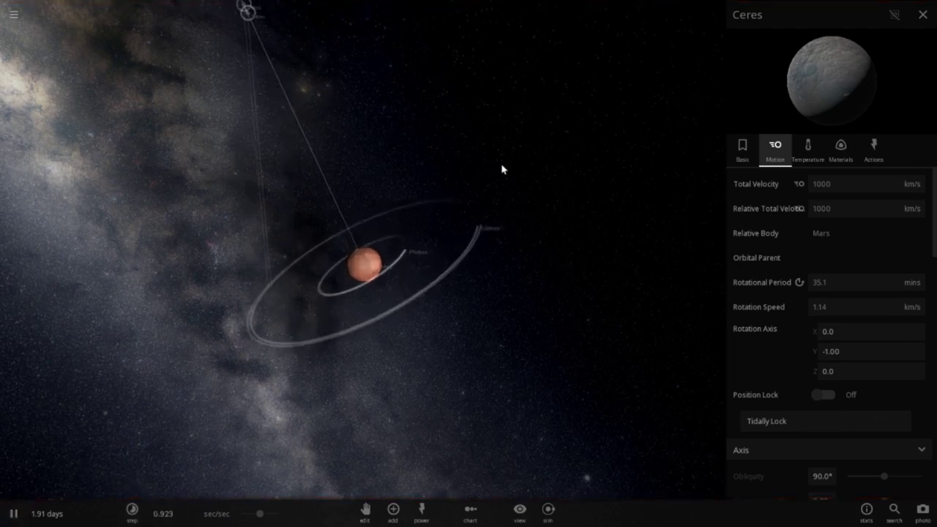
{"action": "left_click", "coordinate": [482, 128]}
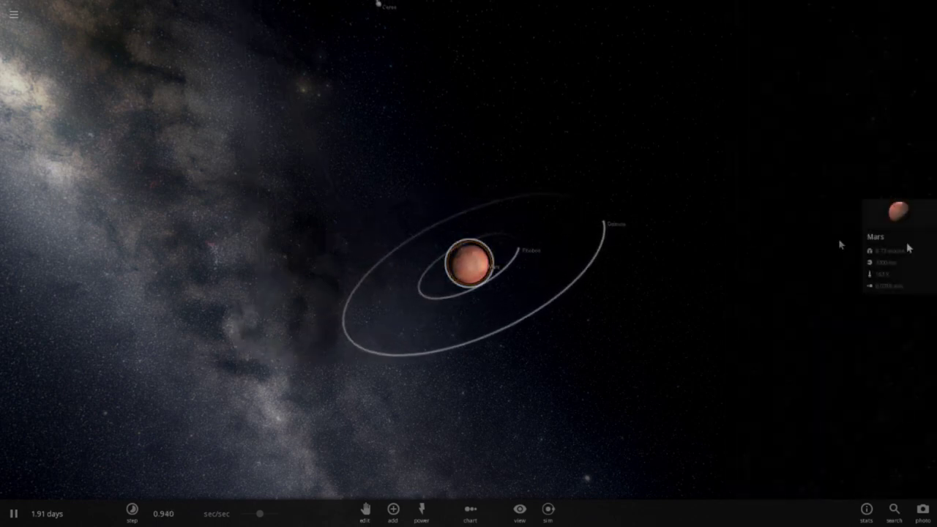
Step: Open Mars's properties and orbit around the struck Mars, now at 4727 °C amid the blast
{"action": "left_click", "coordinate": [908, 247]}
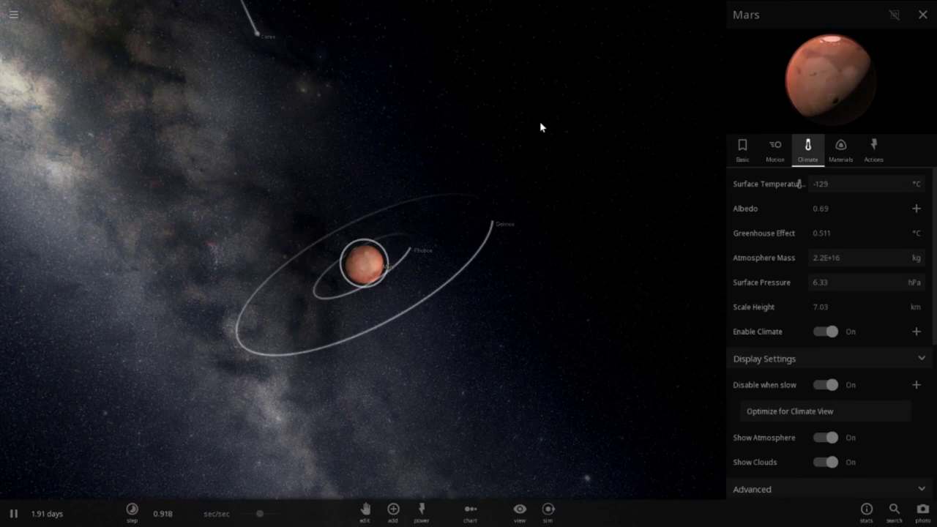
{"action": "left_click_drag", "start_coordinate": [540, 127], "coordinate": [555, 119]}
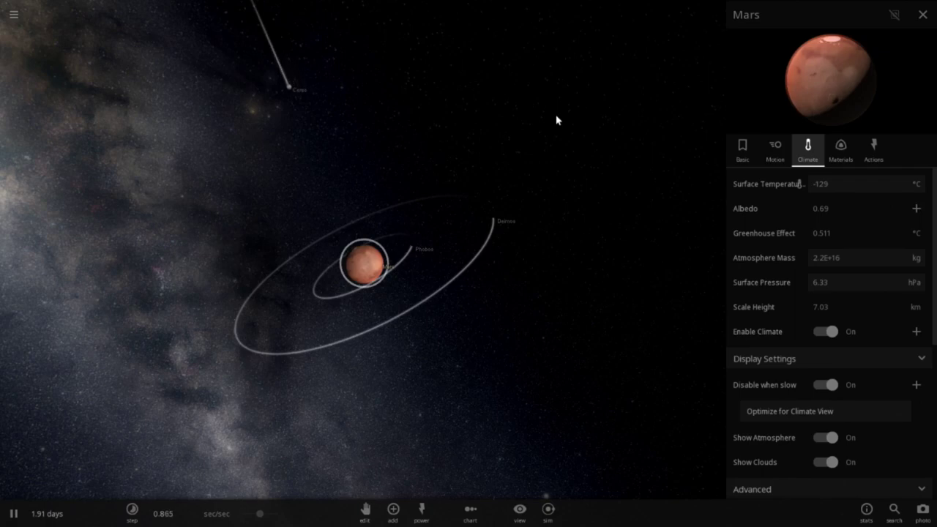
{"action": "scroll", "coordinate": [556, 120], "scroll_direction": "up", "scroll_amount": 5}
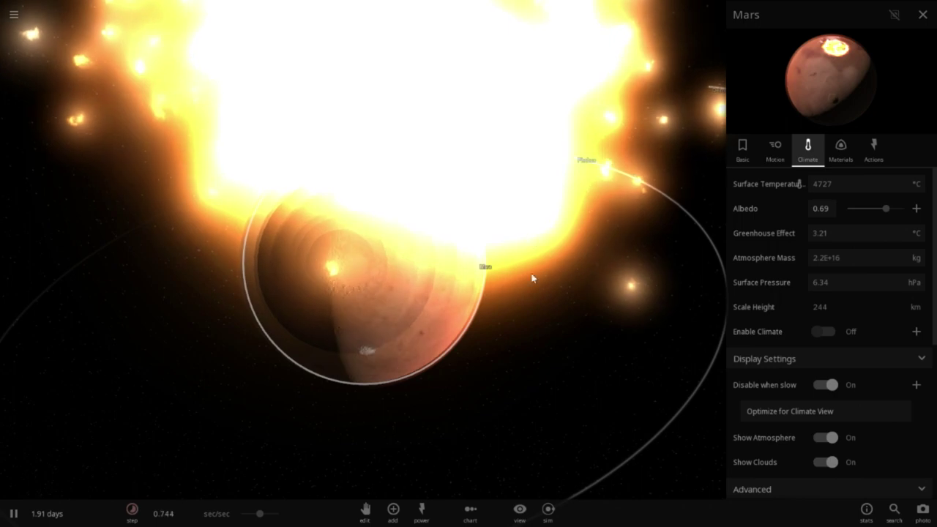
{"action": "left_click_drag", "start_coordinate": [397, 282], "coordinate": [287, 290]}
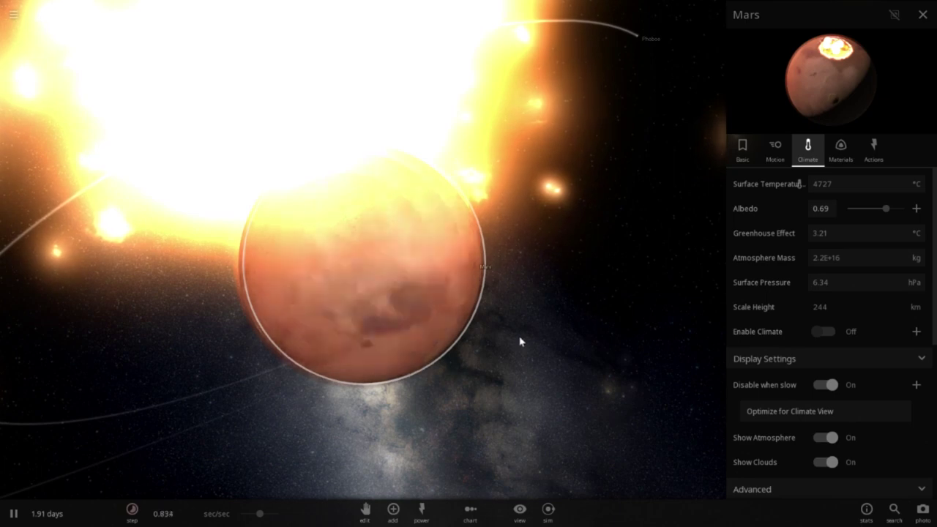
{"action": "left_click_drag", "start_coordinate": [521, 339], "coordinate": [592, 330]}
{"action": "scroll", "coordinate": [592, 330], "scroll_direction": "down", "scroll_amount": 3}
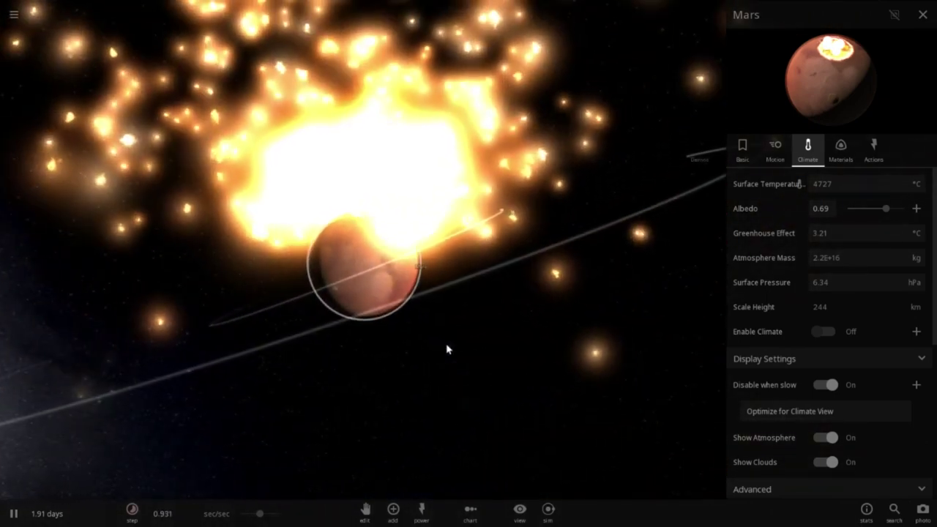
Step: Show Mars's mass in kilograms: 6.43E+23 kg
{"action": "left_click", "coordinate": [742, 149]}
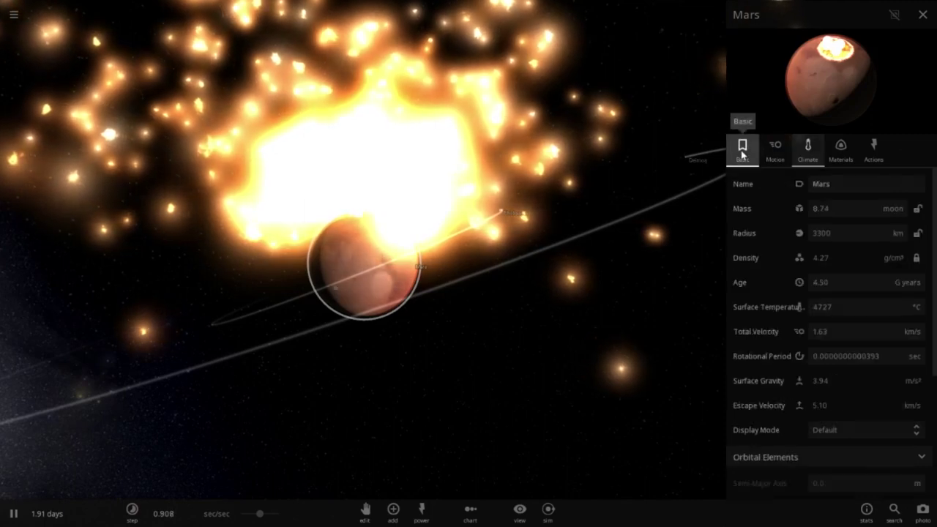
{"action": "left_click", "coordinate": [897, 209]}
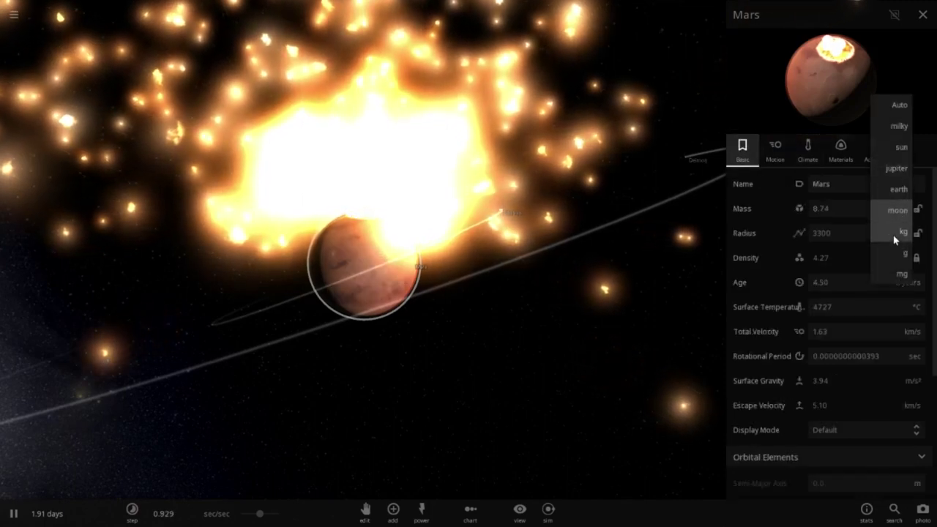
{"action": "left_click", "coordinate": [902, 233]}
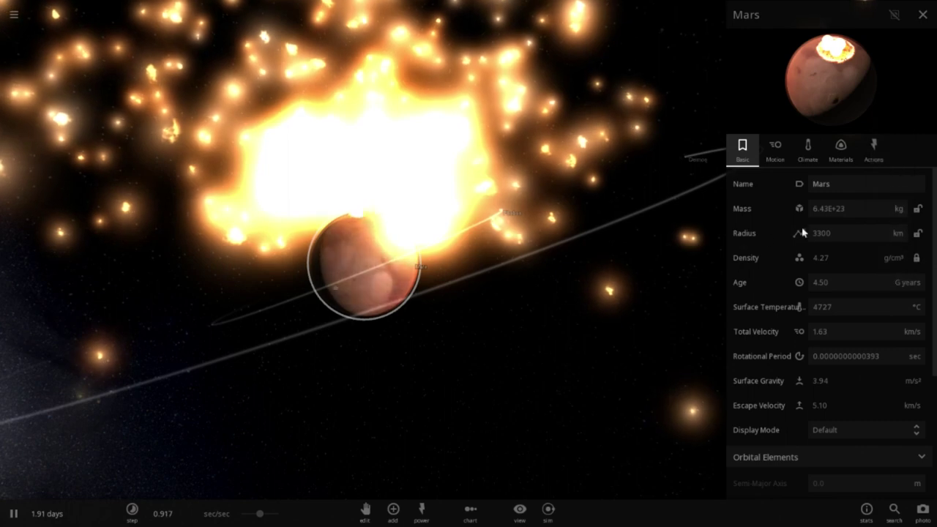
Step: Check Mars's motion tab, showing a 0.0000000000393 sec rotation period, zooming in and out
{"action": "left_click", "coordinate": [807, 152]}
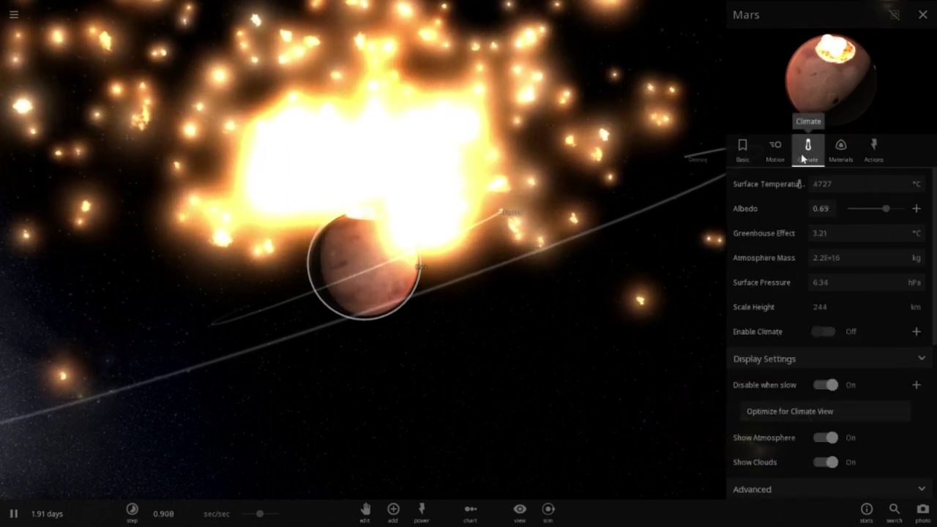
{"action": "left_click", "coordinate": [743, 152]}
{"action": "scroll", "coordinate": [797, 300], "scroll_direction": "down", "scroll_amount": 5}
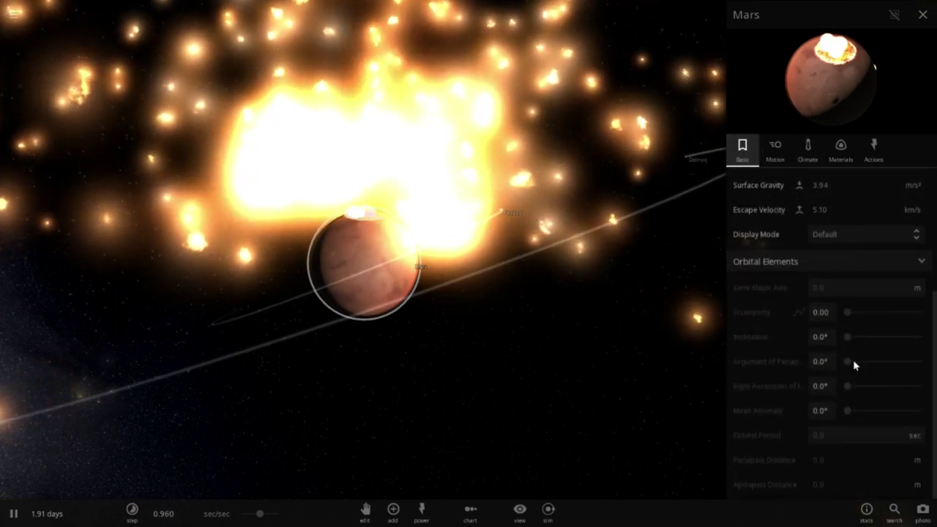
{"action": "left_click", "coordinate": [772, 146]}
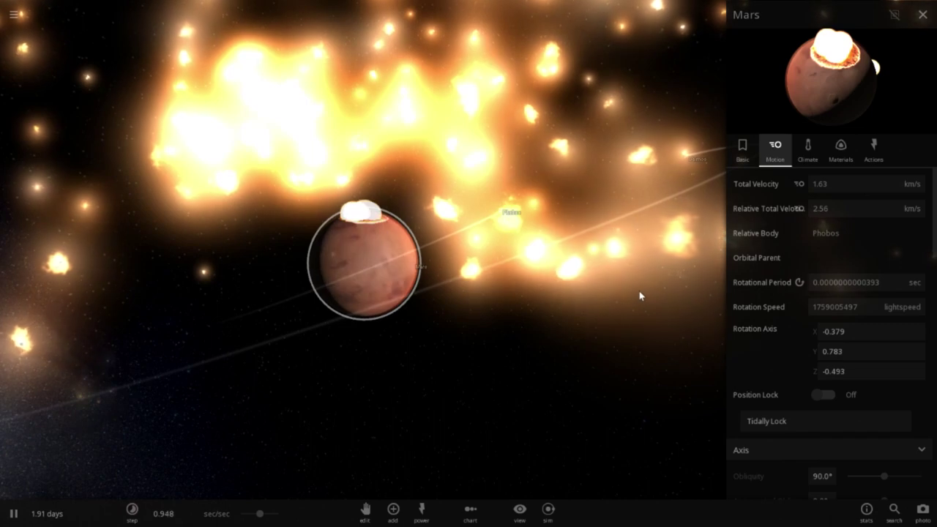
{"action": "scroll", "coordinate": [470, 306], "scroll_direction": "up", "scroll_amount": 3}
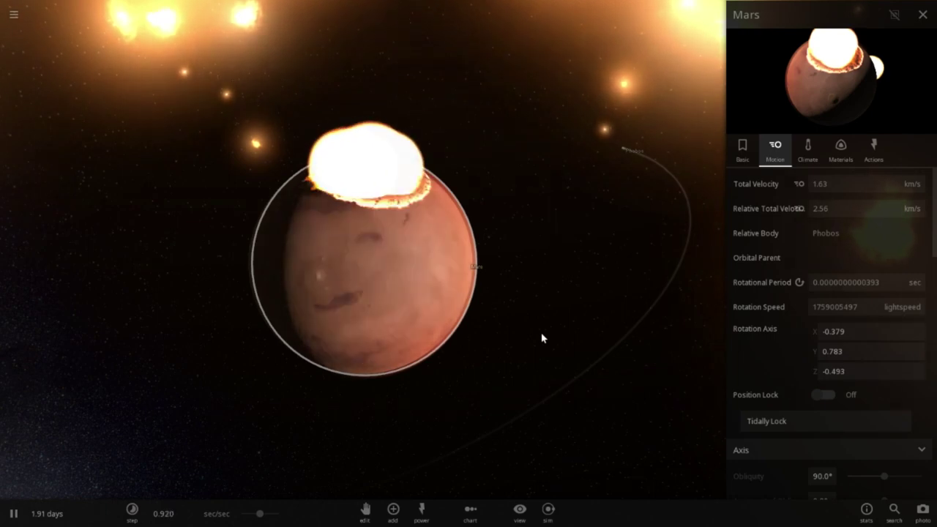
{"action": "scroll", "coordinate": [512, 283], "scroll_direction": "down", "scroll_amount": 4}
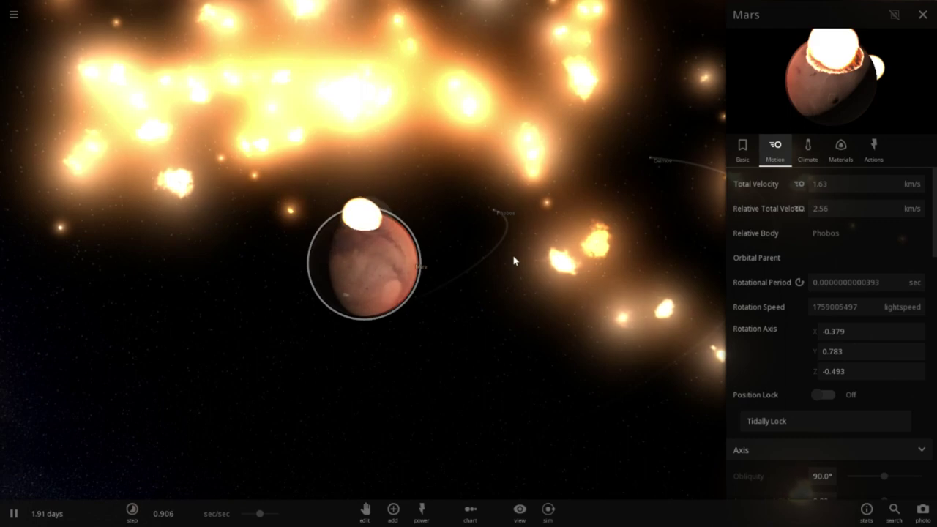
{"action": "scroll", "coordinate": [510, 259], "scroll_direction": "down", "scroll_amount": 2}
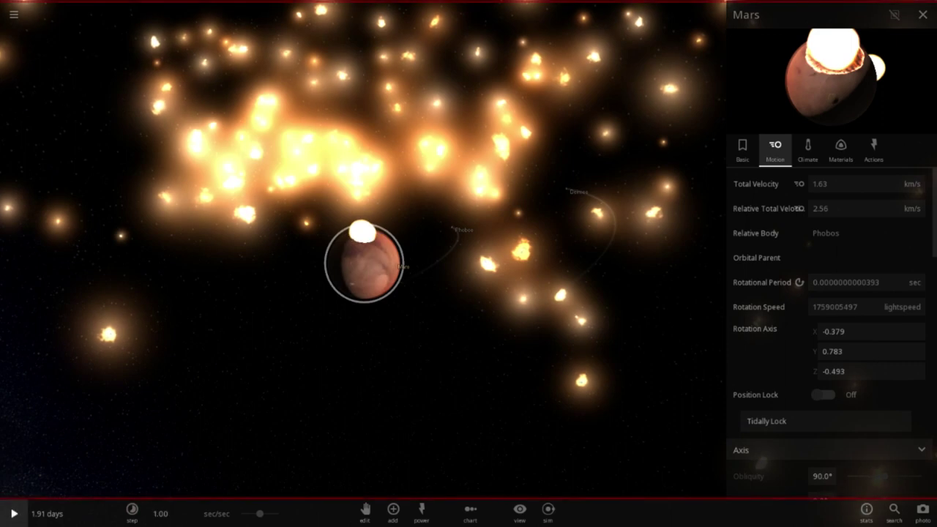
Step: Reload the Ceres Striking Mars sim and review the unharmed Mars's materials, climate and motion
{"action": "left_click", "coordinate": [15, 14]}
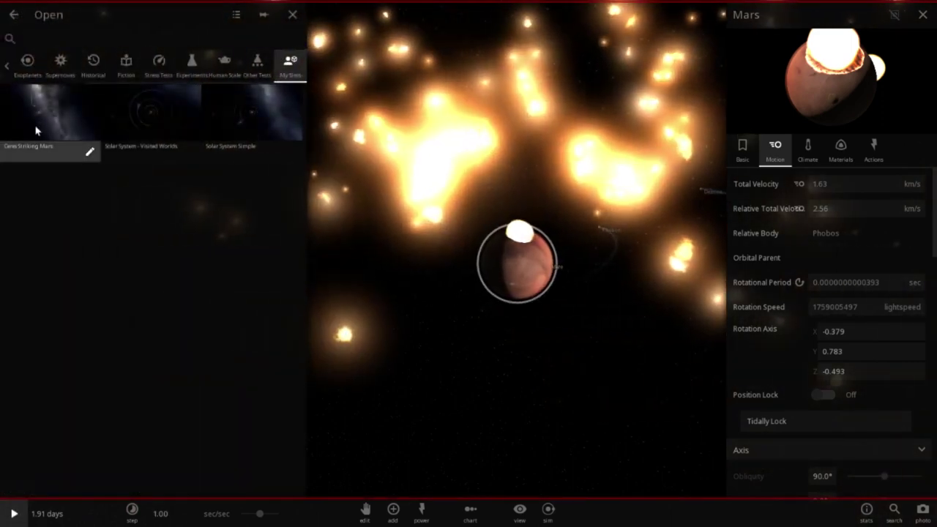
{"action": "left_click", "coordinate": [36, 131]}
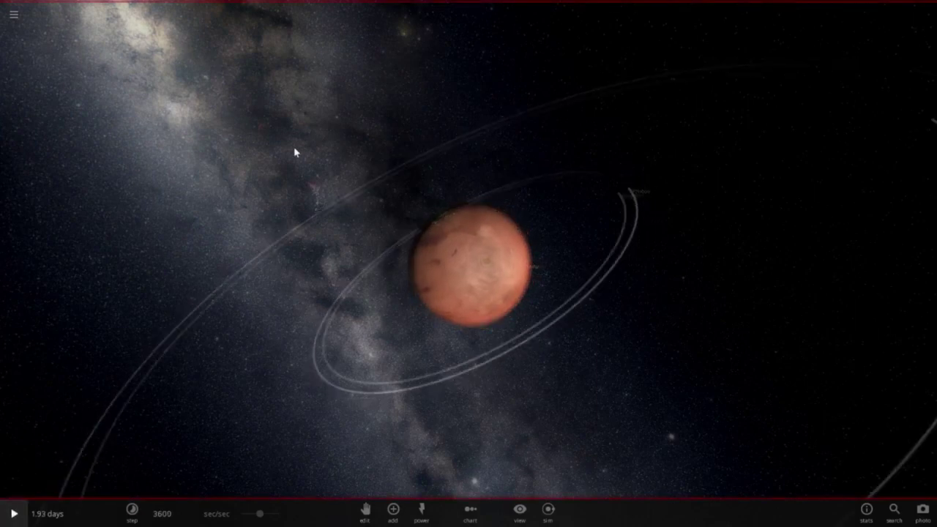
{"action": "left_click", "coordinate": [470, 256]}
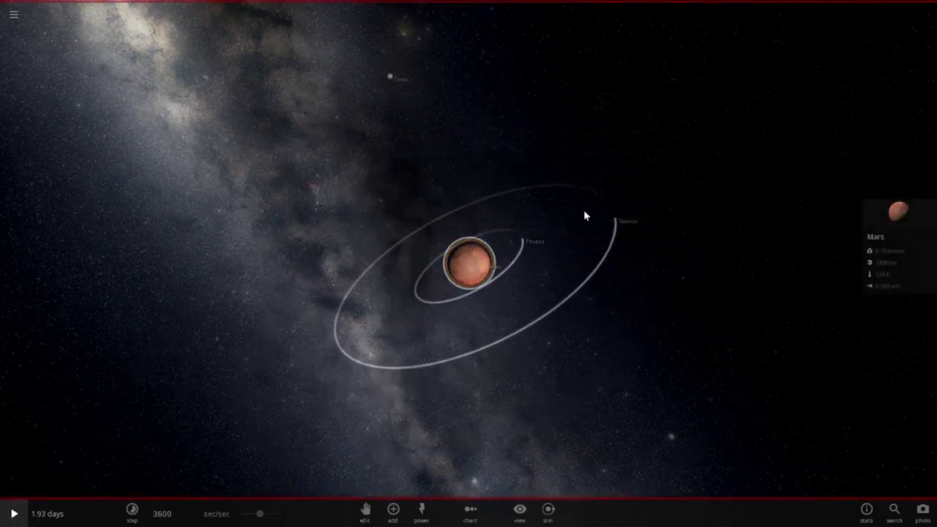
{"action": "left_click", "coordinate": [890, 241]}
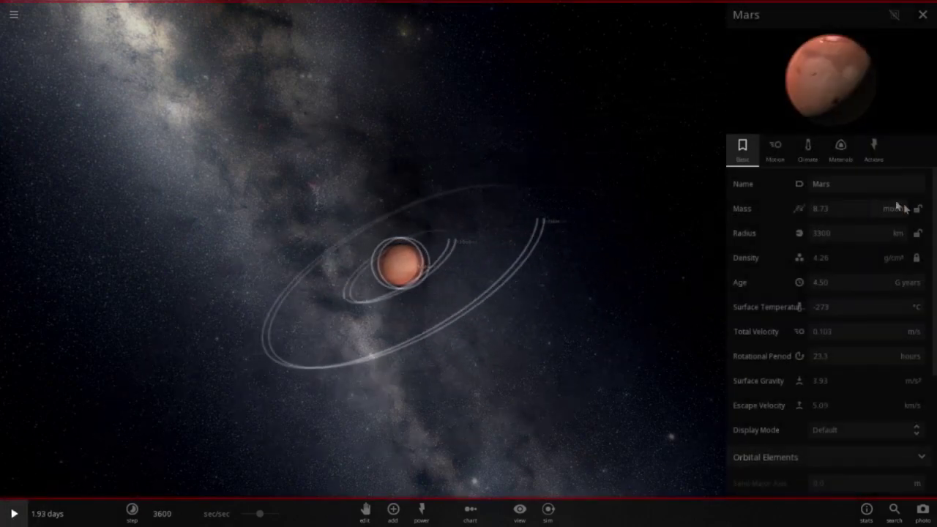
{"action": "left_click", "coordinate": [841, 150]}
{"action": "scroll", "coordinate": [849, 284], "scroll_direction": "down", "scroll_amount": 5}
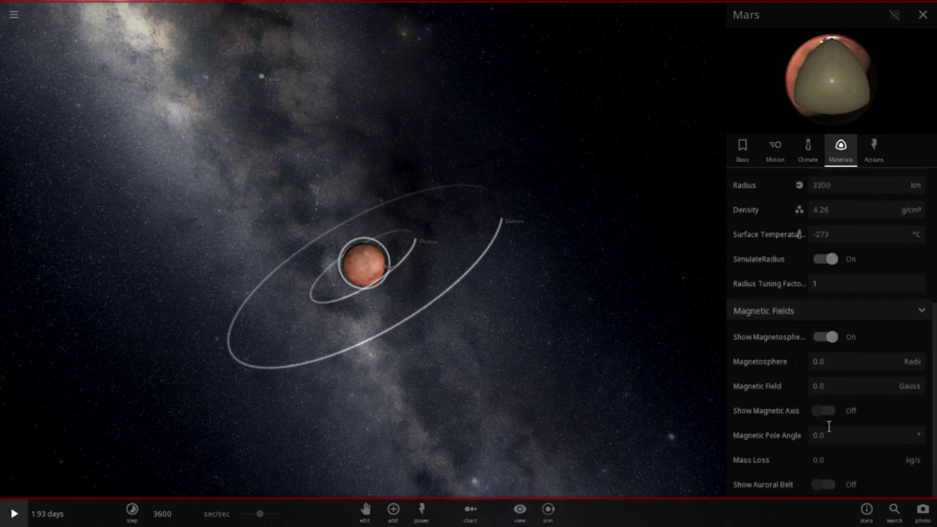
{"action": "left_click", "coordinate": [808, 156]}
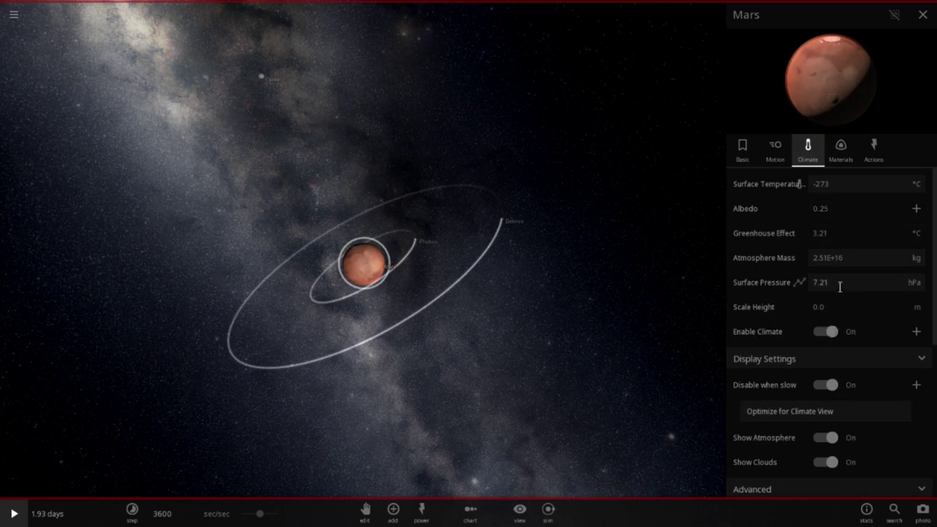
{"action": "left_click", "coordinate": [783, 150]}
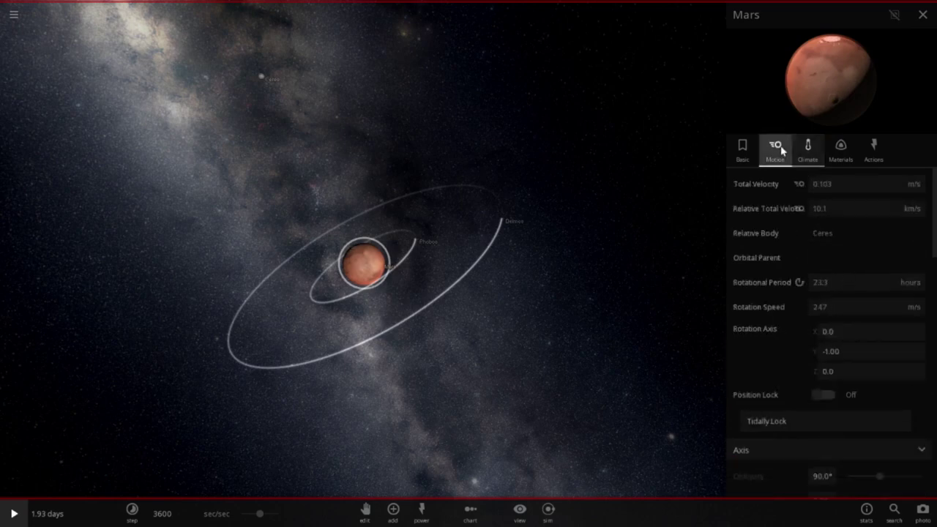
Step: Select Ceres, open up the moon orbits, set the time step to 1:00, and focus on Mars
{"action": "left_click", "coordinate": [262, 76]}
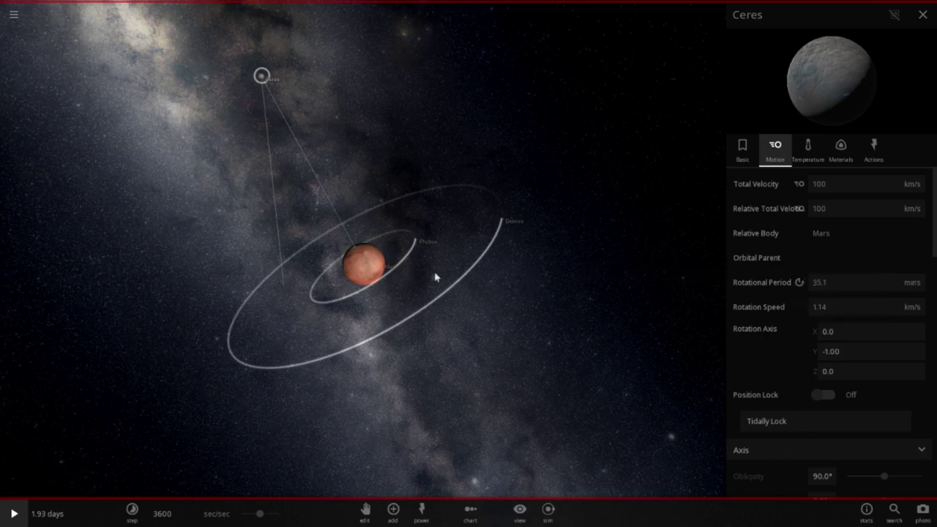
{"action": "left_click_drag", "start_coordinate": [286, 275], "coordinate": [362, 270]}
{"action": "left_click_drag", "start_coordinate": [174, 513], "coordinate": [147, 510]}
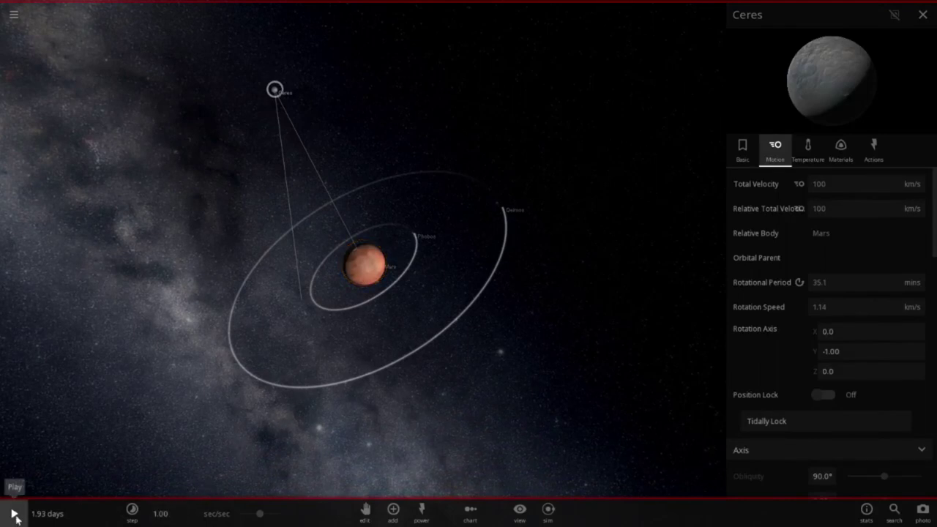
{"action": "double_click", "coordinate": [393, 276]}
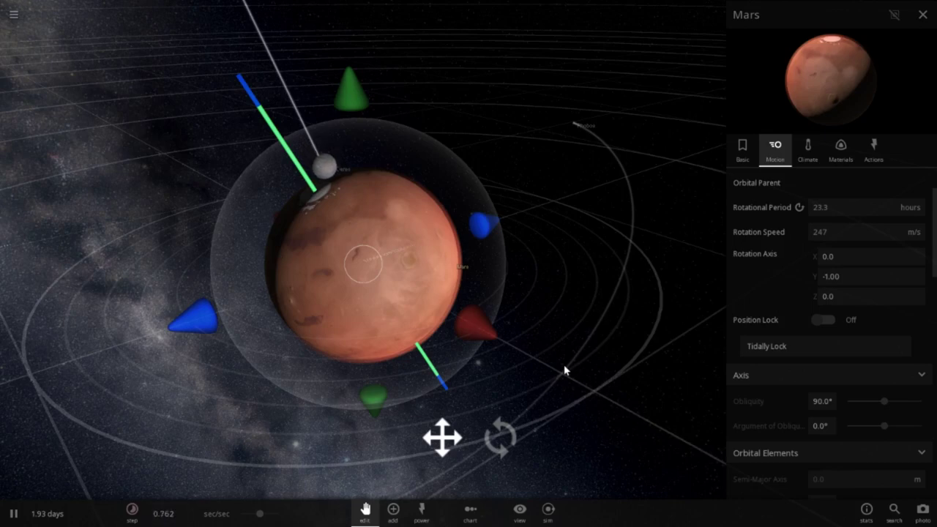
Step: Review Mars's motion: 1.04-day rotational period, 231 m/s rotation speed, 90° obliquity
{"action": "scroll", "coordinate": [595, 336], "scroll_direction": "up", "scroll_amount": 5}
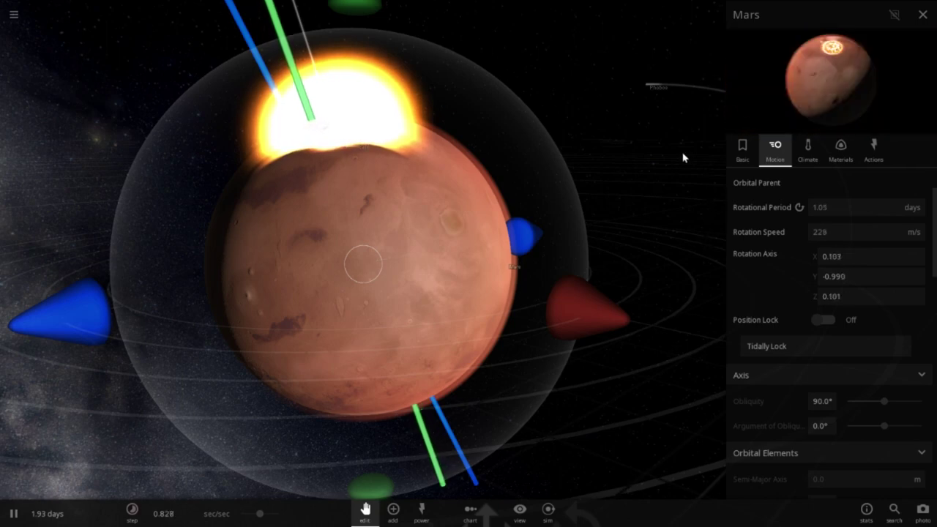
{"action": "scroll", "coordinate": [627, 139], "scroll_direction": "down", "scroll_amount": 3}
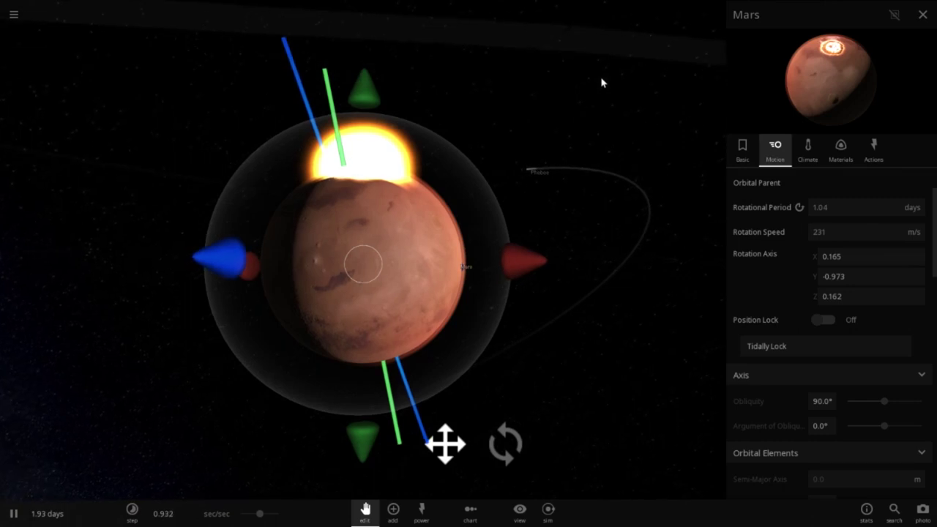
{"action": "scroll", "coordinate": [599, 87], "scroll_direction": "up", "scroll_amount": 3}
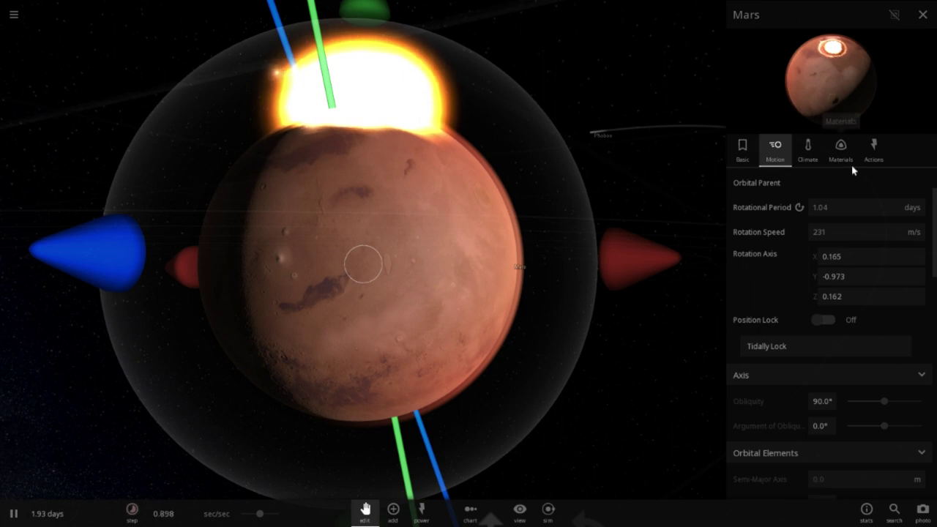
{"action": "left_click", "coordinate": [810, 152]}
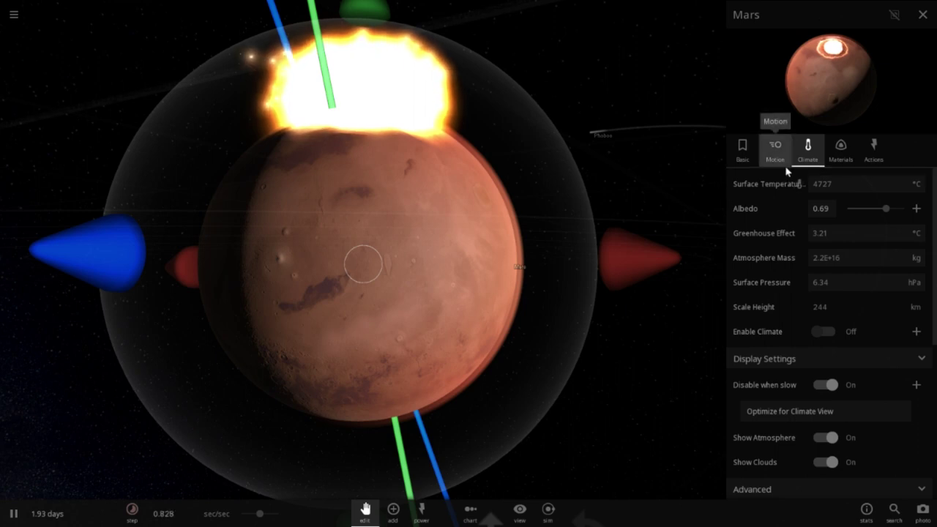
{"action": "left_click", "coordinate": [742, 151]}
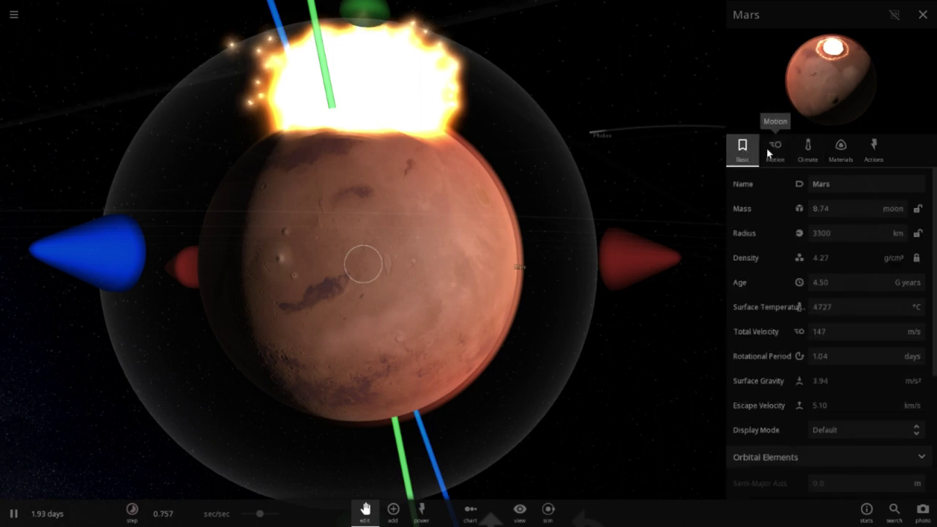
{"action": "left_click", "coordinate": [773, 150]}
{"action": "scroll", "coordinate": [814, 365], "scroll_direction": "down", "scroll_amount": 5}
{"action": "scroll", "coordinate": [809, 363], "scroll_direction": "down", "scroll_amount": 3}
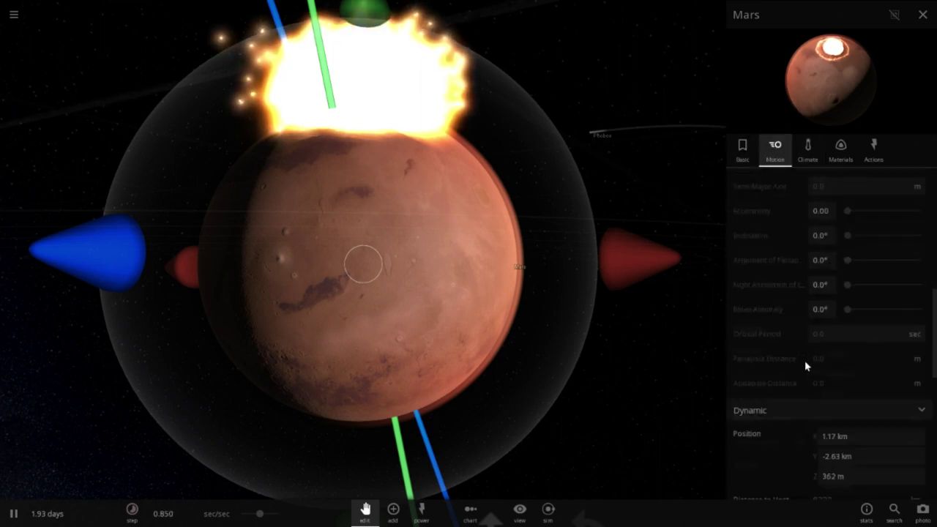
{"action": "scroll", "coordinate": [803, 361], "scroll_direction": "up", "scroll_amount": 8}
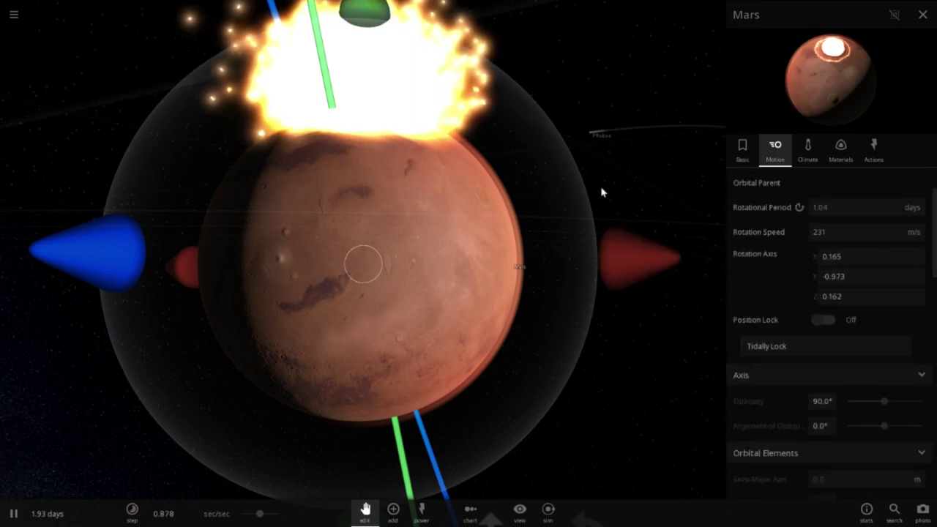
{"action": "scroll", "coordinate": [625, 185], "scroll_direction": "down", "scroll_amount": 3}
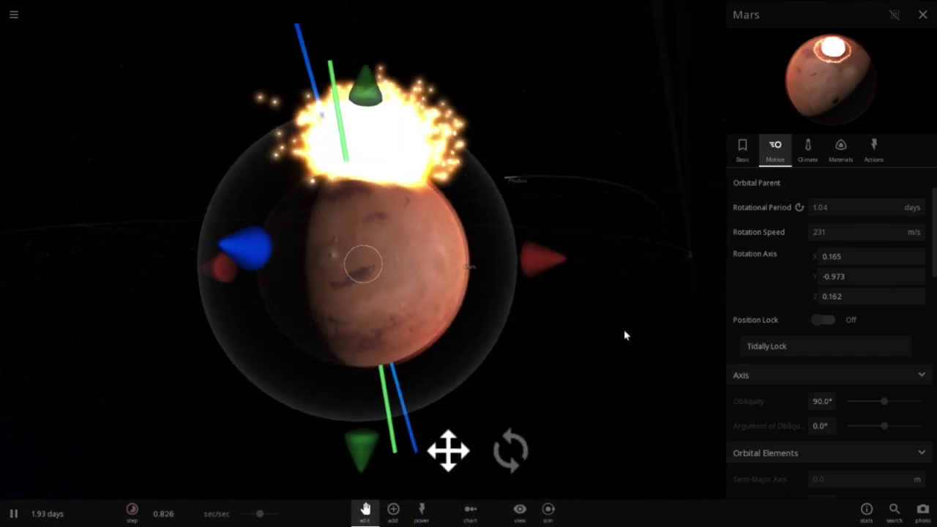
Step: Orbit around the struck Mars, rechecking its 4727 °C climate and its motion properties
{"action": "left_click_drag", "start_coordinate": [627, 331], "coordinate": [508, 356]}
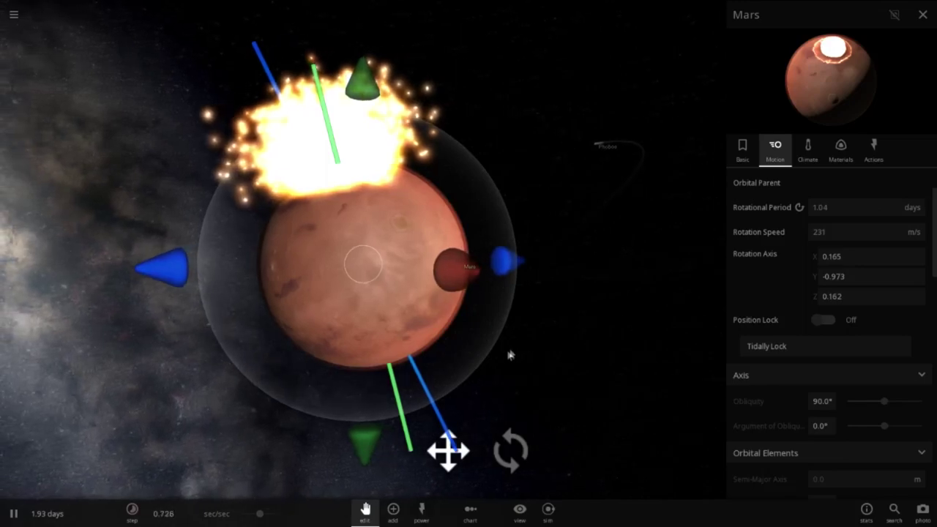
{"action": "left_click", "coordinate": [807, 150]}
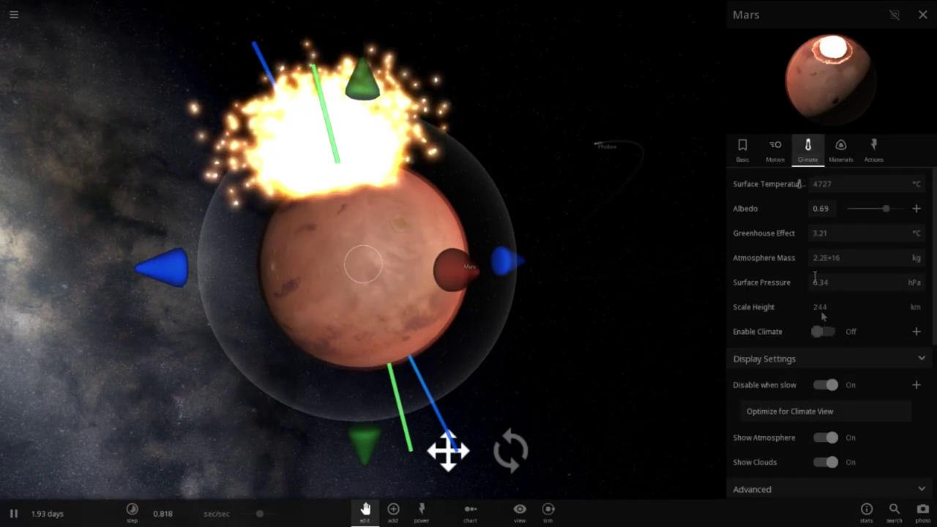
{"action": "left_click", "coordinate": [775, 151]}
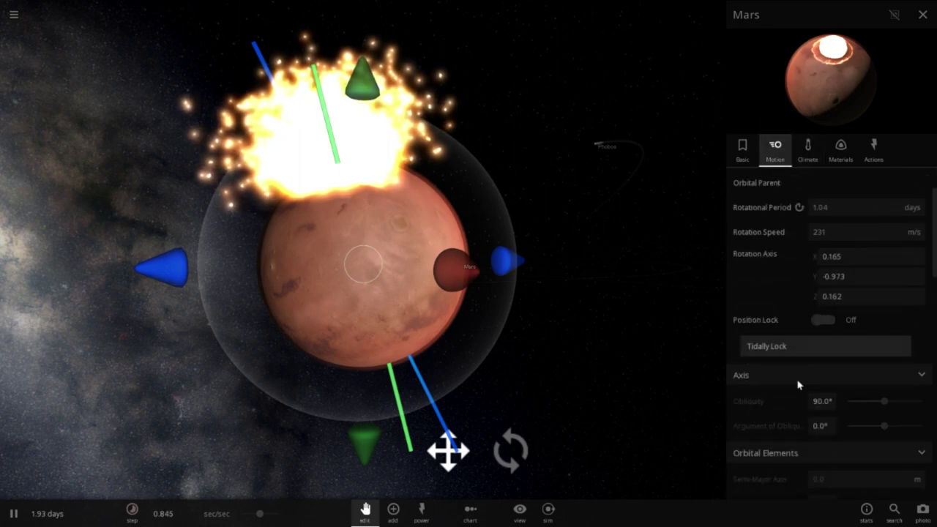
{"action": "scroll", "coordinate": [861, 359], "scroll_direction": "down", "scroll_amount": 1}
{"action": "scroll", "coordinate": [859, 359], "scroll_direction": "down", "scroll_amount": 1}
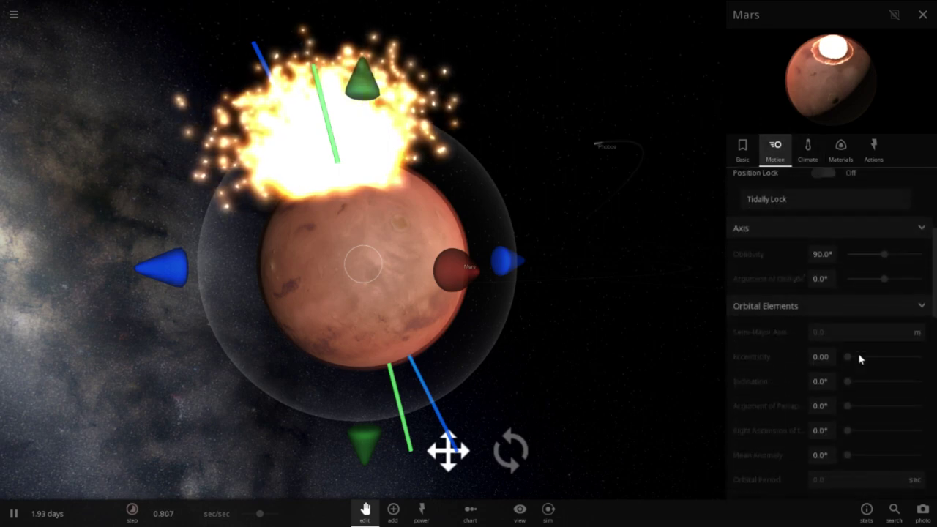
{"action": "scroll", "coordinate": [858, 355], "scroll_direction": "up", "scroll_amount": 3}
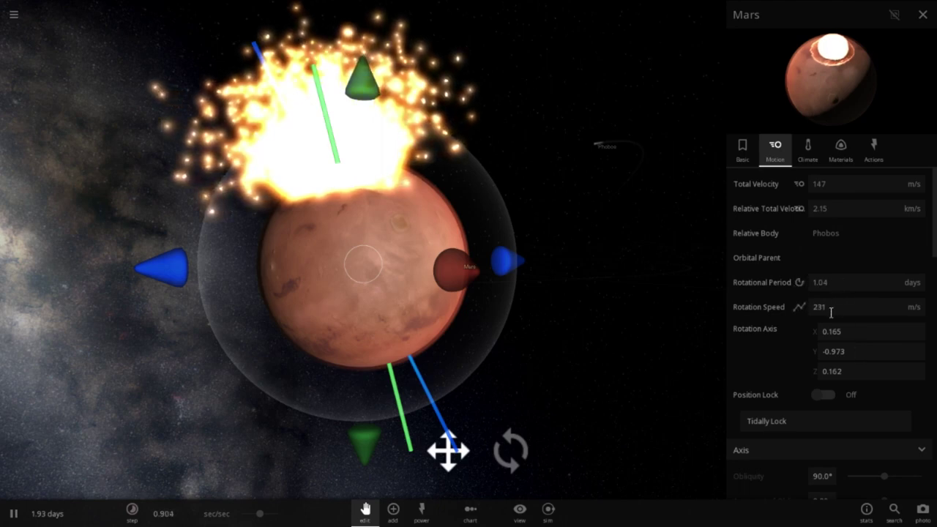
{"action": "left_click_drag", "start_coordinate": [580, 343], "coordinate": [637, 352]}
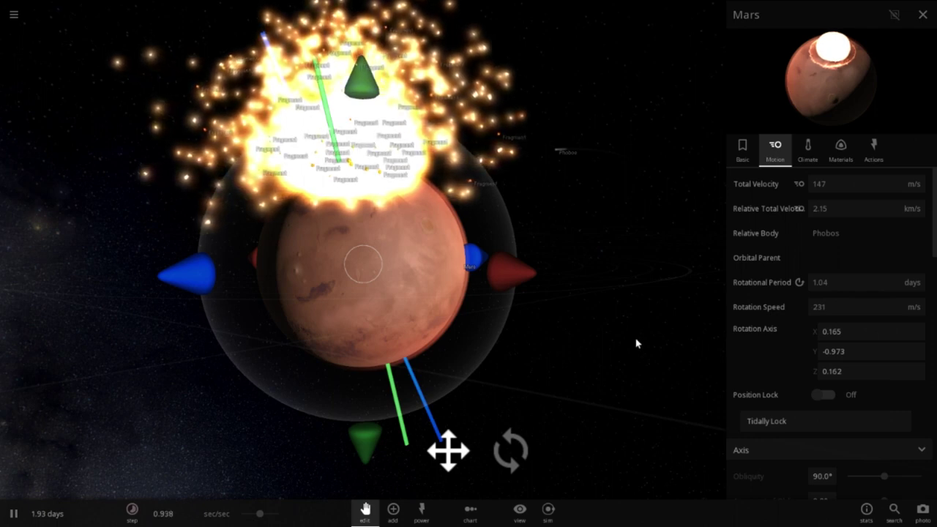
{"action": "left_click", "coordinate": [838, 150]}
Step: Compare Mars's climate and motion tabs: 147 m/s relative to Phobos, 231 m/s rotation speed
{"action": "scroll", "coordinate": [852, 309], "scroll_direction": "down", "scroll_amount": 3}
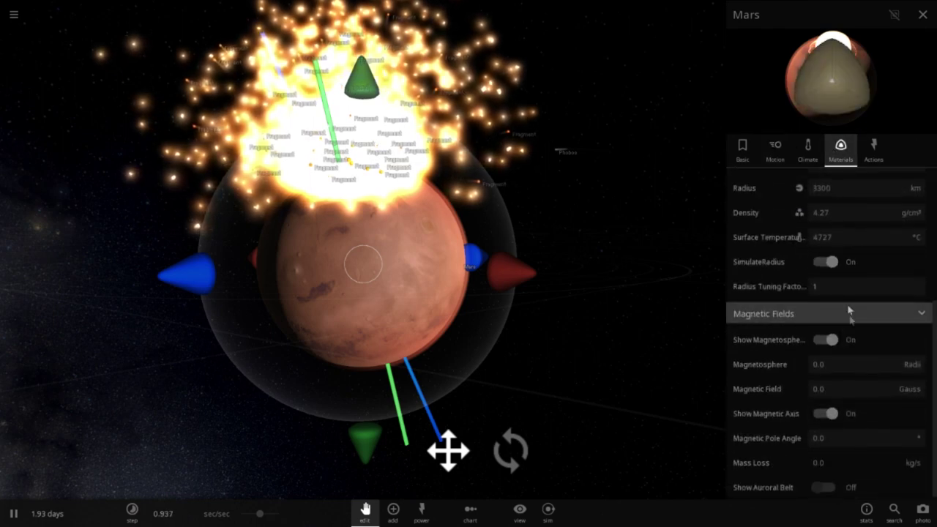
{"action": "left_click", "coordinate": [807, 150]}
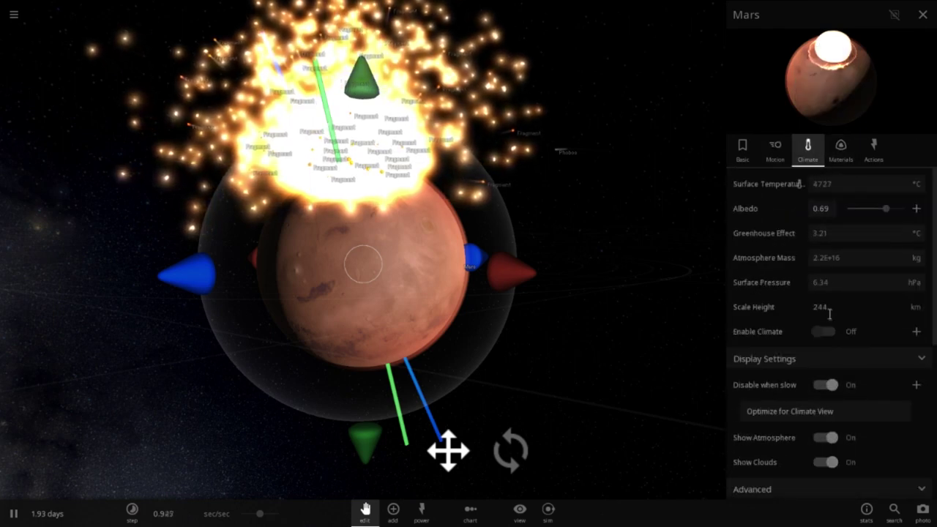
{"action": "left_click", "coordinate": [775, 150]}
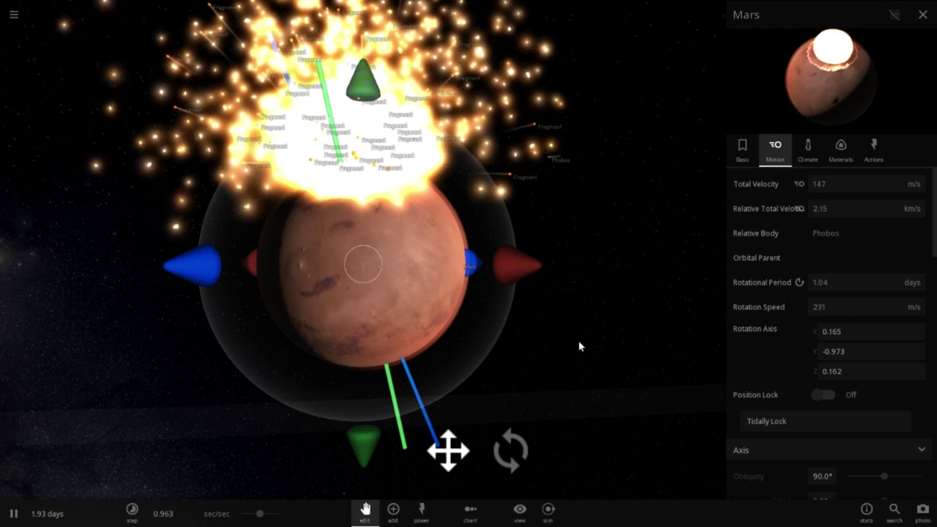
{"action": "left_click", "coordinate": [810, 157]}
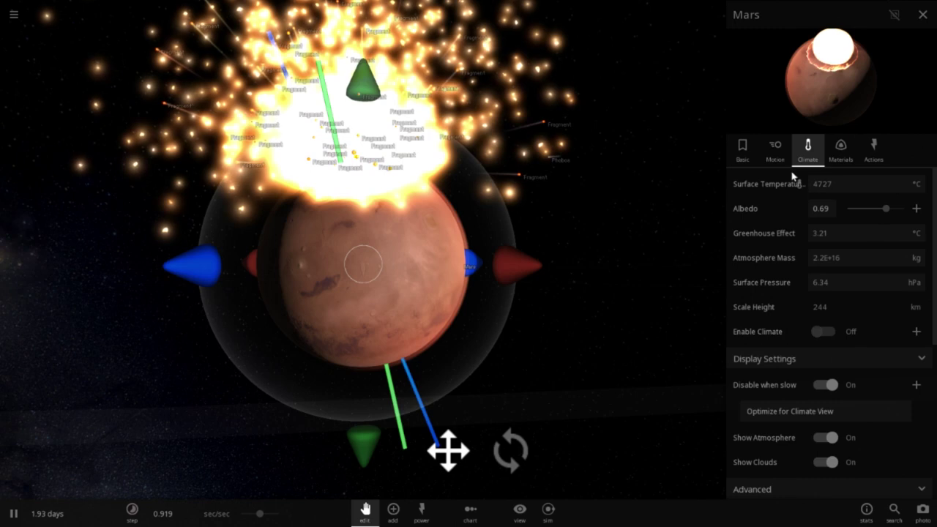
{"action": "left_click", "coordinate": [776, 151]}
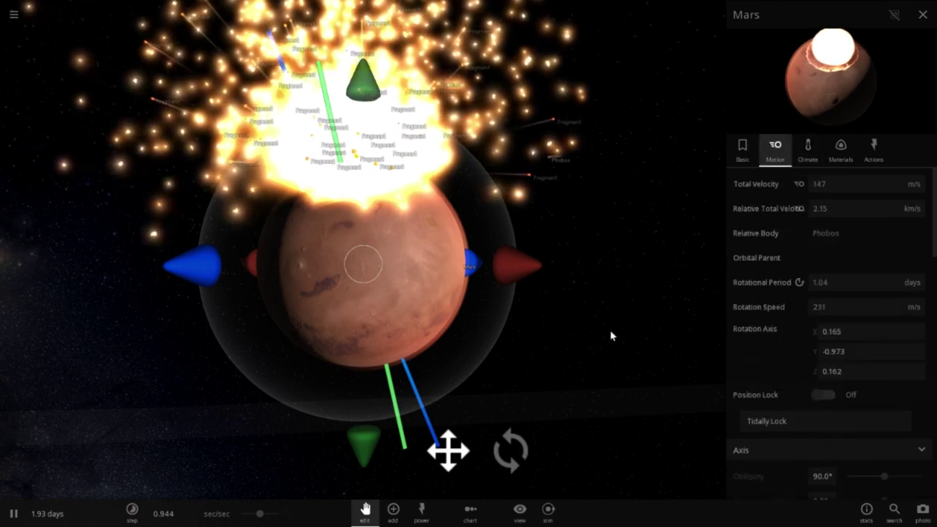
{"action": "scroll", "coordinate": [612, 337], "scroll_direction": "down", "scroll_amount": 3}
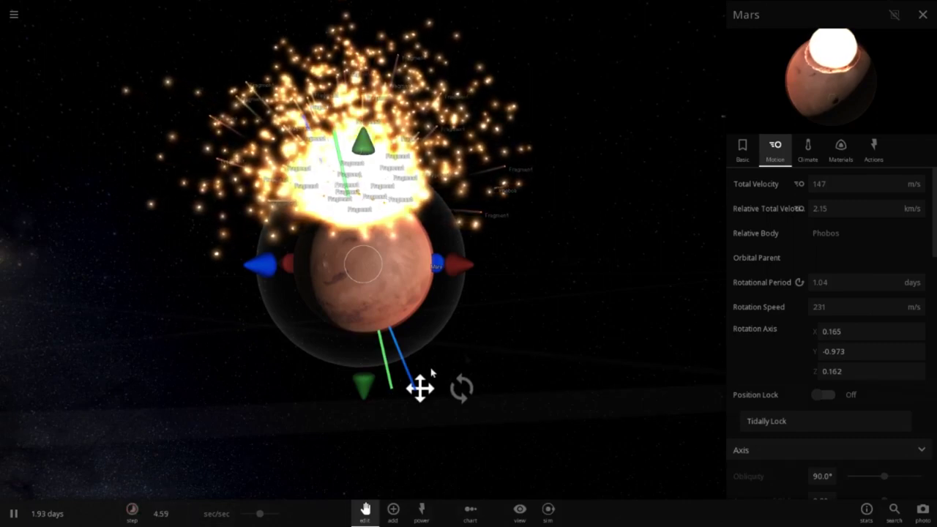
{"action": "scroll", "coordinate": [526, 342], "scroll_direction": "up", "scroll_amount": 3}
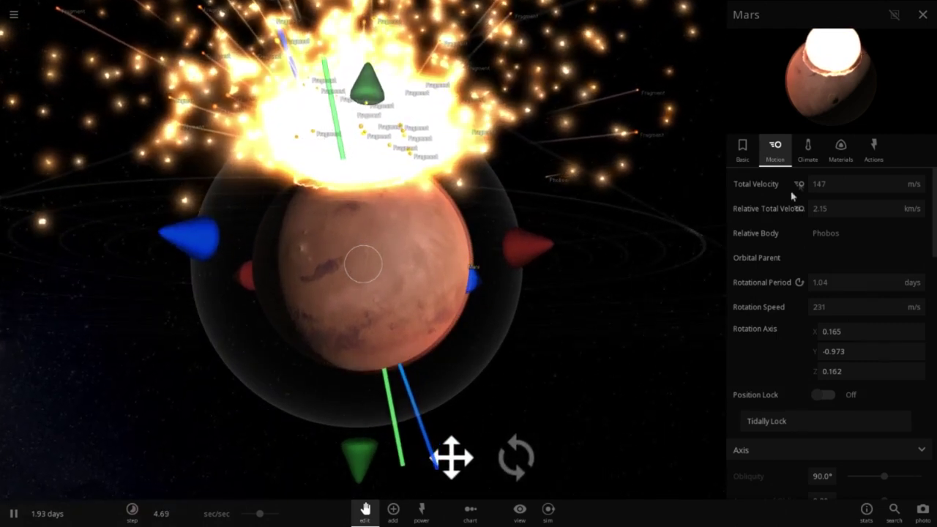
{"action": "left_click", "coordinate": [809, 150]}
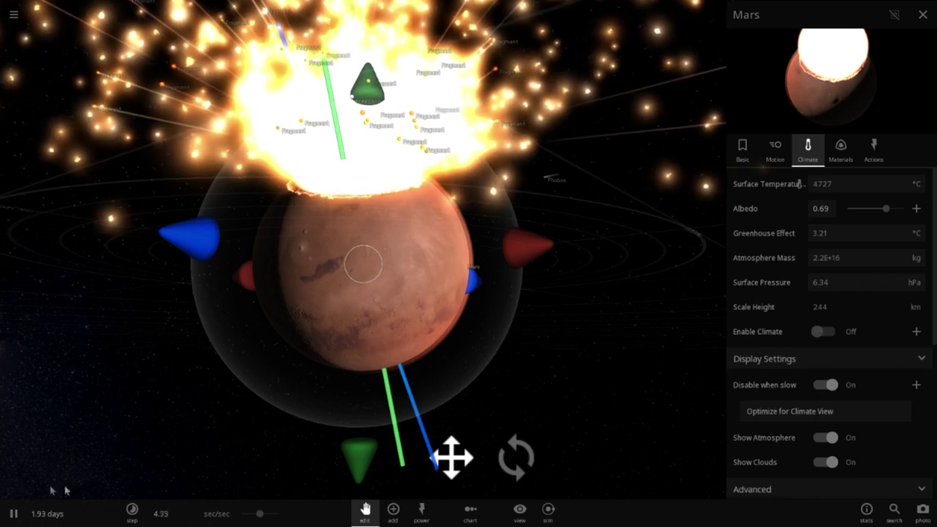
Step: Pause, toggle Mars's climate simulation on and back off, and hide the move/rotate handles
{"action": "left_click", "coordinate": [14, 515]}
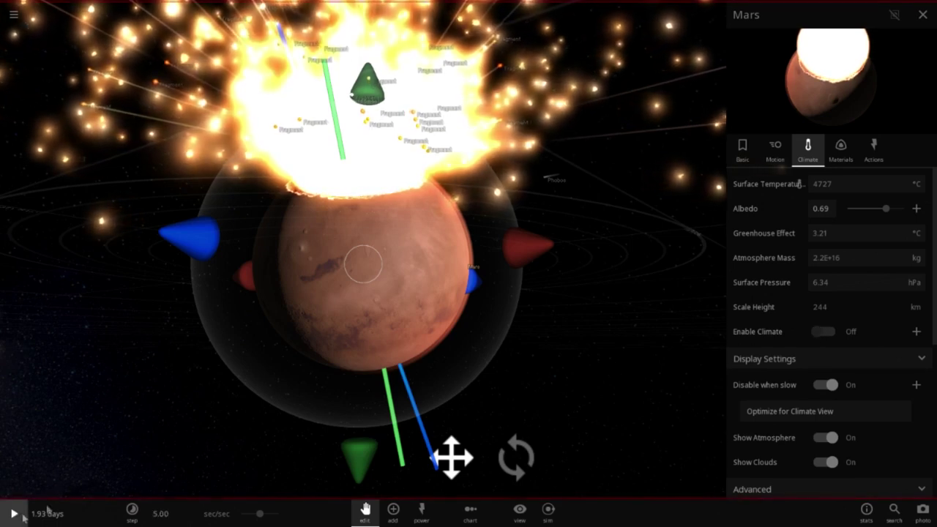
{"action": "left_click", "coordinate": [824, 334]}
{"action": "left_click", "coordinate": [822, 333]}
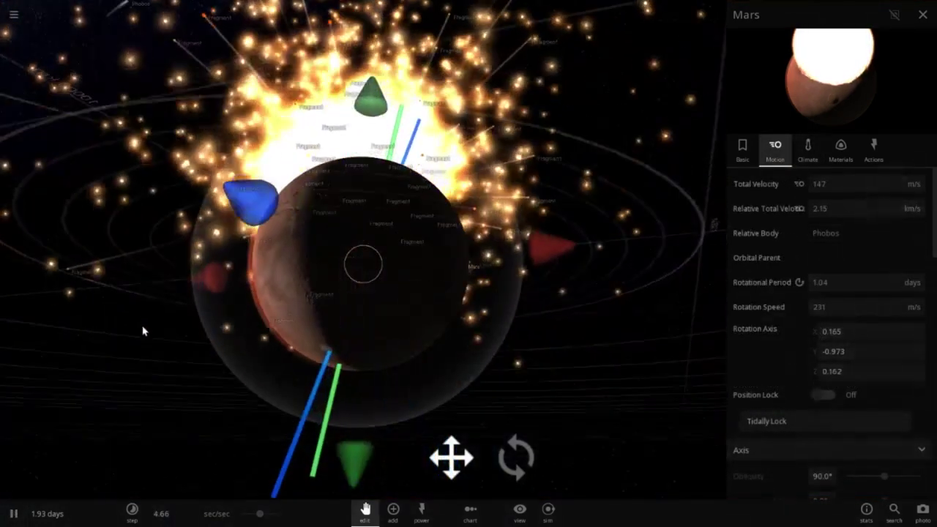
{"action": "left_click", "coordinate": [366, 508]}
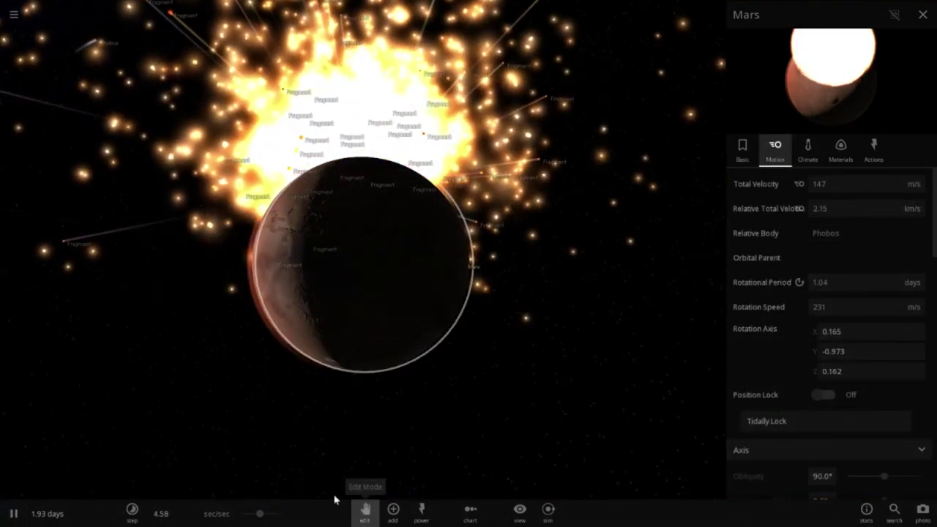
Step: Pause and check Mars's climate and motion tabs, rotating the view slightly
{"action": "left_click", "coordinate": [14, 514]}
{"action": "left_click", "coordinate": [810, 148]}
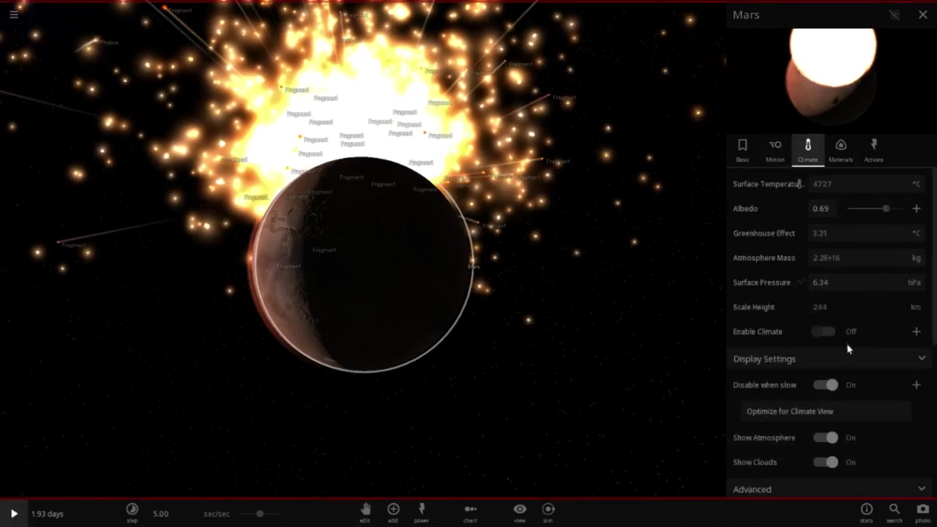
{"action": "left_click", "coordinate": [776, 150]}
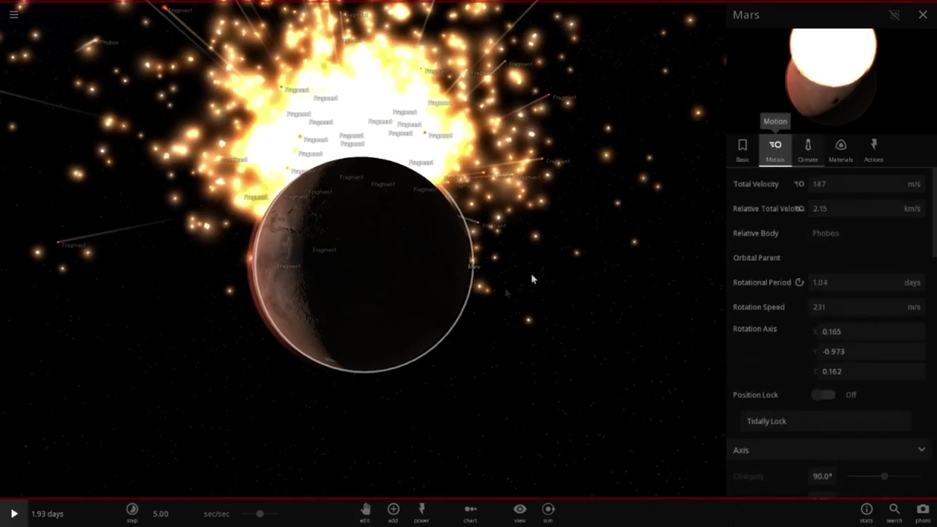
{"action": "left_click_drag", "start_coordinate": [210, 370], "coordinate": [519, 354]}
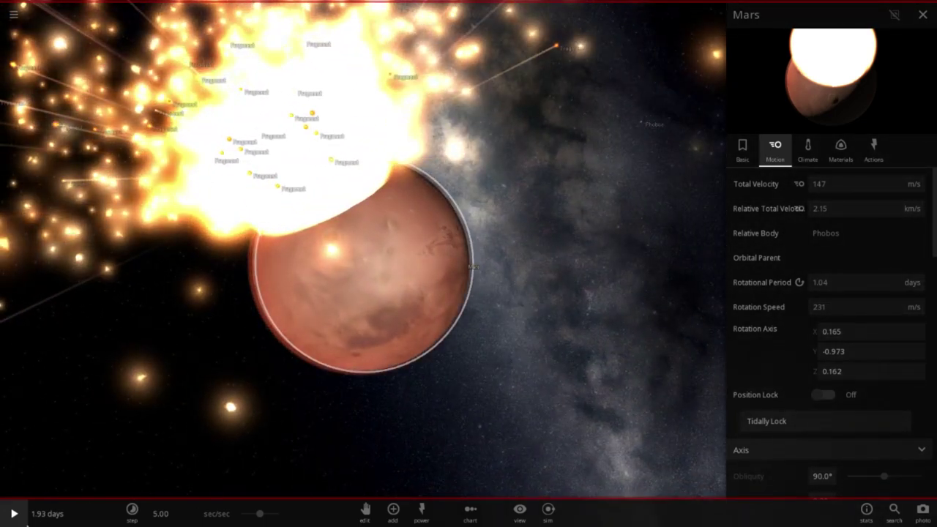
Step: Resume and orbit the white-hot Mars as it heats to 4727 °C around 2.92 days
{"action": "left_click", "coordinate": [14, 514]}
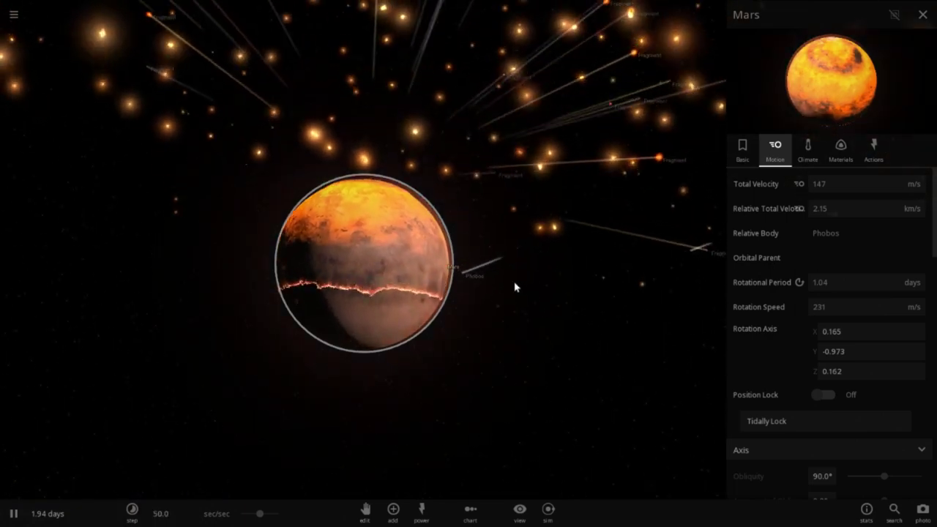
{"action": "scroll", "coordinate": [515, 287], "scroll_direction": "up", "scroll_amount": 3}
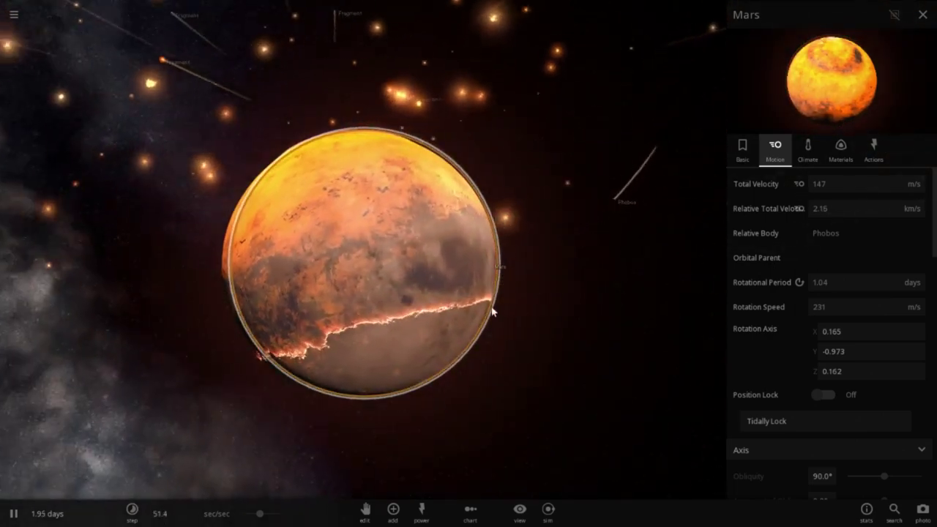
{"action": "left_click_drag", "start_coordinate": [523, 279], "coordinate": [566, 220]}
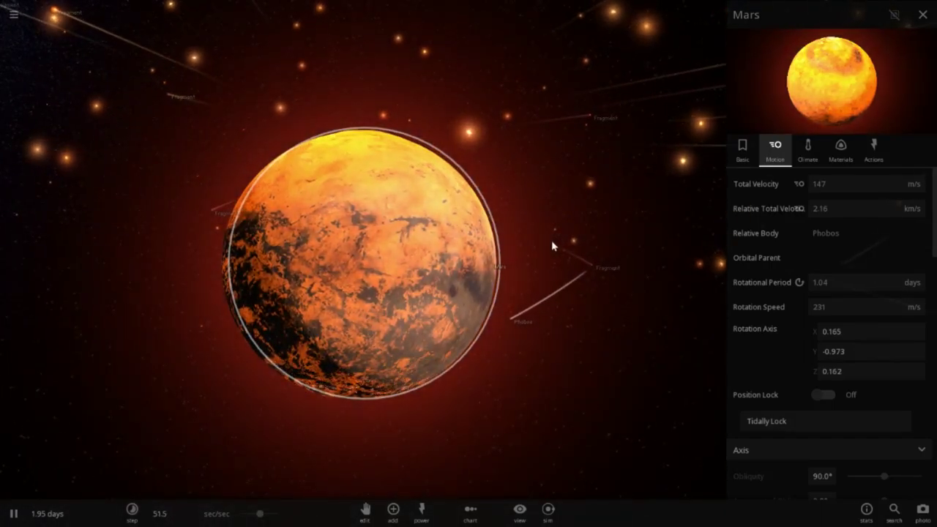
{"action": "left_click_drag", "start_coordinate": [551, 241], "coordinate": [502, 316]}
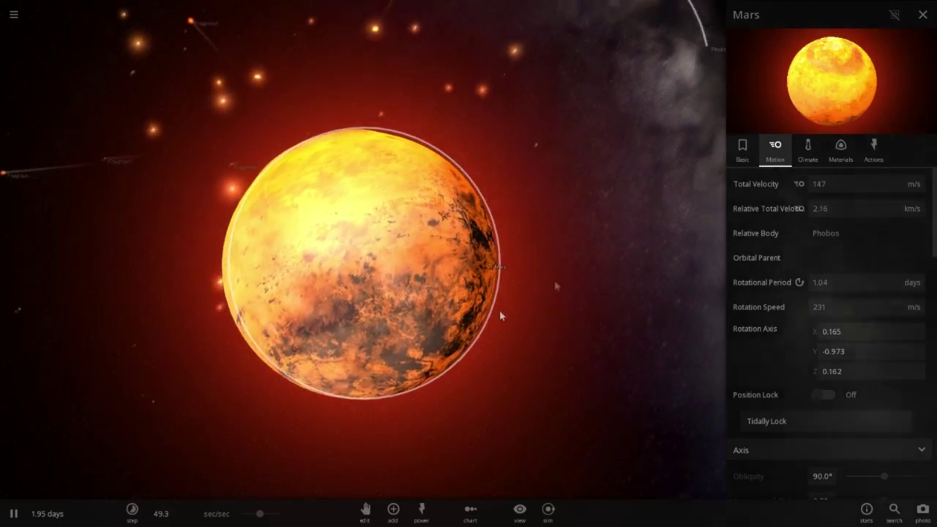
{"action": "left_click", "coordinate": [807, 150]}
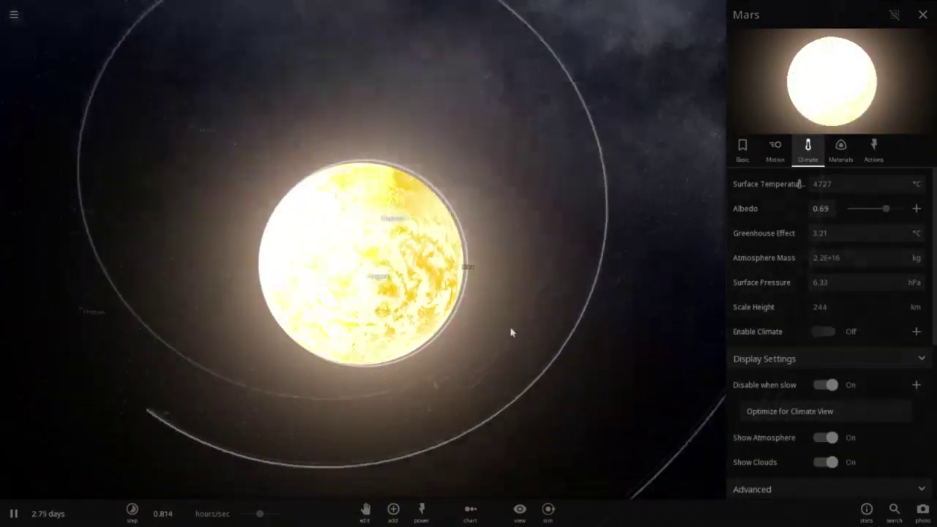
Step: Pause at 2.98 days, then reload a fresh Mars simulation and pause it
{"action": "left_click", "coordinate": [14, 514]}
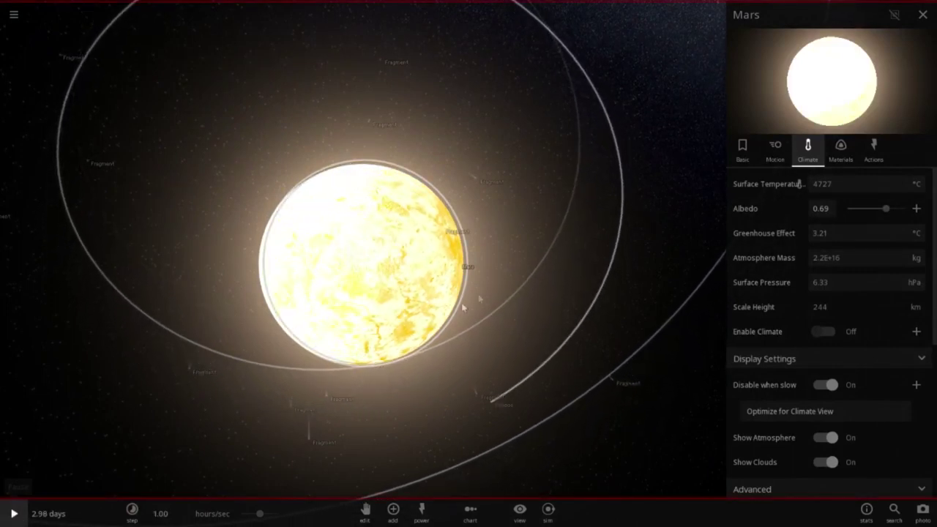
{"action": "left_click_drag", "start_coordinate": [463, 308], "coordinate": [62, 64]}
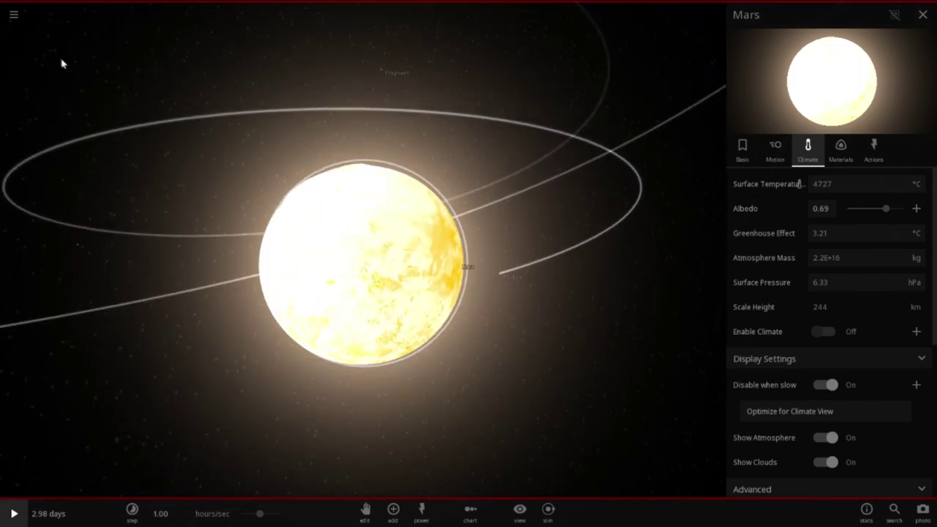
{"action": "left_click", "coordinate": [14, 15]}
{"action": "left_click", "coordinate": [34, 127]}
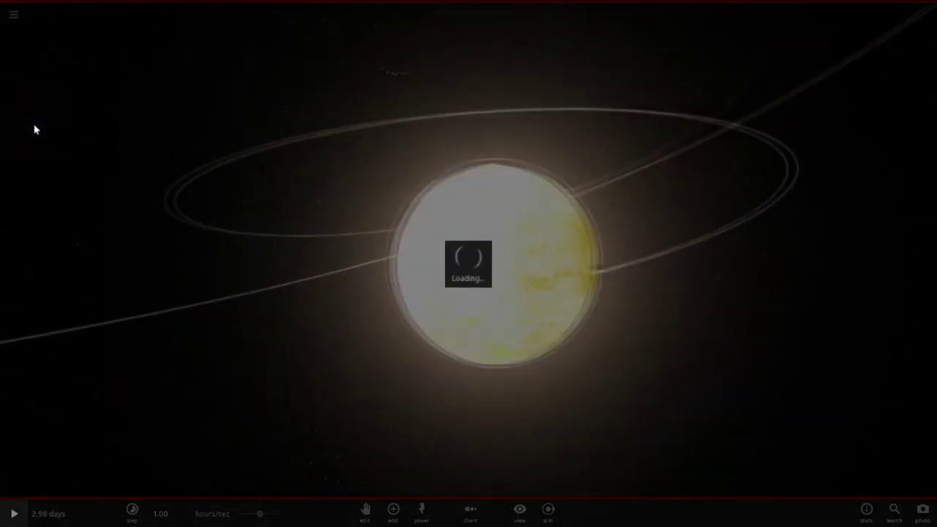
{"action": "left_click", "coordinate": [14, 514]}
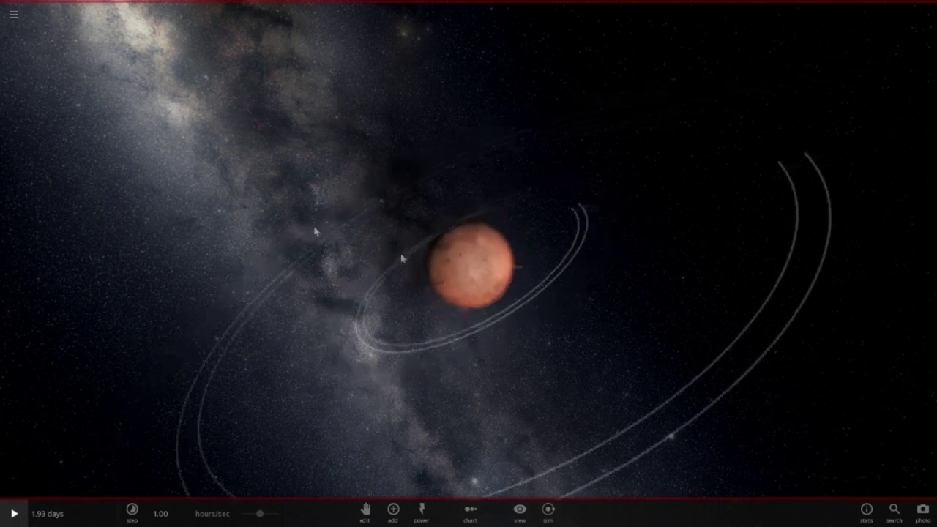
Step: Browse the unstruck Mars's climate, materials and motion properties, showing a 23.3-hour rotation
{"action": "left_click", "coordinate": [454, 277]}
{"action": "left_click", "coordinate": [881, 208]}
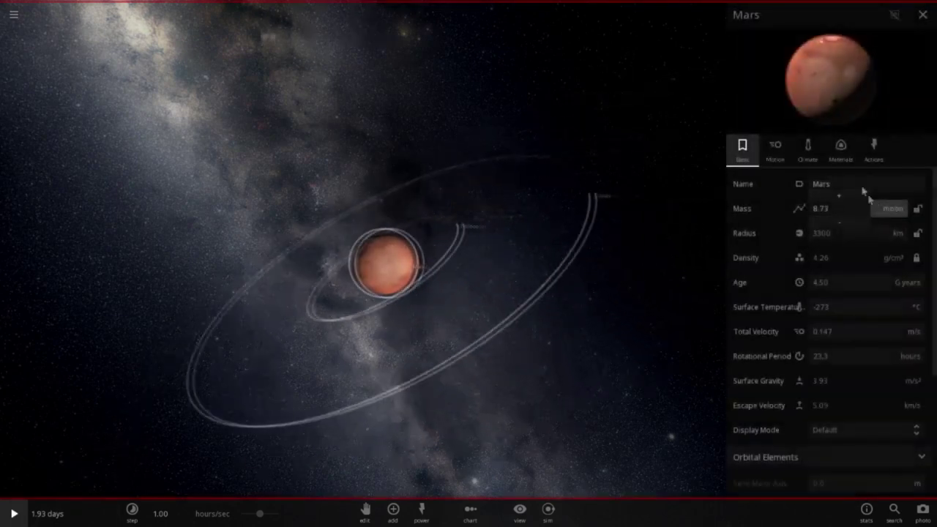
{"action": "left_click", "coordinate": [808, 148]}
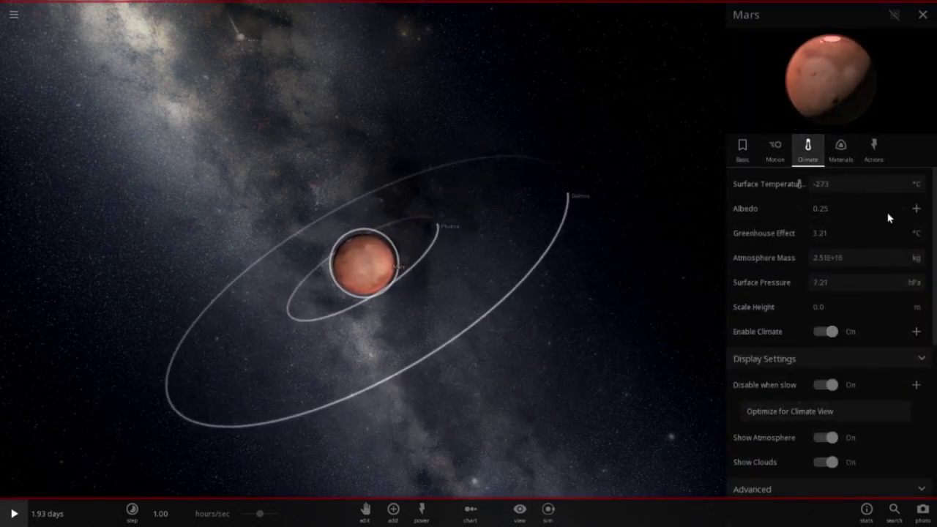
{"action": "left_click", "coordinate": [842, 150]}
{"action": "scroll", "coordinate": [871, 284], "scroll_direction": "down", "scroll_amount": 3}
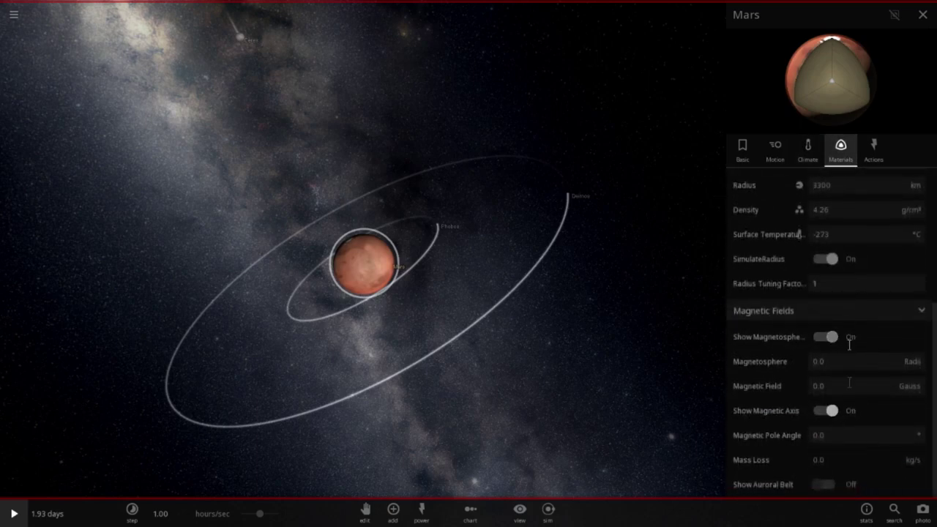
{"action": "left_click", "coordinate": [809, 149]}
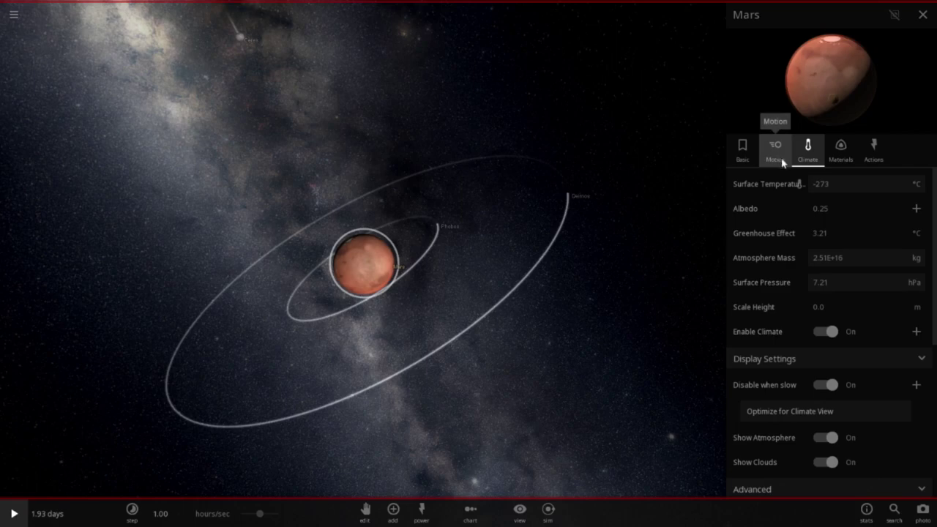
{"action": "left_click", "coordinate": [778, 152]}
{"action": "scroll", "coordinate": [640, 229], "scroll_direction": "up", "scroll_amount": 2}
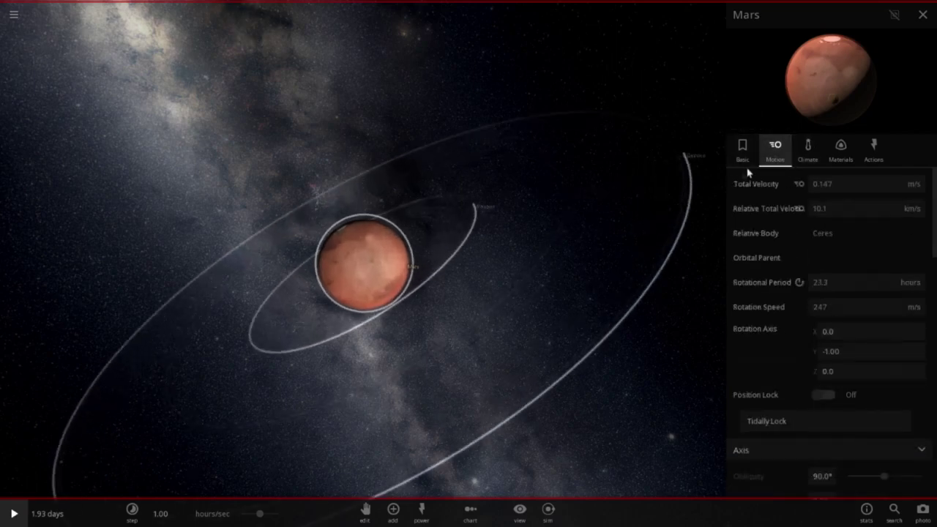
{"action": "scroll", "coordinate": [405, 184], "scroll_direction": "down", "scroll_amount": 3}
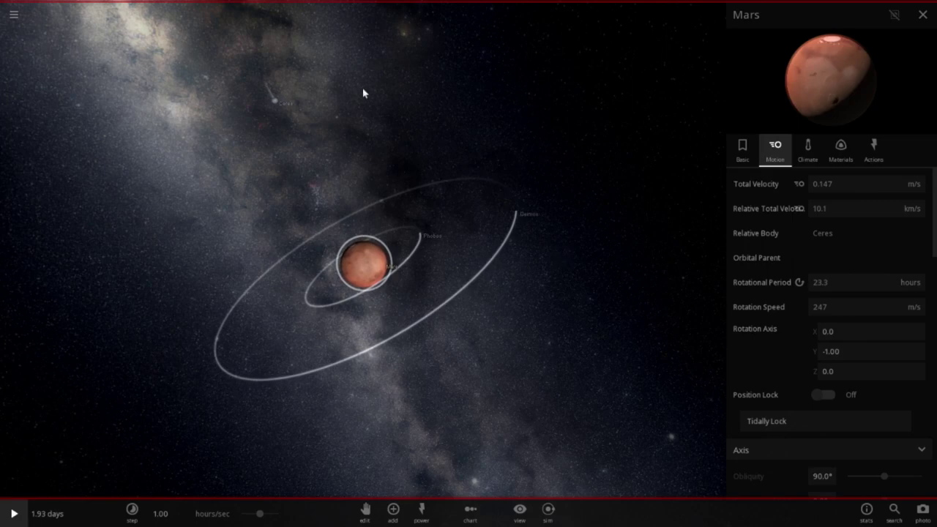
Step: Select Ceres and set its total velocity to 1000 km/s
{"action": "left_click", "coordinate": [276, 102]}
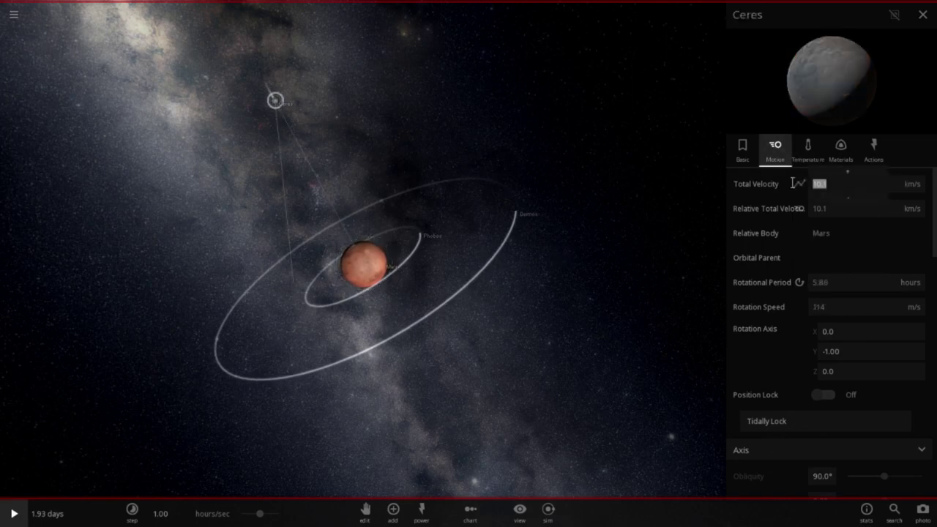
{"action": "type", "text": "1000"}
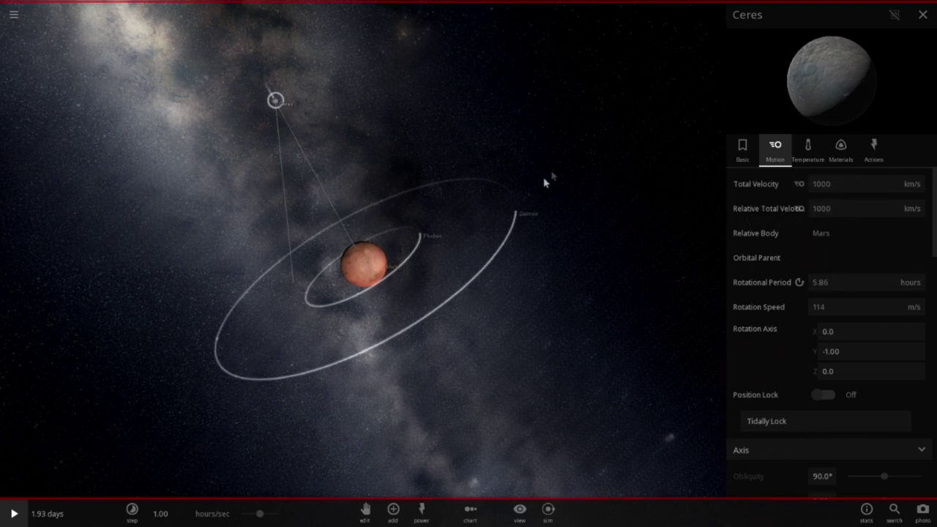
{"action": "scroll", "coordinate": [550, 172], "scroll_direction": "up", "scroll_amount": 3}
{"action": "scroll", "coordinate": [547, 166], "scroll_direction": "down", "scroll_amount": 3}
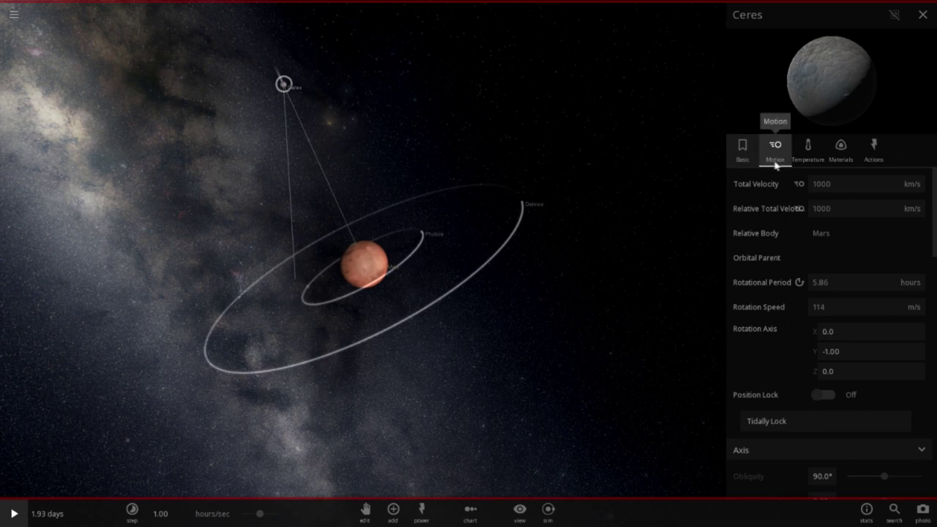
{"action": "left_click", "coordinate": [802, 165]}
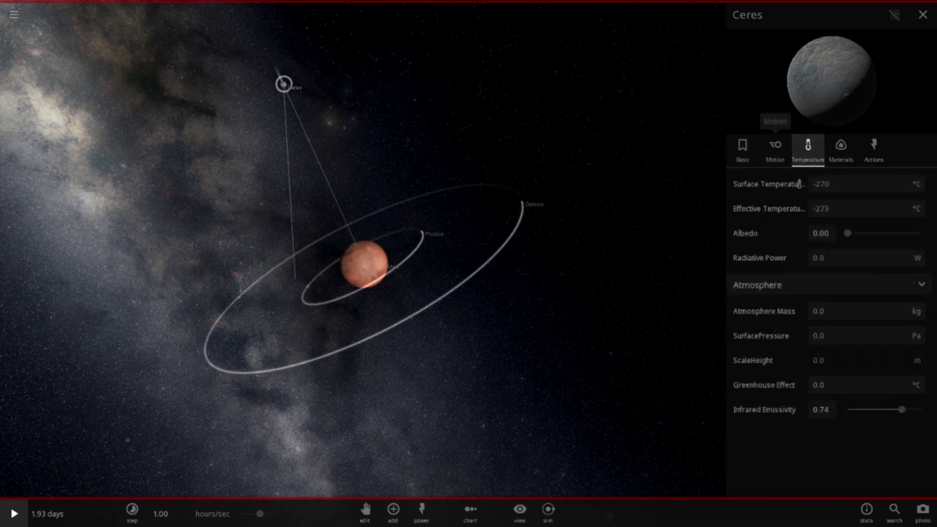
Step: Run at seconds per second and zoom in to watch Ceres strike Mars in a fireball
{"action": "left_click", "coordinate": [212, 515]}
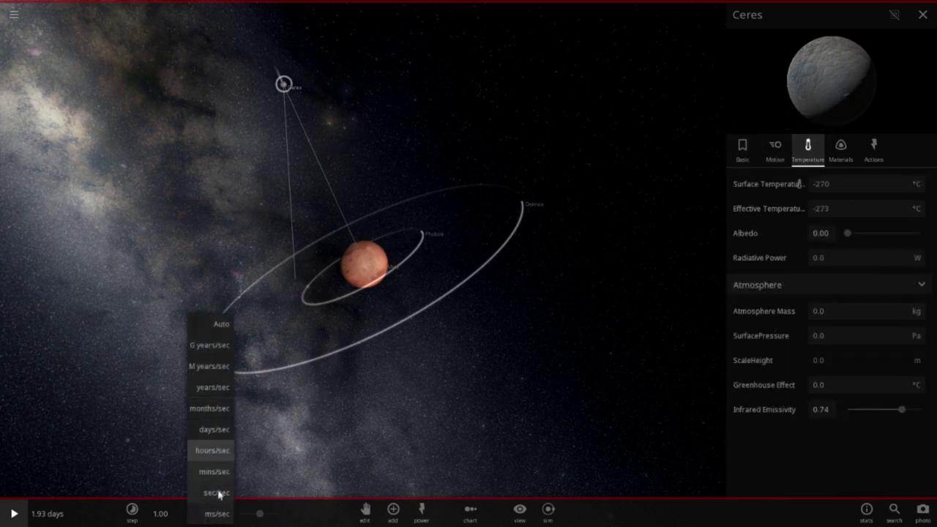
{"action": "left_click", "coordinate": [219, 475]}
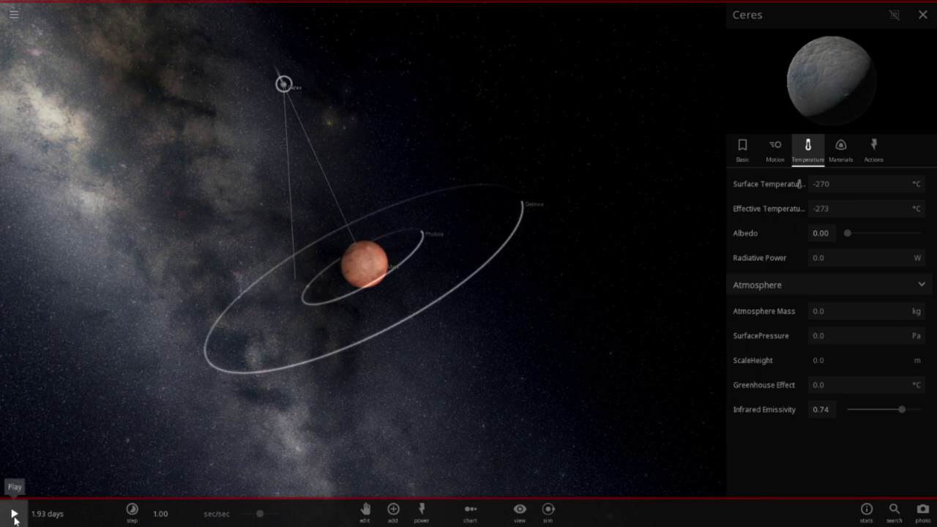
{"action": "left_click", "coordinate": [14, 517]}
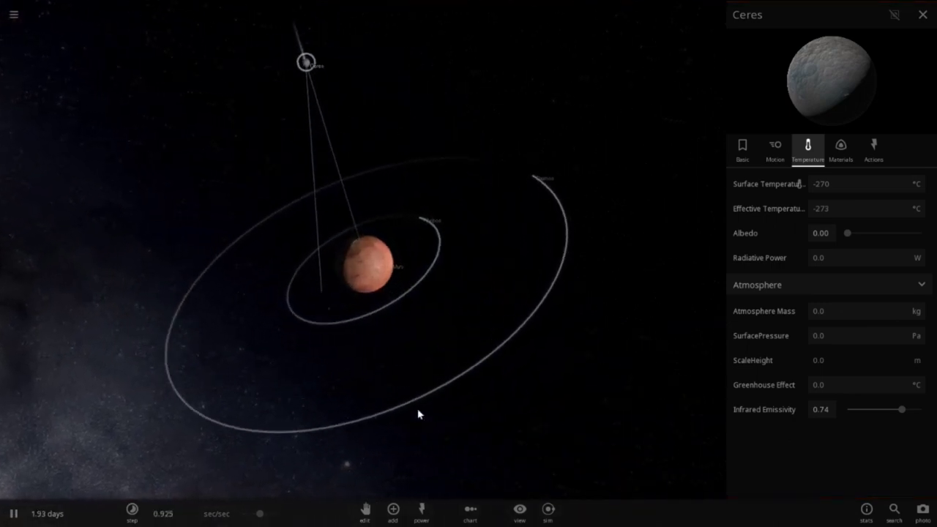
{"action": "scroll", "coordinate": [418, 415], "scroll_direction": "up", "scroll_amount": 5}
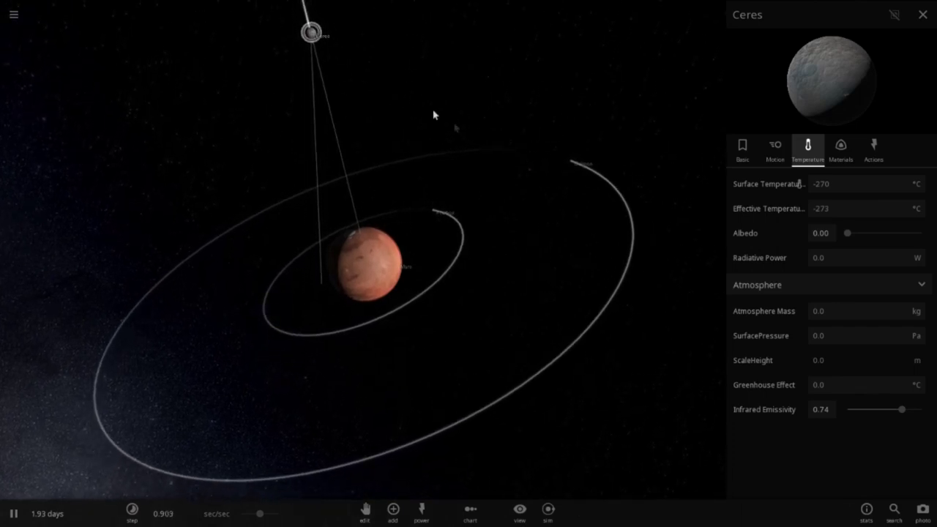
{"action": "left_click", "coordinate": [744, 150]}
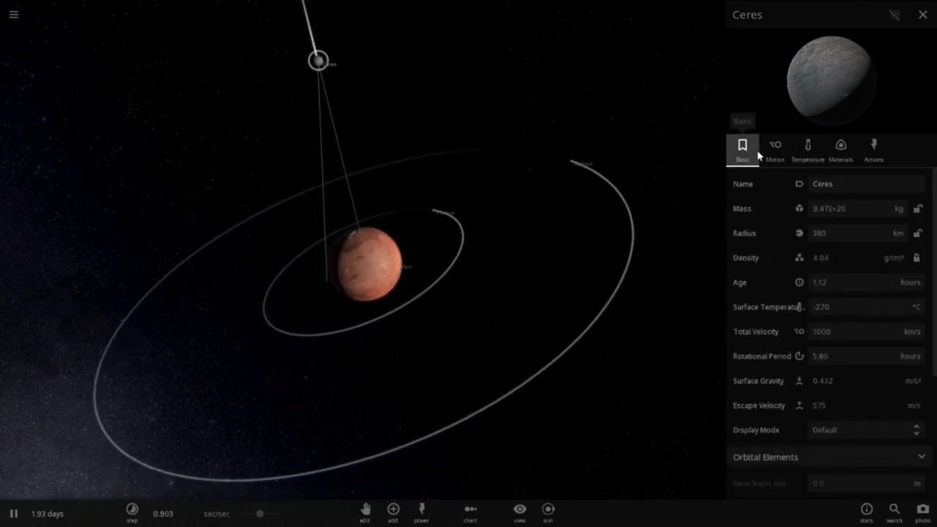
{"action": "left_click", "coordinate": [770, 151]}
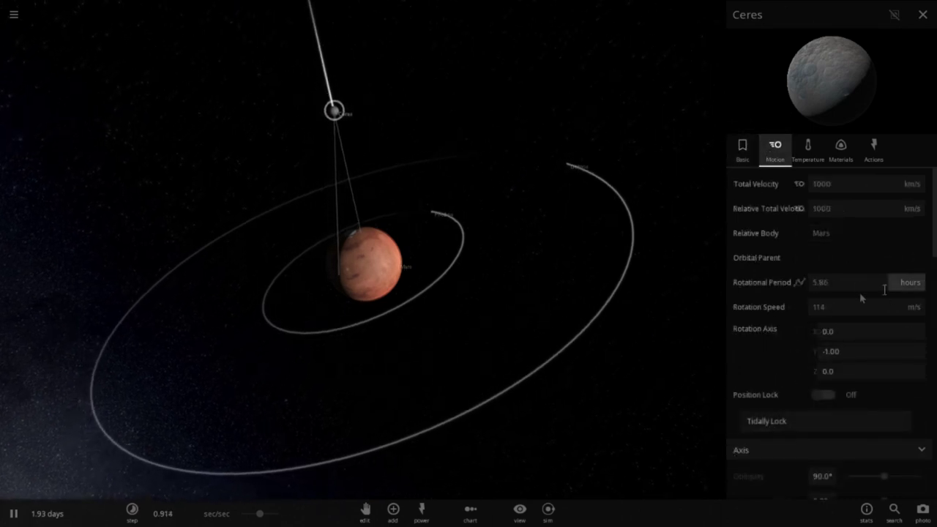
{"action": "scroll", "coordinate": [425, 299], "scroll_direction": "up", "scroll_amount": 3}
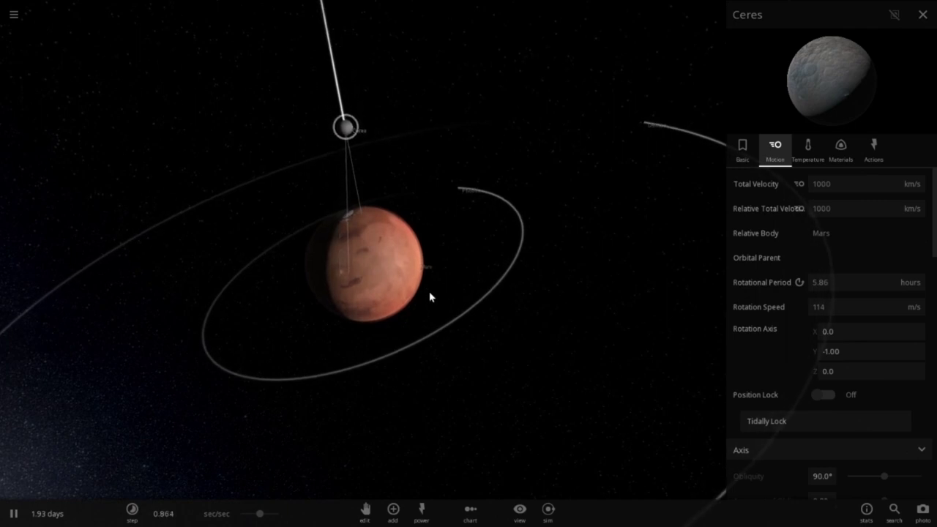
{"action": "left_click_drag", "start_coordinate": [435, 314], "coordinate": [437, 293]}
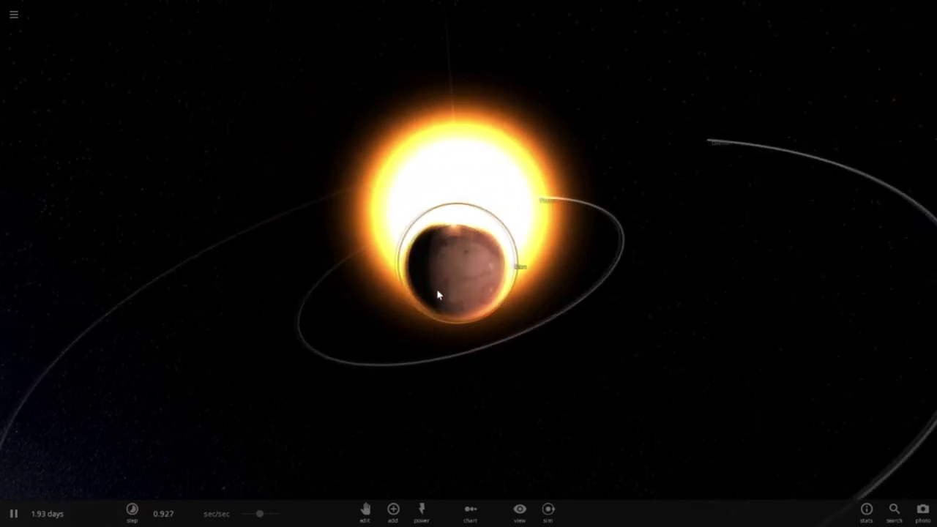
Step: Check post-impact Mars's 4727 °C surface and 1.03E+27 lightspeed rotation, then enable Edit handles
{"action": "left_click", "coordinate": [489, 269]}
{"action": "left_click", "coordinate": [889, 215]}
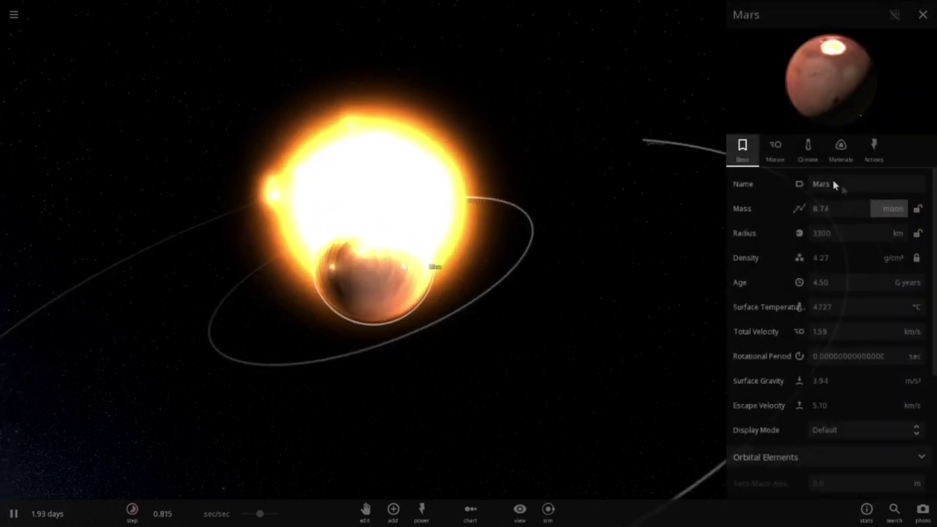
{"action": "left_click", "coordinate": [808, 146]}
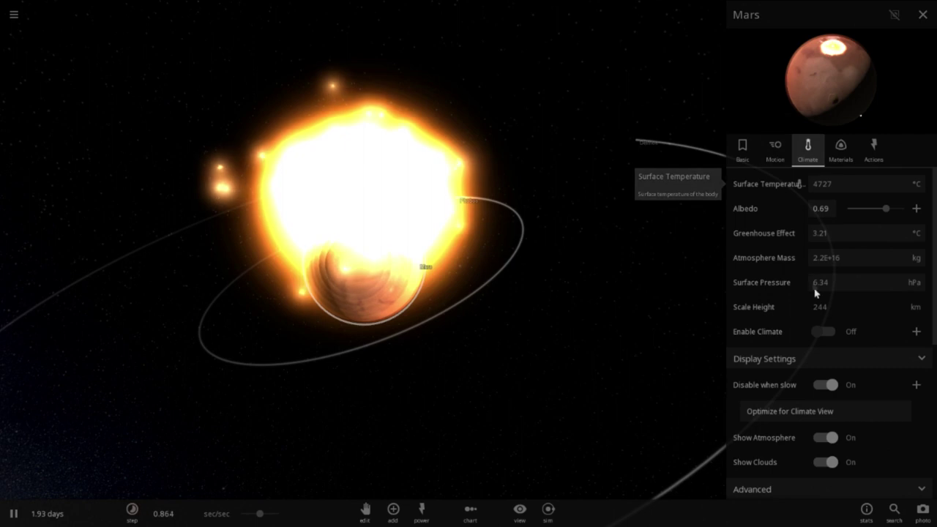
{"action": "left_click", "coordinate": [776, 150]}
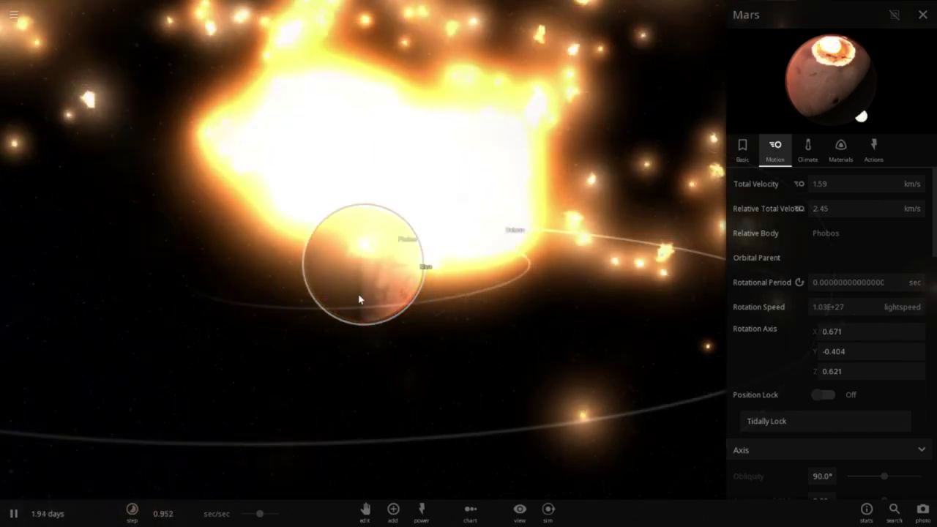
{"action": "left_click", "coordinate": [365, 509]}
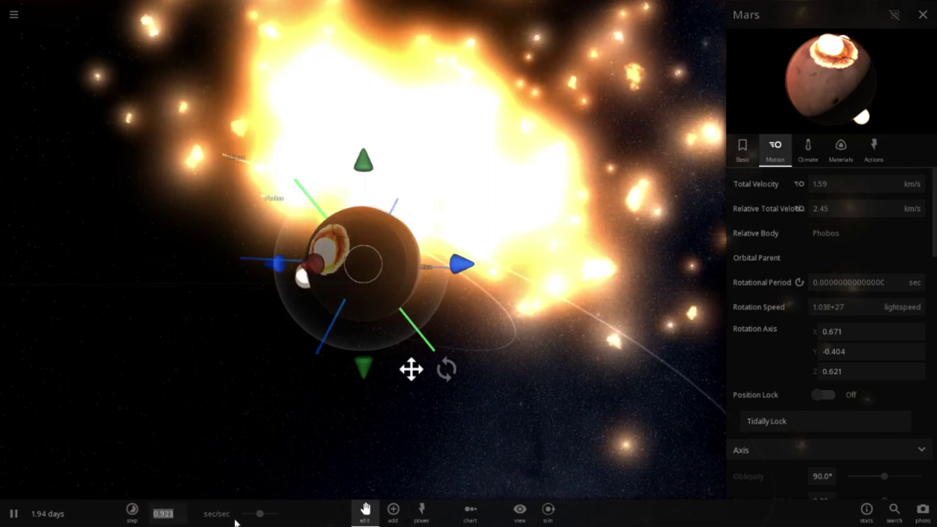
Step: Set the time rate to 1 hour per second
{"action": "left_click", "coordinate": [220, 514]}
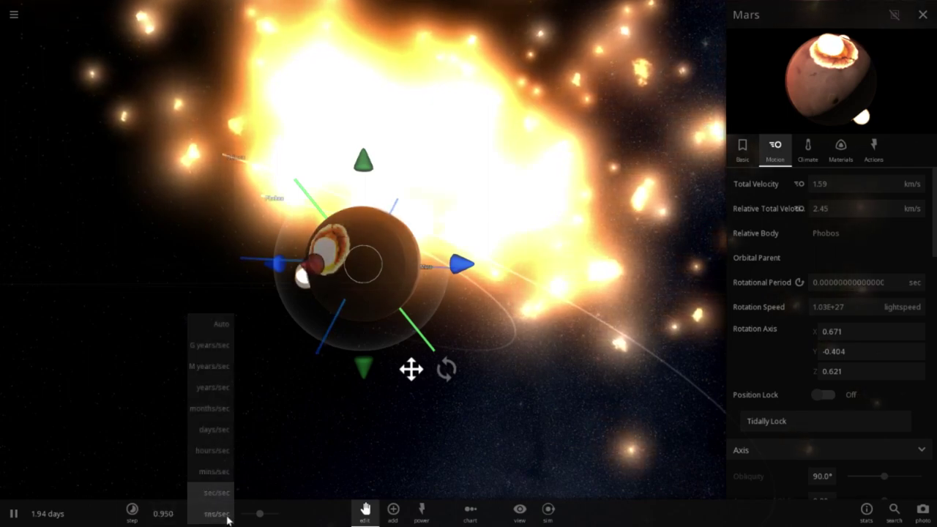
{"action": "left_click", "coordinate": [212, 450]}
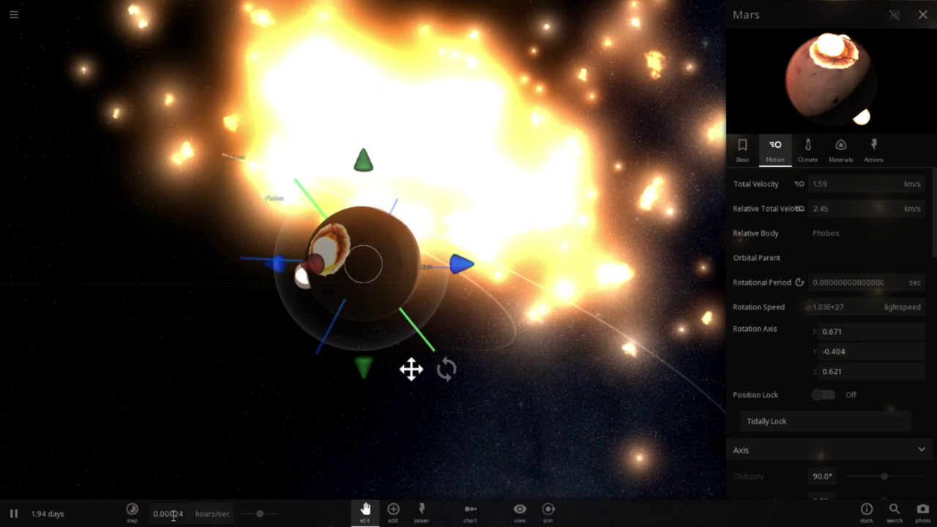
{"action": "type", "text": "1"}
{"action": "key", "text": "Return"}
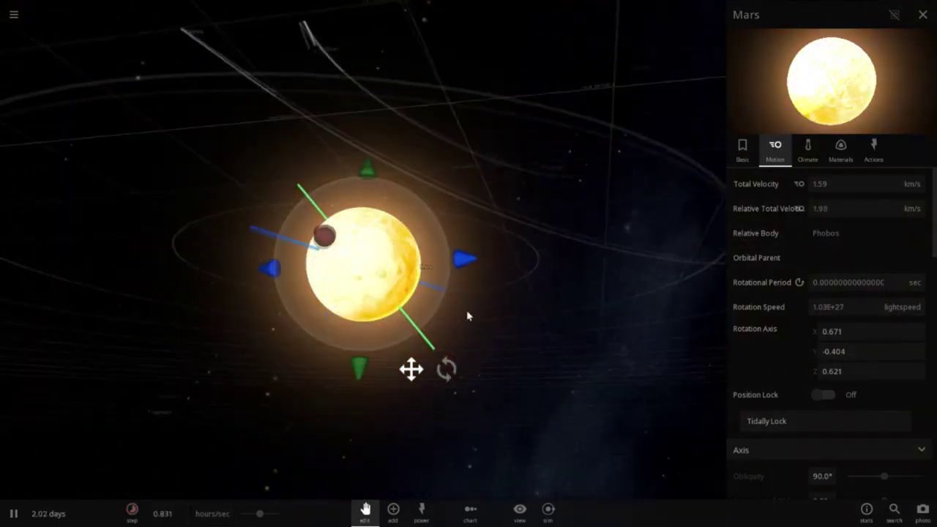
Step: Pull the view back around white-hot Mars, pause at 2.70 days, and list My Sims
{"action": "scroll", "coordinate": [476, 344], "scroll_direction": "up", "scroll_amount": 5}
{"action": "scroll", "coordinate": [487, 368], "scroll_direction": "down", "scroll_amount": 5}
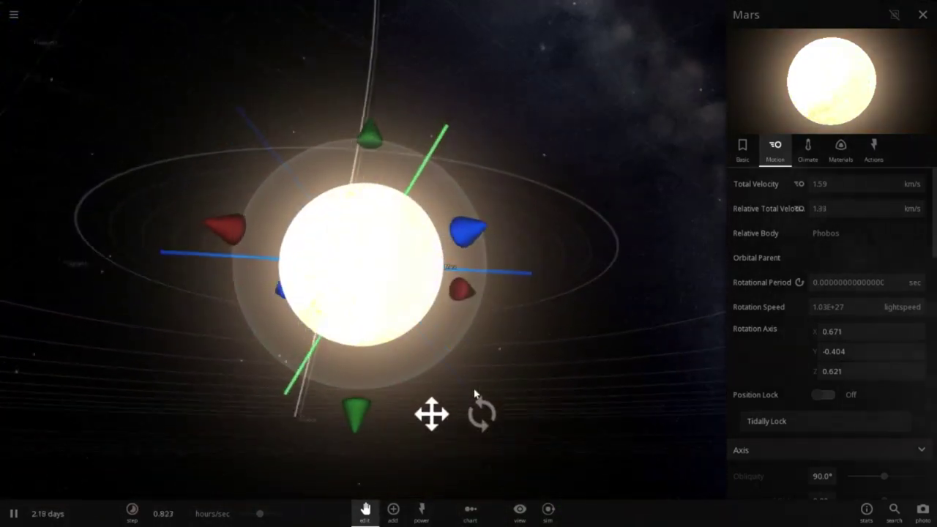
{"action": "scroll", "coordinate": [515, 367], "scroll_direction": "down", "scroll_amount": 4}
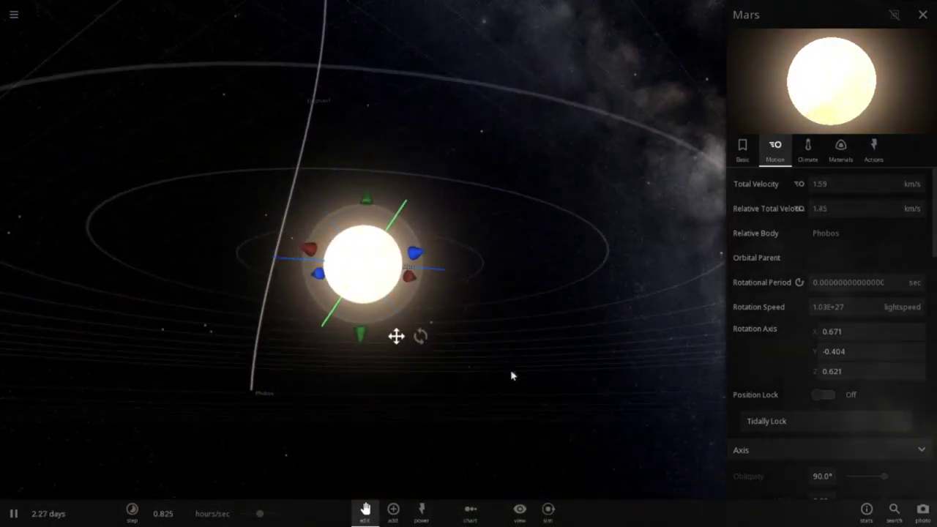
{"action": "left_click_drag", "start_coordinate": [282, 389], "coordinate": [434, 154]}
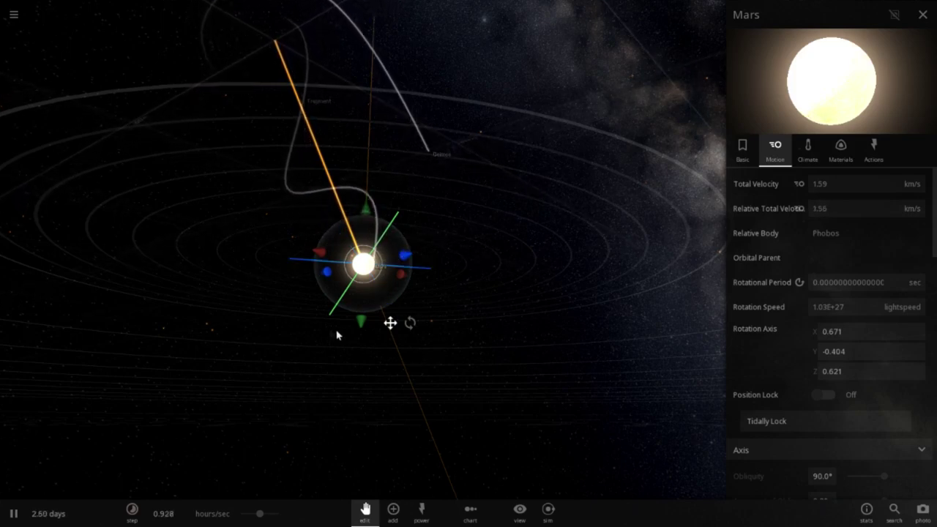
{"action": "left_click", "coordinate": [14, 514]}
{"action": "left_click", "coordinate": [9, 26]}
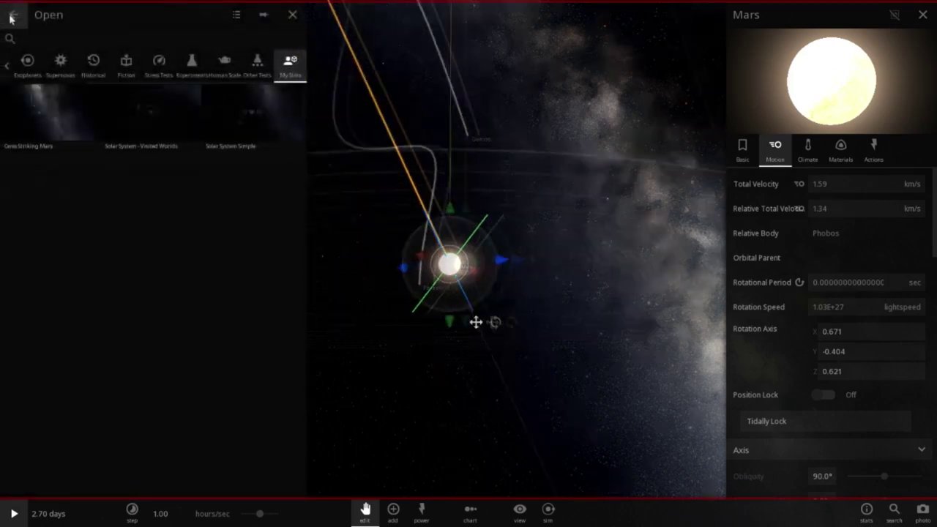
Step: Reload the saved Mars simulation and view fresh Mars's climate properties
{"action": "left_click", "coordinate": [39, 125]}
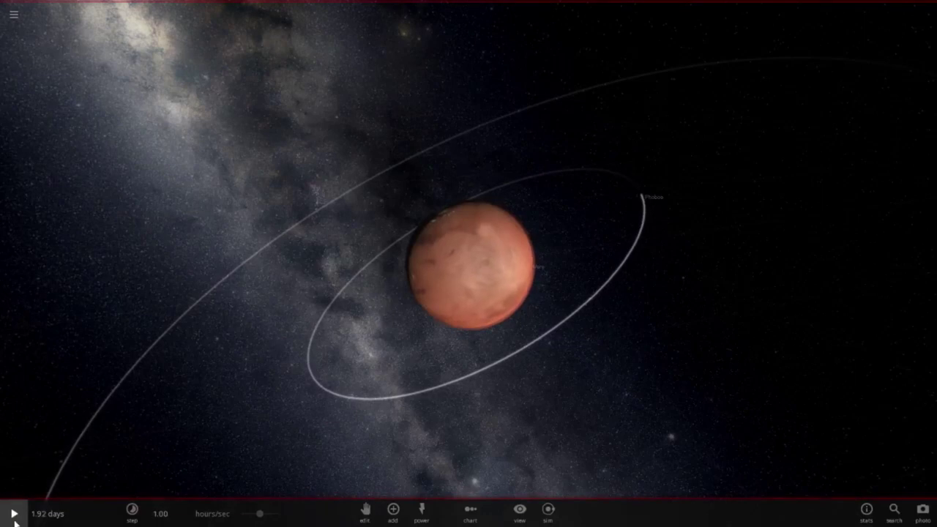
{"action": "left_click", "coordinate": [14, 514]}
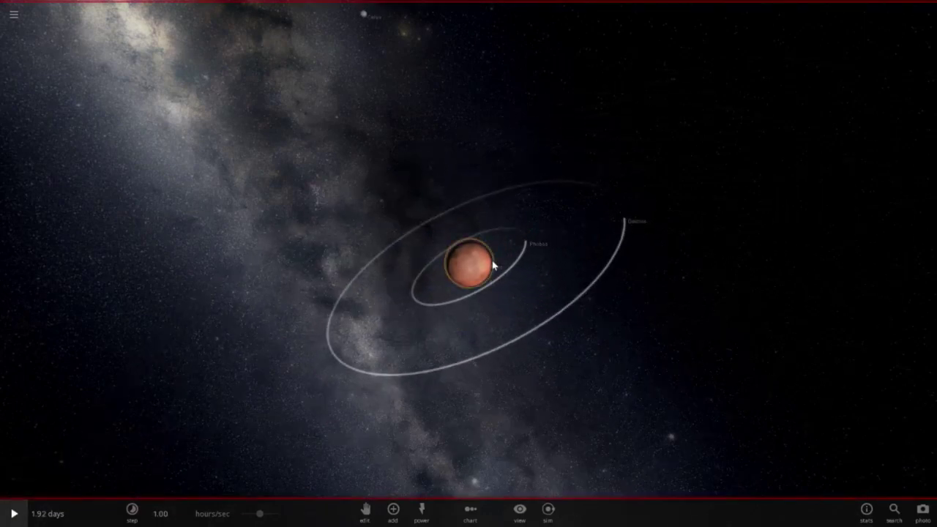
{"action": "left_click", "coordinate": [899, 213]}
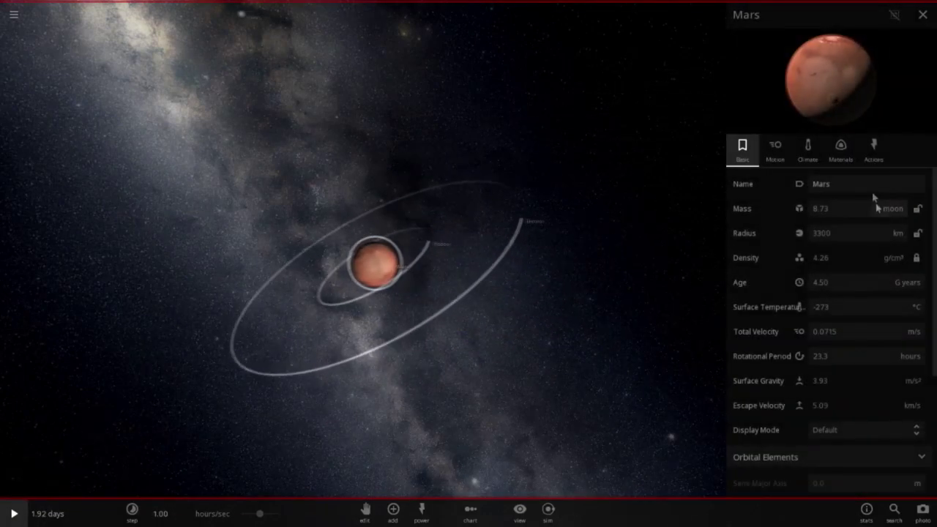
{"action": "left_click", "coordinate": [839, 148]}
{"action": "left_click", "coordinate": [809, 148]}
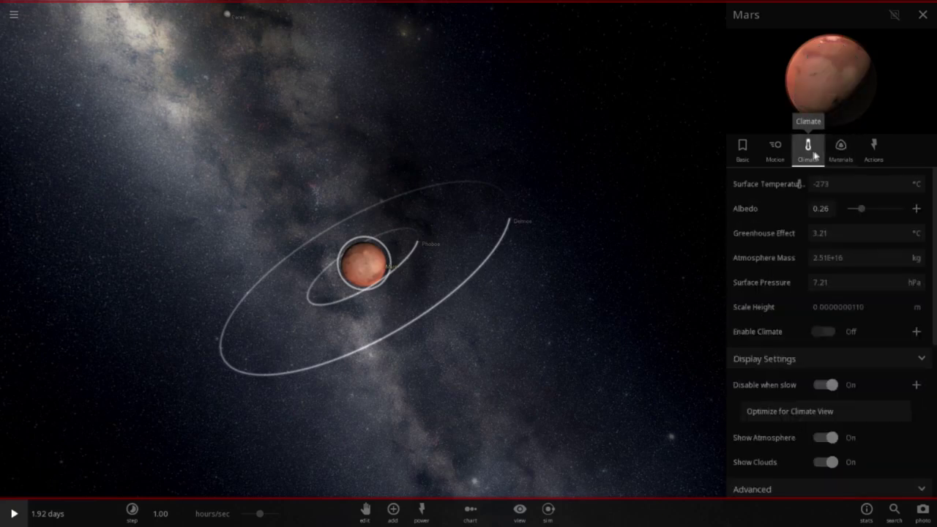
Step: Review Mars's materials, confirm its climate simulation is on, and select Ceres
{"action": "left_click", "coordinate": [840, 148]}
{"action": "scroll", "coordinate": [866, 300], "scroll_direction": "down", "scroll_amount": 3}
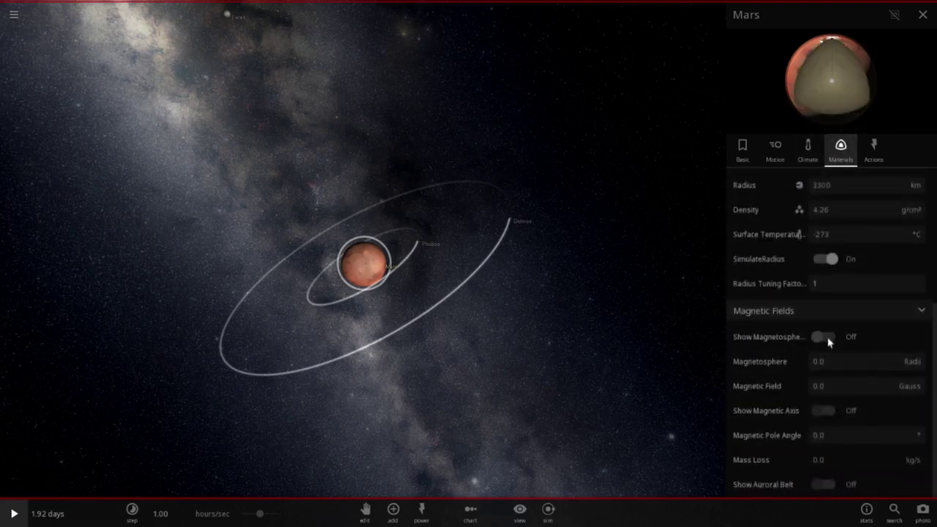
{"action": "left_click", "coordinate": [808, 148]}
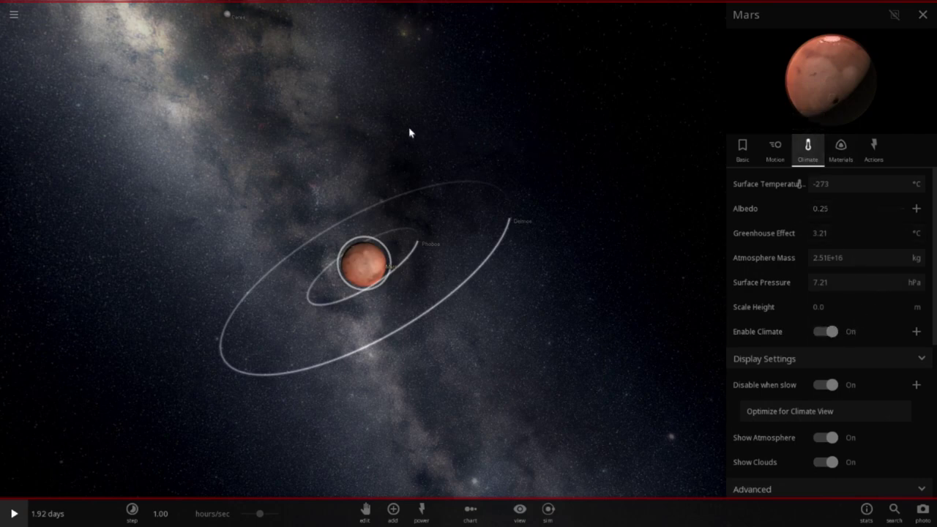
{"action": "scroll", "coordinate": [406, 129], "scroll_direction": "down", "scroll_amount": 3}
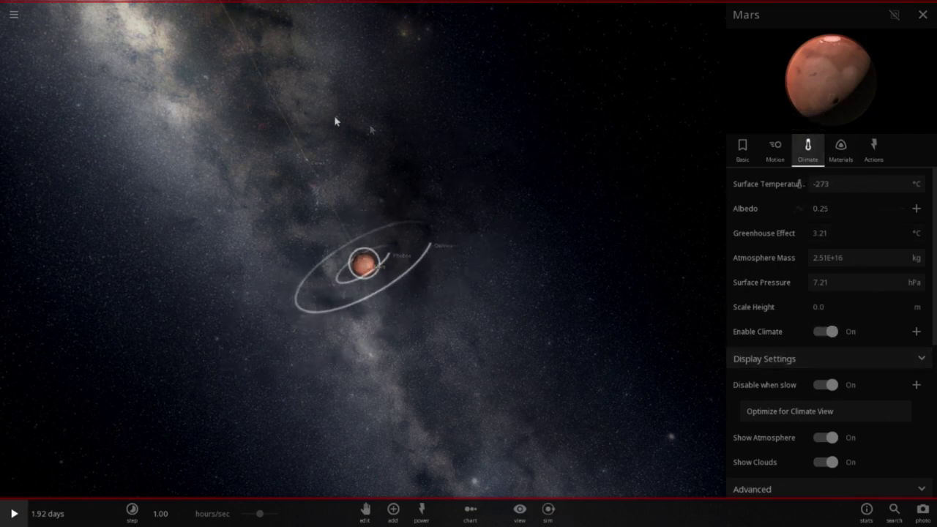
{"action": "left_click", "coordinate": [308, 164]}
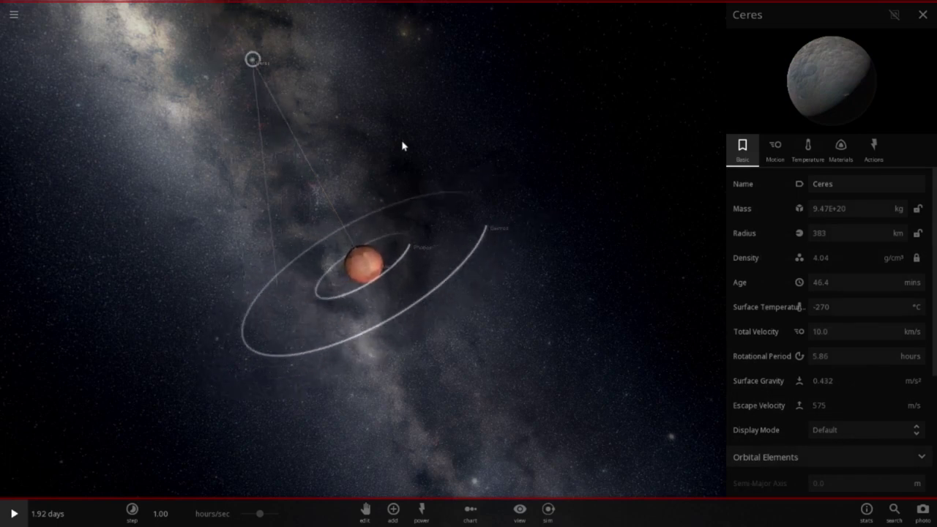
Step: Check Ceres's motion values and play the simulation at one second per second
{"action": "left_click", "coordinate": [774, 153]}
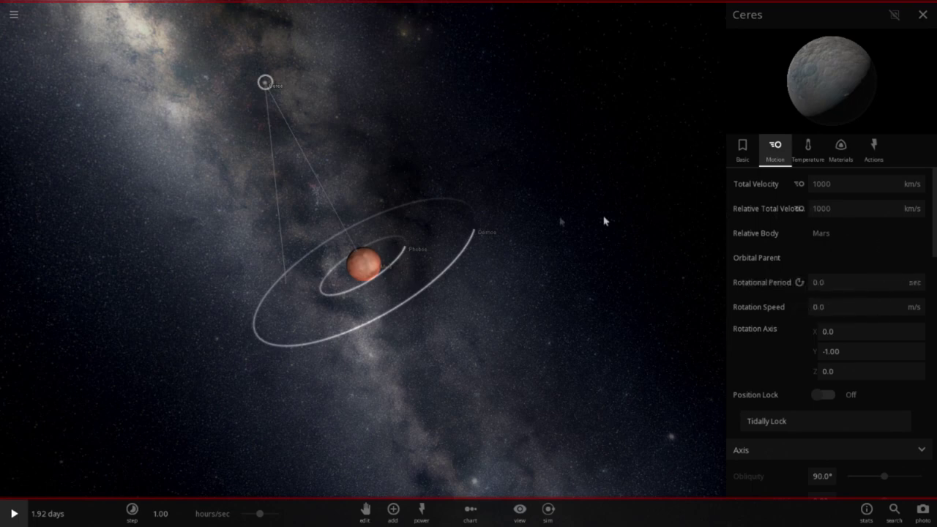
{"action": "left_click_drag", "start_coordinate": [485, 192], "coordinate": [223, 419]}
{"action": "left_click", "coordinate": [207, 514]}
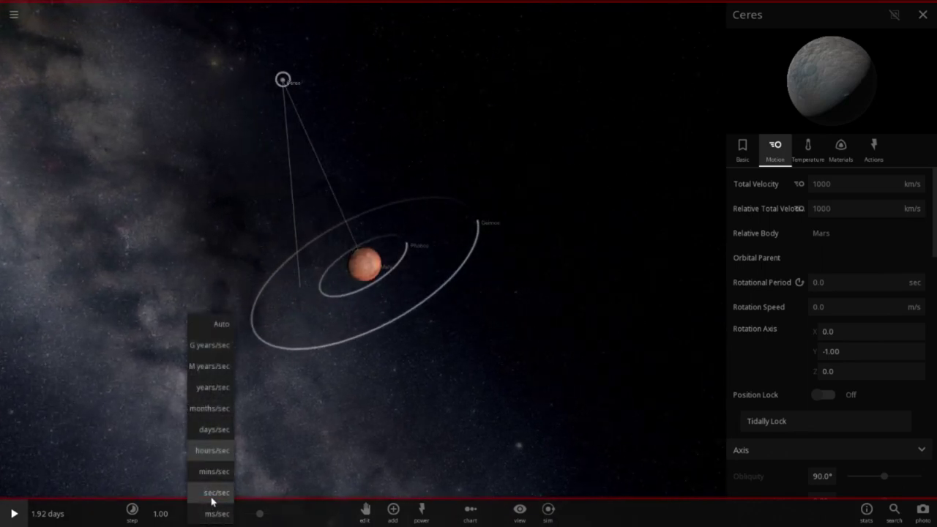
{"action": "left_click", "coordinate": [214, 493]}
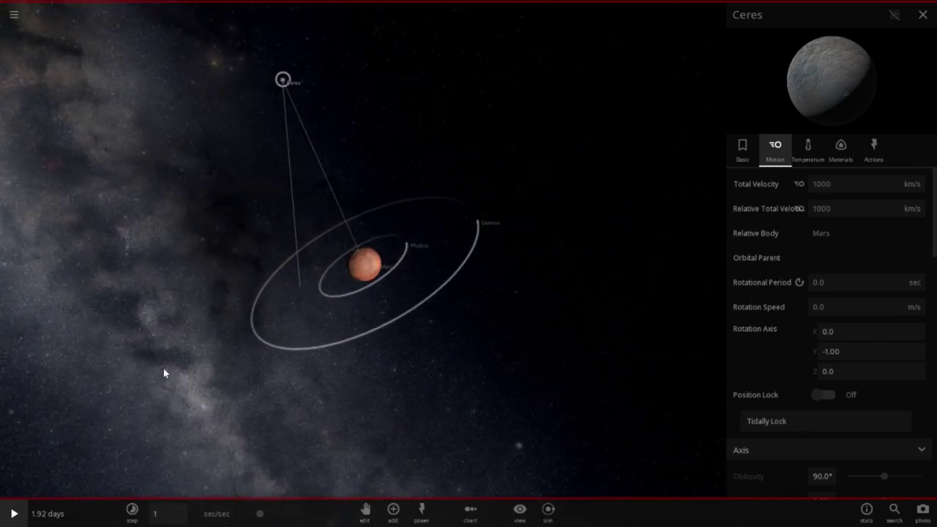
{"action": "key", "text": "space"}
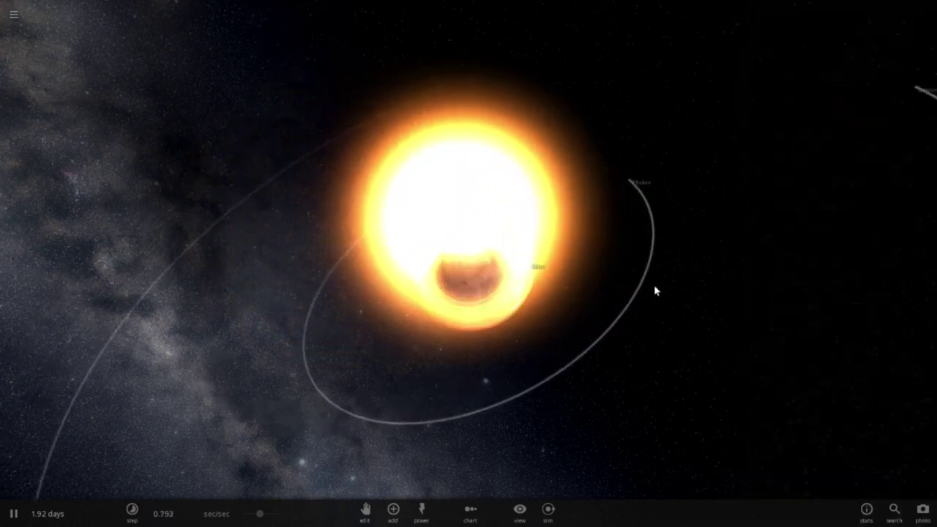
Step: Show white-hot Mars's Motion tab with 5.4E+17 lightspeed rotation and pause the simulation
{"action": "left_click", "coordinate": [471, 270]}
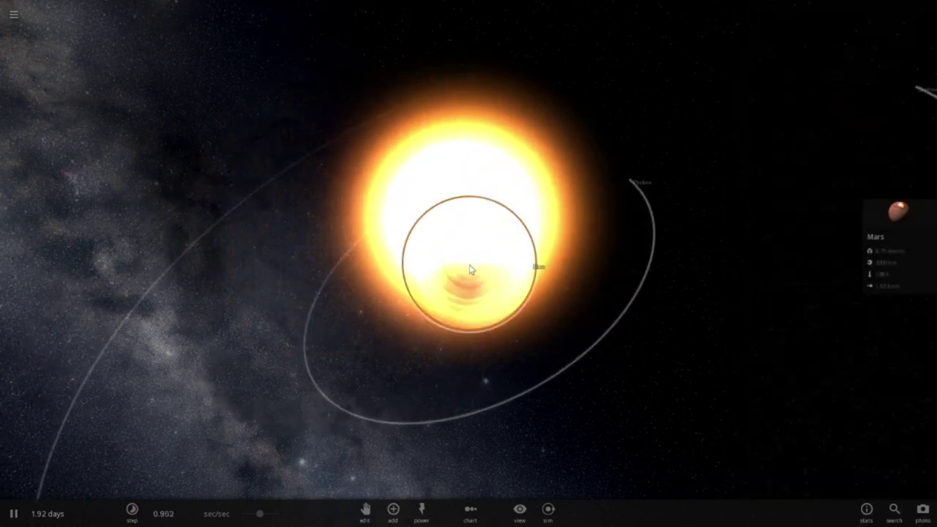
{"action": "left_click", "coordinate": [908, 220]}
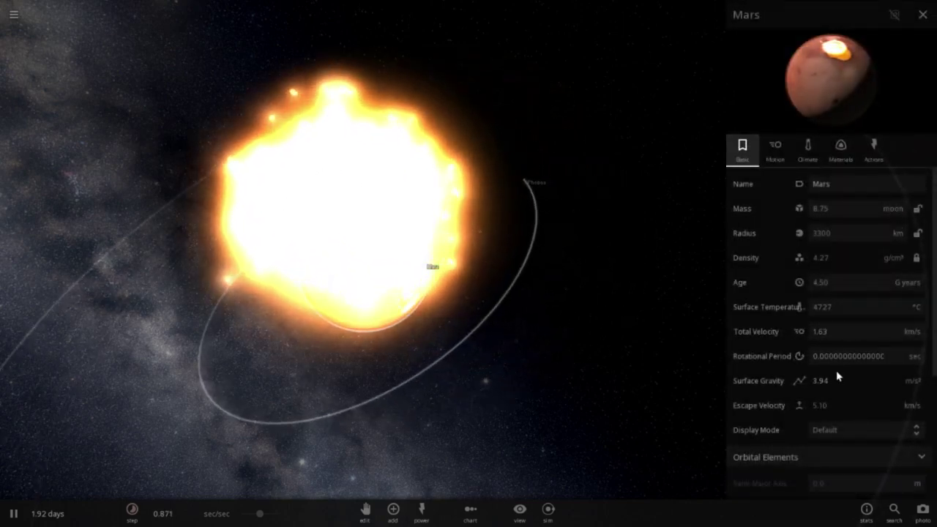
{"action": "left_click", "coordinate": [779, 162]}
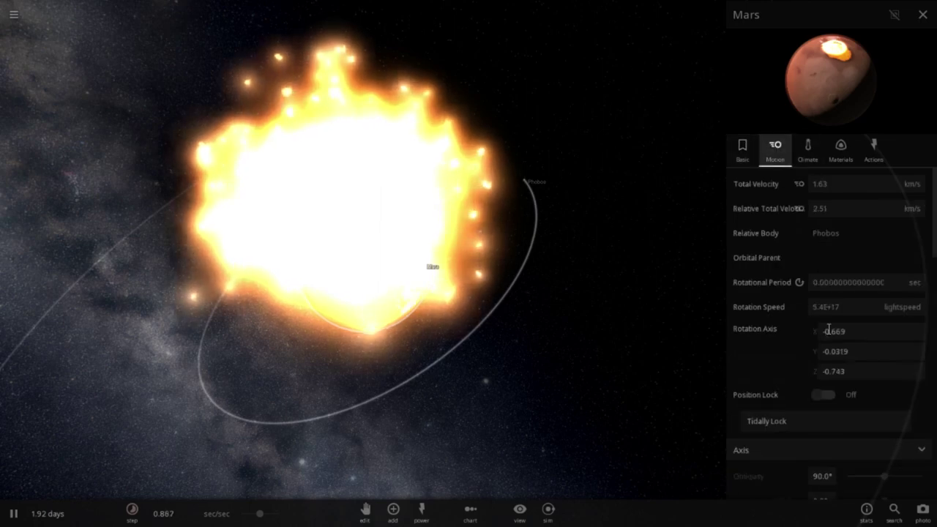
{"action": "left_click", "coordinate": [15, 514]}
Step: Reload the saved Mars simulation and select Mars
{"action": "left_click", "coordinate": [13, 17]}
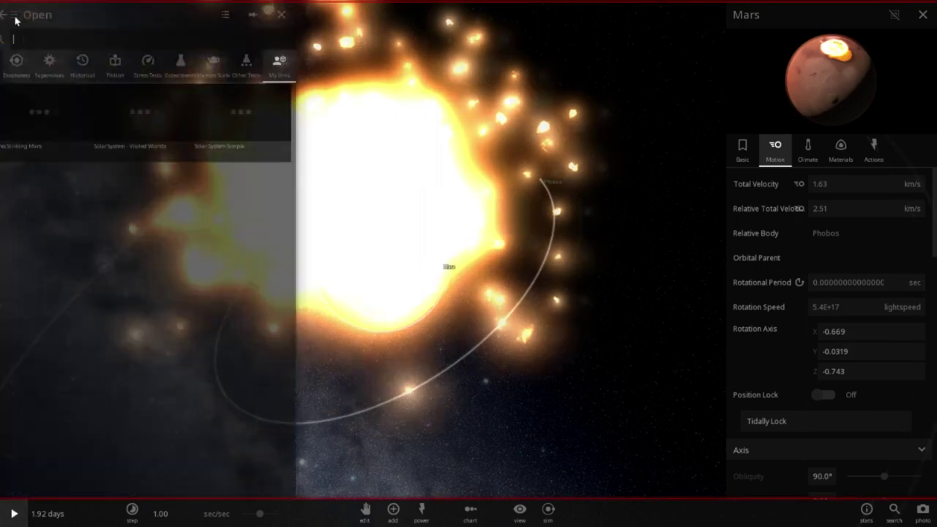
{"action": "left_click", "coordinate": [38, 144]}
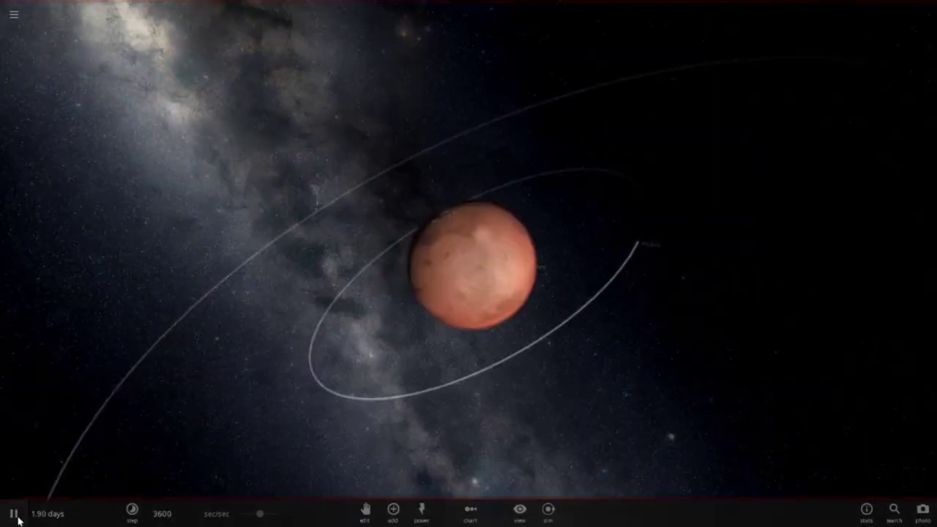
{"action": "scroll", "coordinate": [329, 201], "scroll_direction": "down", "scroll_amount": 5}
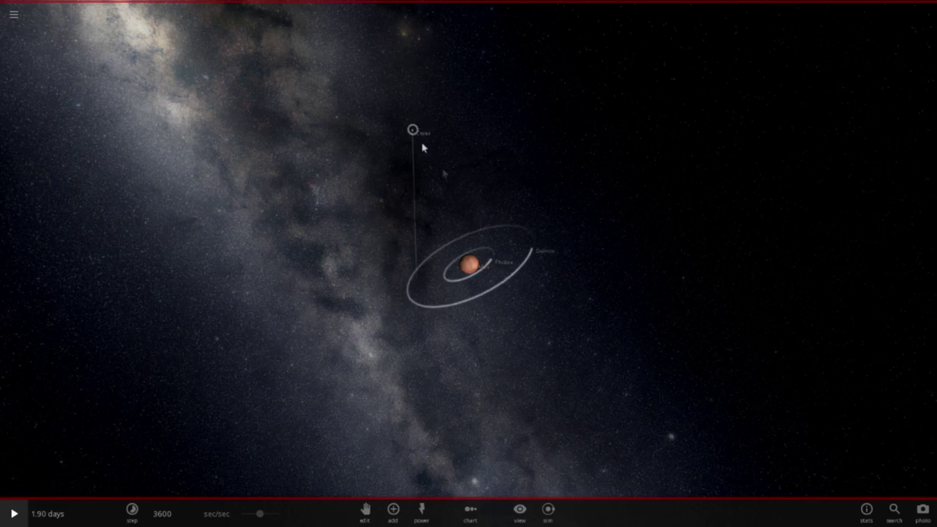
{"action": "left_click", "coordinate": [472, 265]}
Step: Review fresh Mars's climate settings and material composition
{"action": "left_click", "coordinate": [900, 214]}
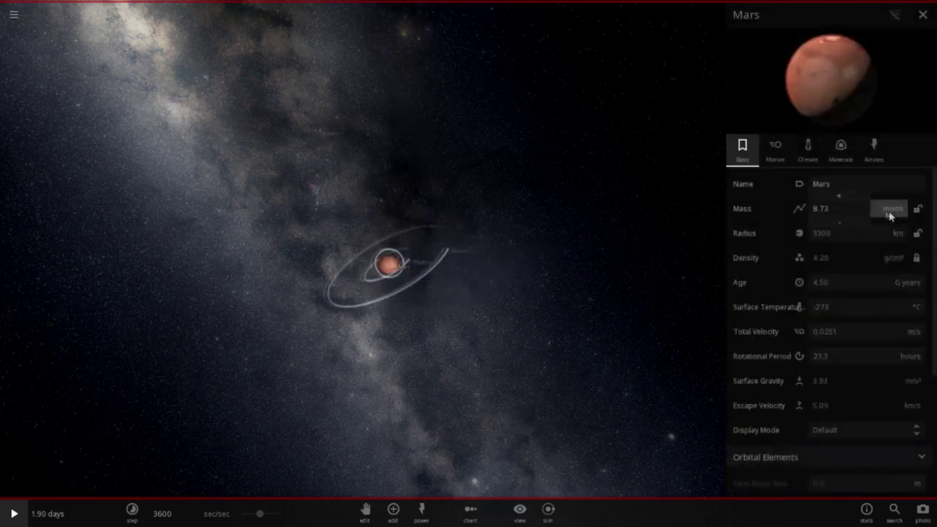
{"action": "left_click", "coordinate": [808, 149]}
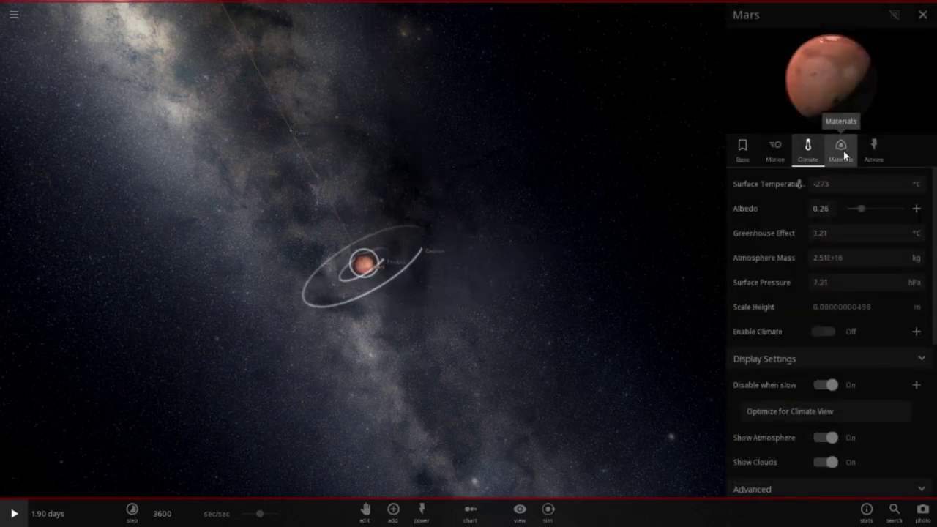
{"action": "left_click", "coordinate": [842, 149]}
{"action": "scroll", "coordinate": [811, 249], "scroll_direction": "down", "scroll_amount": 5}
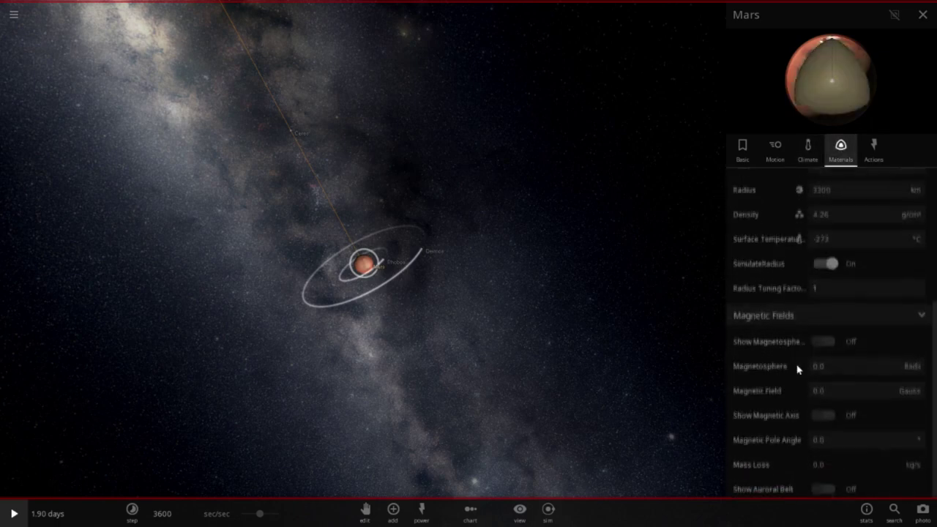
{"action": "scroll", "coordinate": [327, 125], "scroll_direction": "up", "scroll_amount": 3}
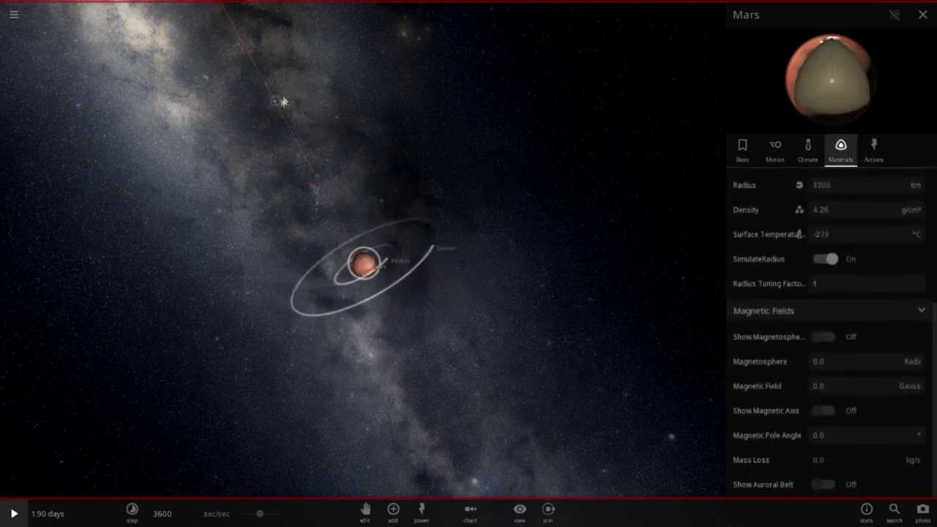
Step: Give Ceres a velocity of 500 km/s and zero rotation speed
{"action": "left_click", "coordinate": [782, 164]}
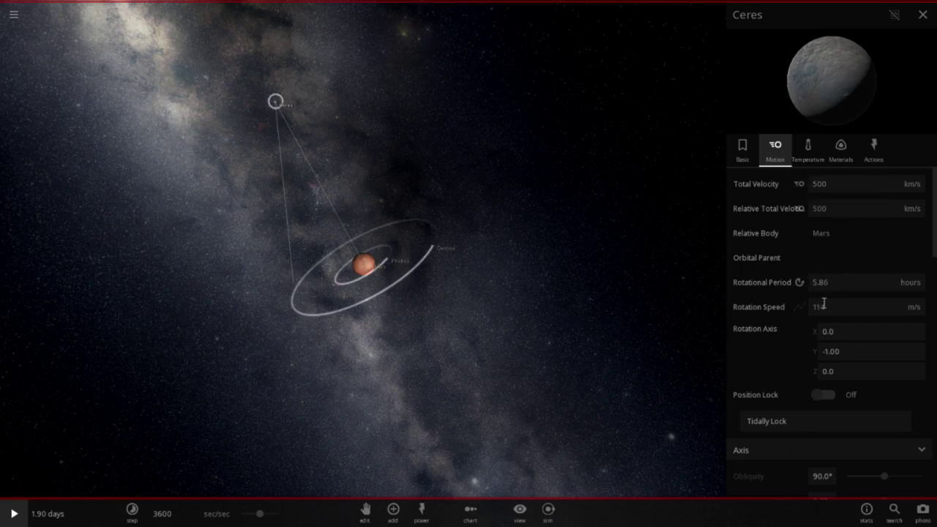
{"action": "key", "text": "Return"}
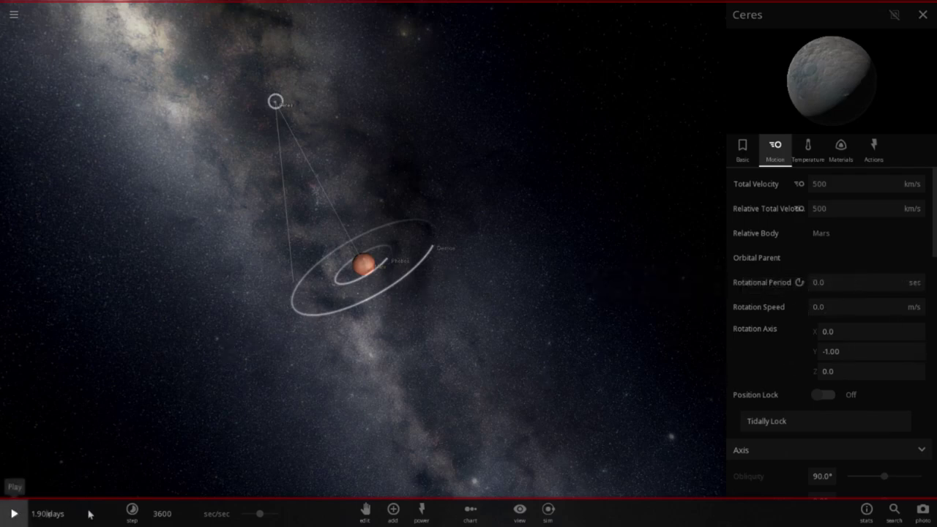
{"action": "left_click", "coordinate": [216, 514]}
Step: Play at seconds per second and check Mars's motion values after the 500 km/s impact
{"action": "left_click", "coordinate": [216, 493]}
{"action": "key", "text": "space"}
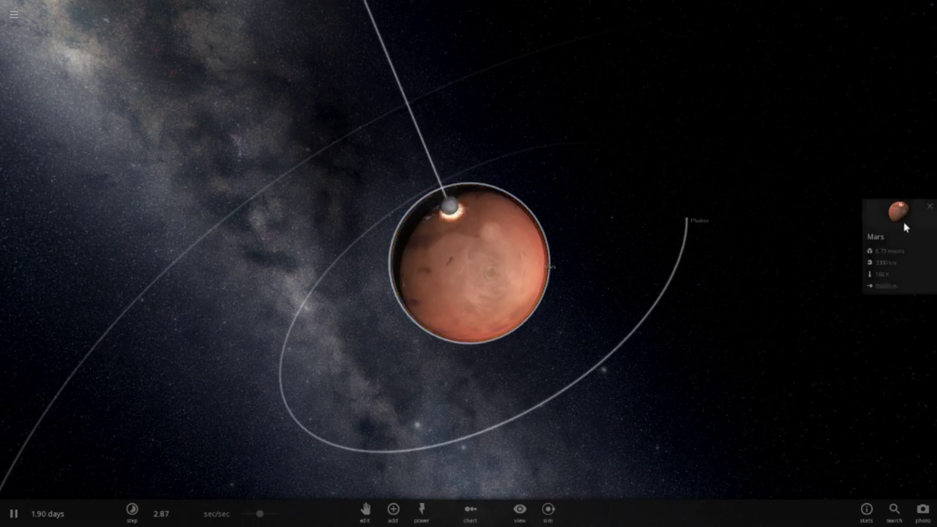
{"action": "left_click", "coordinate": [906, 228]}
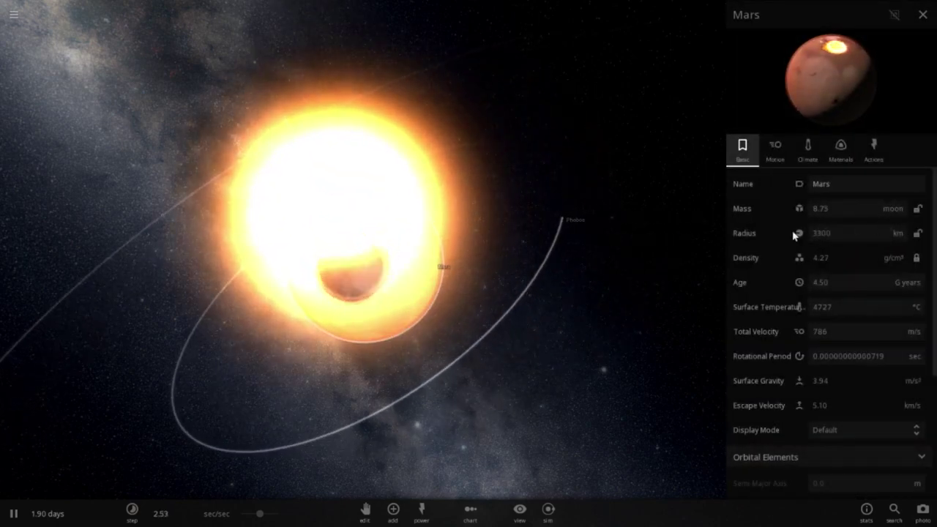
{"action": "left_click", "coordinate": [776, 151]}
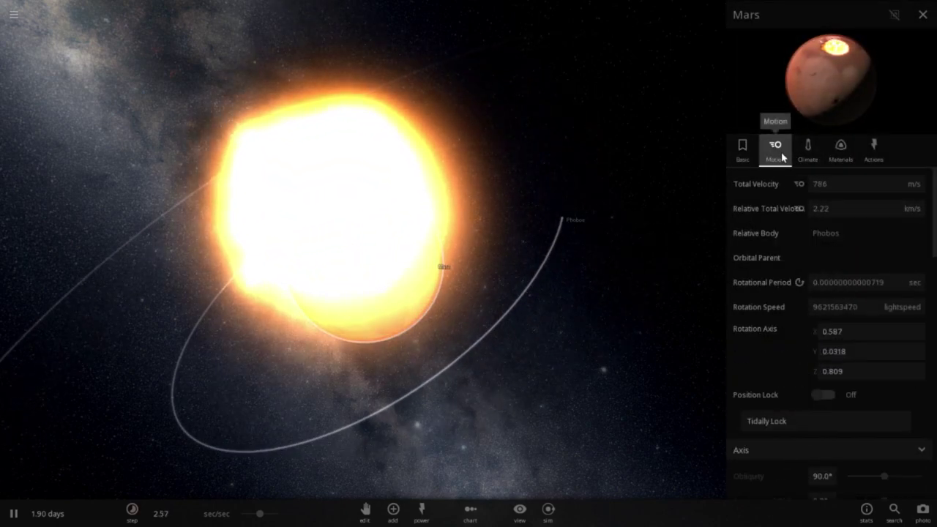
Step: Review Mars's materials, motion and basic tabs, then pause with Mars at 4727 °C
{"action": "left_click", "coordinate": [841, 150]}
{"action": "scroll", "coordinate": [867, 410], "scroll_direction": "down", "scroll_amount": 3}
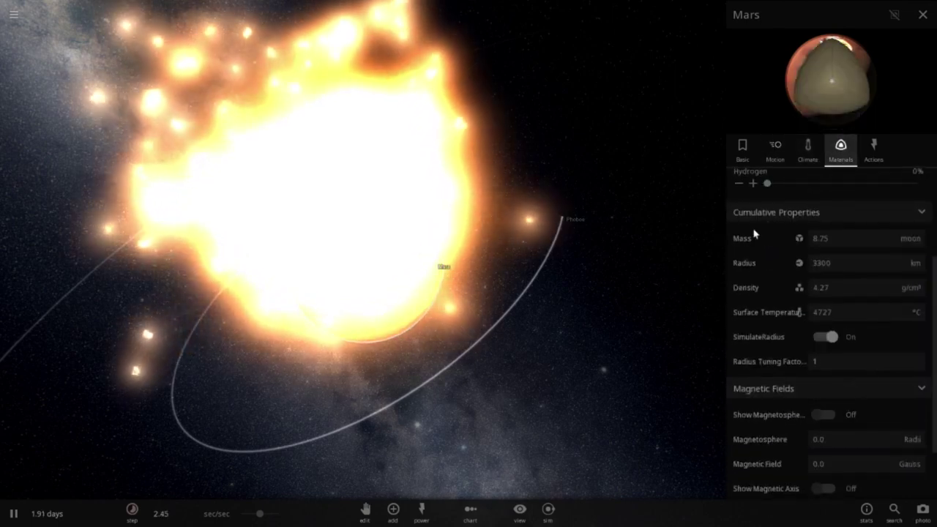
{"action": "left_click", "coordinate": [776, 151]}
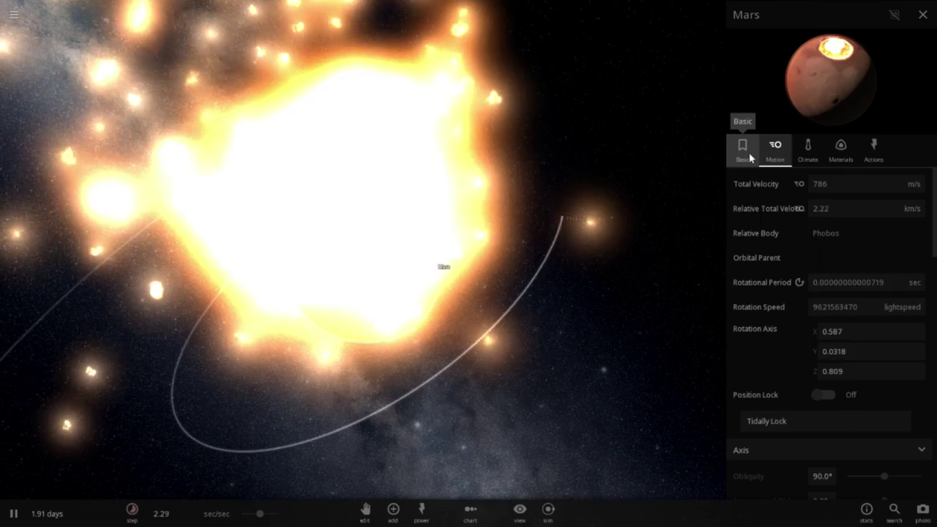
{"action": "left_click", "coordinate": [749, 152]}
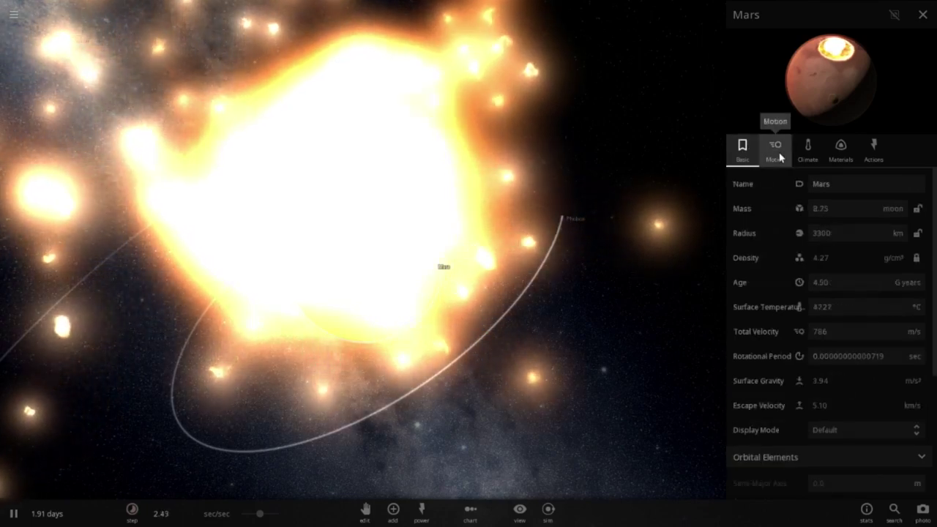
{"action": "left_click", "coordinate": [27, 512]}
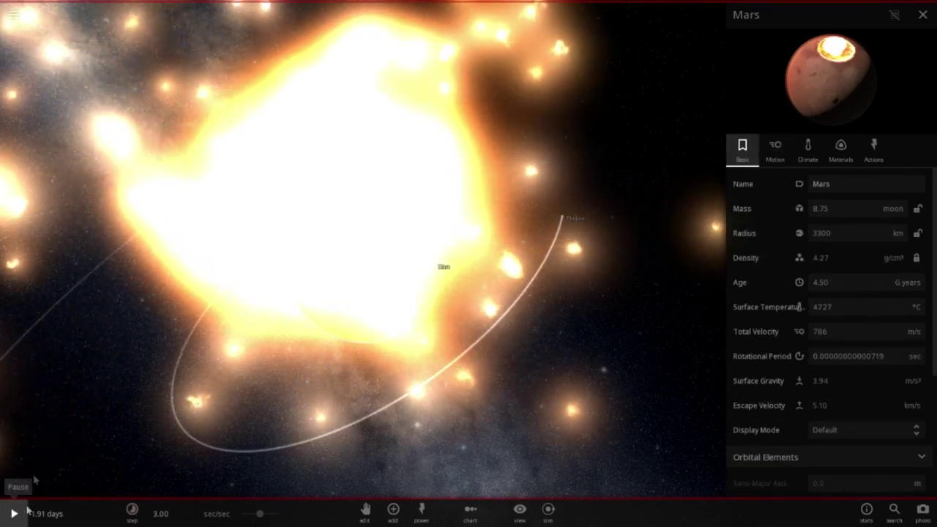
Step: Reload the saved Mars simulation and review fresh Mars's motion and climate settings
{"action": "left_click", "coordinate": [14, 17]}
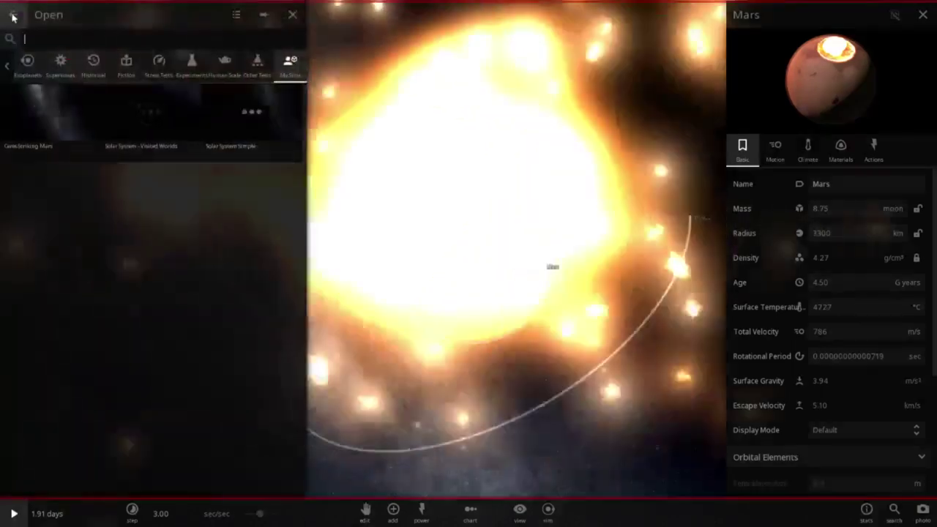
{"action": "left_click", "coordinate": [44, 143]}
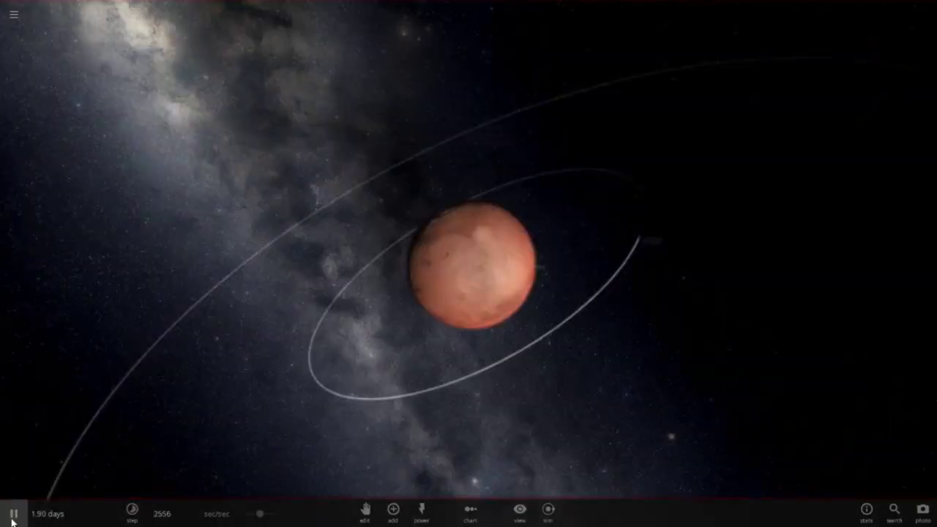
{"action": "left_click", "coordinate": [512, 255]}
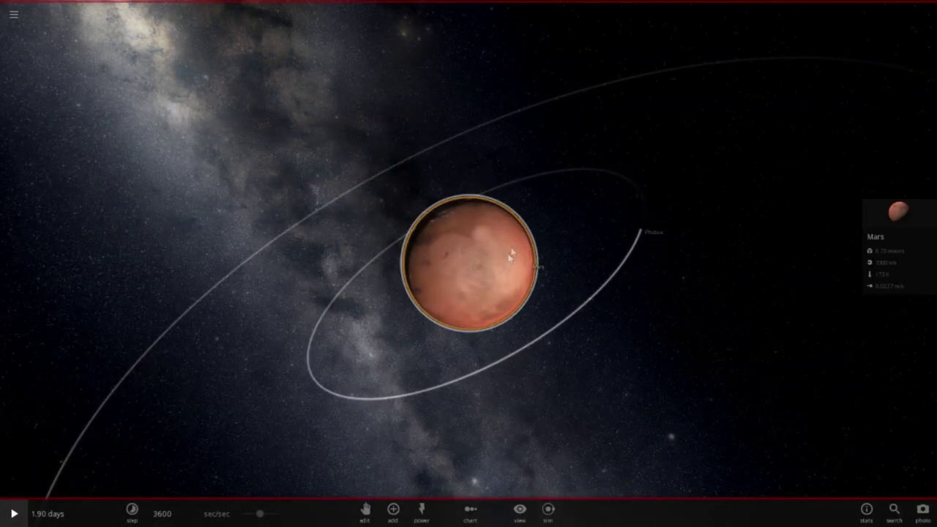
{"action": "left_click", "coordinate": [886, 224]}
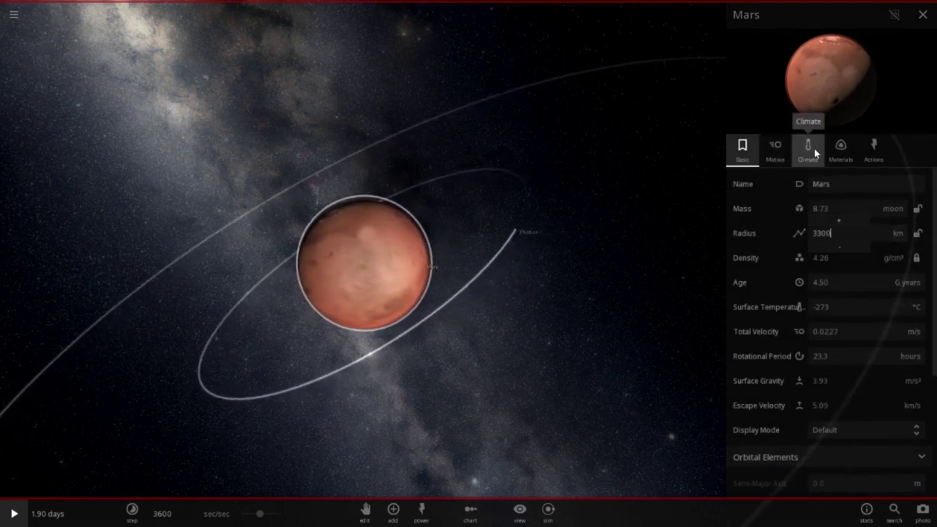
{"action": "left_click", "coordinate": [775, 148]}
{"action": "left_click", "coordinate": [810, 150]}
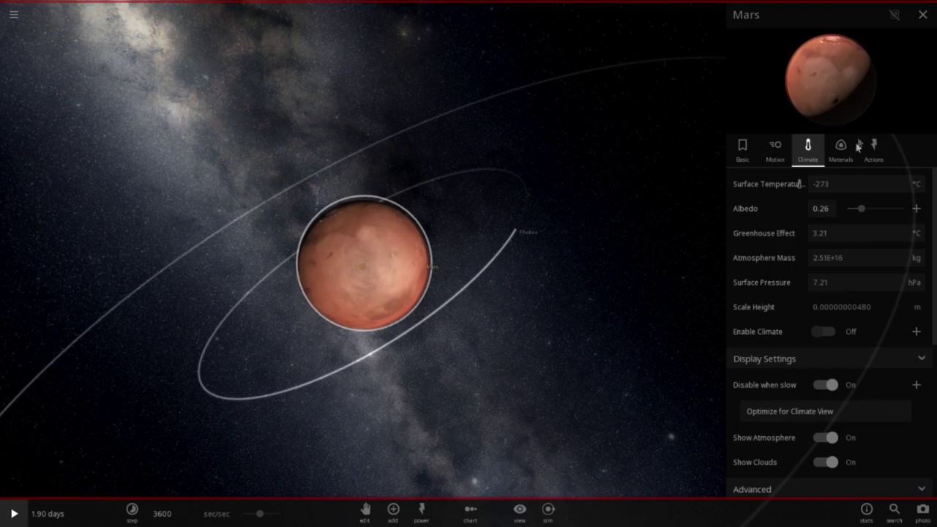
{"action": "scroll", "coordinate": [471, 119], "scroll_direction": "down", "scroll_amount": 3}
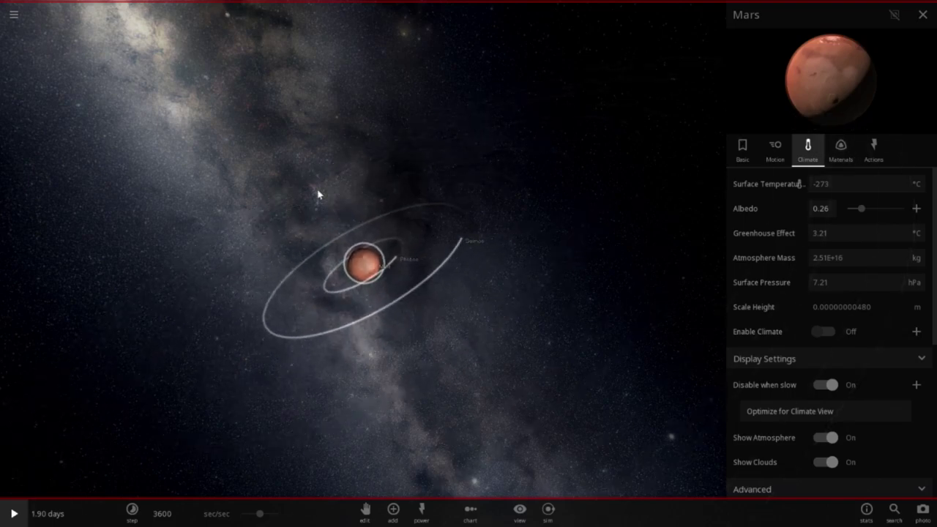
Step: Set Ceres to zero rotation speed and 250 km/s total velocity, then run it
{"action": "left_click", "coordinate": [228, 15]}
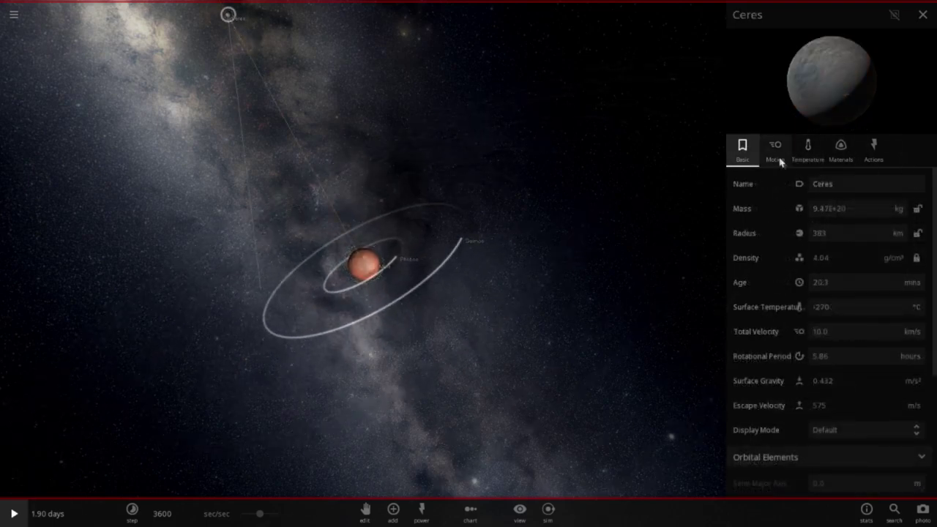
{"action": "left_click", "coordinate": [776, 153]}
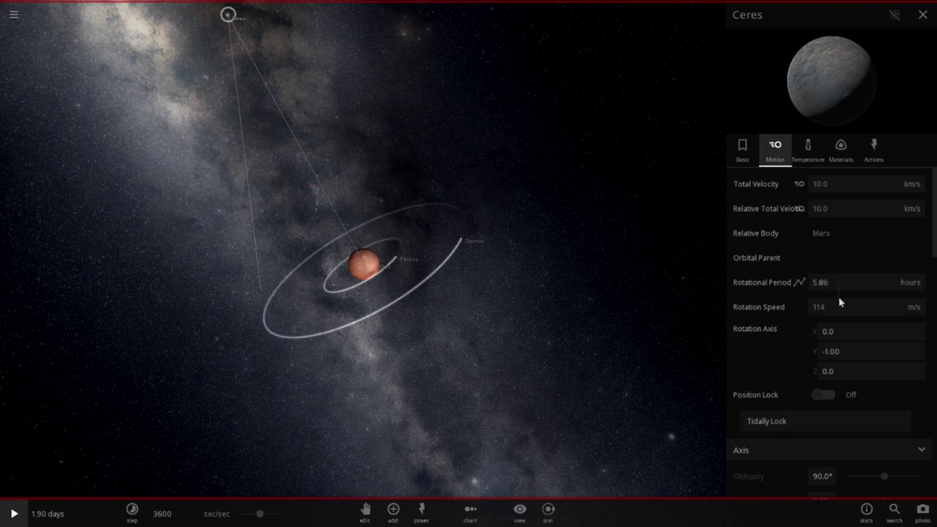
{"action": "type", "text": "0"}
{"action": "key", "text": "Return"}
{"action": "type", "text": "2"}
{"action": "left_click", "coordinate": [14, 515]}
Step: Inspect Ceres's materials and Mars's motion, then freeze the impact with Mars at 2447551 lightspeed
{"action": "scroll", "coordinate": [345, 213], "scroll_direction": "up", "scroll_amount": 3}
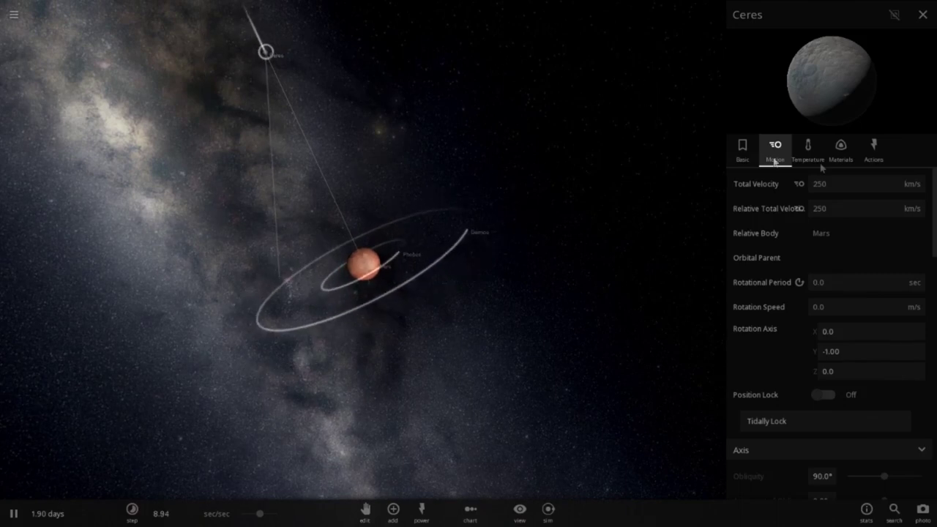
{"action": "left_click", "coordinate": [841, 150]}
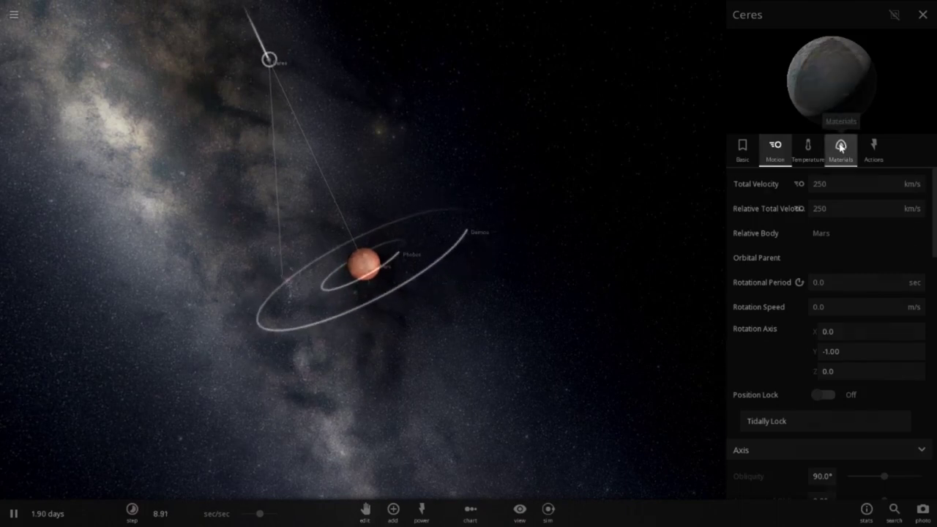
{"action": "left_click", "coordinate": [364, 263]}
{"action": "left_click", "coordinate": [766, 157]}
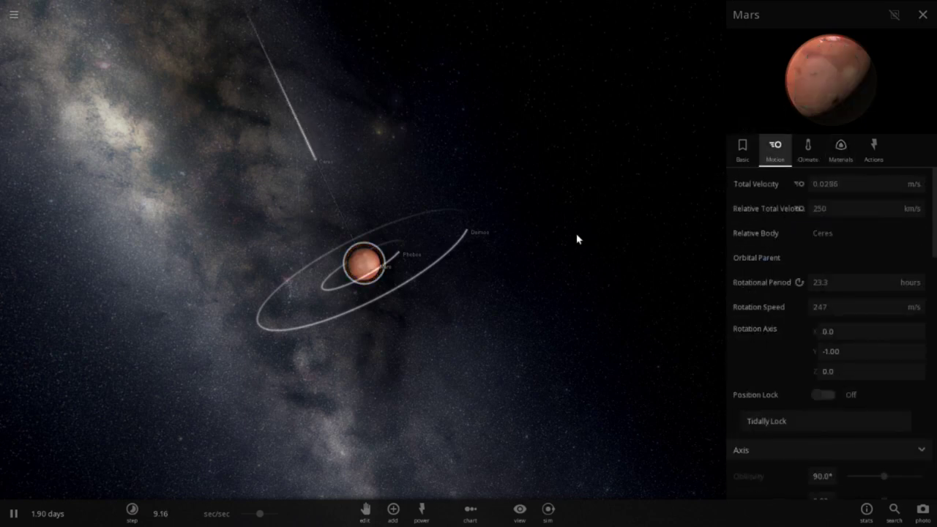
{"action": "scroll", "coordinate": [577, 238], "scroll_direction": "up", "scroll_amount": 5}
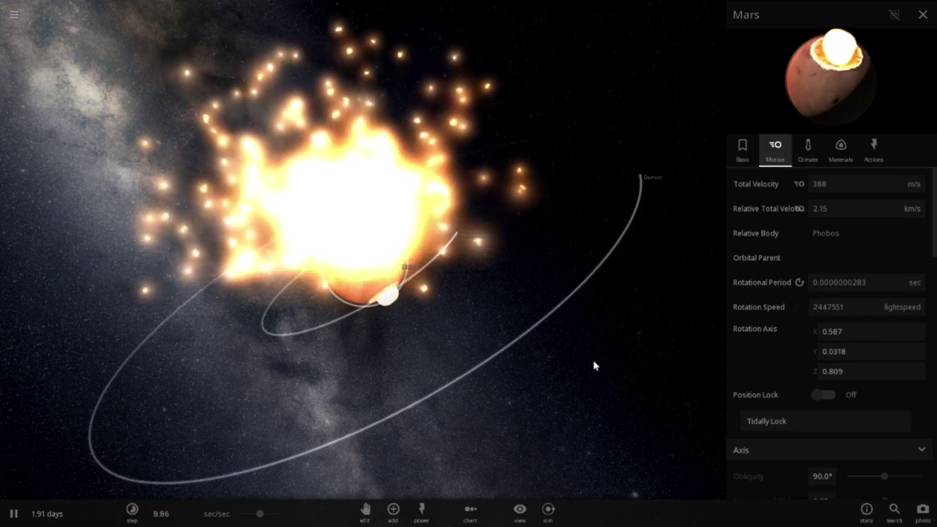
{"action": "left_click", "coordinate": [16, 512]}
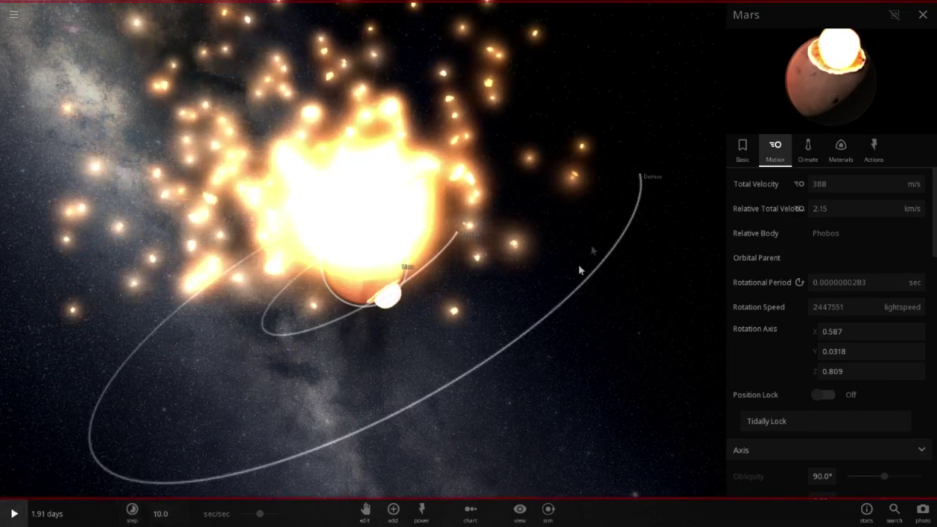
Step: Reload Ceres Striking Mars, set Ceres's total velocity to 100 km/s, and run the impact
{"action": "left_click", "coordinate": [14, 16]}
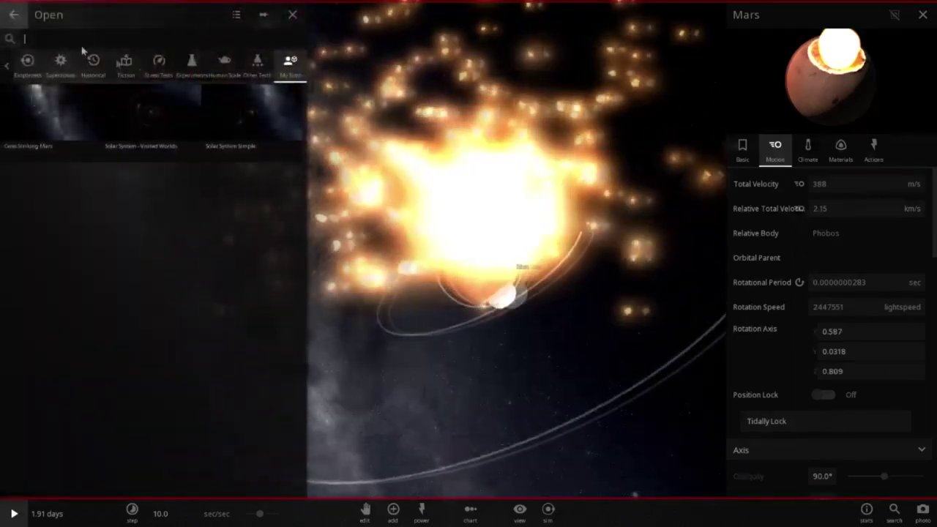
{"action": "left_click", "coordinate": [81, 150]}
{"action": "left_click", "coordinate": [12, 514]}
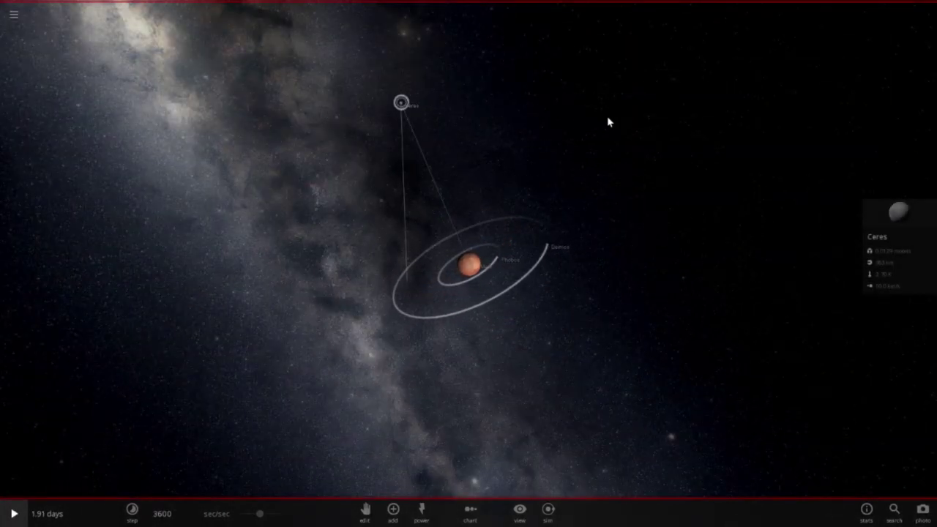
{"action": "left_click", "coordinate": [904, 221]}
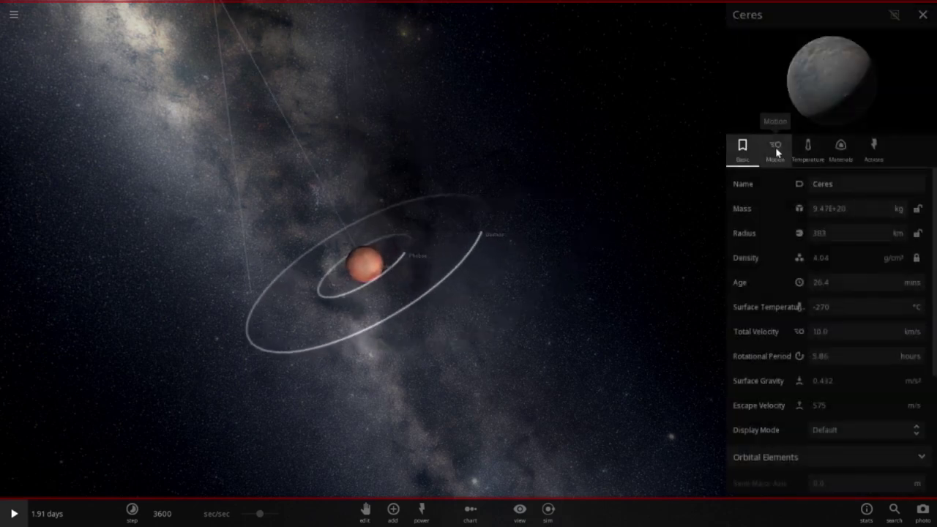
{"action": "left_click", "coordinate": [775, 150]}
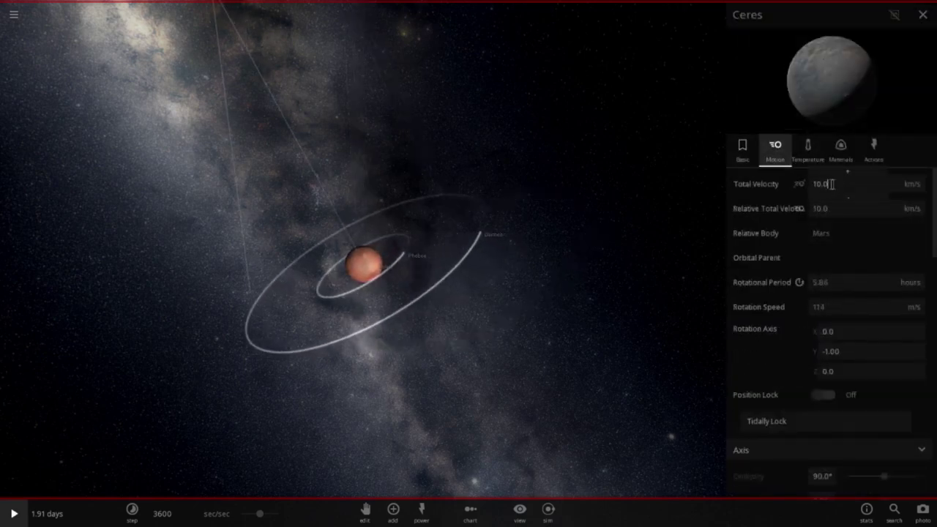
{"action": "type", "text": "100"}
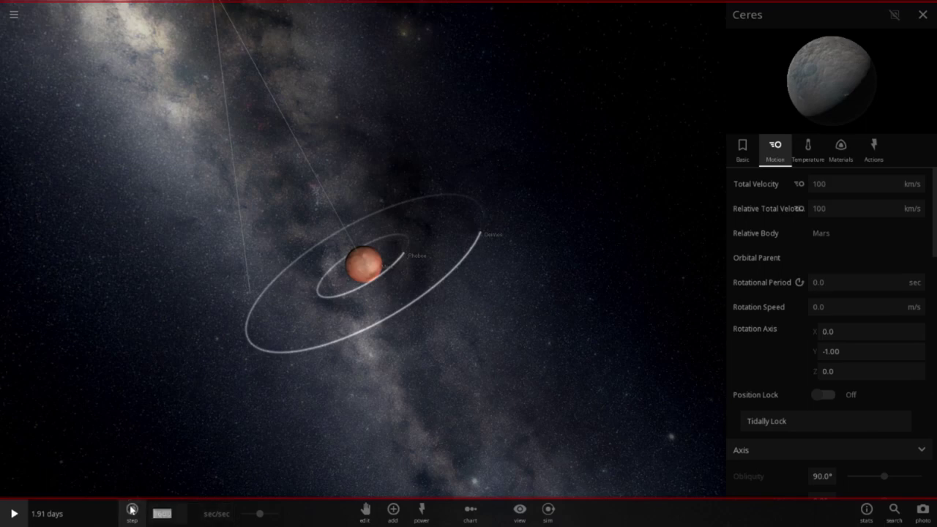
{"action": "key", "text": "space"}
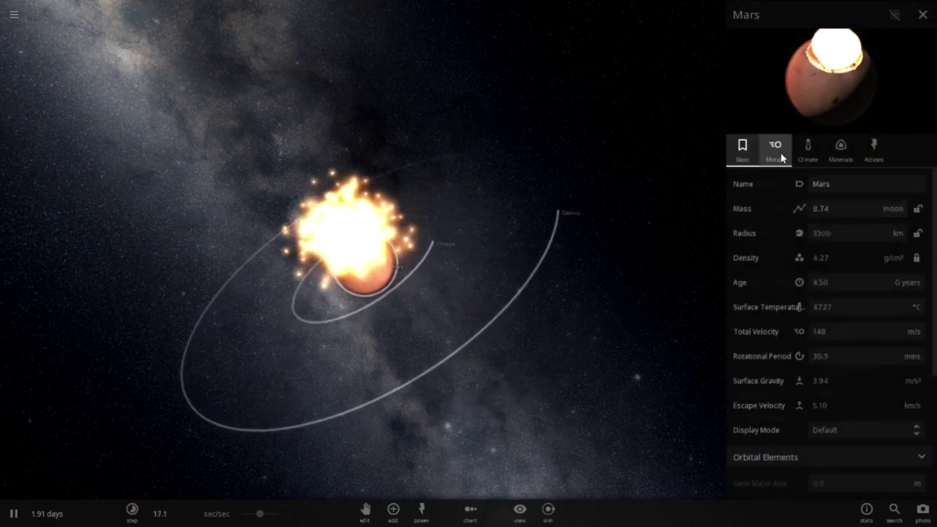
Step: Check Mars's 30.9-minute rotation in its Motion tab, view the debris cloud, then pause
{"action": "left_click", "coordinate": [775, 150]}
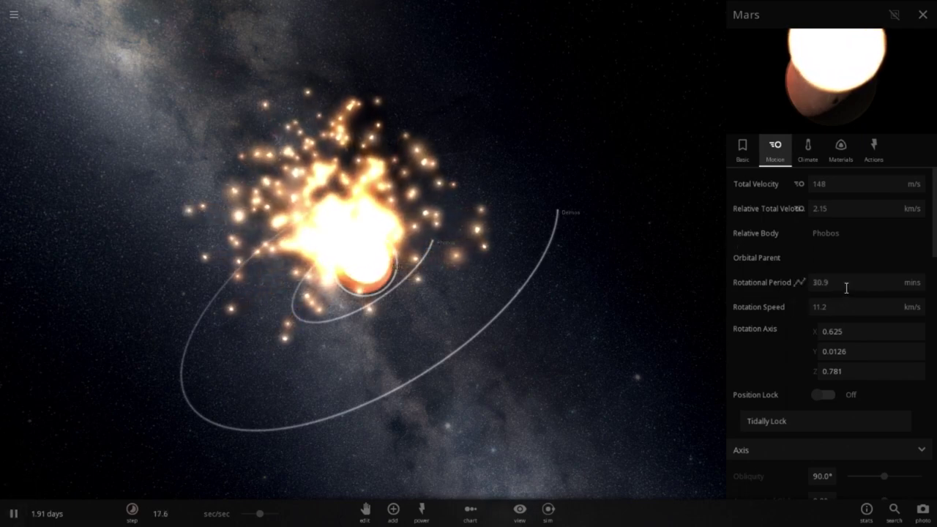
{"action": "left_click_drag", "start_coordinate": [703, 304], "coordinate": [494, 245]}
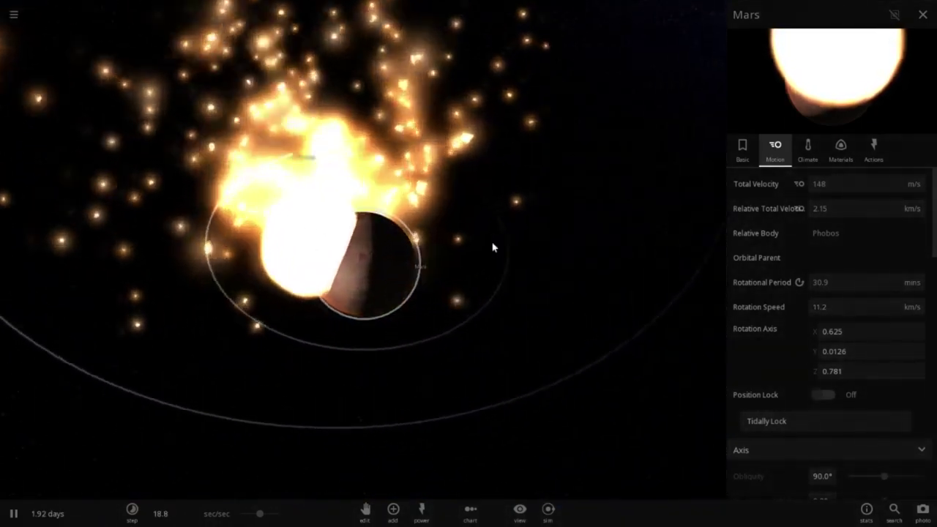
{"action": "scroll", "coordinate": [495, 246], "scroll_direction": "up", "scroll_amount": 5}
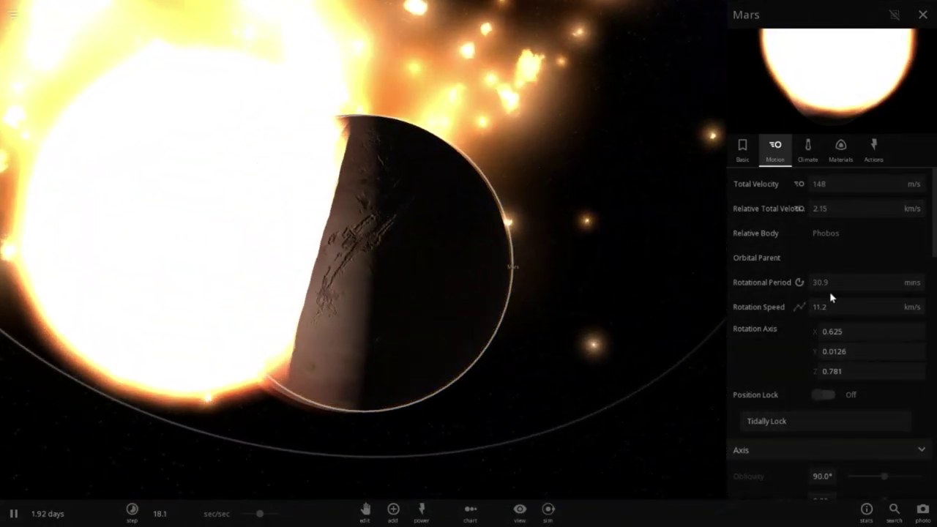
{"action": "scroll", "coordinate": [535, 307], "scroll_direction": "down", "scroll_amount": 5}
{"action": "left_click_drag", "start_coordinate": [534, 300], "coordinate": [525, 320]}
{"action": "left_click", "coordinate": [13, 514]}
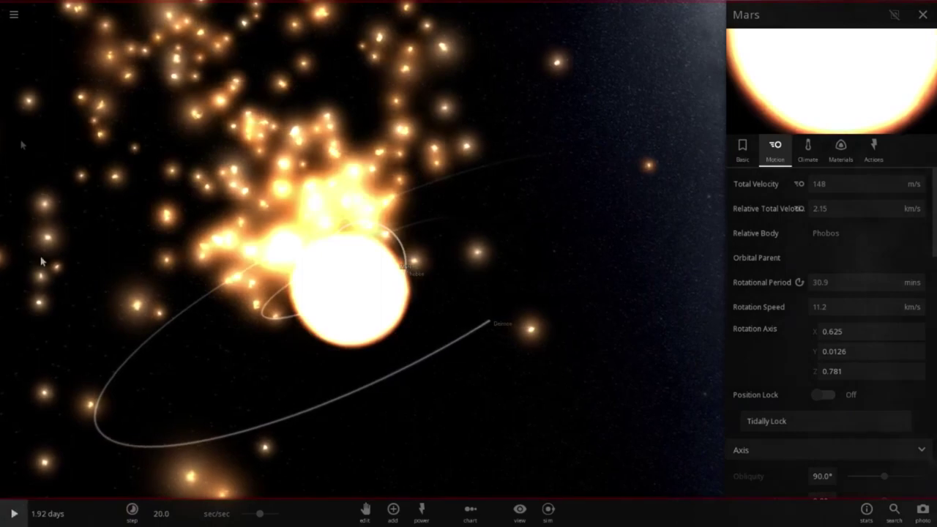
Step: Reload Ceres Striking Mars and give Ceres rotation speed 0 and total velocity 150 km/s
{"action": "left_click", "coordinate": [13, 17]}
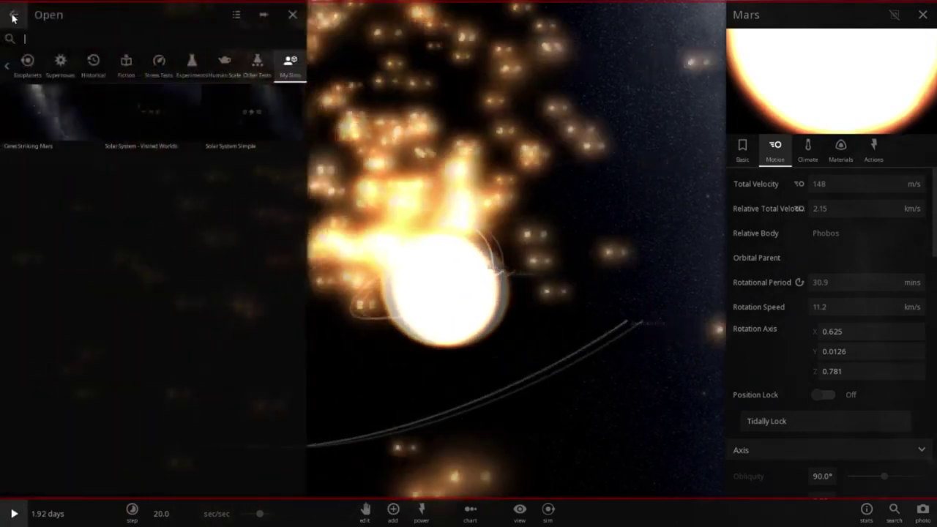
{"action": "left_click", "coordinate": [44, 124]}
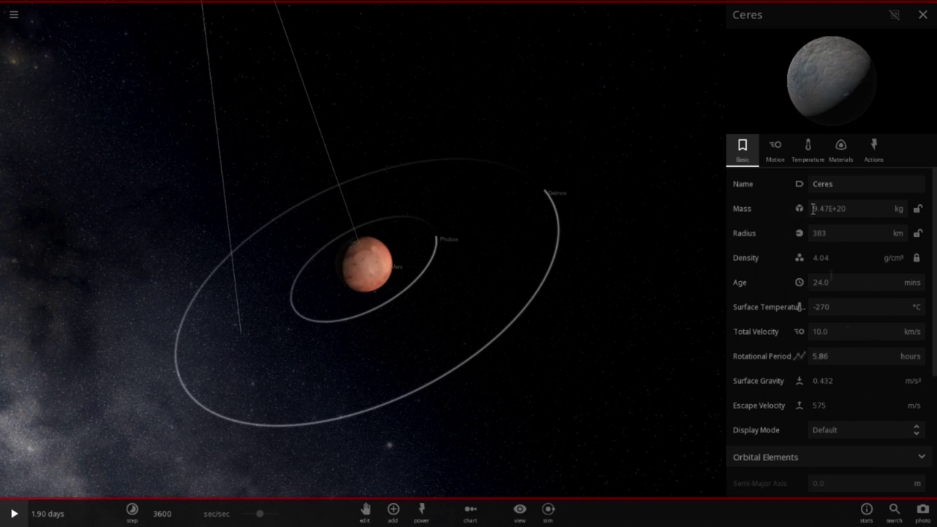
{"action": "left_click", "coordinate": [774, 148]}
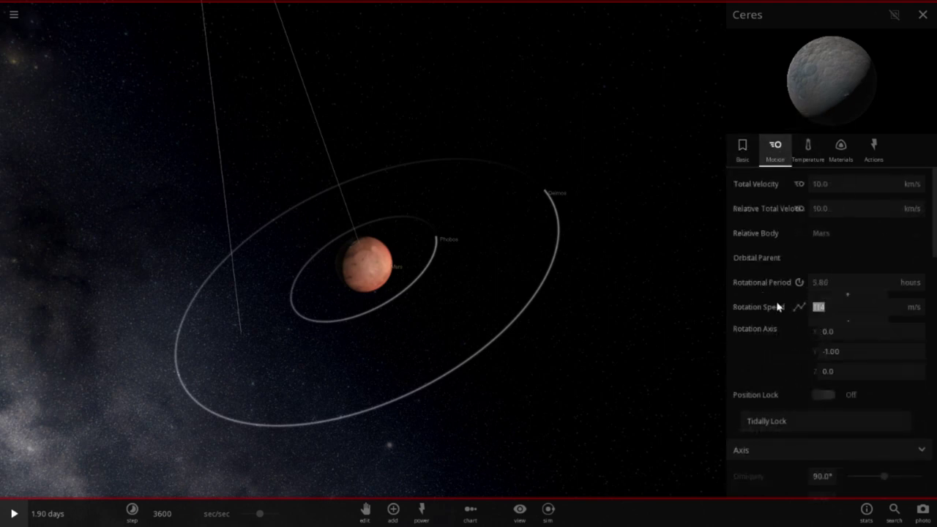
{"action": "type", "text": "0"}
{"action": "key", "text": "Return"}
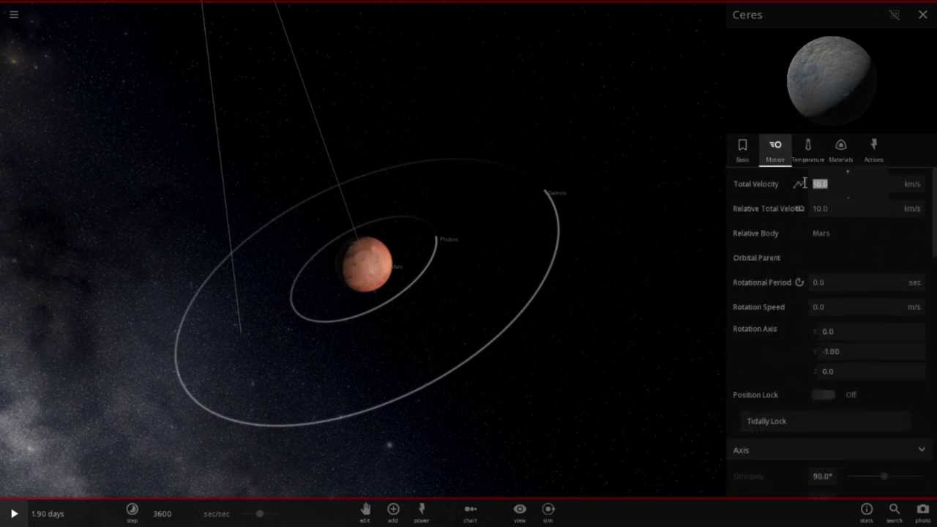
{"action": "type", "text": "15"}
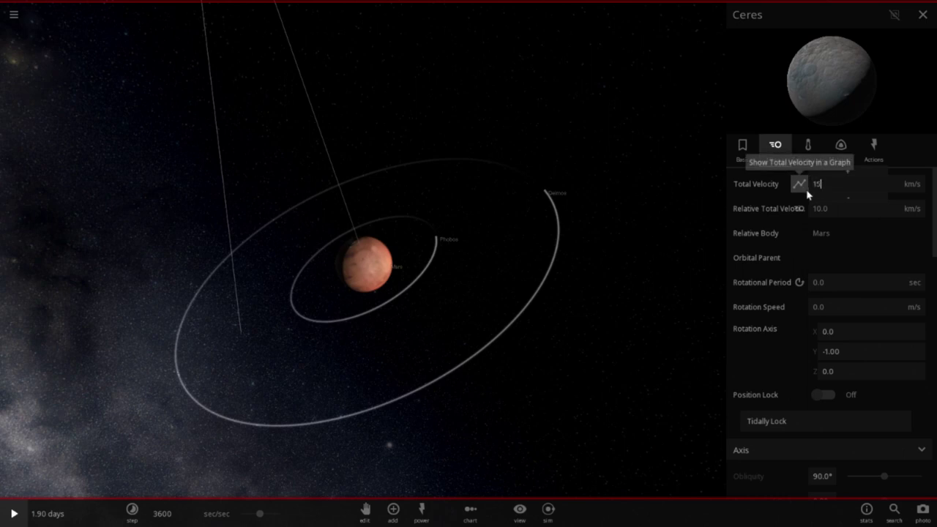
{"action": "type", "text": "0"}
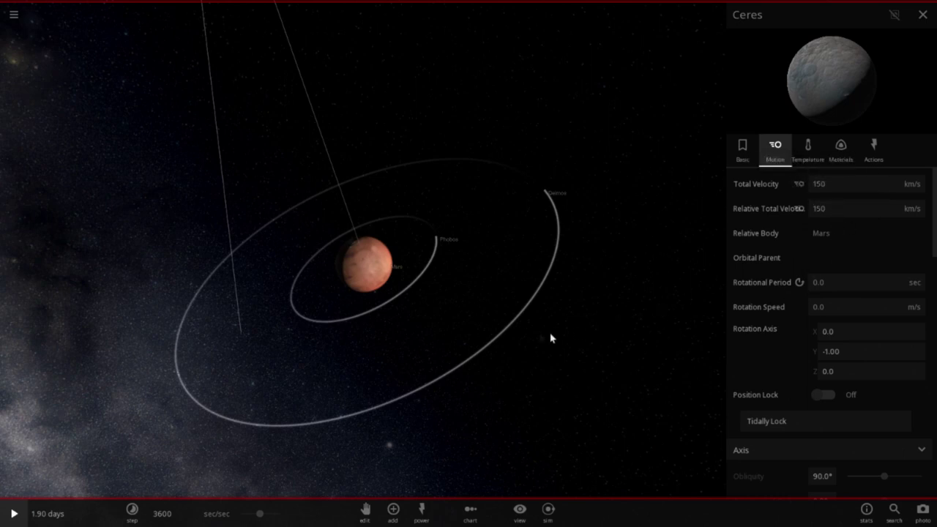
Step: Keep the simulation speed unit at sec/sec and start the simulation
{"action": "left_click", "coordinate": [214, 514]}
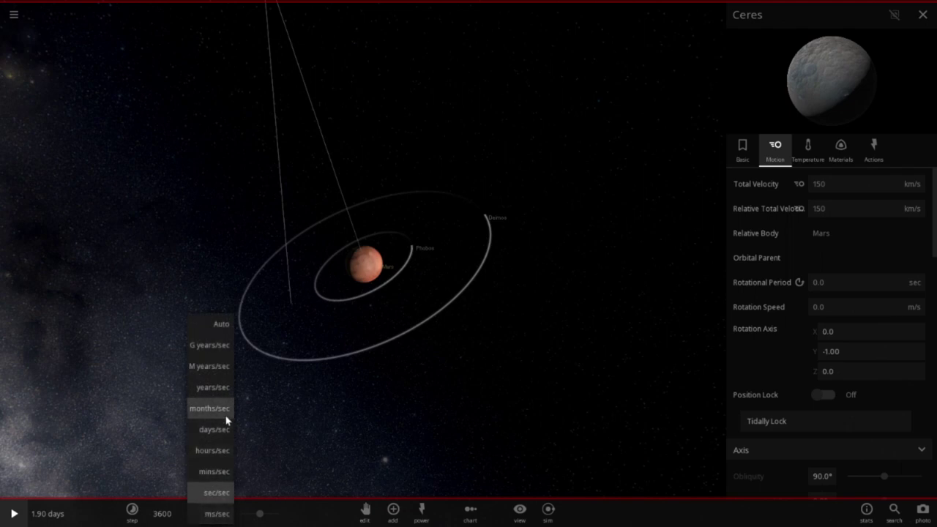
{"action": "left_click", "coordinate": [216, 492]}
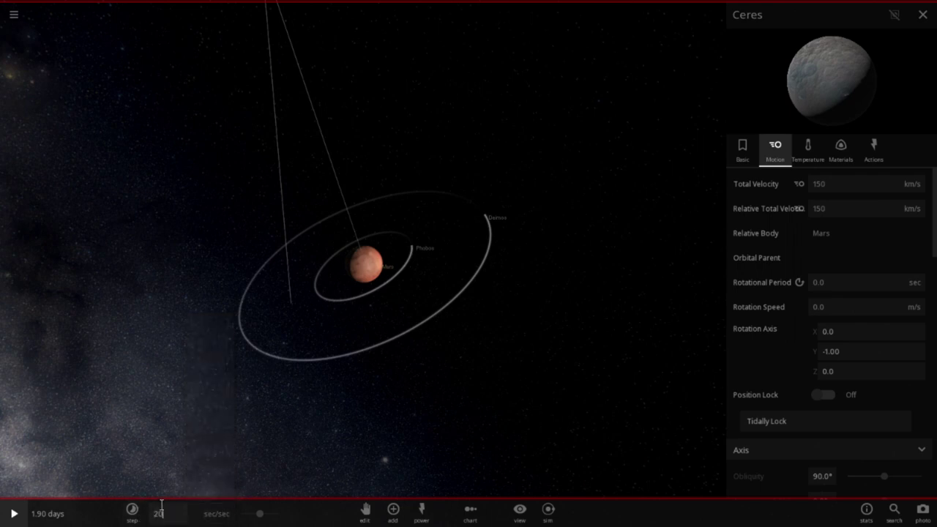
{"action": "left_click", "coordinate": [15, 514]}
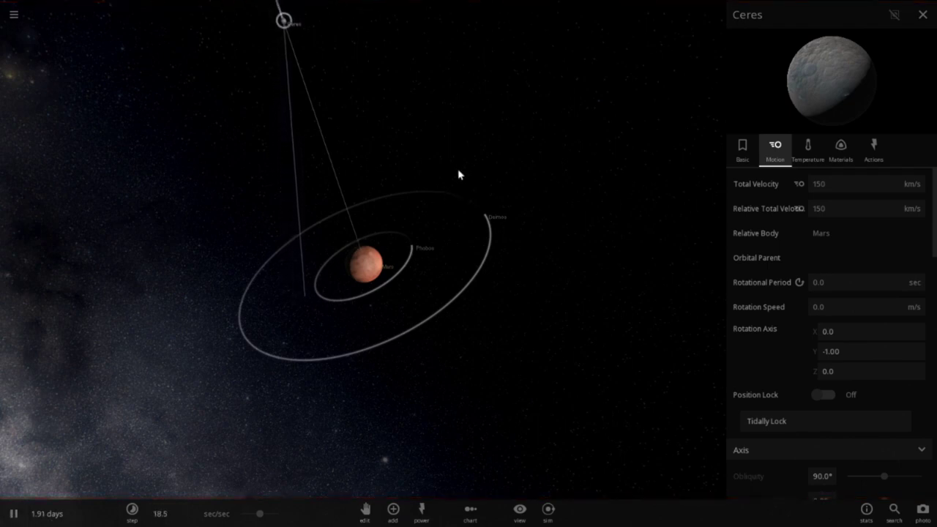
Step: Select Mars and check its 2.47-second rotational period in the Motion tab
{"action": "scroll", "coordinate": [458, 175], "scroll_direction": "up", "scroll_amount": 3}
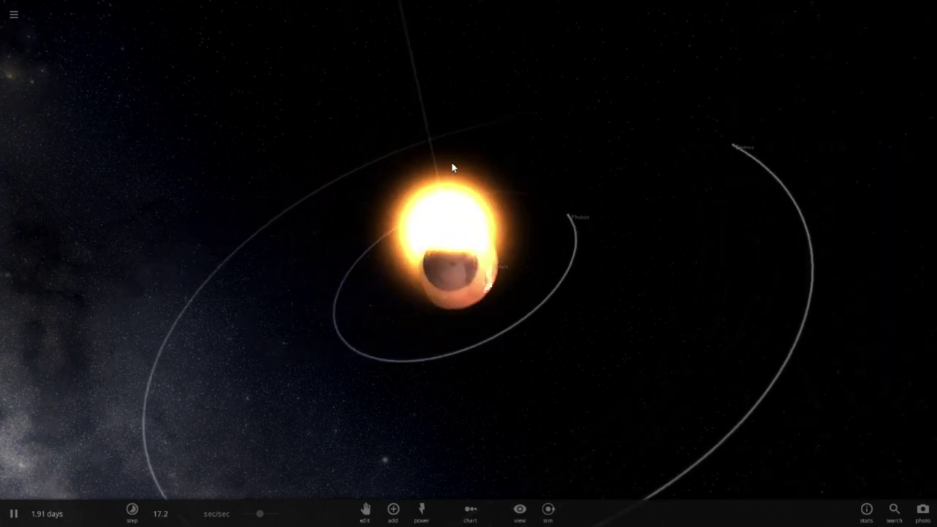
{"action": "left_click", "coordinate": [485, 264]}
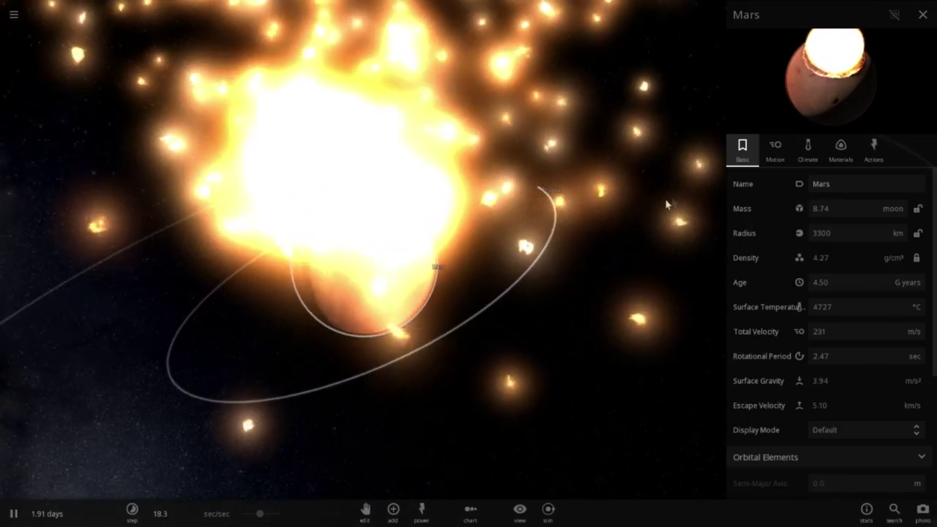
{"action": "left_click", "coordinate": [773, 166]}
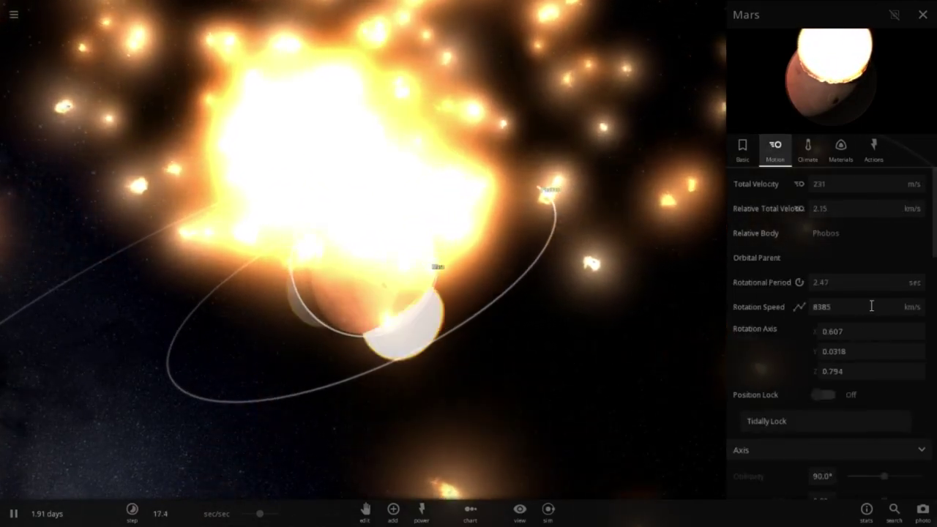
{"action": "left_click", "coordinate": [824, 282]}
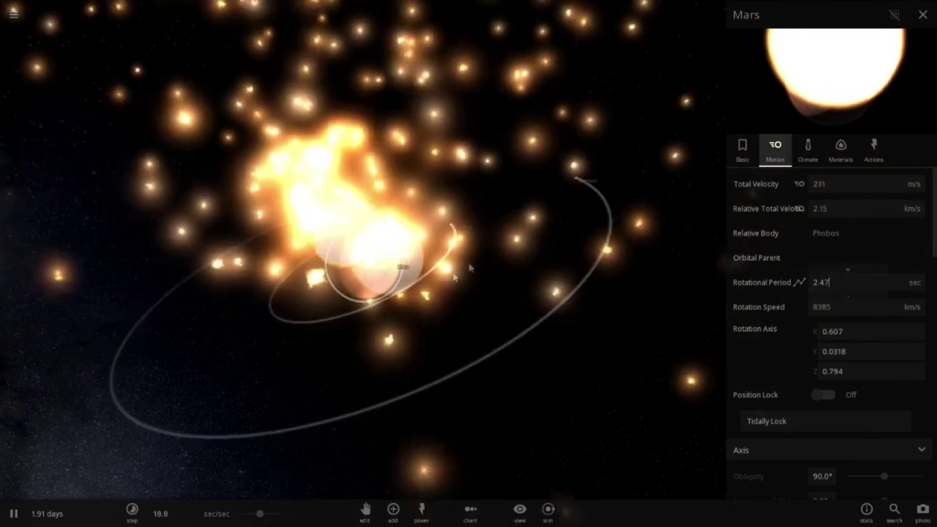
Step: Tilt the view so the orbits lie flat, check Mars's rotation speed, and pause
{"action": "left_click_drag", "start_coordinate": [470, 268], "coordinate": [573, 229]}
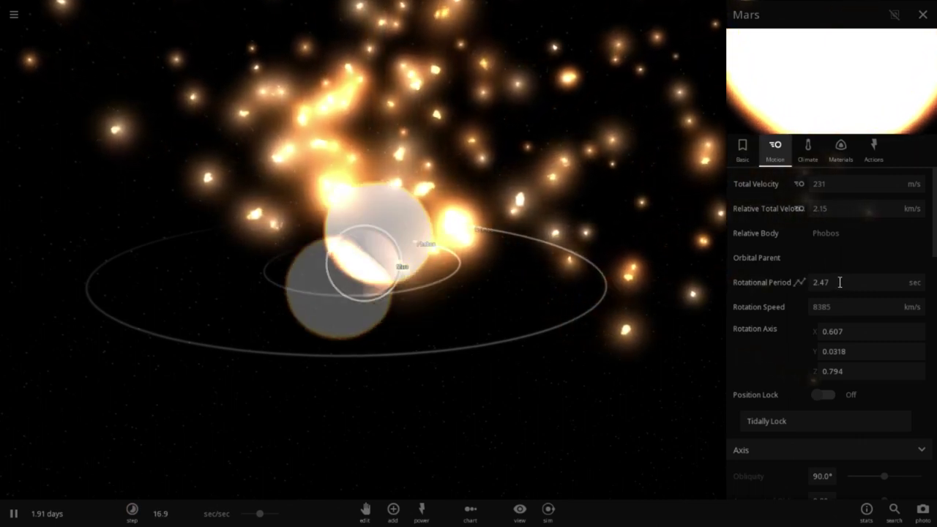
{"action": "left_click", "coordinate": [837, 308]}
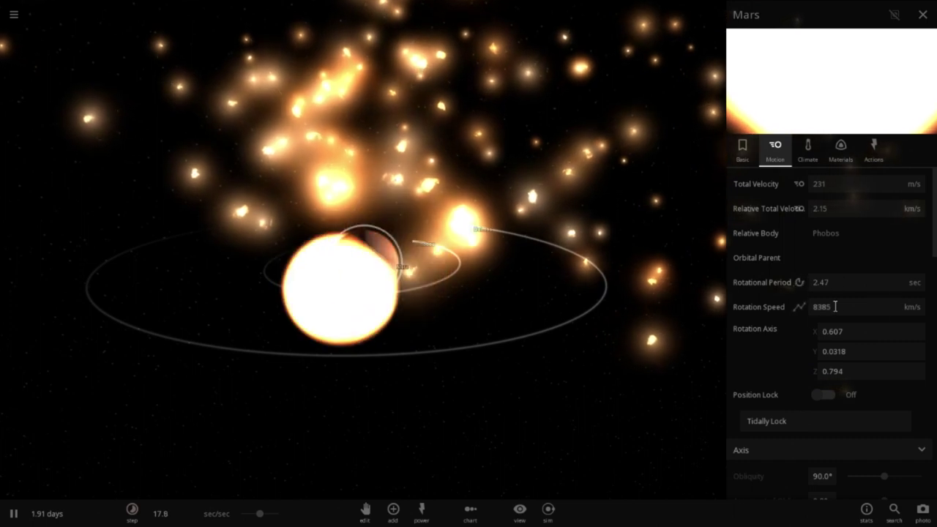
{"action": "key", "text": "space"}
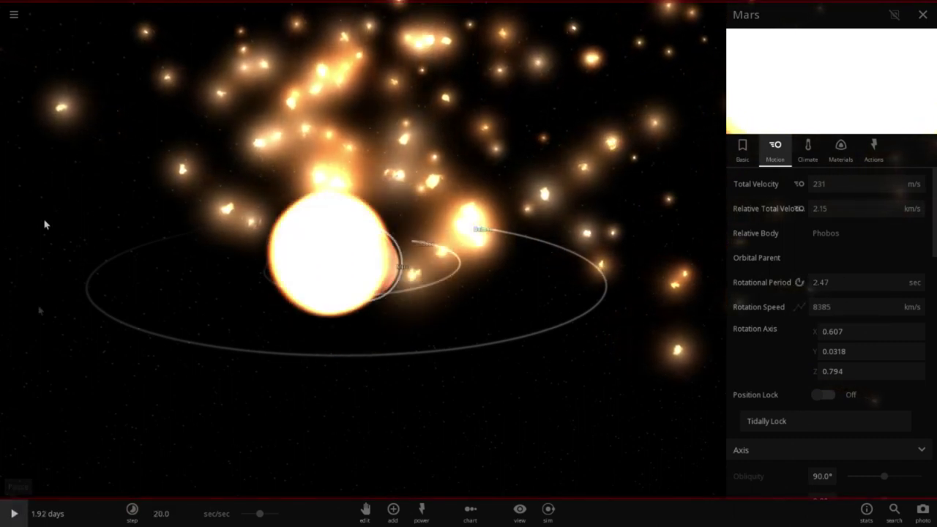
{"action": "left_click", "coordinate": [14, 16]}
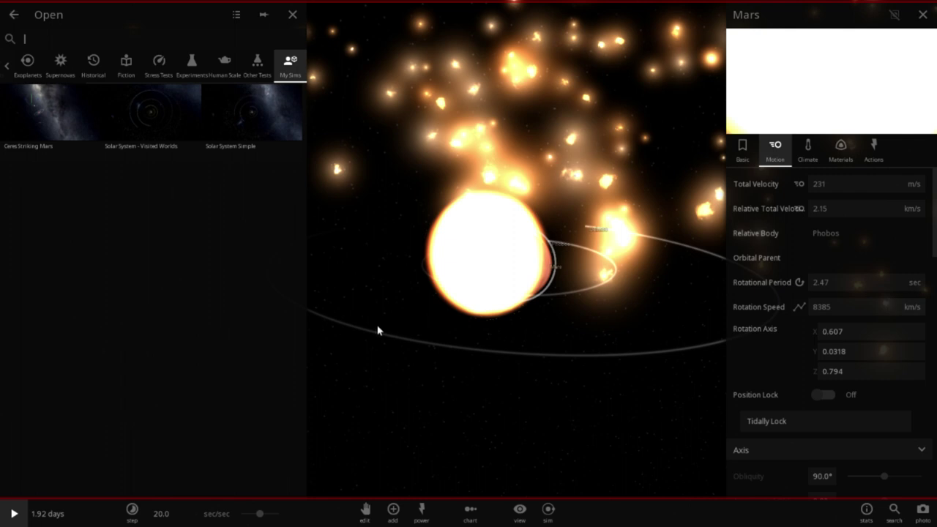
Step: Reload Ceres Striking Mars and show Ceres's motion properties
{"action": "left_click", "coordinate": [73, 126]}
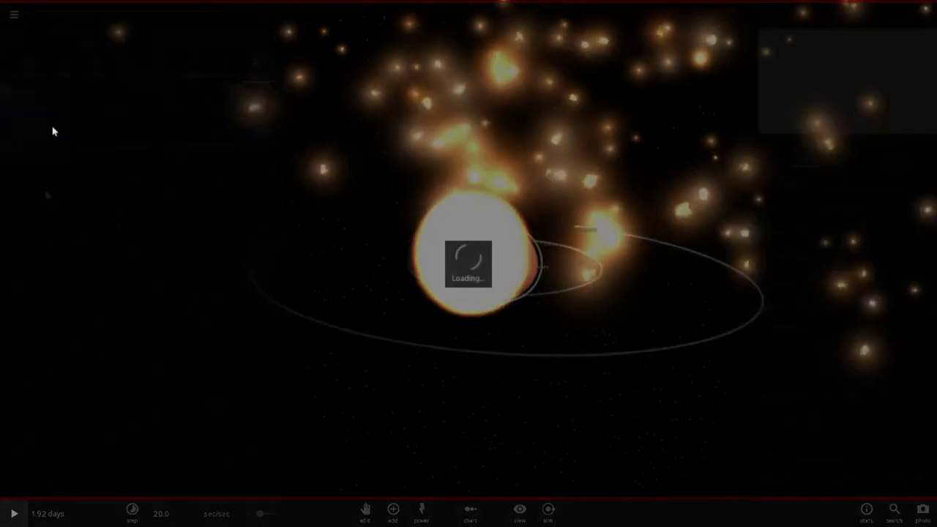
{"action": "scroll", "coordinate": [315, 163], "scroll_direction": "down", "scroll_amount": 3}
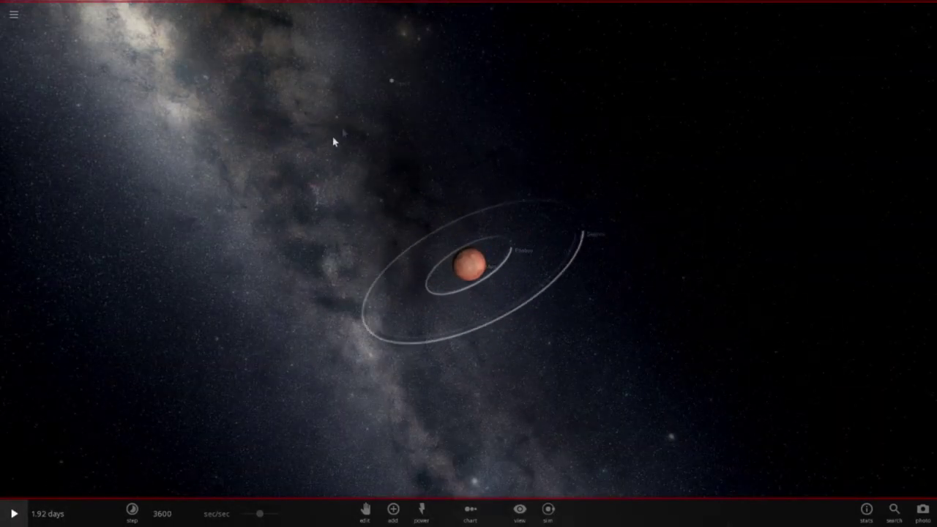
{"action": "left_click", "coordinate": [414, 136]}
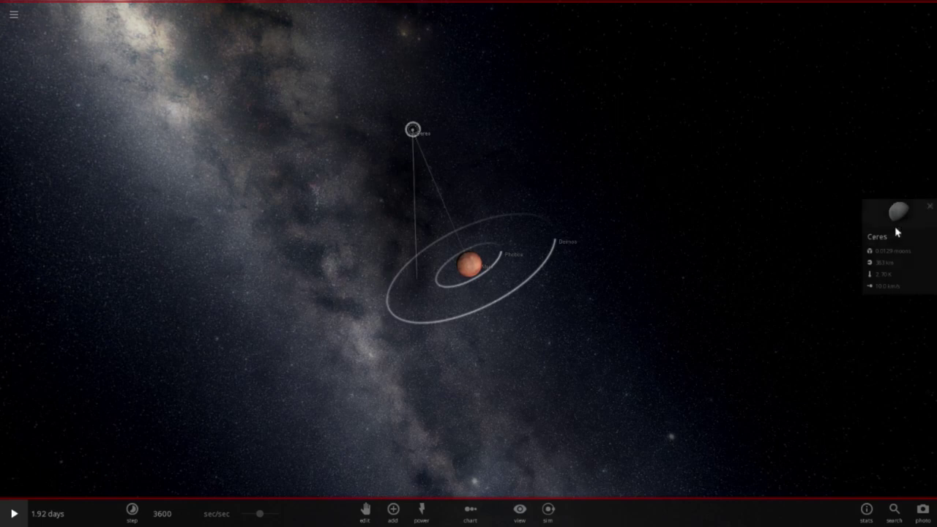
{"action": "left_click", "coordinate": [897, 233]}
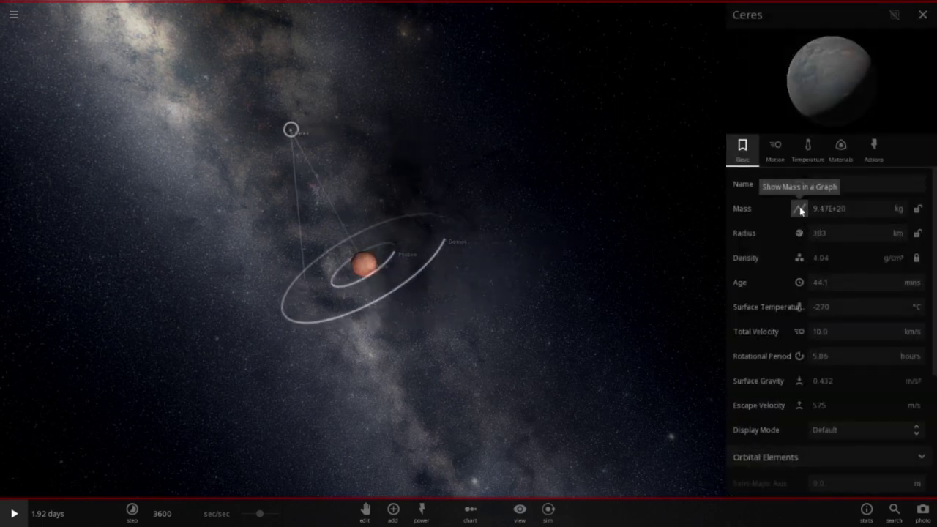
{"action": "left_click", "coordinate": [780, 149]}
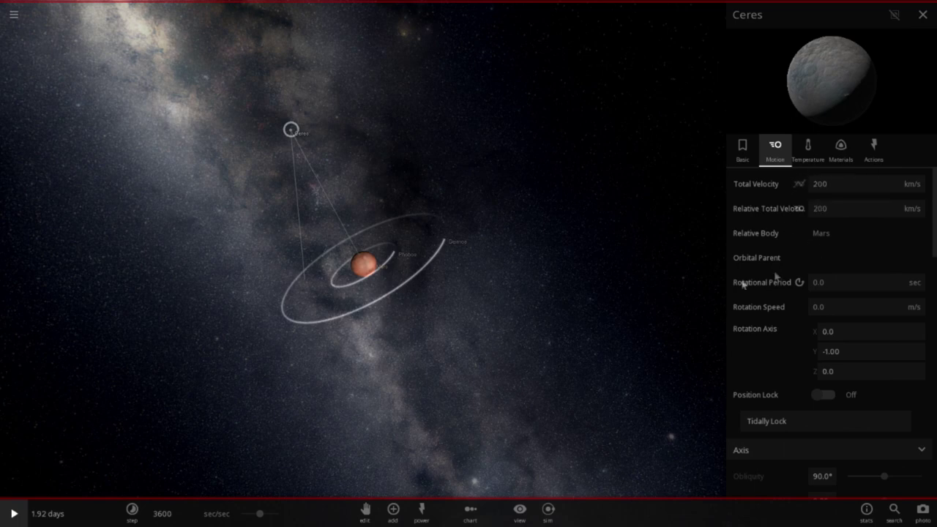
Step: Run the 200 km/s impact and inspect Mars's 22344 km/s rotation speed
{"action": "key", "text": "space"}
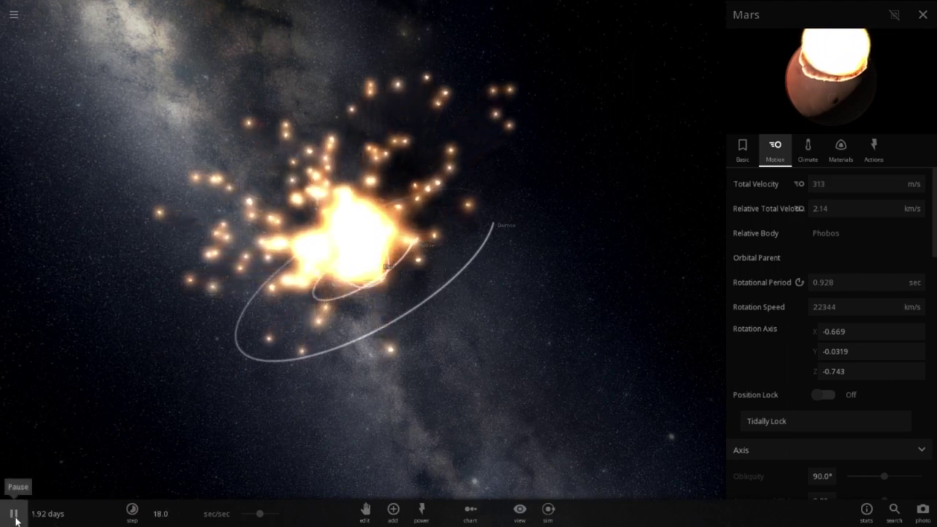
{"action": "left_click", "coordinate": [812, 308]}
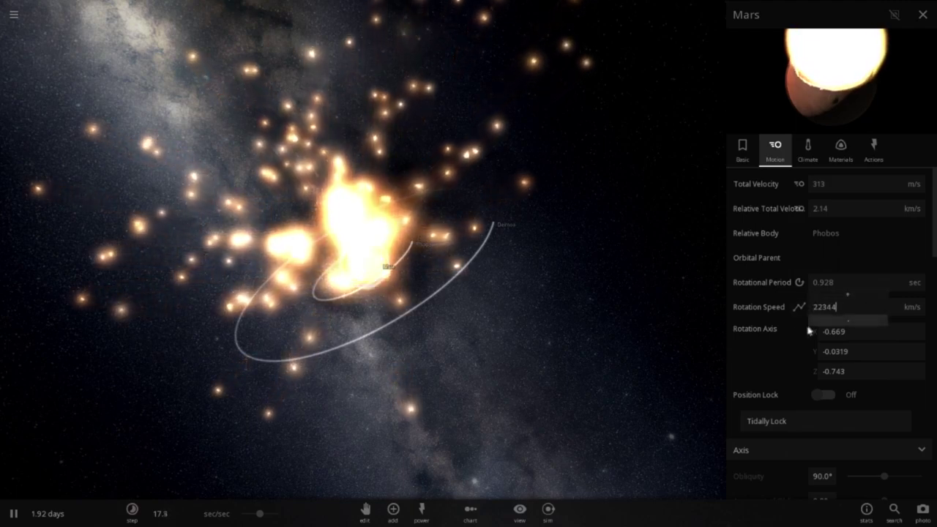
{"action": "left_click", "coordinate": [847, 308]}
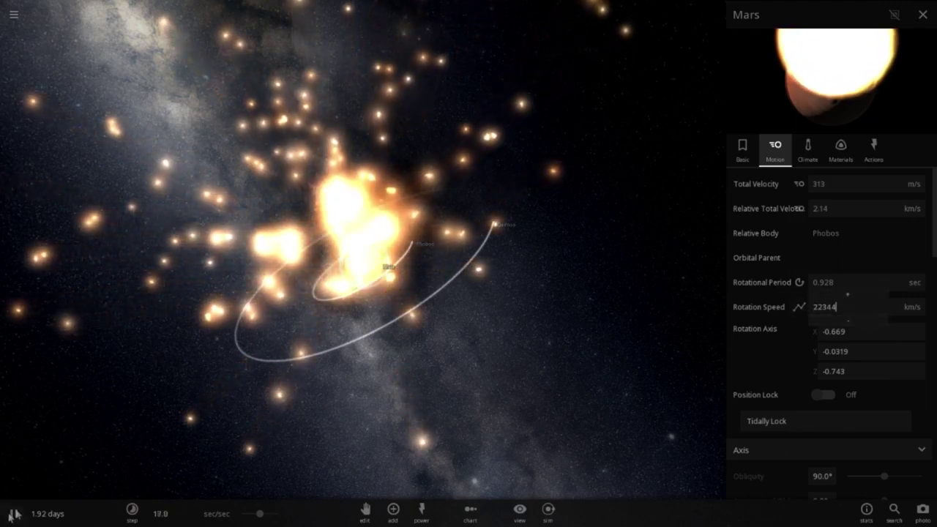
{"action": "left_click", "coordinate": [13, 15]}
Step: Reload the simulation, pause it, and show Ceres's motion properties
{"action": "left_click", "coordinate": [48, 130]}
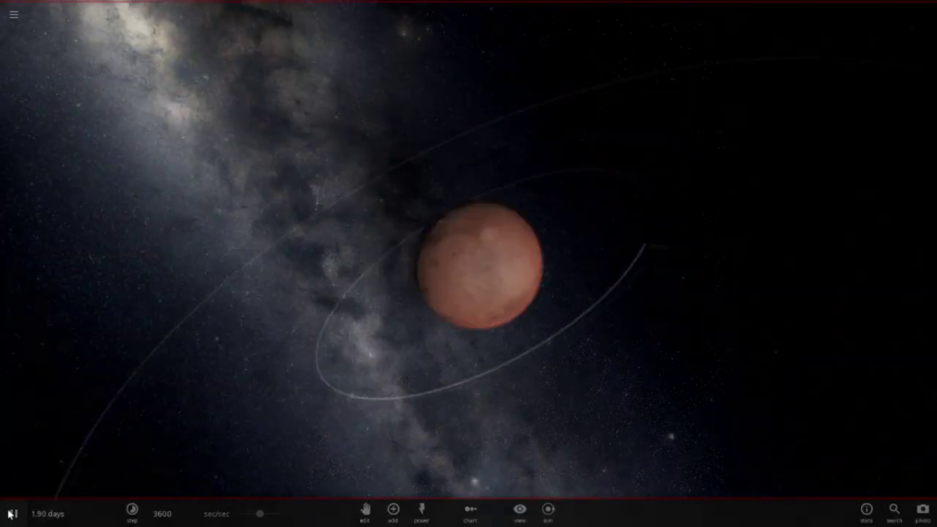
{"action": "left_click", "coordinate": [11, 514]}
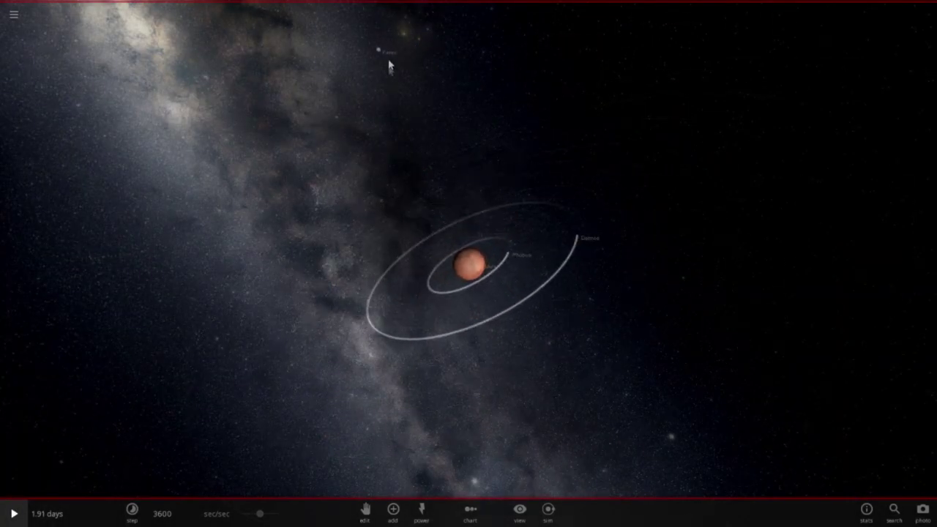
{"action": "left_click", "coordinate": [889, 217]}
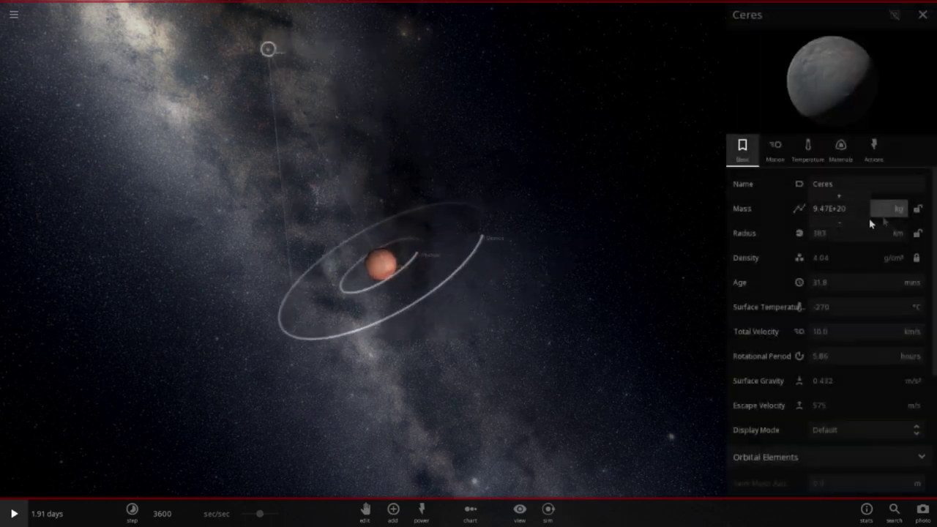
{"action": "left_click", "coordinate": [775, 154]}
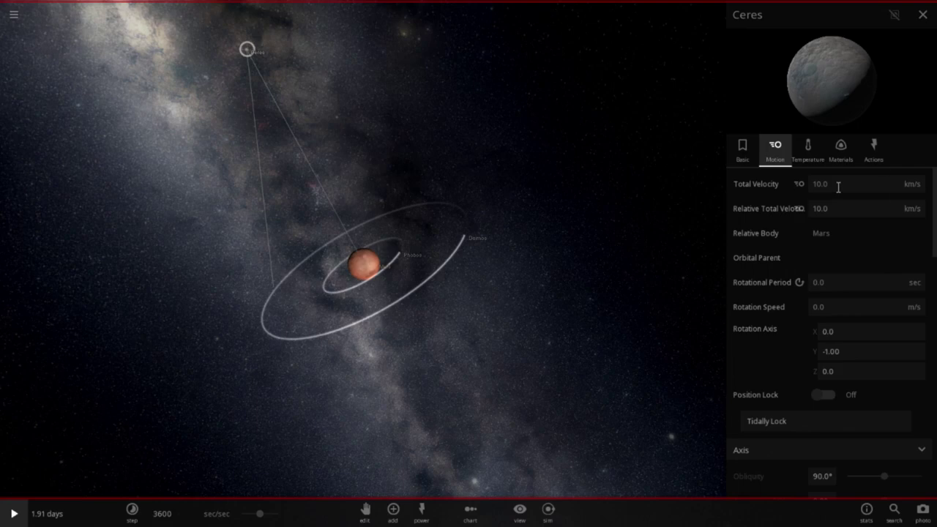
Step: Set Ceres's total velocity to 225 km/s and run the impact
{"action": "type", "text": "210"}
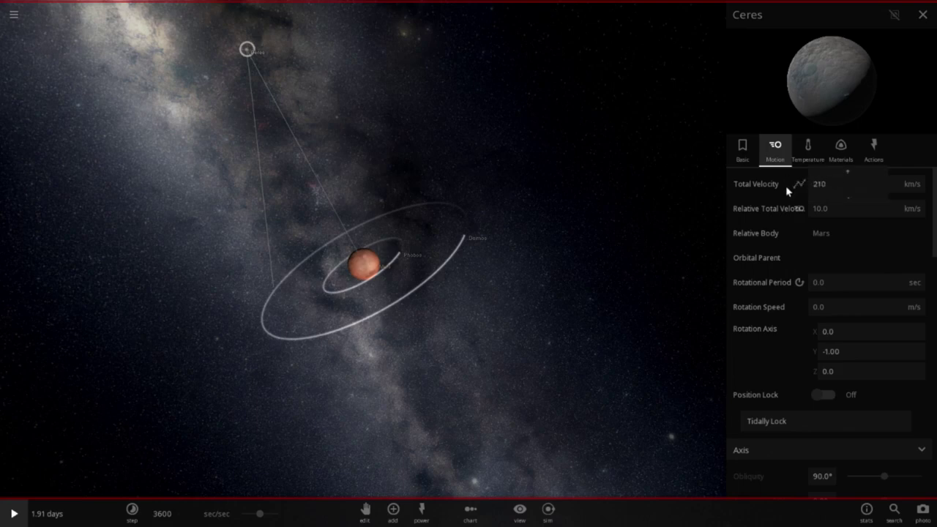
{"action": "key", "text": "BackSpace"}
{"action": "key", "text": "BackSpace"}
{"action": "type", "text": "25"}
{"action": "key", "text": "Return"}
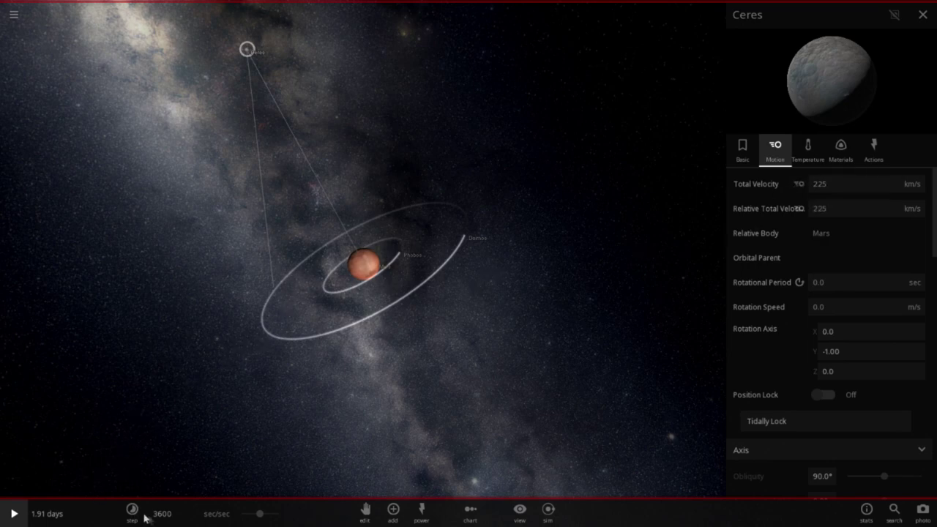
{"action": "key", "text": "space"}
{"action": "scroll", "coordinate": [359, 191], "scroll_direction": "up", "scroll_amount": 3}
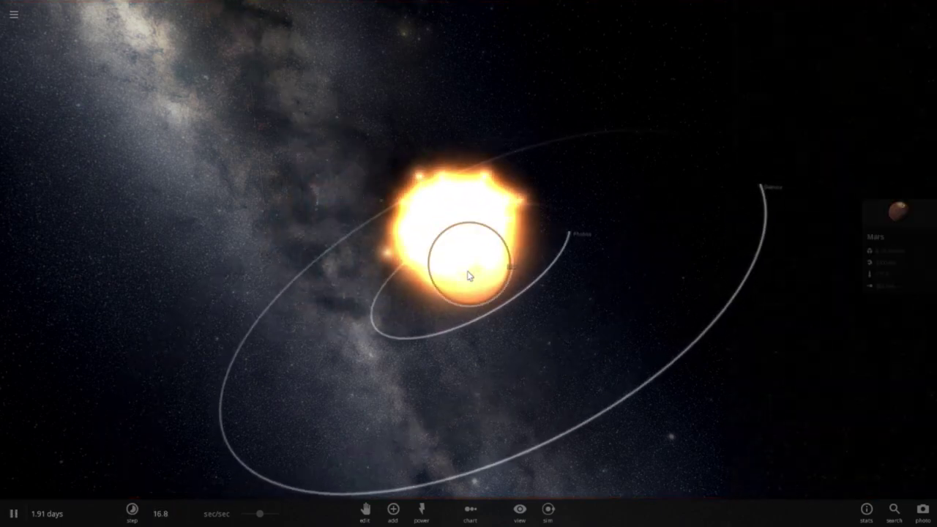
Step: Show Mars's motion properties, 34.0 km/s spin and 10.2-minute period, while orbiting and zooming around it
{"action": "left_click", "coordinate": [876, 233]}
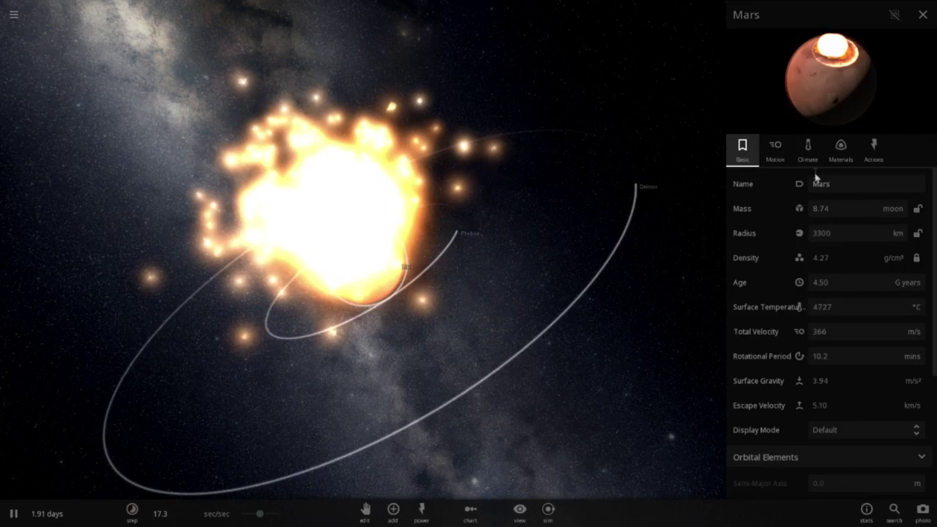
{"action": "left_click", "coordinate": [778, 153]}
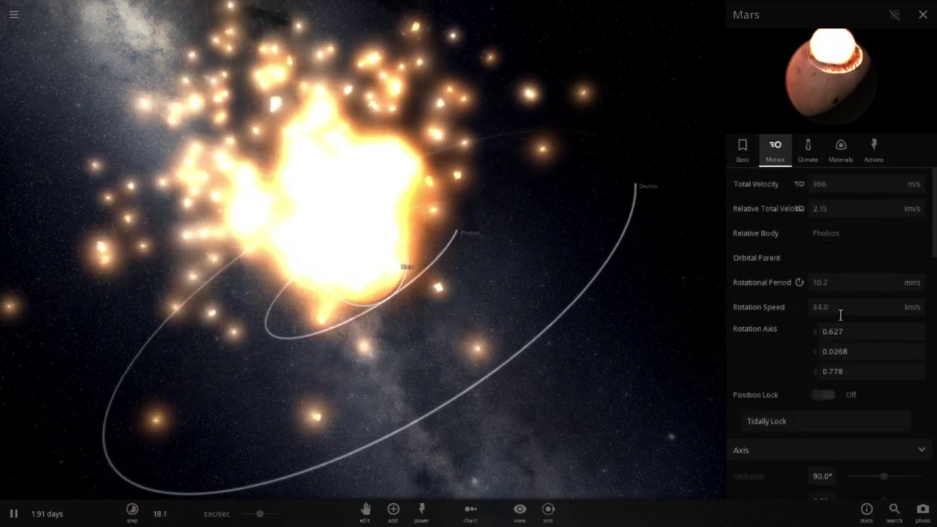
{"action": "left_click_drag", "start_coordinate": [645, 289], "coordinate": [140, 295]}
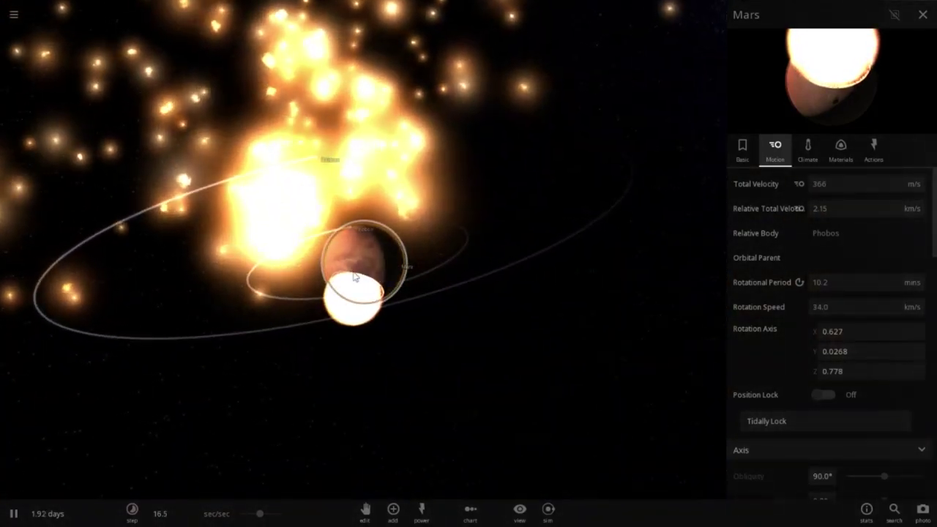
{"action": "scroll", "coordinate": [434, 295], "scroll_direction": "up", "scroll_amount": 3}
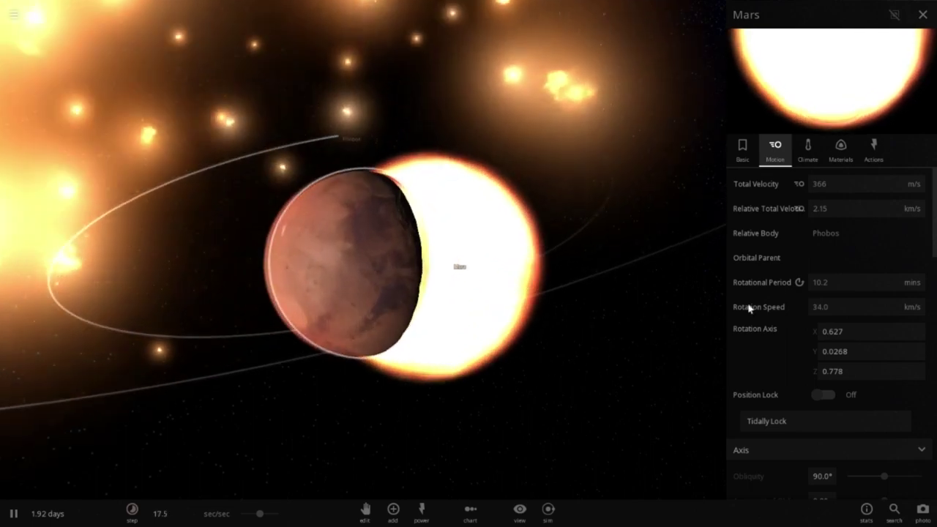
{"action": "scroll", "coordinate": [742, 304], "scroll_direction": "down", "scroll_amount": 2}
{"action": "scroll", "coordinate": [729, 308], "scroll_direction": "up", "scroll_amount": 2}
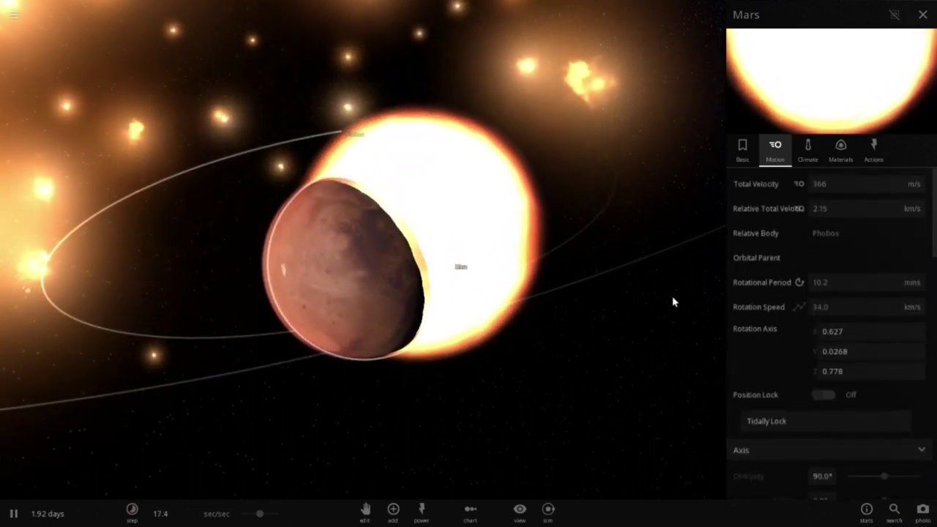
{"action": "scroll", "coordinate": [673, 301], "scroll_direction": "up", "scroll_amount": 2}
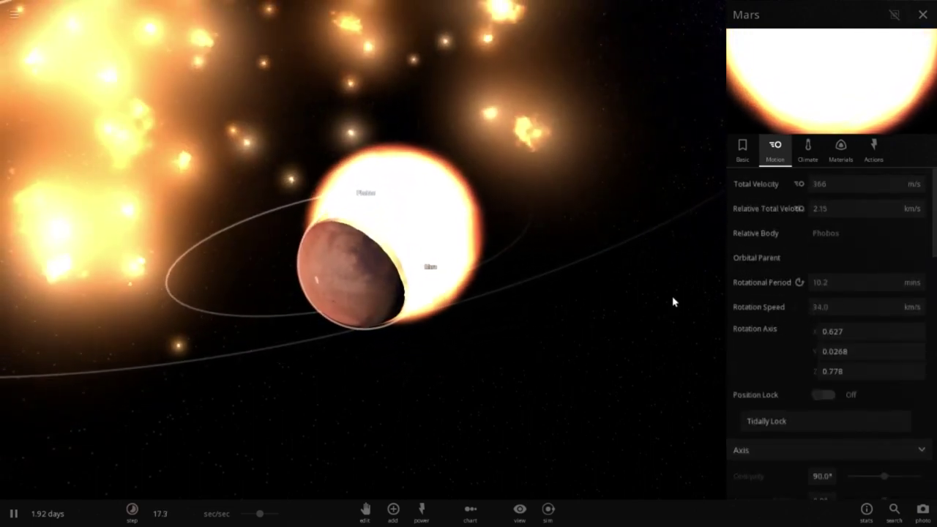
{"action": "scroll", "coordinate": [672, 301], "scroll_direction": "up", "scroll_amount": 2}
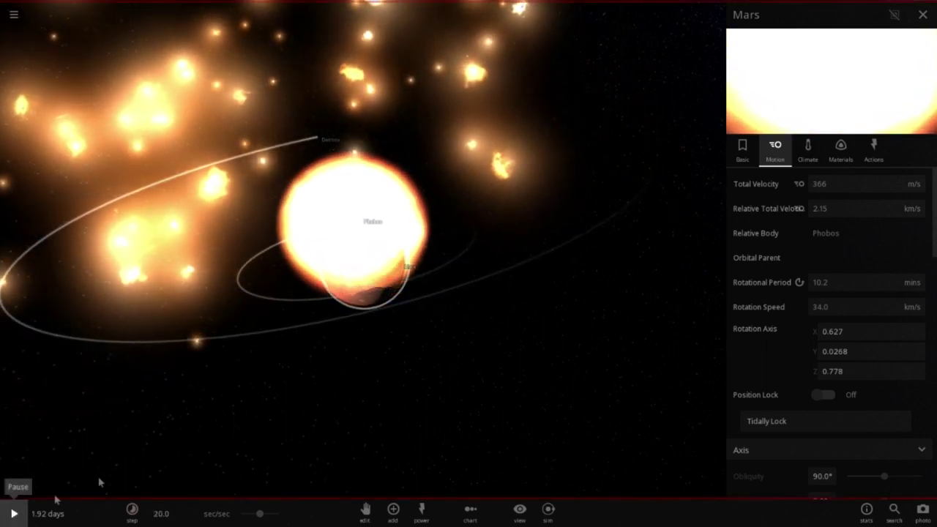
Step: Reload Ceres Striking Mars, pause, show Ceres's motion properties, and rerun the 225 km/s impact
{"action": "left_click", "coordinate": [13, 15]}
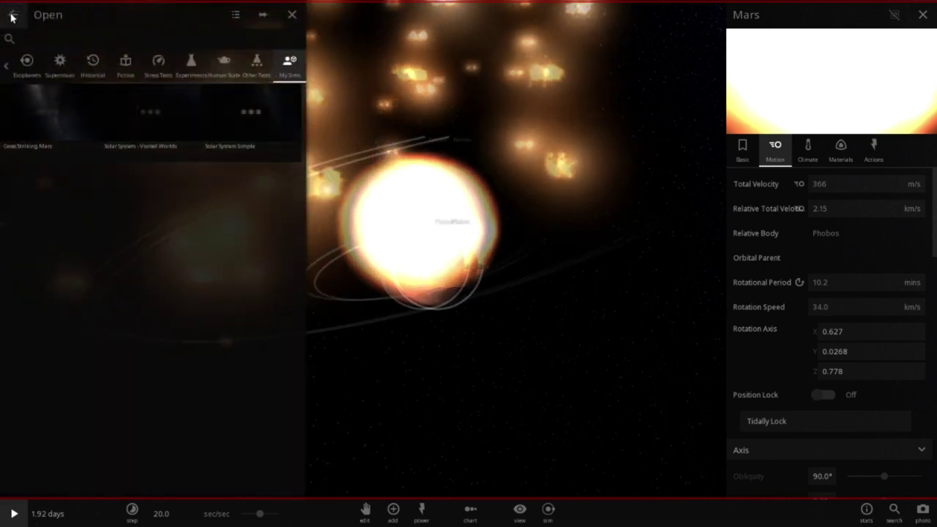
{"action": "left_click", "coordinate": [38, 115]}
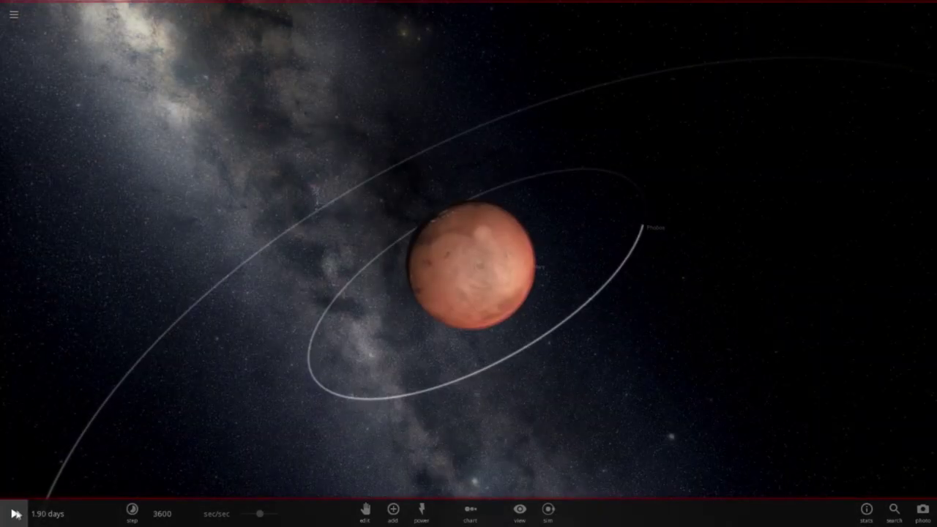
{"action": "left_click", "coordinate": [12, 515]}
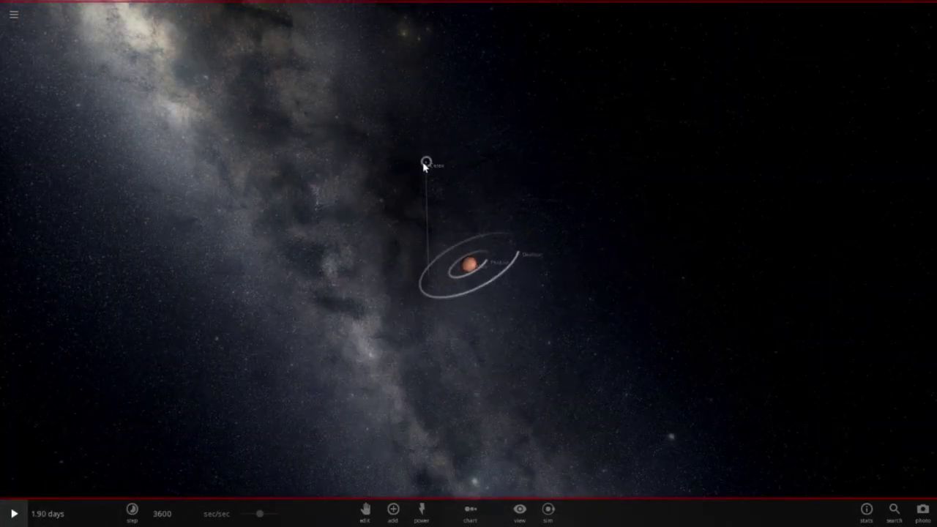
{"action": "left_click", "coordinate": [893, 220]}
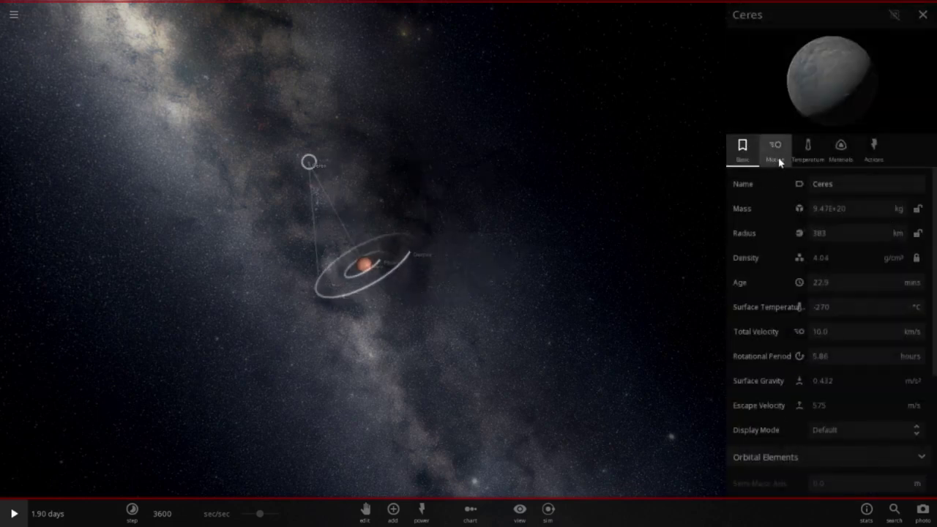
{"action": "left_click", "coordinate": [778, 154]}
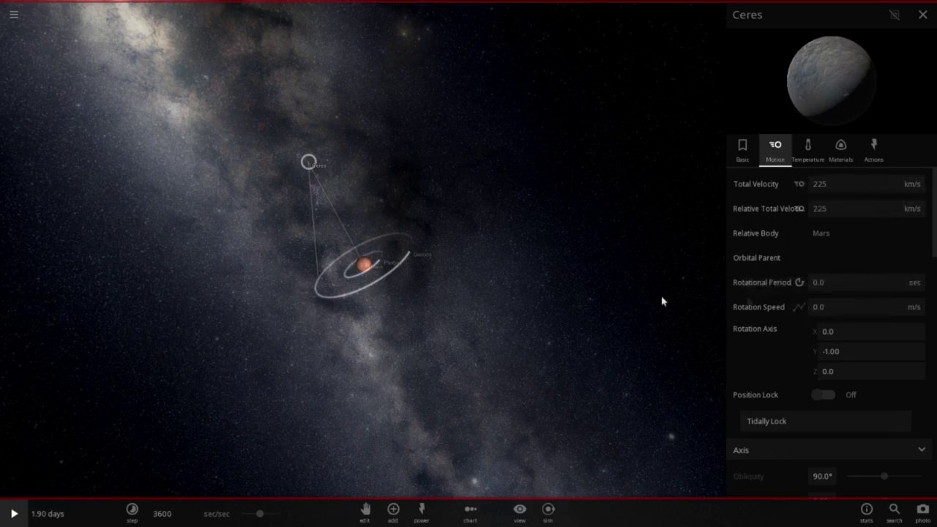
{"action": "key", "text": "space"}
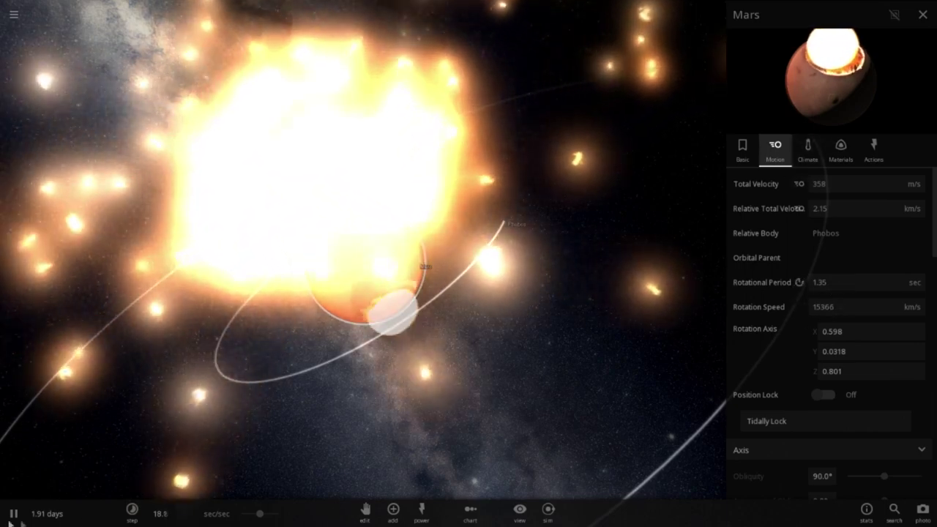
Step: Reload the intact-Mars simulation, run Ceres into Mars, and open Mars's properties
{"action": "left_click", "coordinate": [13, 515]}
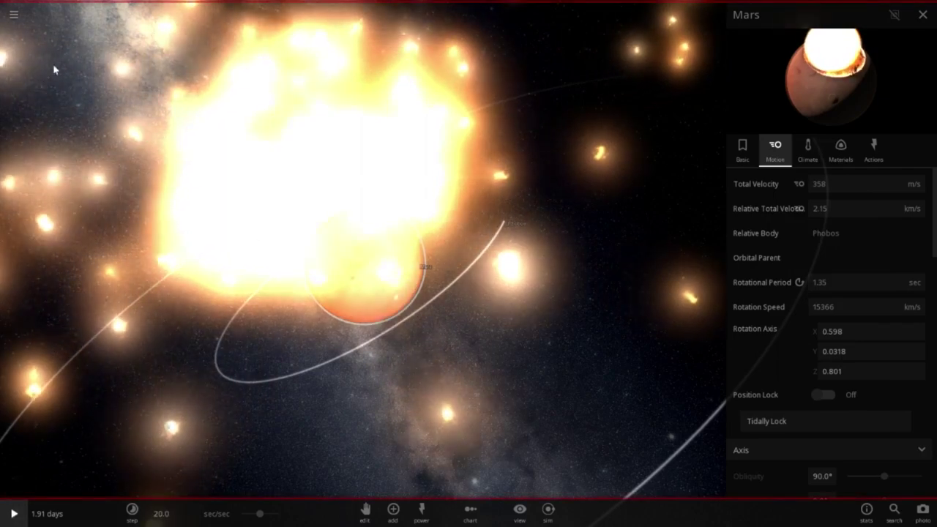
{"action": "left_click", "coordinate": [14, 15]}
{"action": "left_click", "coordinate": [31, 125]}
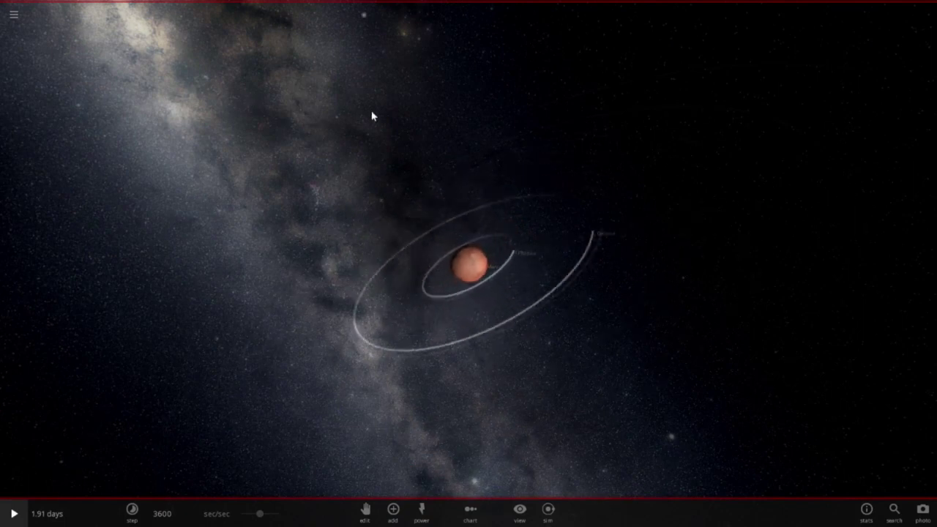
{"action": "left_click", "coordinate": [872, 209]}
{"action": "key", "text": "space"}
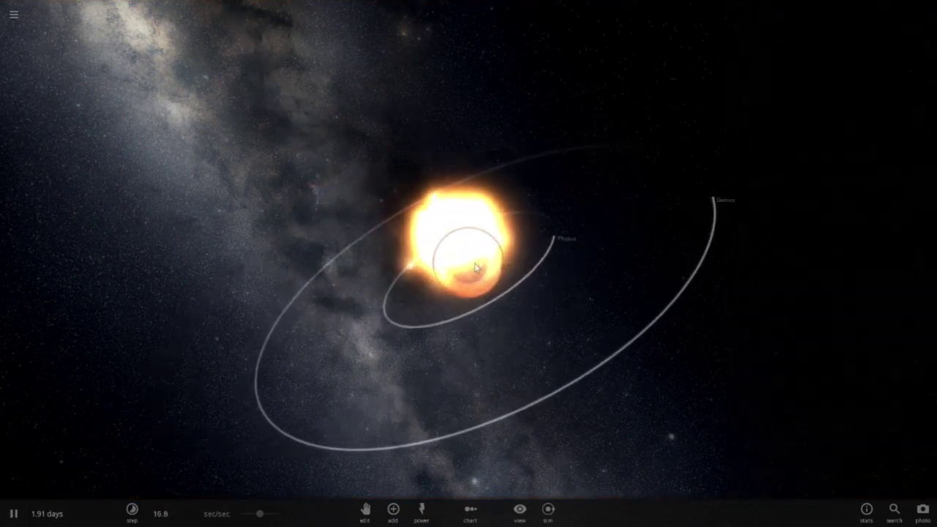
{"action": "left_click", "coordinate": [881, 251]}
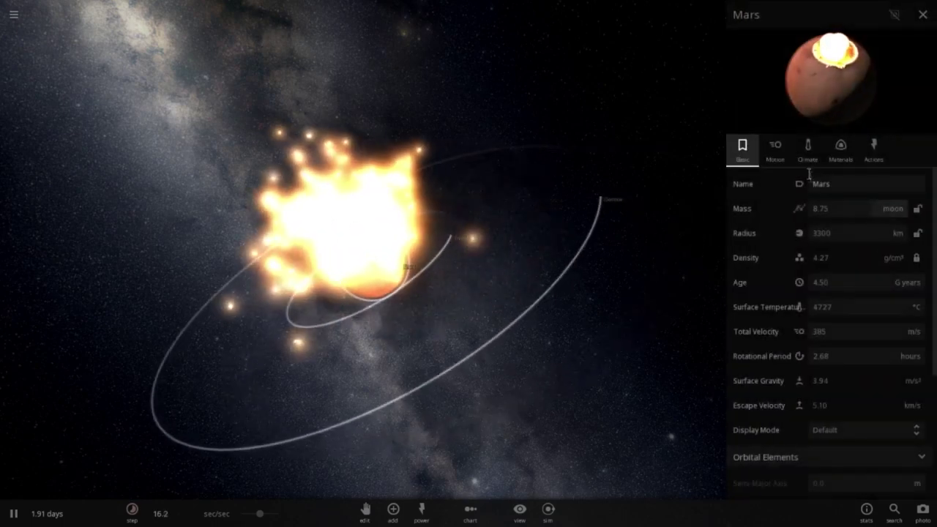
Step: Show Mars's motion properties, orbit and zoom around the white-hot exploding Mars, then pause
{"action": "left_click", "coordinate": [775, 147]}
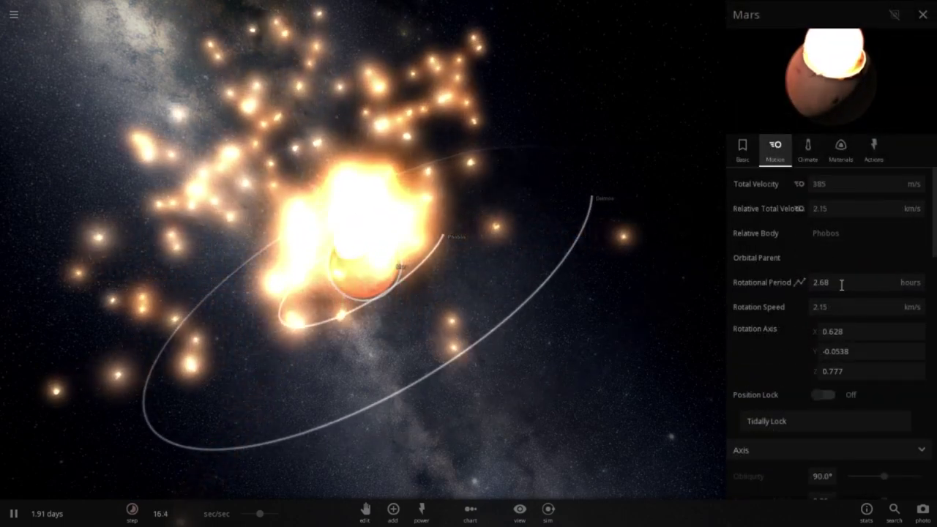
{"action": "left_click_drag", "start_coordinate": [459, 289], "coordinate": [579, 191]}
{"action": "scroll", "coordinate": [490, 253], "scroll_direction": "up", "scroll_amount": 10}
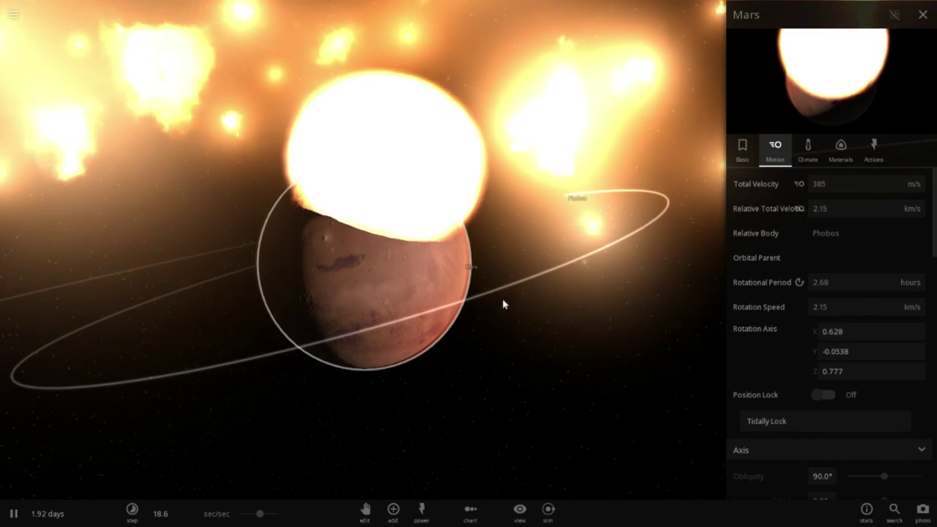
{"action": "left_click_drag", "start_coordinate": [494, 315], "coordinate": [474, 327]}
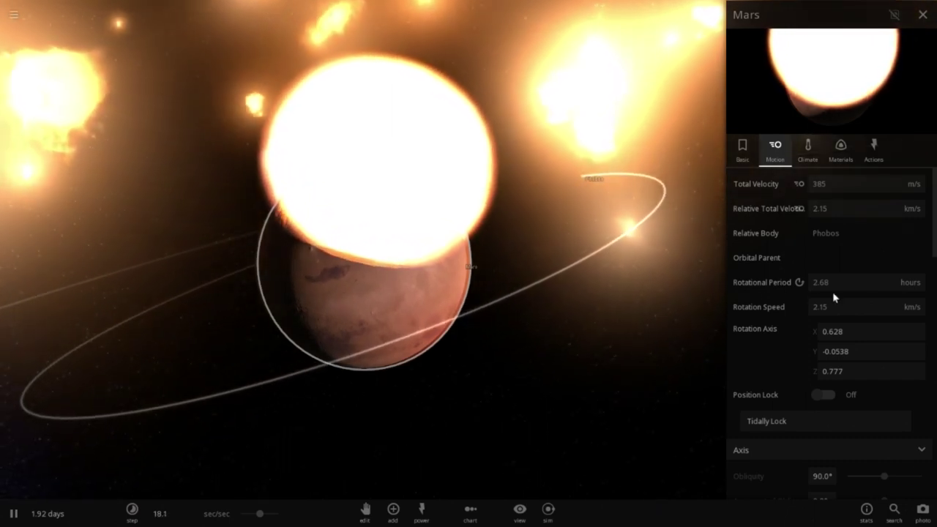
{"action": "scroll", "coordinate": [433, 339], "scroll_direction": "down", "scroll_amount": 4}
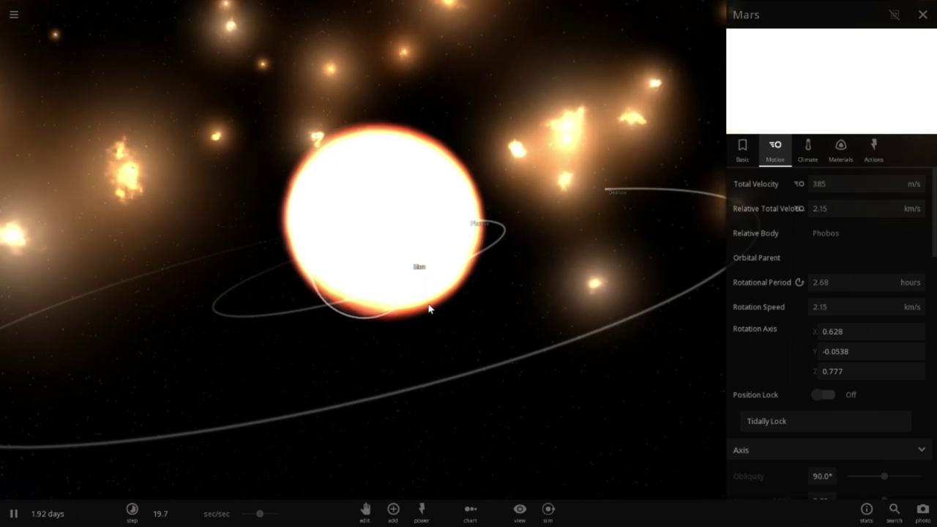
{"action": "left_click_drag", "start_coordinate": [430, 309], "coordinate": [253, 415]}
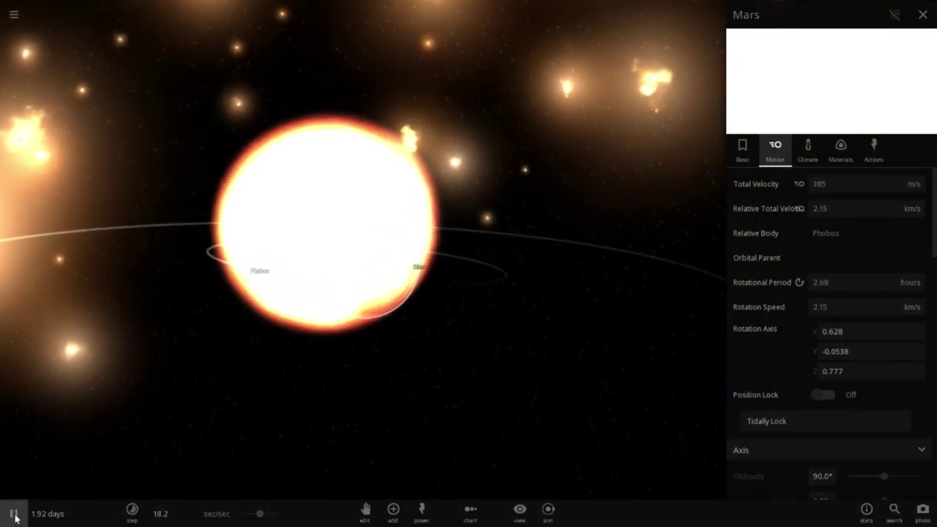
{"action": "left_click", "coordinate": [15, 514]}
{"action": "scroll", "coordinate": [450, 377], "scroll_direction": "down", "scroll_amount": 10}
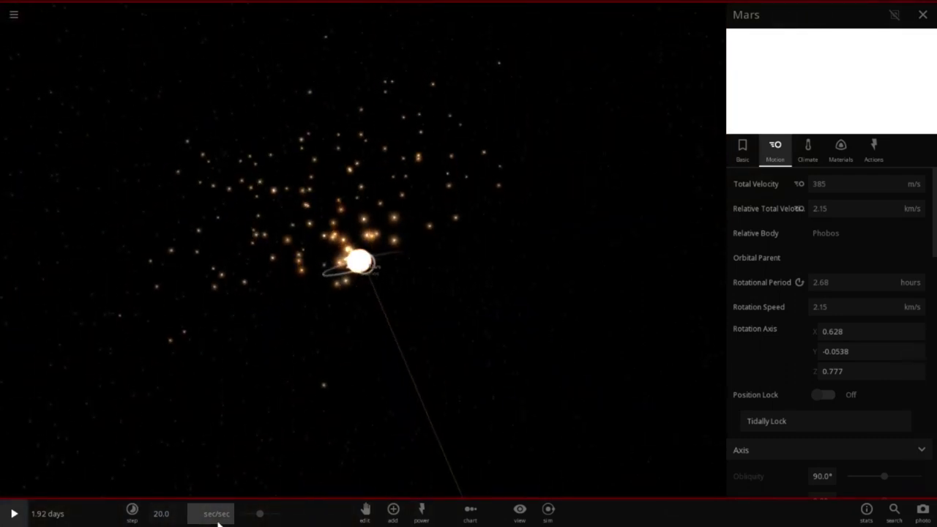
Step: Set the simulation time rate to 1 day per second
{"action": "left_click", "coordinate": [214, 450]}
{"action": "left_click", "coordinate": [182, 513]}
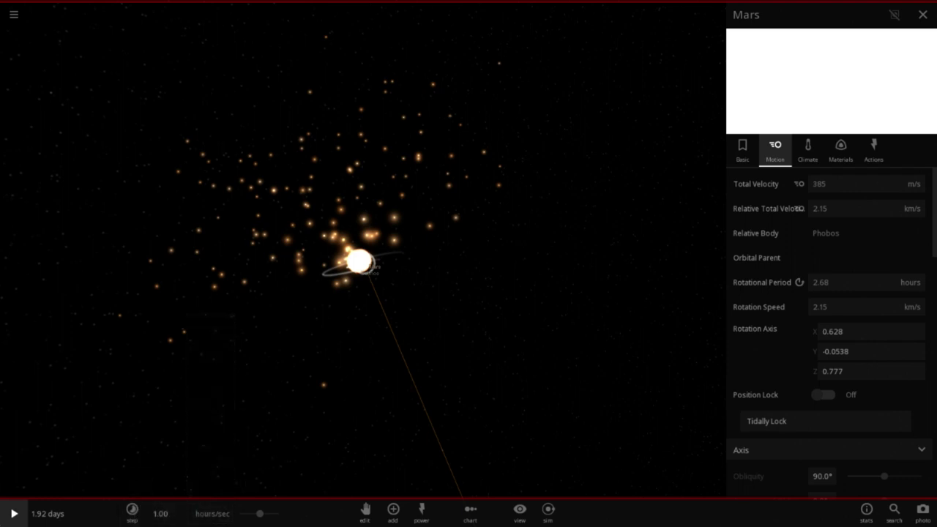
{"action": "scroll", "coordinate": [399, 268], "scroll_direction": "up", "scroll_amount": 10}
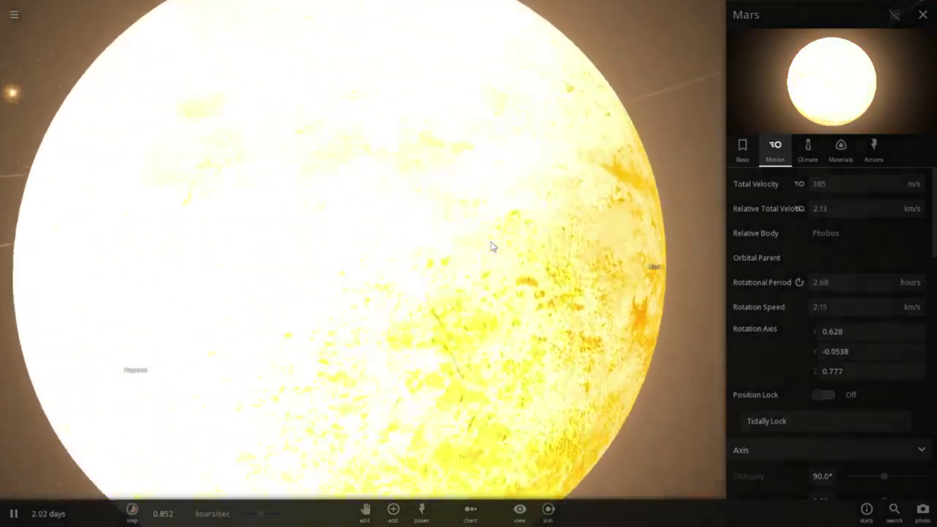
{"action": "scroll", "coordinate": [494, 247], "scroll_direction": "down", "scroll_amount": 5}
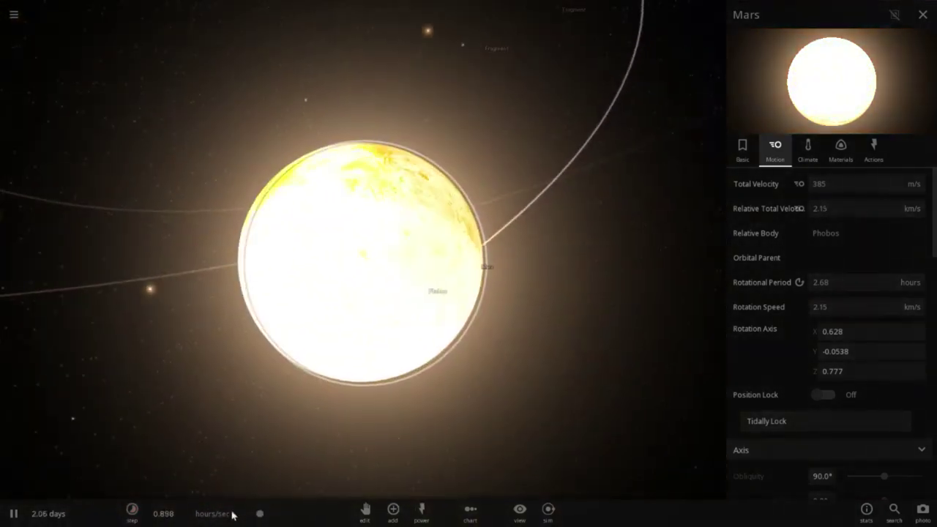
{"action": "left_click", "coordinate": [209, 516]}
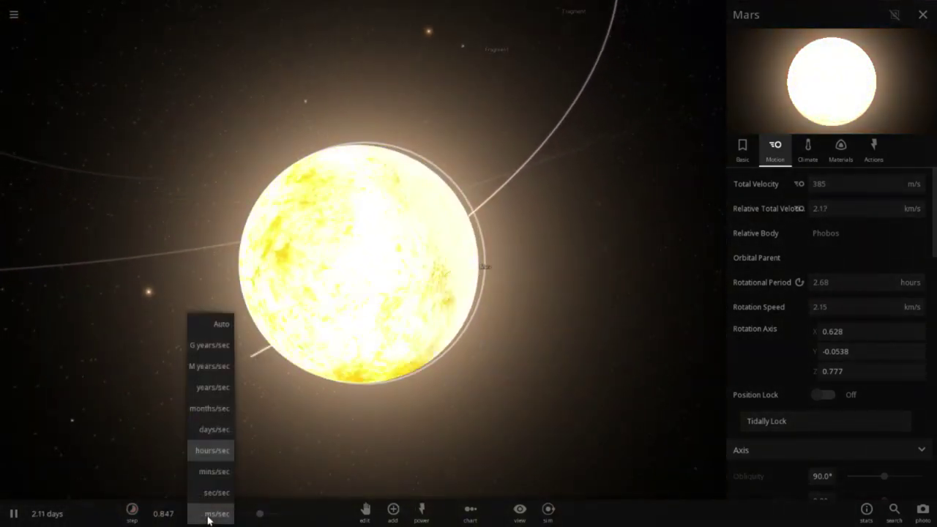
{"action": "left_click", "coordinate": [216, 473]}
{"action": "left_click", "coordinate": [223, 516]}
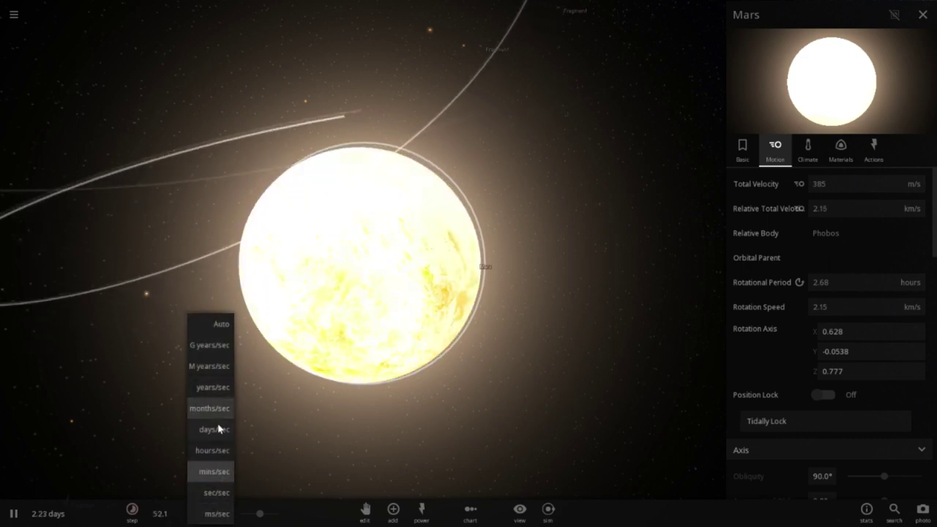
{"action": "left_click", "coordinate": [216, 430]}
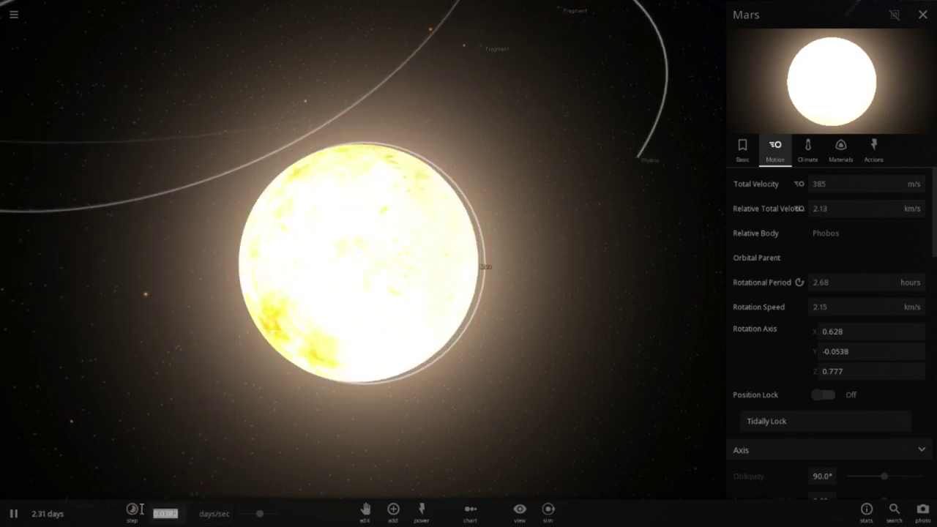
{"action": "type", "text": "1"}
{"action": "key", "text": "Return"}
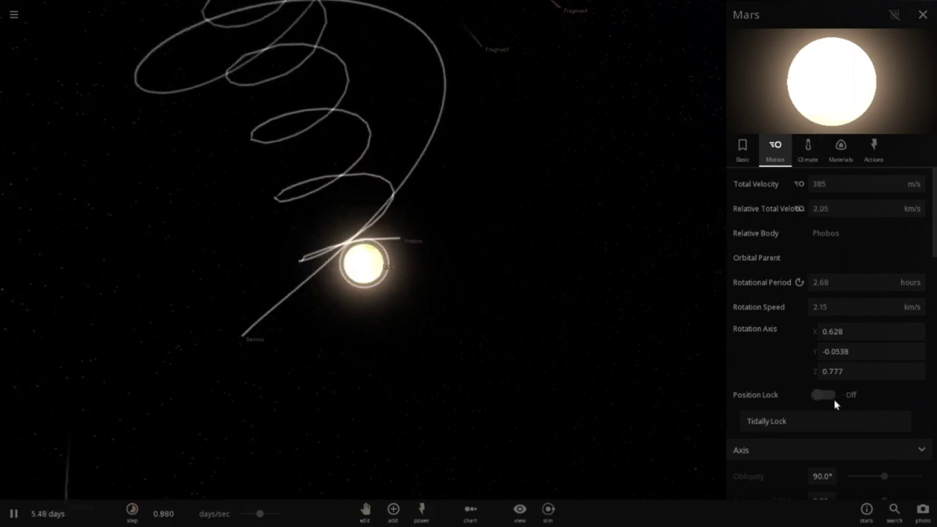
Step: Turn Mars's Position Lock on and resume the simulation at days per second
{"action": "left_click", "coordinate": [832, 397]}
{"action": "scroll", "coordinate": [523, 336], "scroll_direction": "up", "scroll_amount": 5}
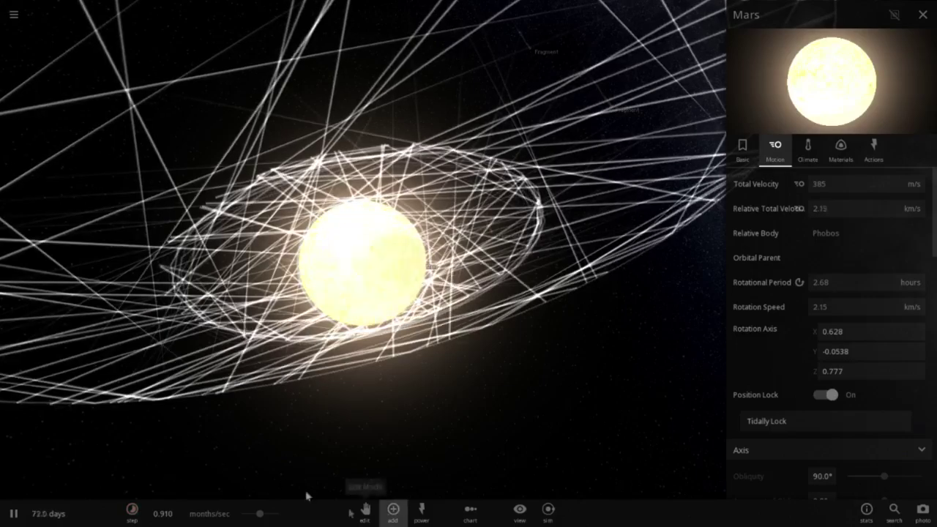
{"action": "left_click_drag", "start_coordinate": [316, 374], "coordinate": [519, 366]}
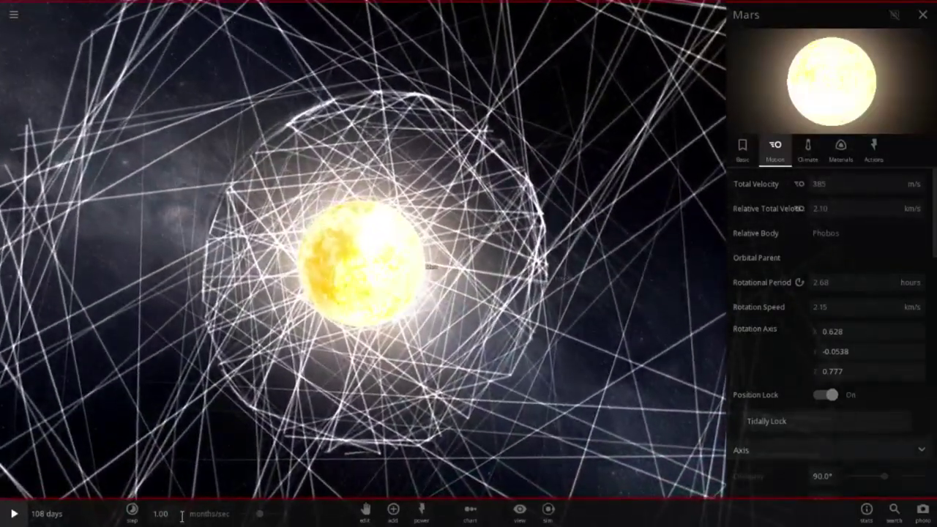
{"action": "left_click", "coordinate": [178, 514]}
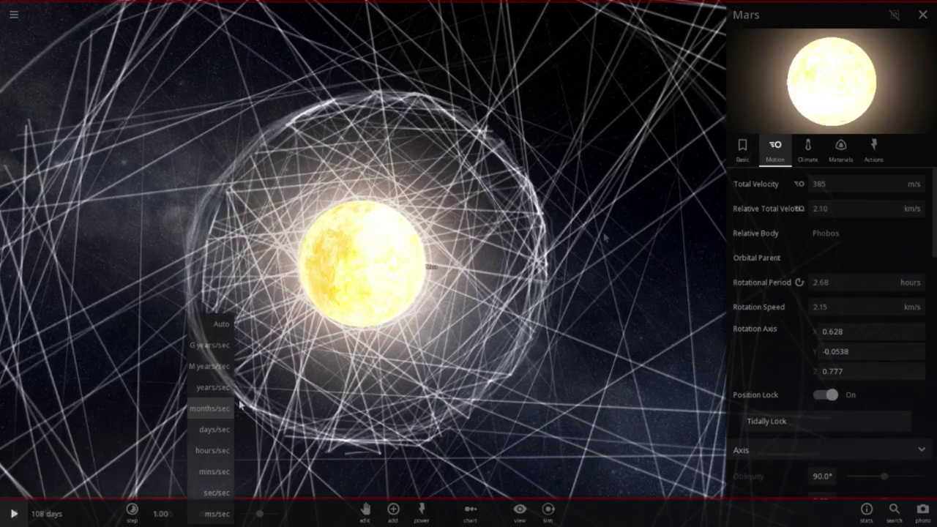
{"action": "left_click", "coordinate": [210, 451]}
{"action": "key", "text": "space"}
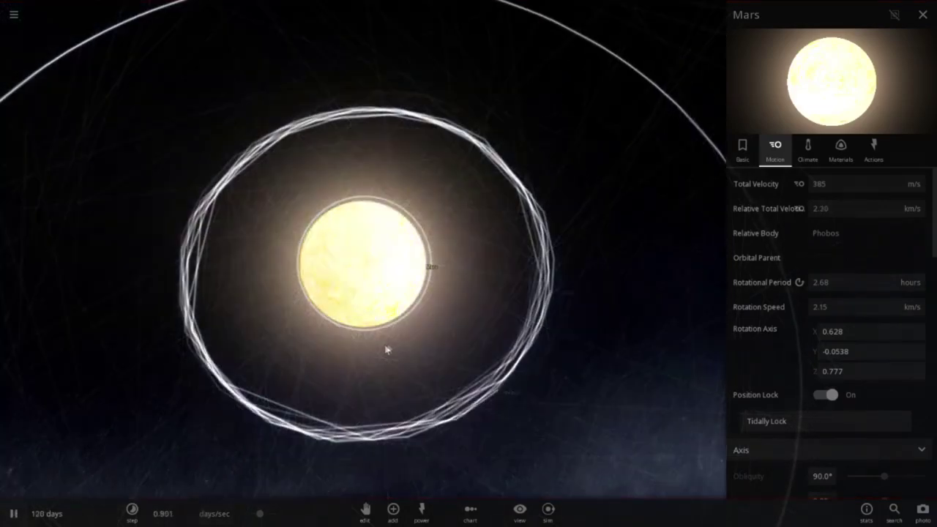
{"action": "left_click", "coordinate": [819, 150]}
Step: Zoom and tilt the camera to look down on the debris orbits around 4727 °C Mars
{"action": "scroll", "coordinate": [477, 367], "scroll_direction": "up", "scroll_amount": 3}
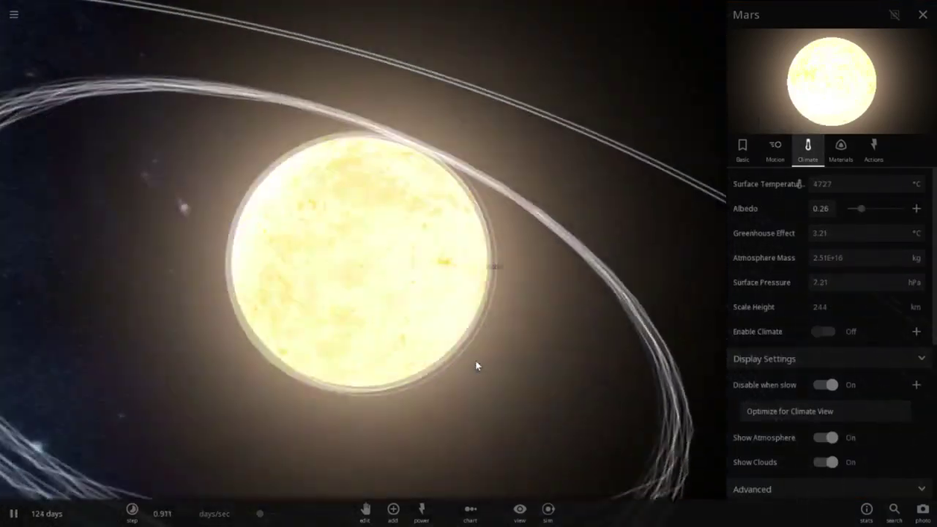
{"action": "scroll", "coordinate": [304, 350], "scroll_direction": "down", "scroll_amount": 3}
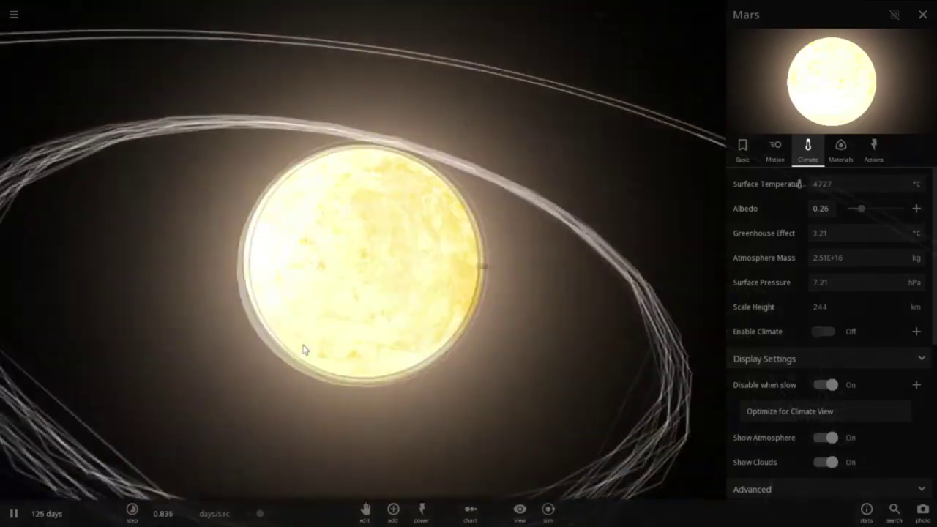
{"action": "scroll", "coordinate": [305, 350], "scroll_direction": "down", "scroll_amount": 5}
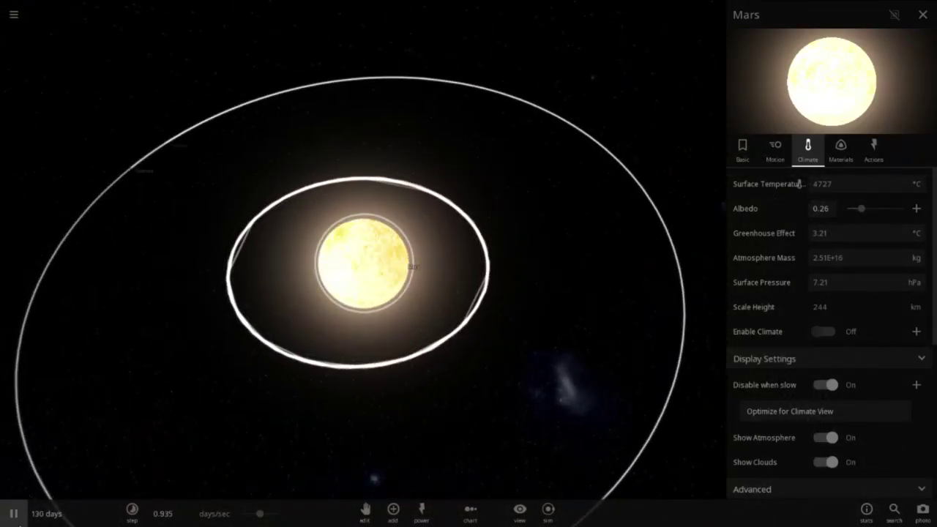
{"action": "left_click_drag", "start_coordinate": [273, 408], "coordinate": [330, 453]}
{"action": "scroll", "coordinate": [505, 299], "scroll_direction": "up", "scroll_amount": 3}
{"action": "scroll", "coordinate": [329, 388], "scroll_direction": "down", "scroll_amount": 5}
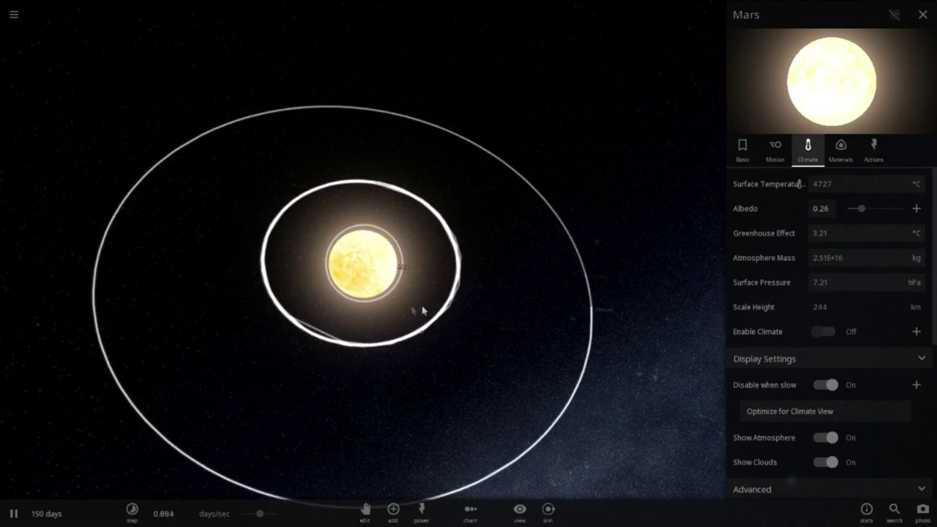
{"action": "scroll", "coordinate": [422, 312], "scroll_direction": "up", "scroll_amount": 5}
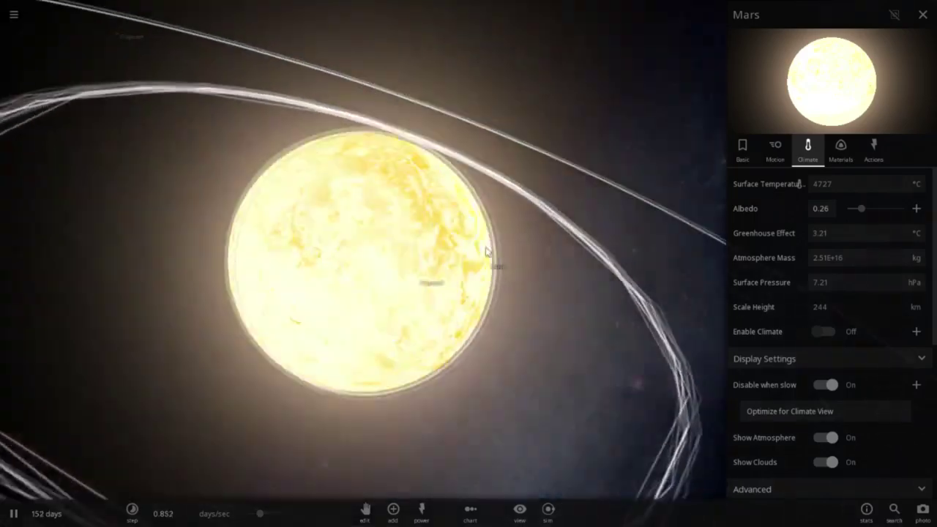
{"action": "scroll", "coordinate": [491, 258], "scroll_direction": "down", "scroll_amount": 2}
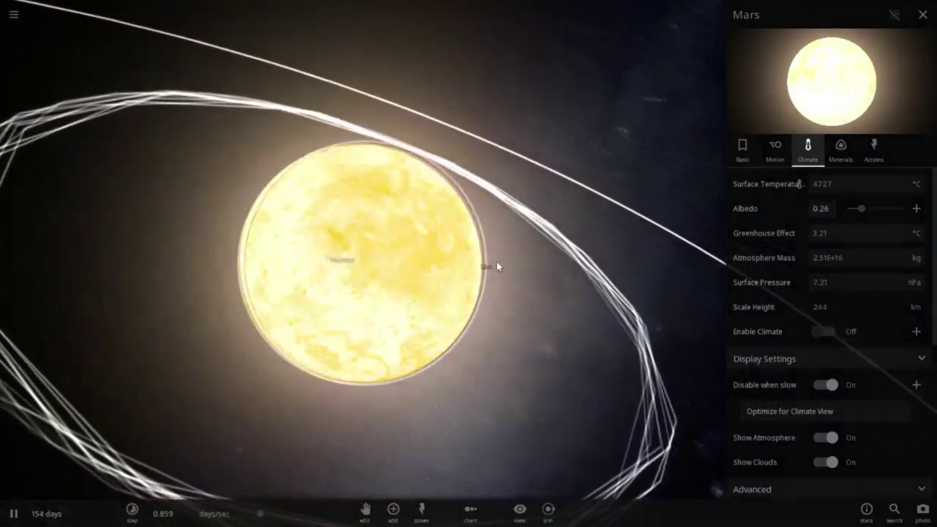
{"action": "scroll", "coordinate": [496, 262], "scroll_direction": "down", "scroll_amount": 3}
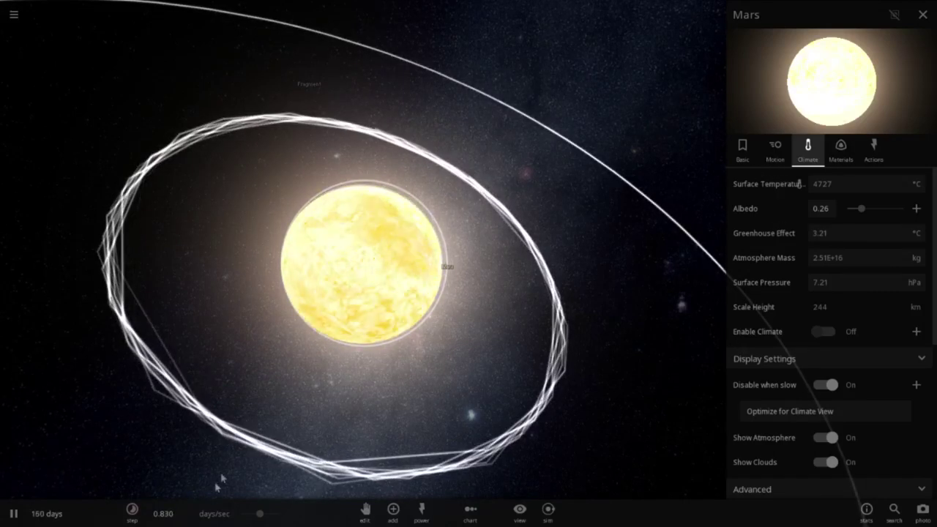
Step: Switch the time rate unit to years per second and clear the rate value for a new speed
{"action": "left_click", "coordinate": [213, 513]}
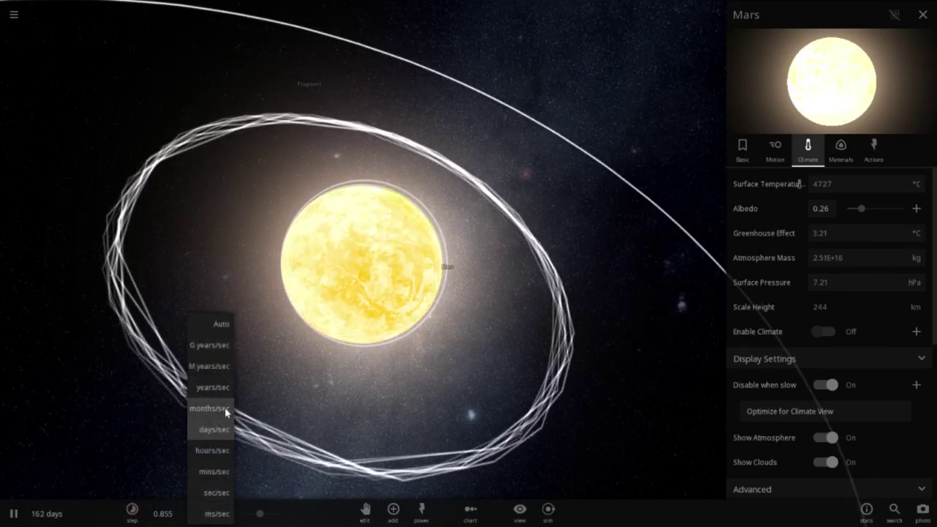
{"action": "left_click", "coordinate": [217, 388]}
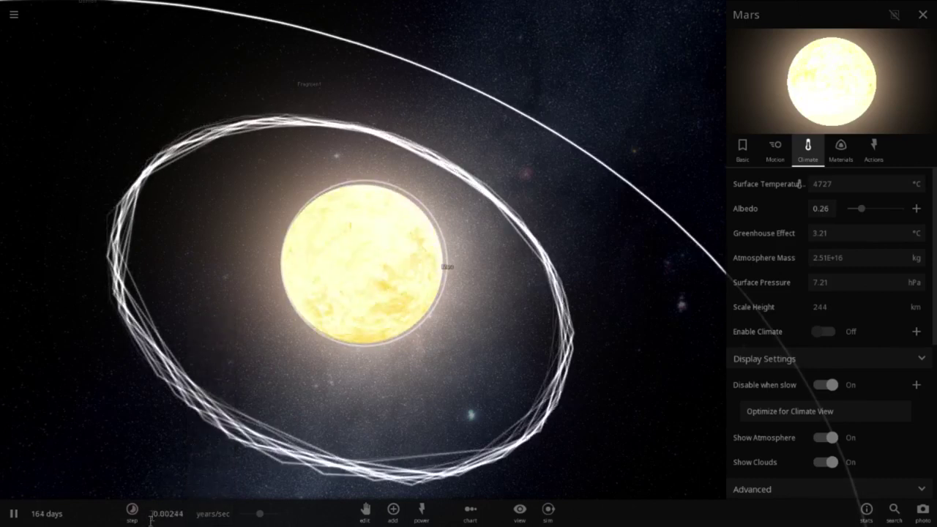
{"action": "left_click", "coordinate": [161, 514]}
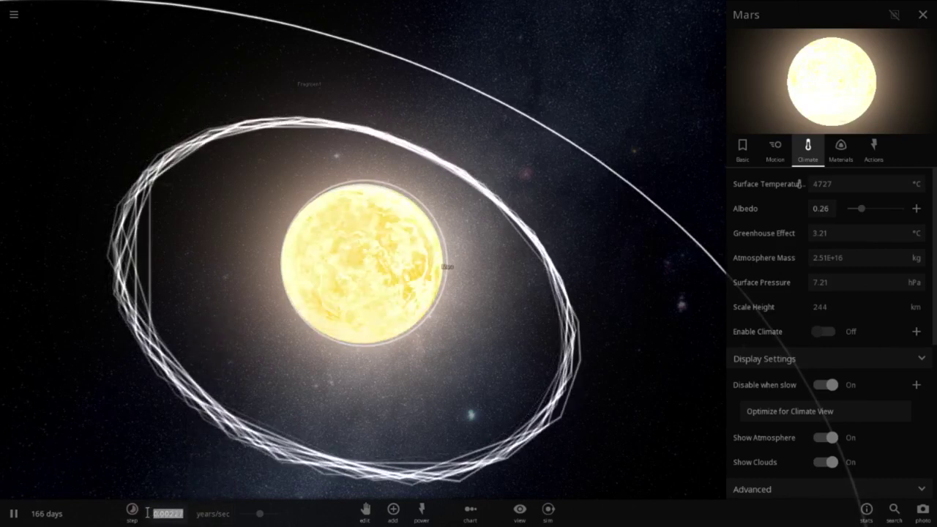
{"action": "double_click", "coordinate": [152, 514]}
{"action": "key", "text": "BackSpace"}
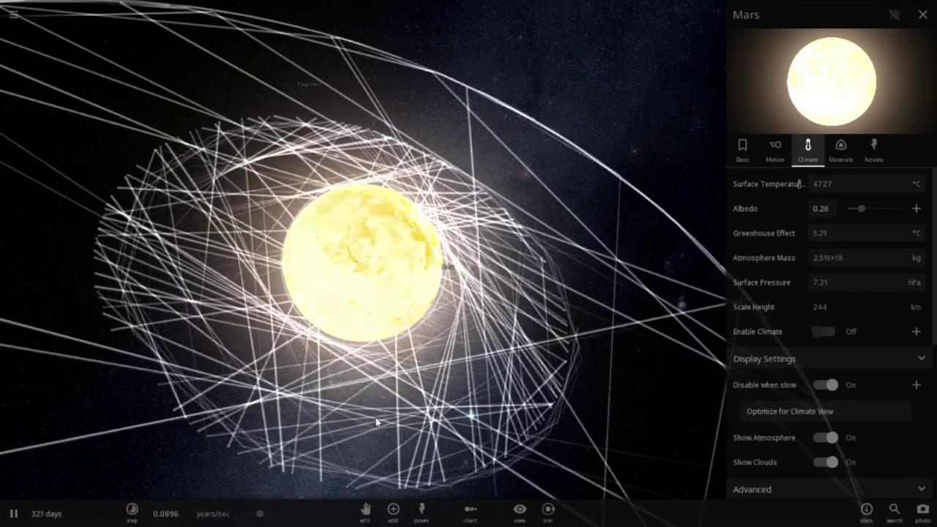
{"action": "left_click", "coordinate": [520, 509]}
Step: Show orbit rings instead of trails, view them from above, and pause the simulation
{"action": "left_click", "coordinate": [449, 480]}
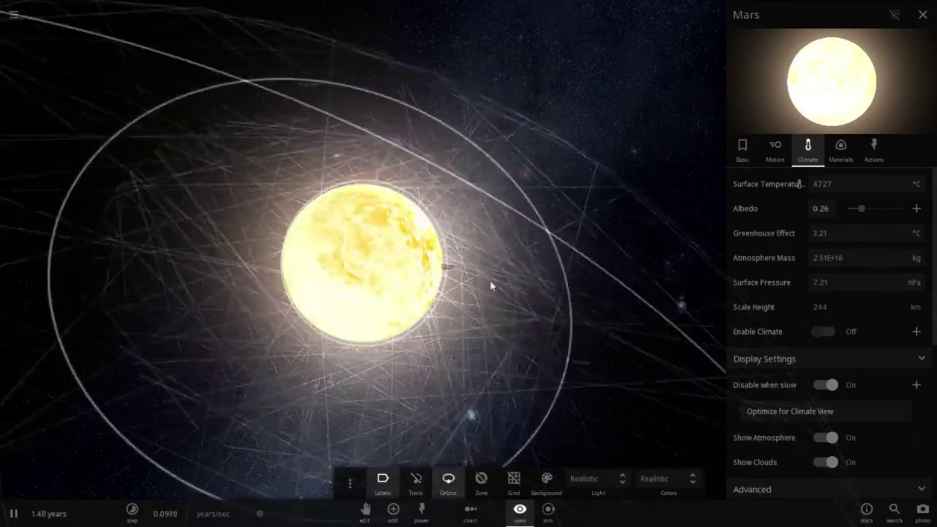
{"action": "left_click_drag", "start_coordinate": [517, 286], "coordinate": [473, 418]}
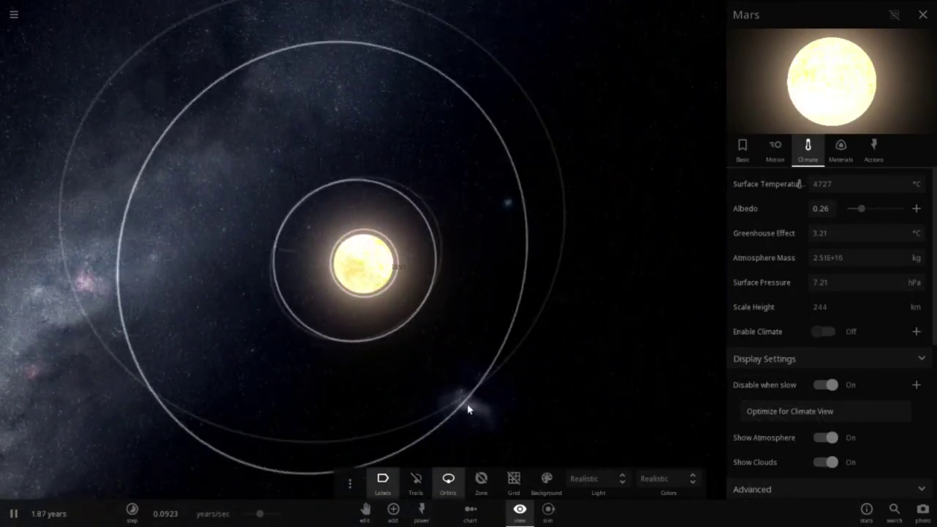
{"action": "left_click_drag", "start_coordinate": [471, 408], "coordinate": [469, 337]}
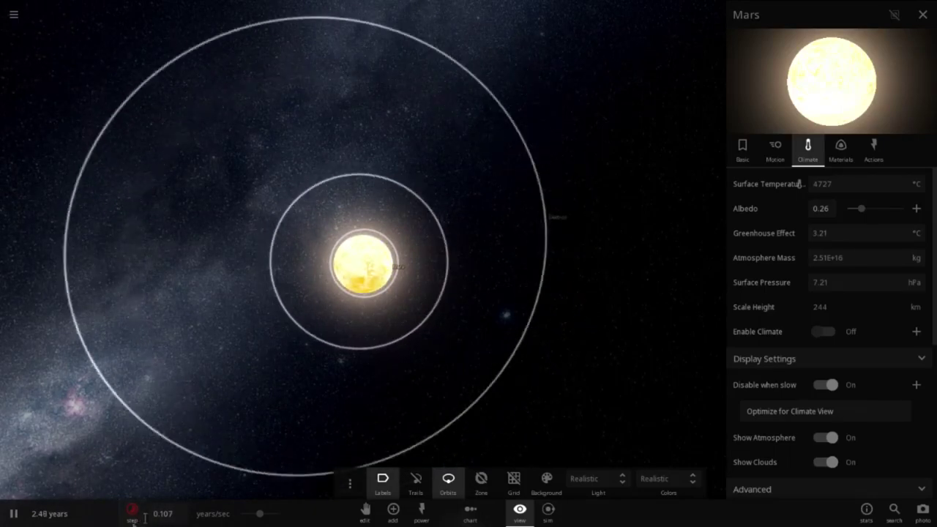
{"action": "left_click", "coordinate": [15, 514]}
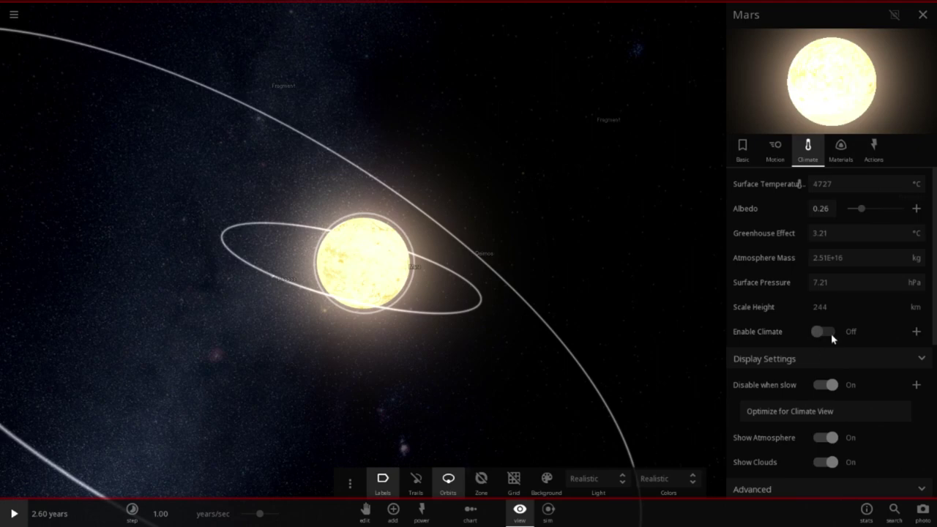
Step: Turn on Albedo Feedback for Mars, resume the simulation, and view the moon orbits face-on
{"action": "scroll", "coordinate": [483, 349], "scroll_direction": "up", "scroll_amount": 3}
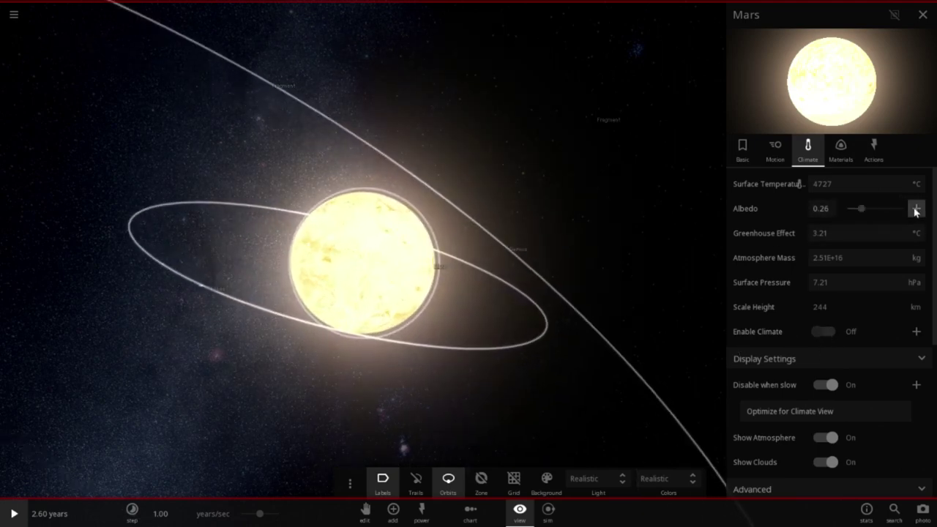
{"action": "left_click", "coordinate": [916, 210]}
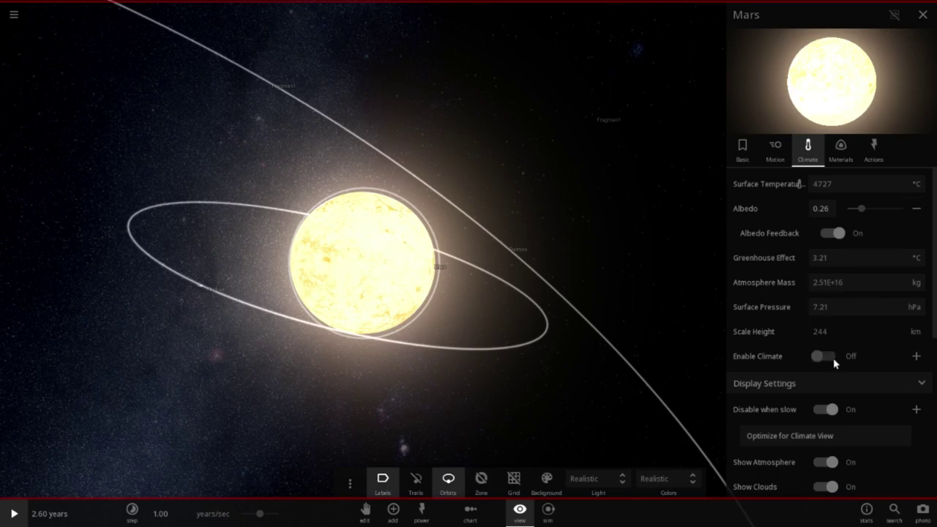
{"action": "left_click", "coordinate": [14, 516]}
{"action": "left_click_drag", "start_coordinate": [448, 243], "coordinate": [447, 341]}
{"action": "scroll", "coordinate": [448, 341], "scroll_direction": "down", "scroll_amount": 5}
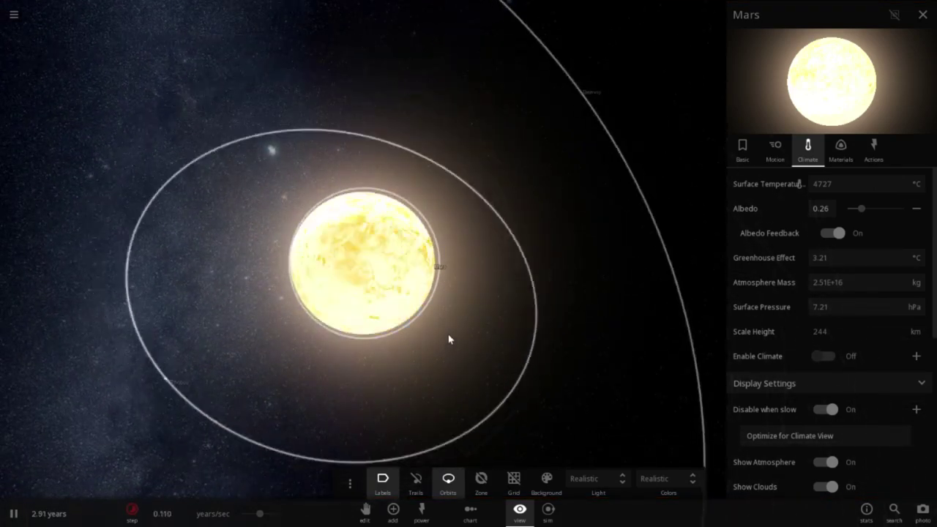
Step: Inspect the orbit rings around white-hot Mars and pause the simulation at 4.49 years
{"action": "scroll", "coordinate": [449, 340], "scroll_direction": "down", "scroll_amount": 5}
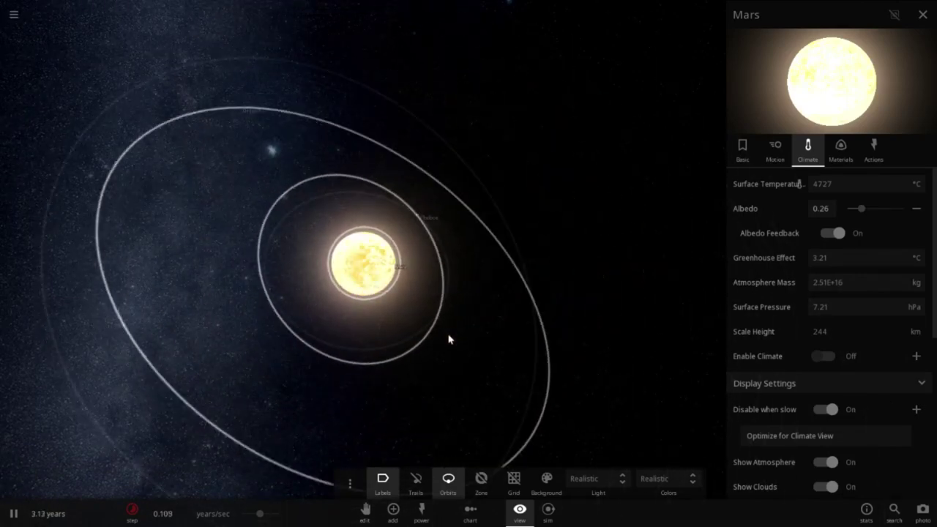
{"action": "scroll", "coordinate": [449, 339], "scroll_direction": "down", "scroll_amount": 3}
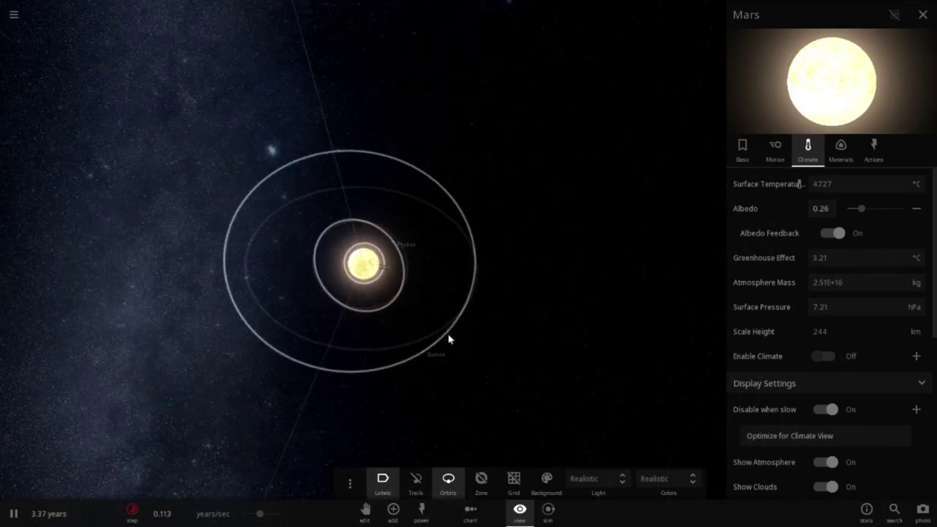
{"action": "scroll", "coordinate": [448, 335], "scroll_direction": "up", "scroll_amount": 8}
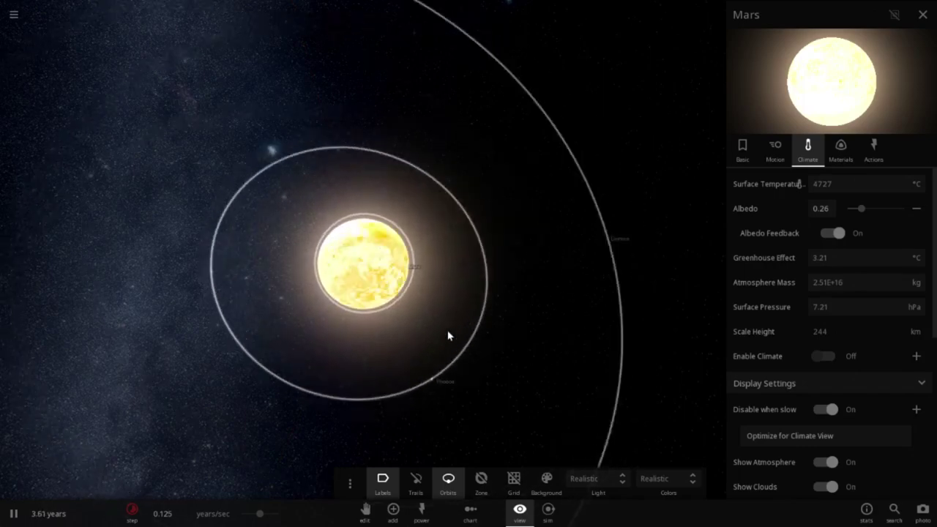
{"action": "mouse_move", "coordinate": [451, 325]}
{"action": "left_mouse_down"}
{"action": "mouse_move", "coordinate": [459, 274]}
{"action": "mouse_move", "coordinate": [354, 327]}
{"action": "mouse_move", "coordinate": [451, 333]}
{"action": "left_mouse_up"}
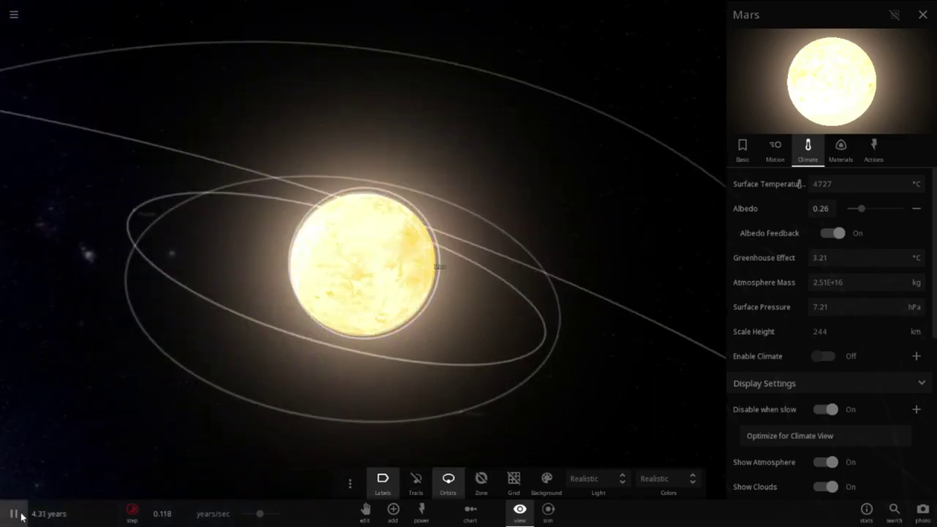
{"action": "left_click", "coordinate": [14, 514]}
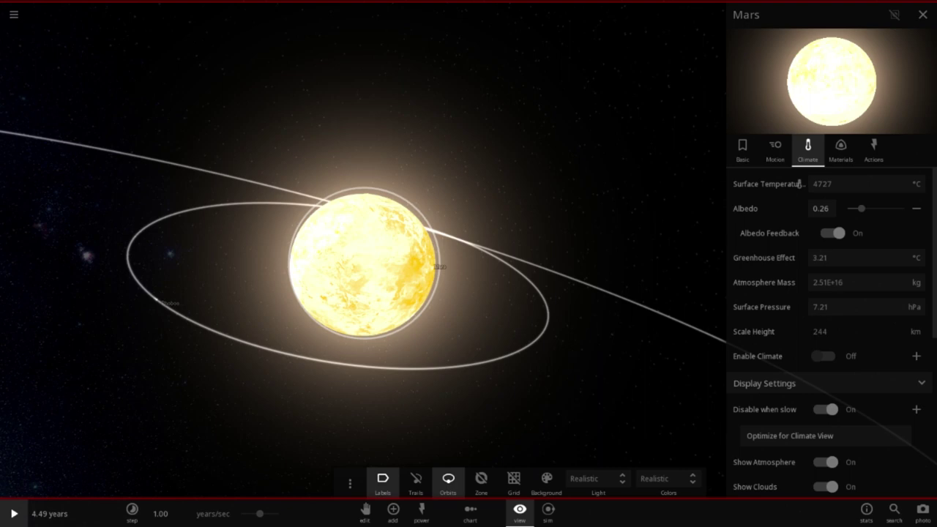
{"action": "mouse_move", "coordinate": [571, 315]}
{"action": "left_mouse_down"}
{"action": "mouse_move", "coordinate": [534, 398]}
{"action": "mouse_move", "coordinate": [452, 354]}
{"action": "mouse_move", "coordinate": [402, 435]}
{"action": "mouse_move", "coordinate": [347, 333]}
{"action": "left_mouse_up"}
{"action": "scroll", "coordinate": [533, 388], "scroll_direction": "down", "scroll_amount": 3}
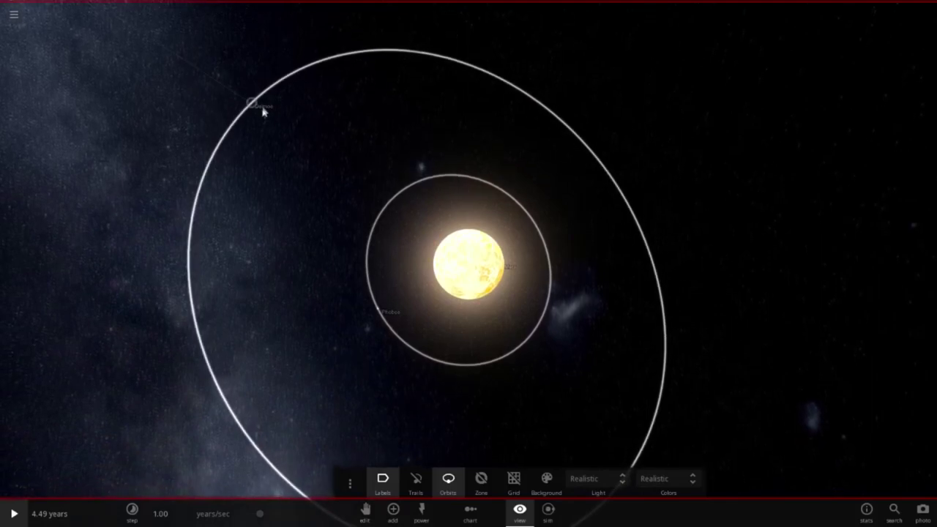
{"action": "scroll", "coordinate": [312, 252], "scroll_direction": "down", "scroll_amount": 5}
Step: Load the fresh Mars simulation from the main menu and tilt the view so its moon orbits look circular
{"action": "left_click", "coordinate": [16, 16]}
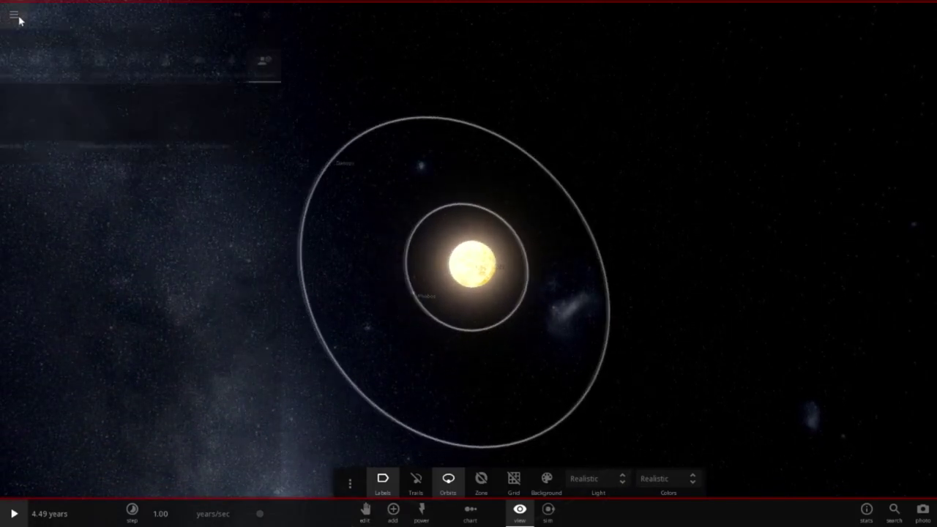
{"action": "left_click", "coordinate": [37, 139]}
{"action": "left_click", "coordinate": [15, 515]}
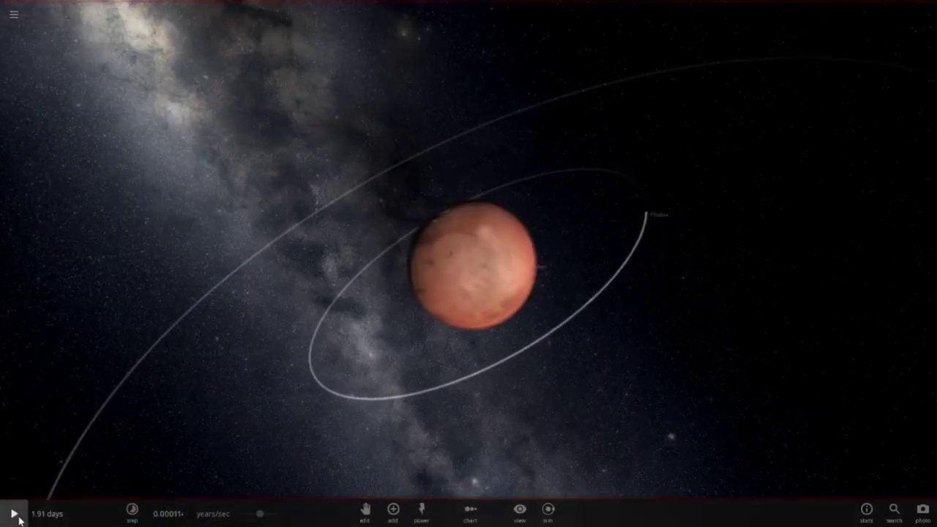
{"action": "scroll", "coordinate": [303, 278], "scroll_direction": "down", "scroll_amount": 8}
{"action": "left_click_drag", "start_coordinate": [273, 247], "coordinate": [461, 243]}
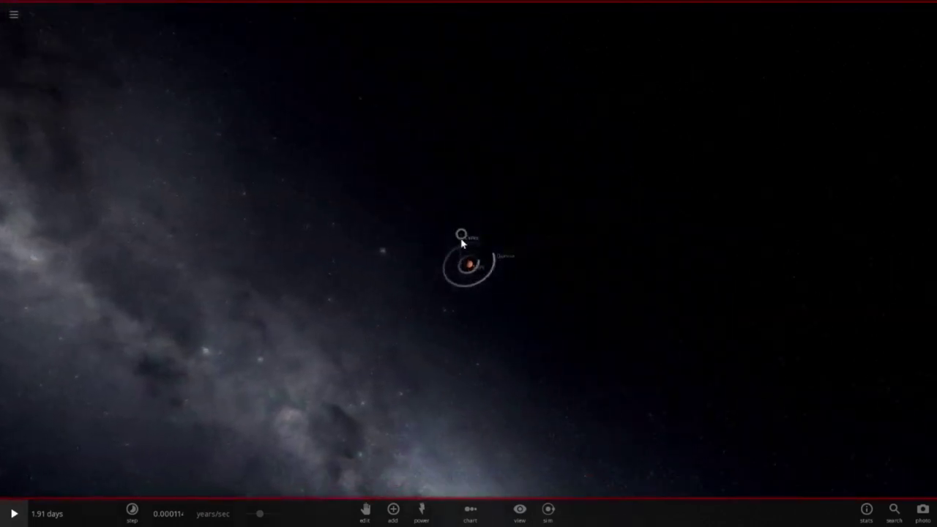
{"action": "mouse_move", "coordinate": [461, 236]}
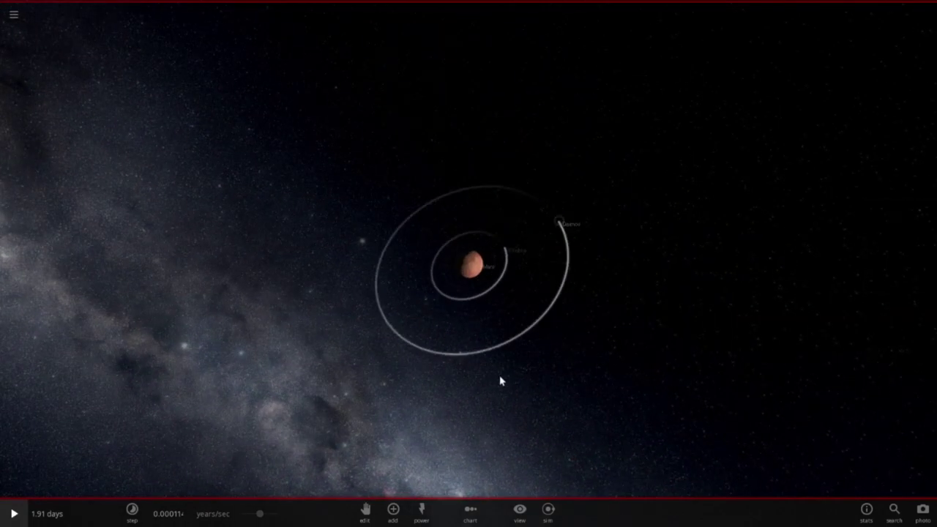
{"action": "scroll", "coordinate": [651, 339], "scroll_direction": "up", "scroll_amount": 10}
{"action": "scroll", "coordinate": [649, 345], "scroll_direction": "down", "scroll_amount": 8}
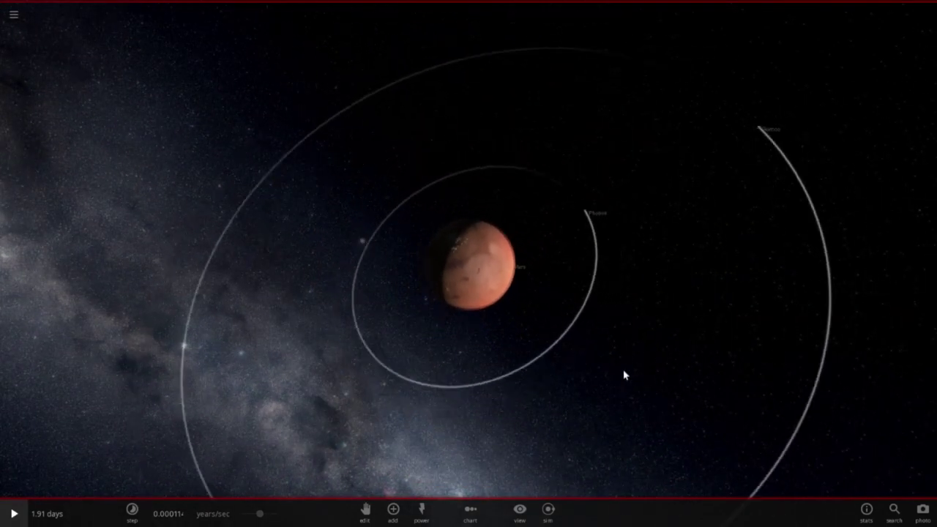
{"action": "left_click_drag", "start_coordinate": [624, 375], "coordinate": [534, 236]}
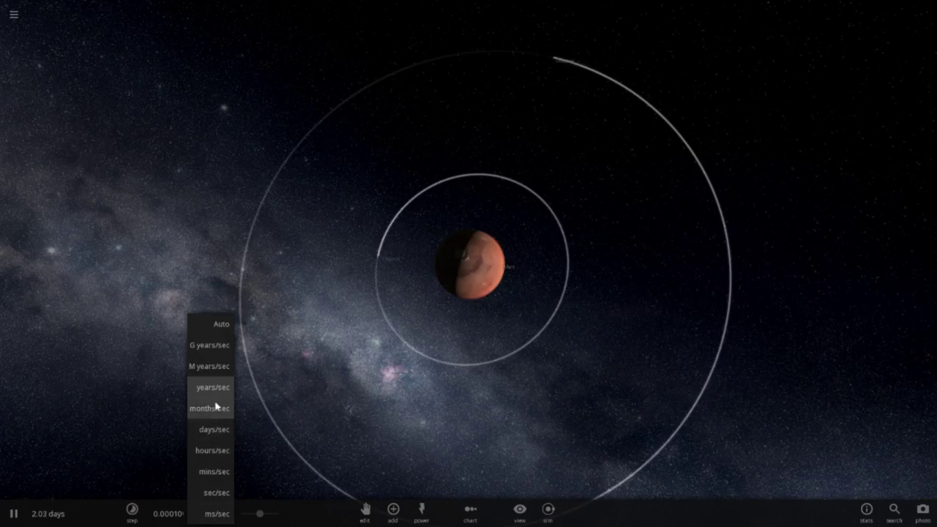
Step: Apply a faster years-per-second time rate and show moon orbit rings instead of trails
{"action": "left_click", "coordinate": [214, 399]}
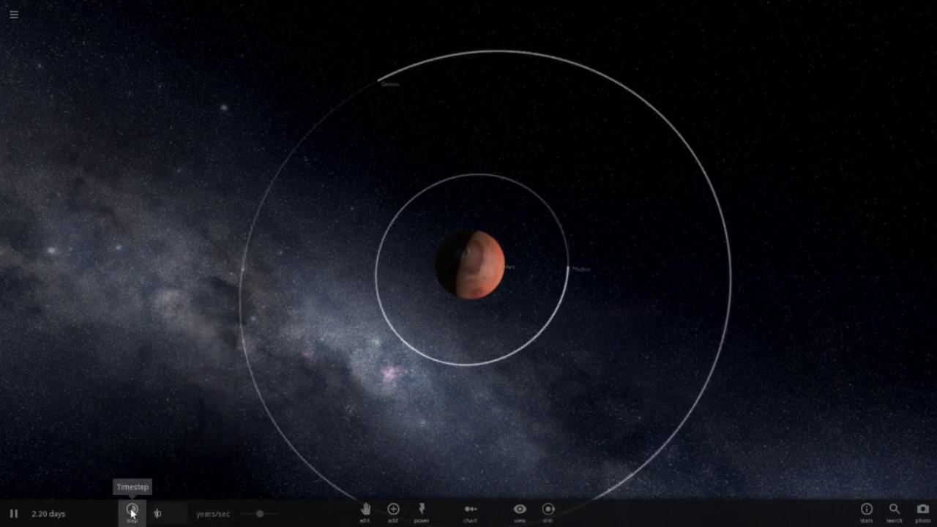
{"action": "key", "text": "Return"}
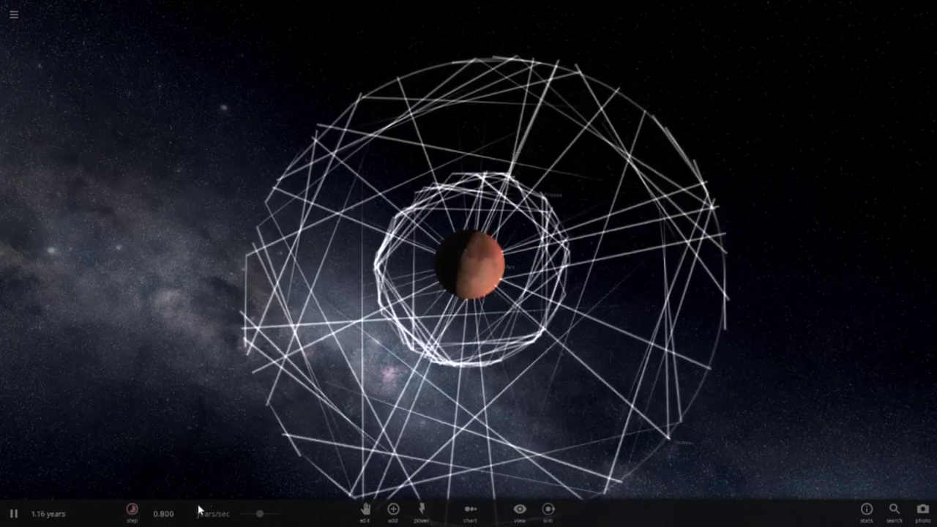
{"action": "left_click", "coordinate": [520, 511]}
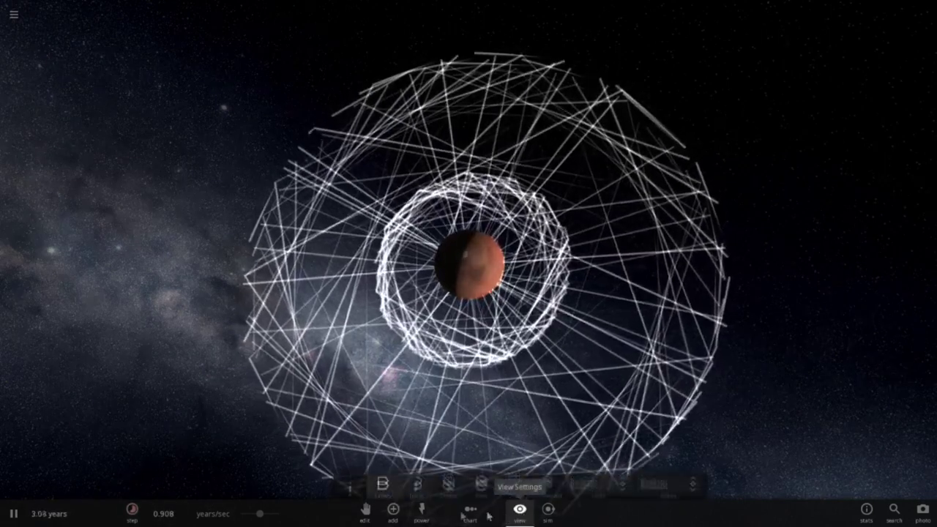
{"action": "left_click", "coordinate": [416, 481]}
{"action": "left_click", "coordinate": [448, 480]}
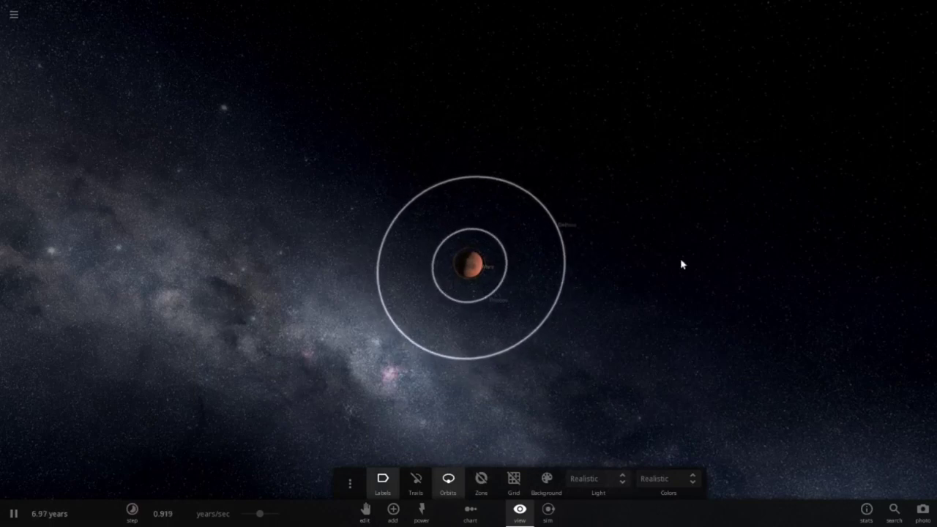
Step: Orbit the camera around Mars at several tilts, then pause the run at 29.7 years
{"action": "scroll", "coordinate": [681, 264], "scroll_direction": "up", "scroll_amount": 4}
{"action": "left_click_drag", "start_coordinate": [681, 259], "coordinate": [757, 305]}
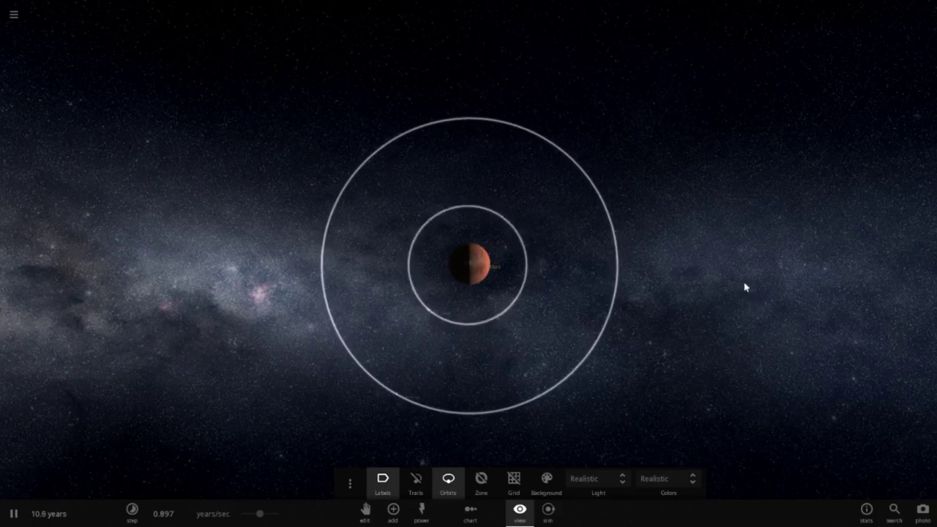
{"action": "scroll", "coordinate": [743, 286], "scroll_direction": "up", "scroll_amount": 3}
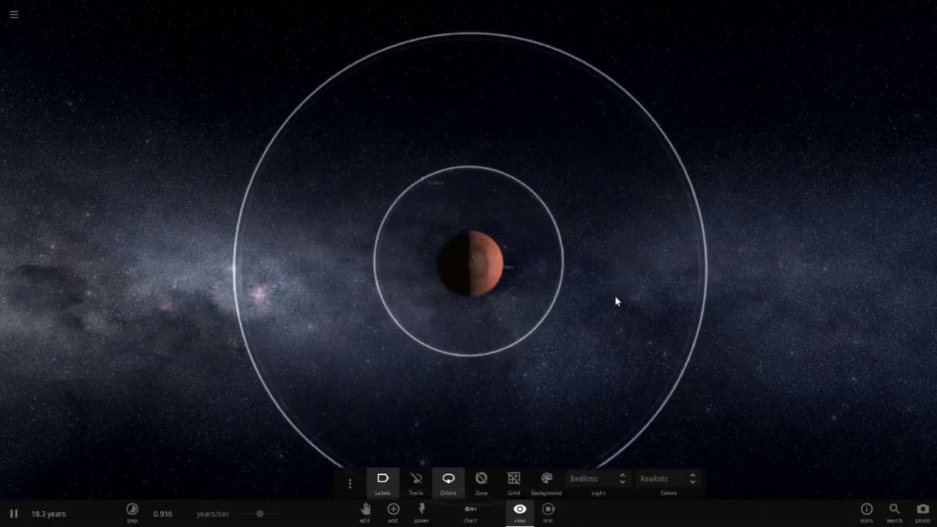
{"action": "scroll", "coordinate": [626, 289], "scroll_direction": "up", "scroll_amount": 2}
{"action": "left_click_drag", "start_coordinate": [637, 277], "coordinate": [667, 203]}
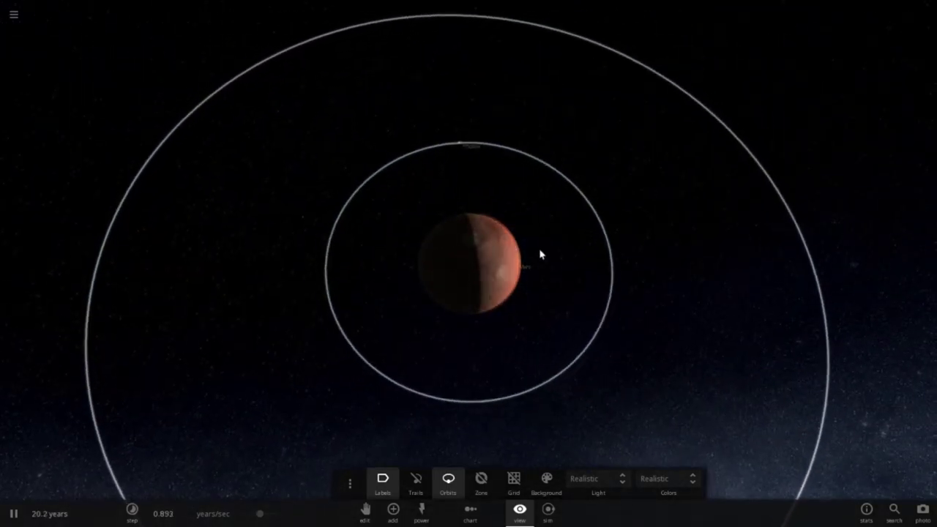
{"action": "left_click_drag", "start_coordinate": [583, 295], "coordinate": [672, 393]}
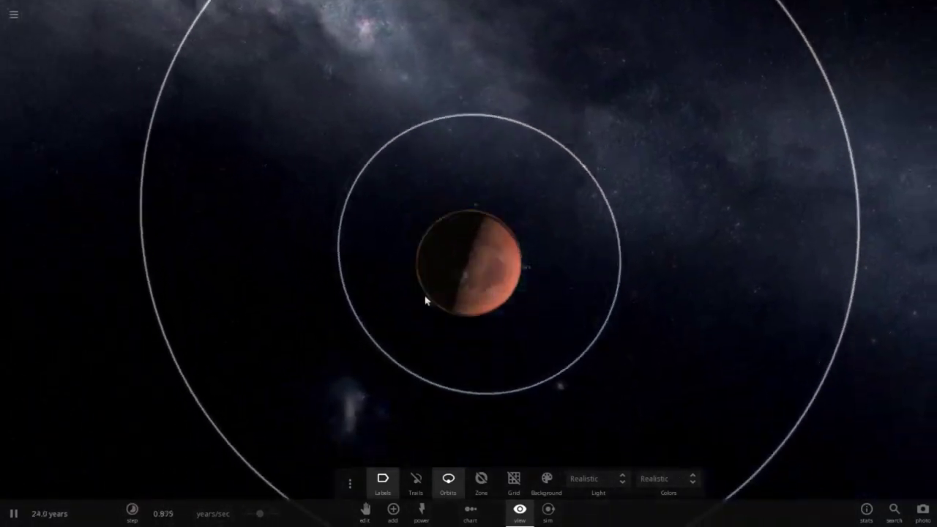
{"action": "left_click_drag", "start_coordinate": [541, 329], "coordinate": [642, 236]}
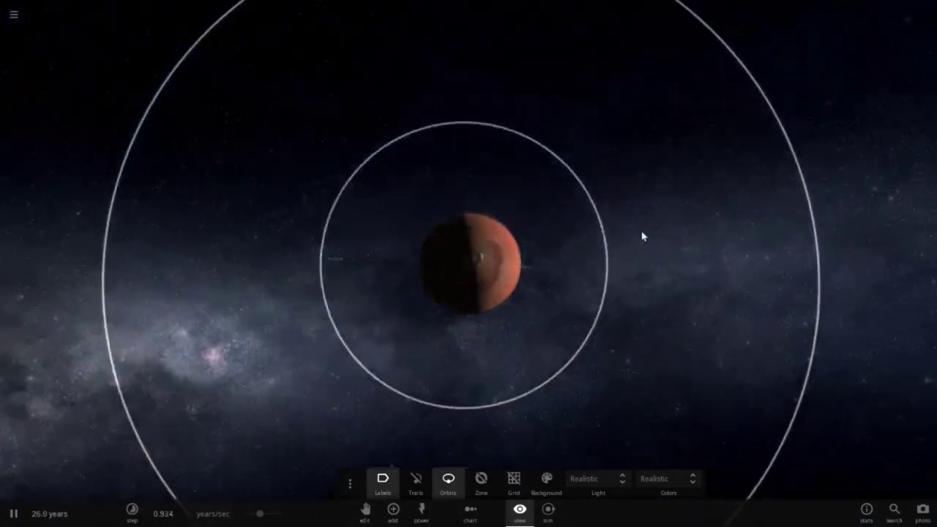
{"action": "left_click", "coordinate": [14, 514]}
{"action": "scroll", "coordinate": [367, 272], "scroll_direction": "down", "scroll_amount": 3}
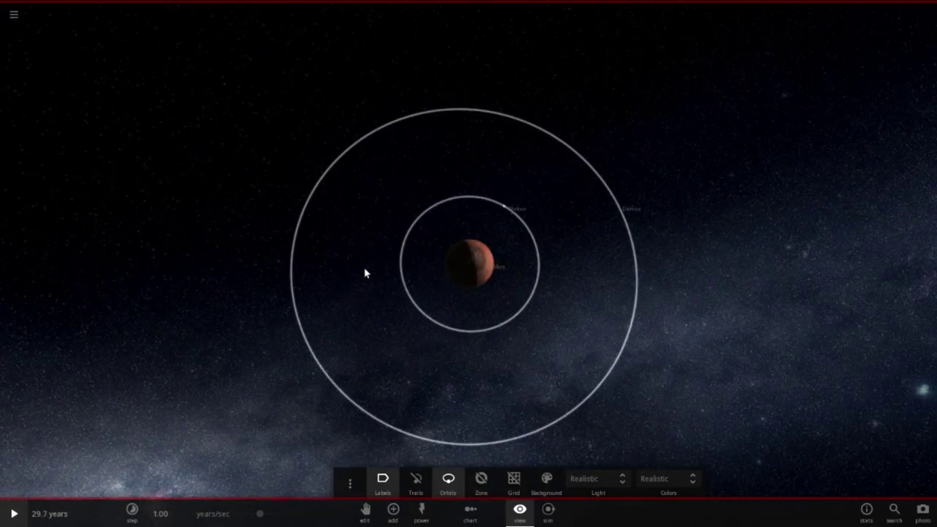